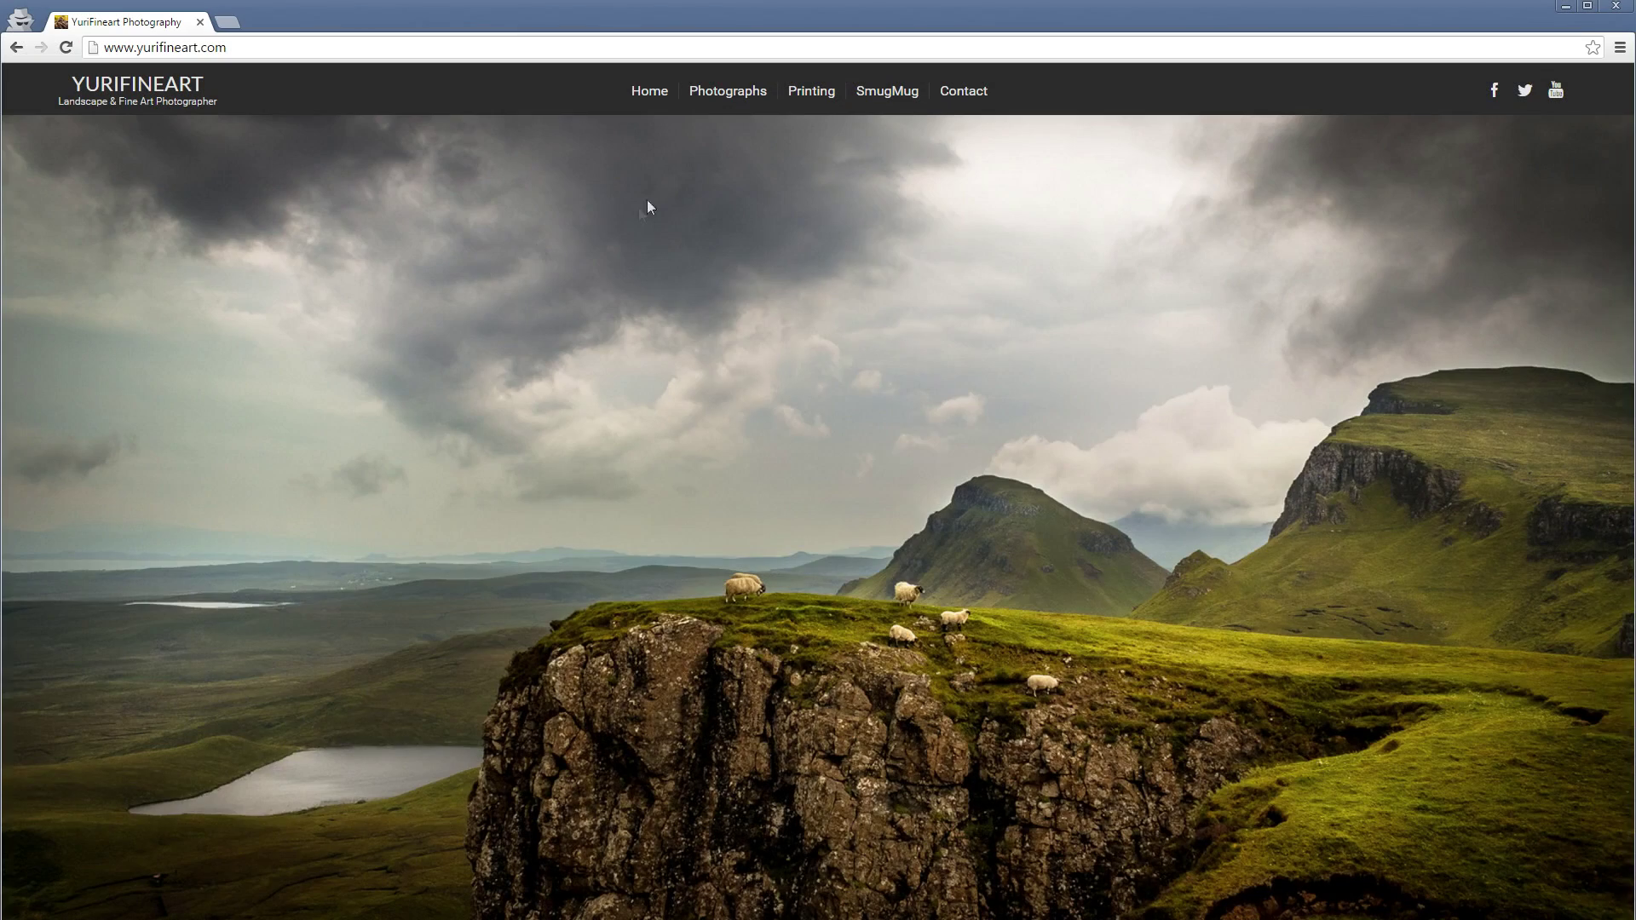
Open the City / Architecture / Skylines gallery from the site's Photographs page
click(743, 90)
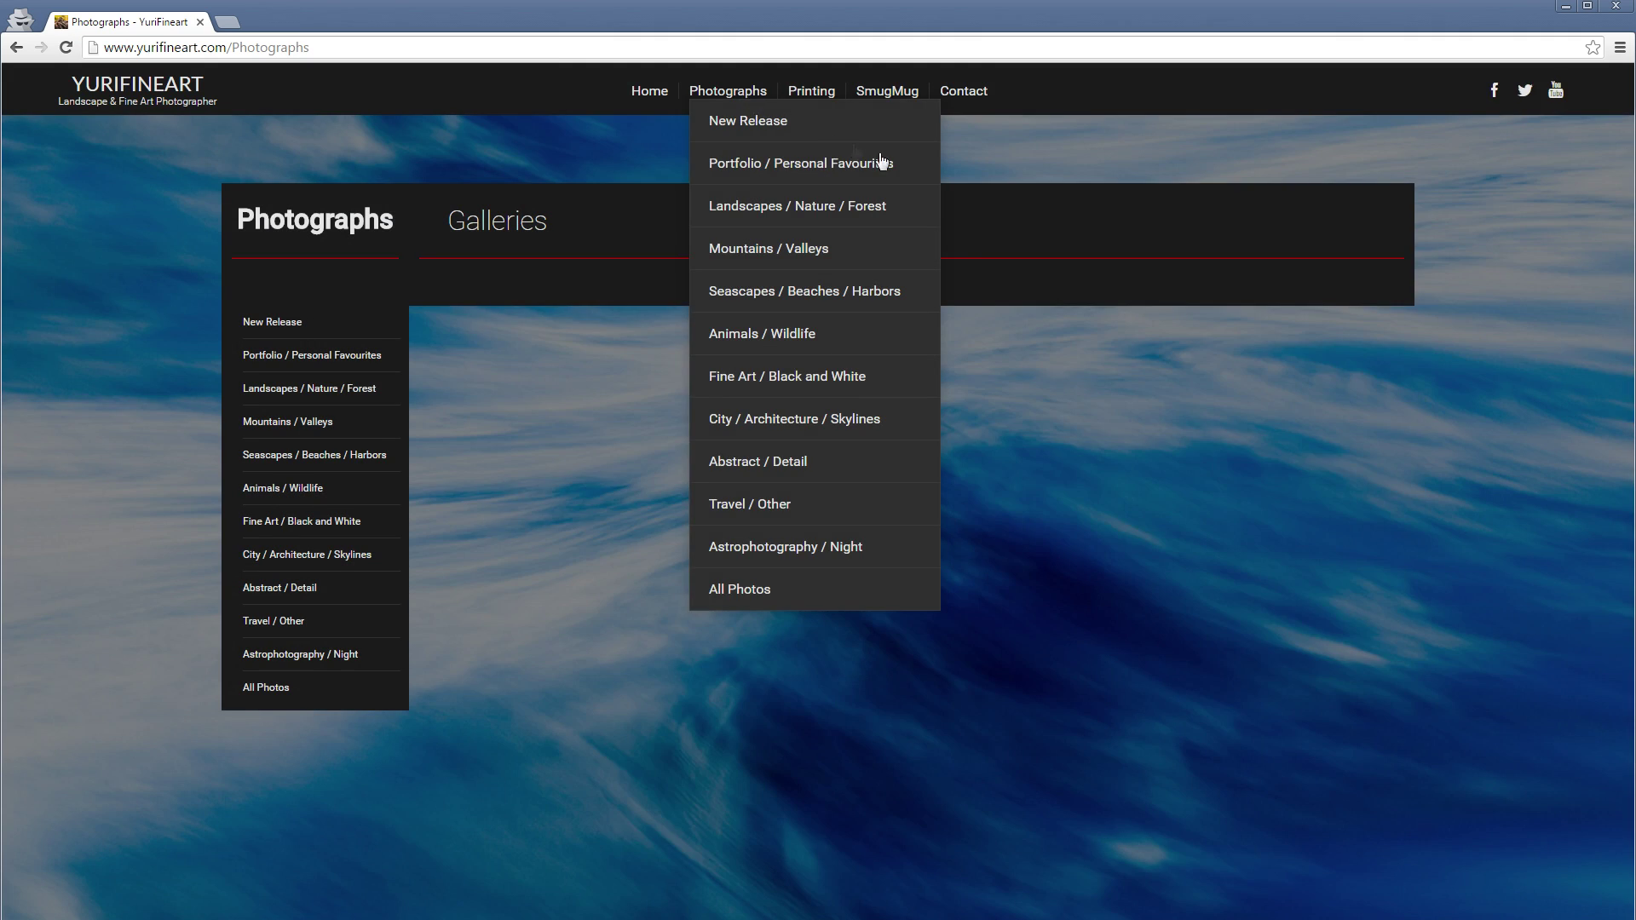
scroll(1474, 329, down, 2)
scroll(1474, 329, down, 1)
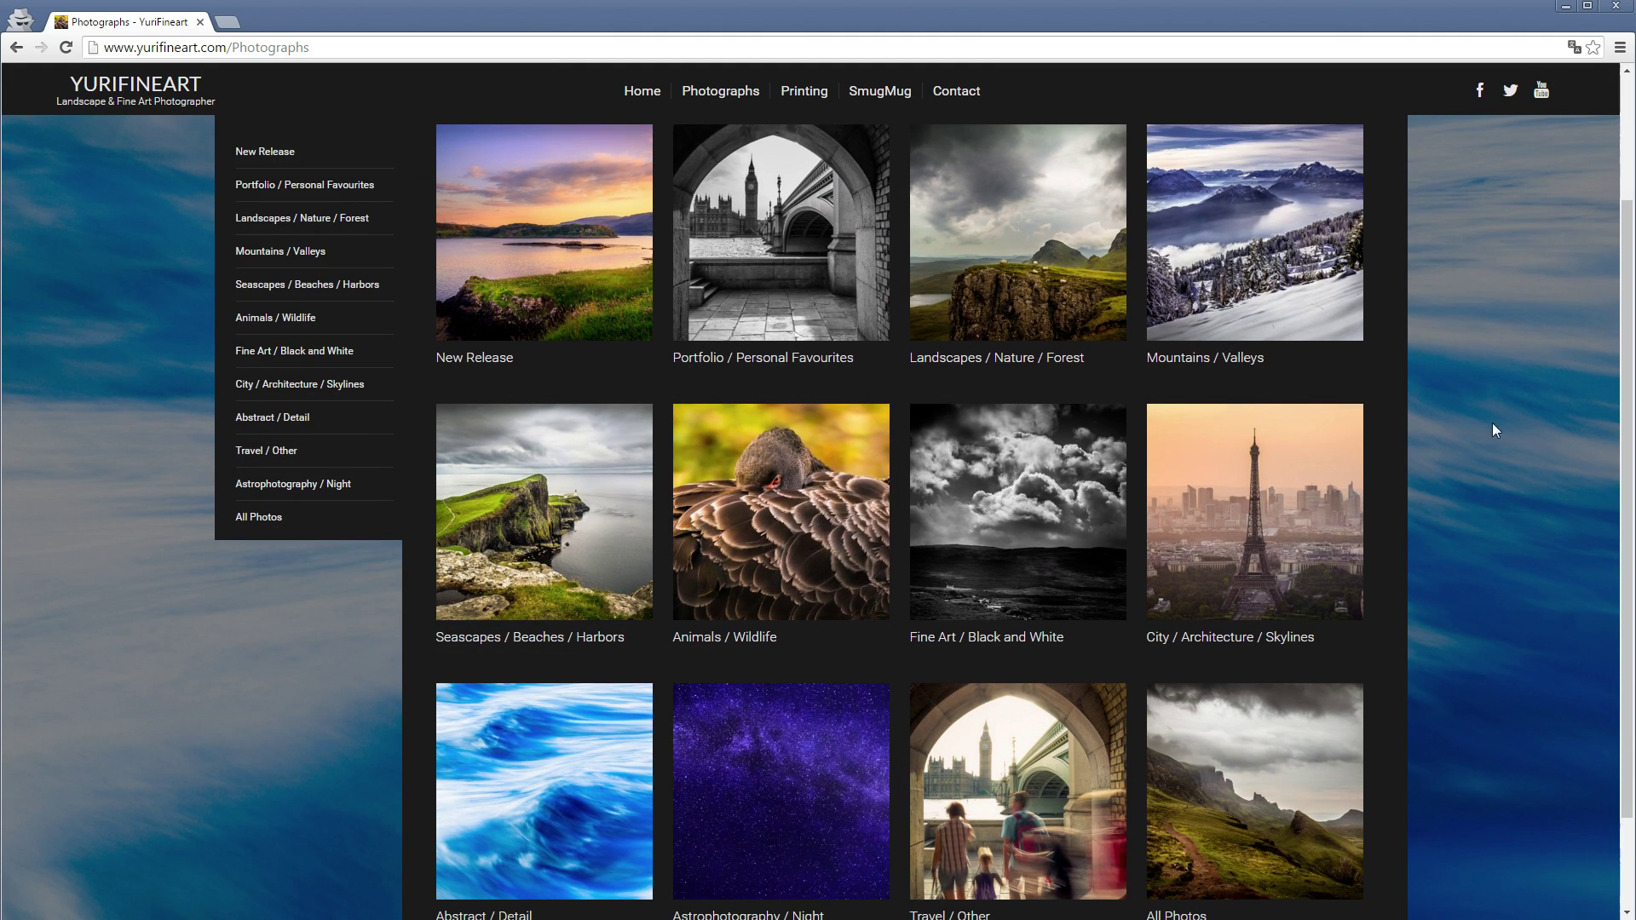
click(1288, 534)
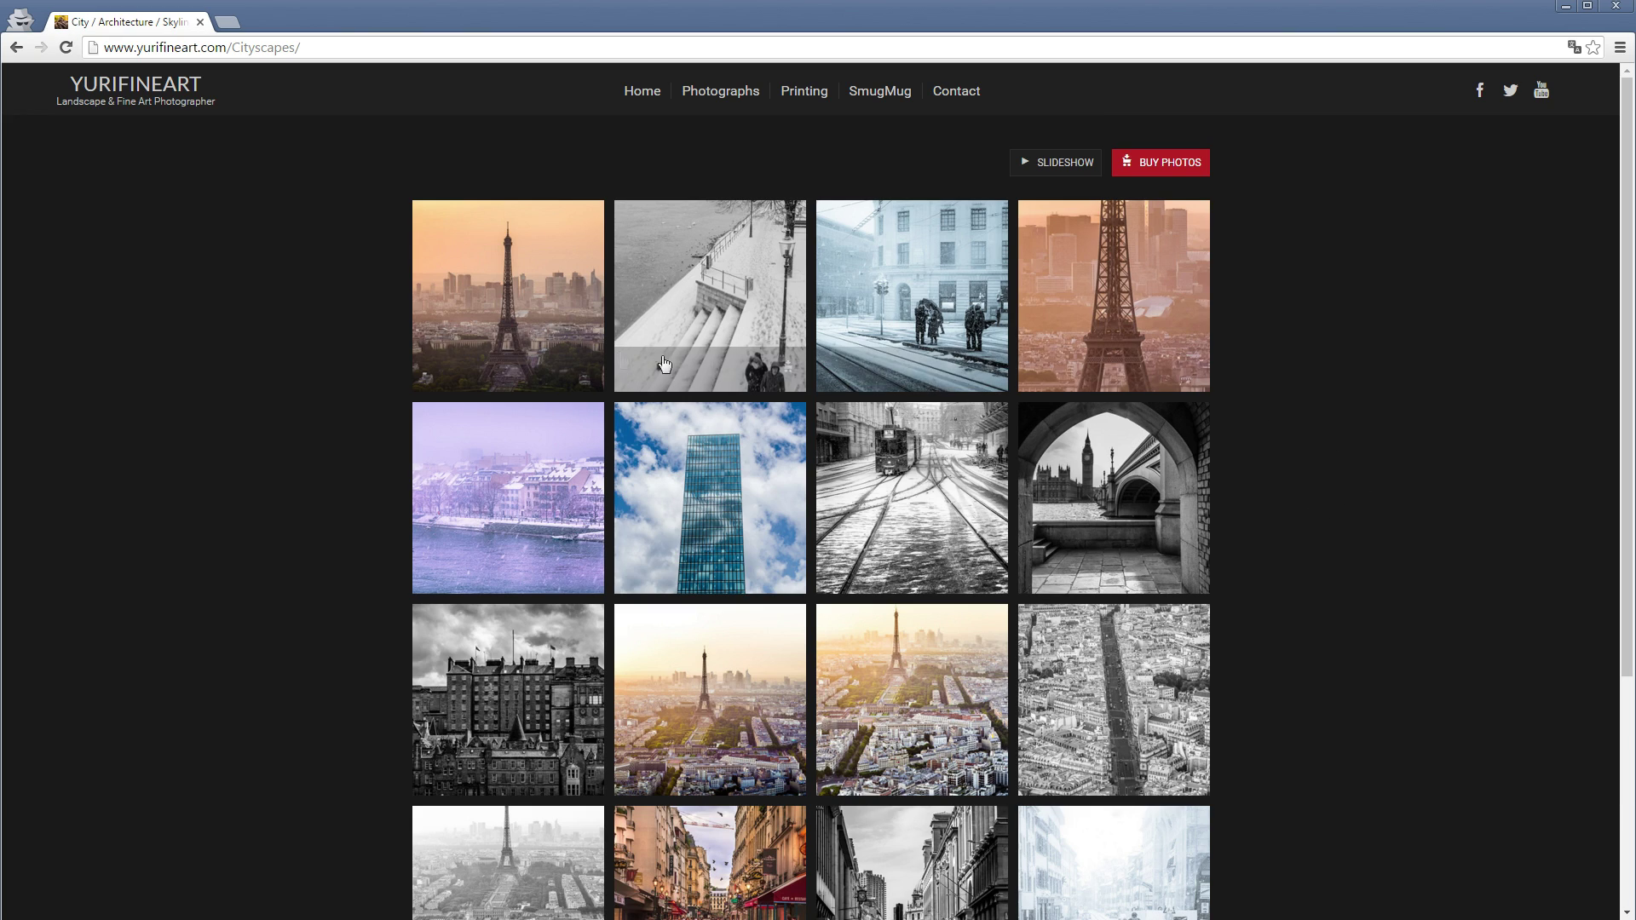
View the gallery's first Eiffel Tower photo enlarged and advance two photos to the snowy street scene
click(493, 314)
click(1613, 492)
click(1613, 493)
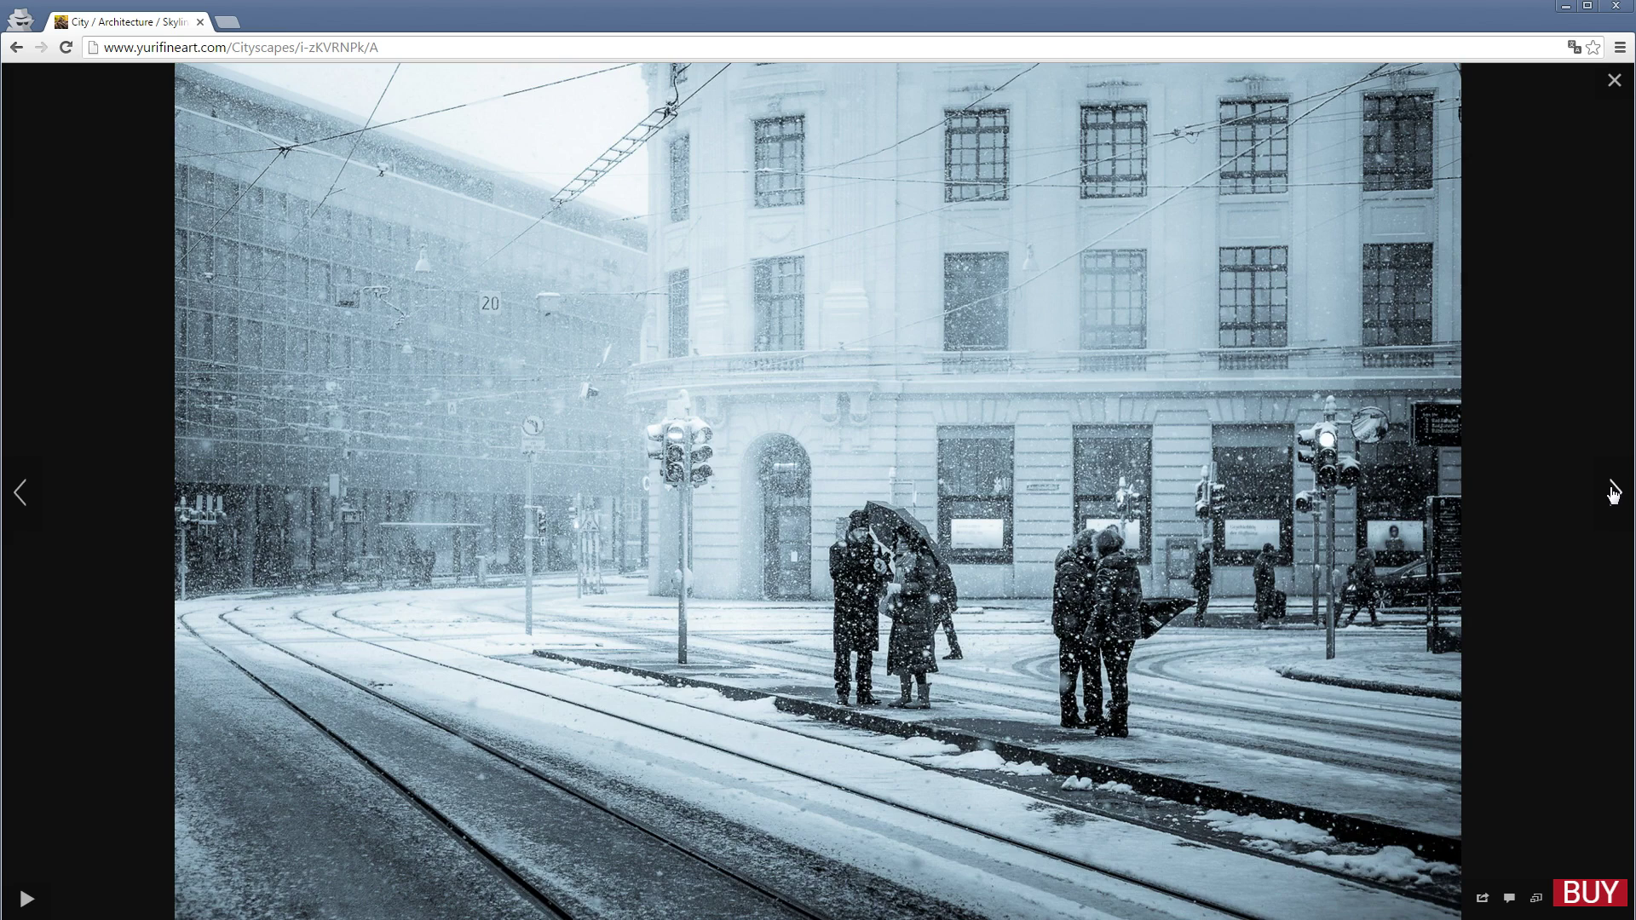
Open the buying options for this photo and examine the finish details of Standard Sizes paper prints
click(1583, 893)
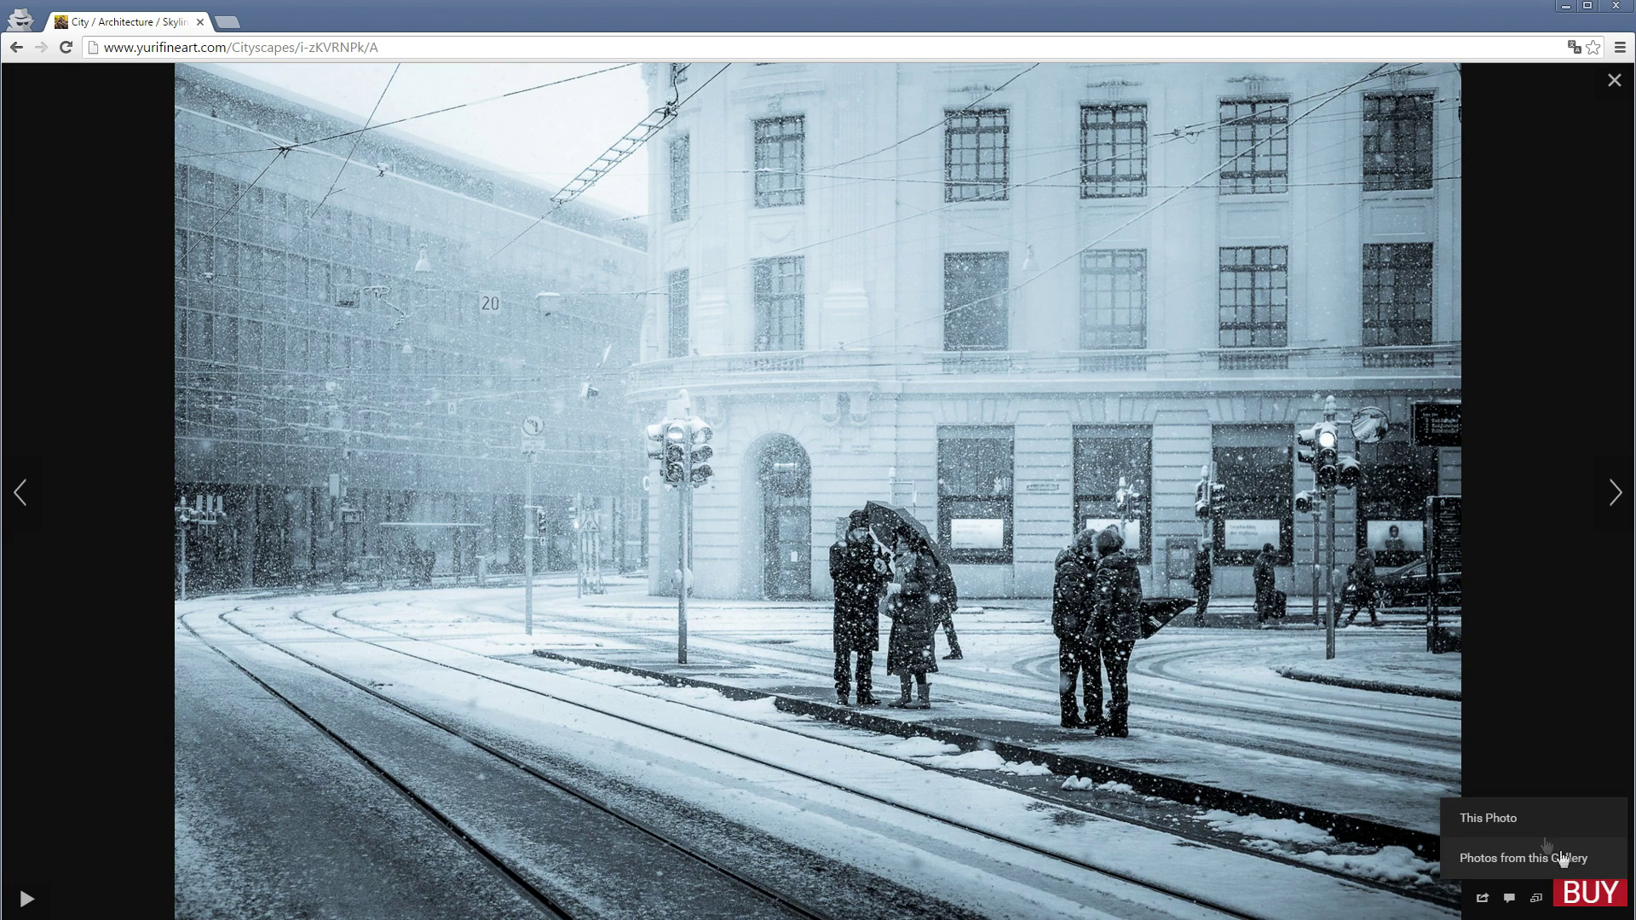
click(1522, 819)
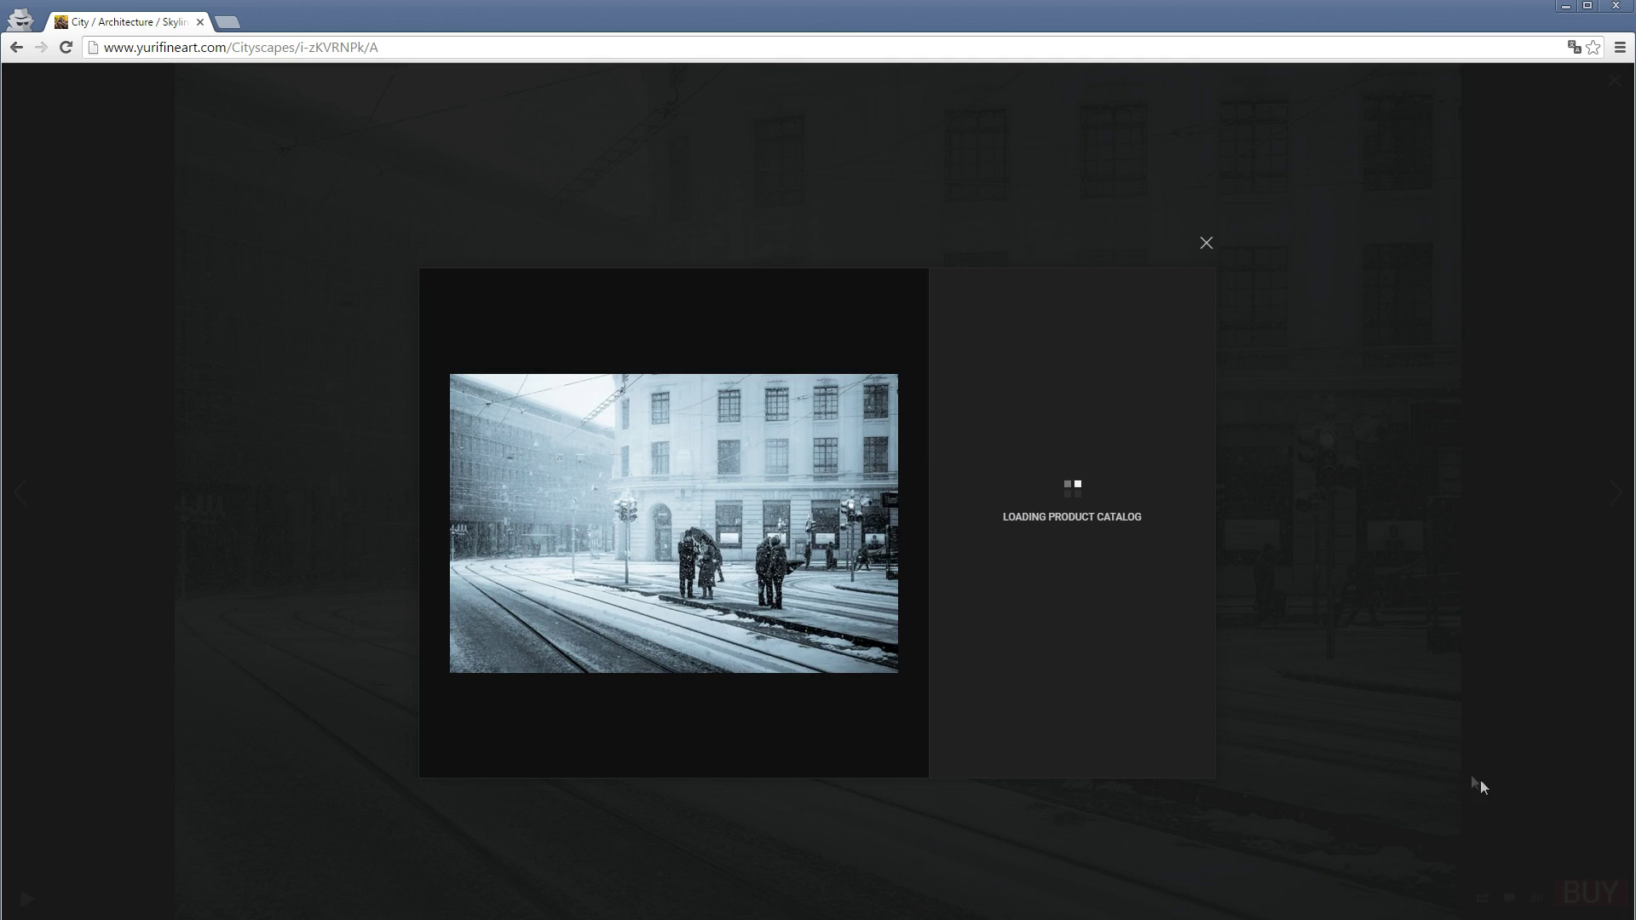
click(999, 447)
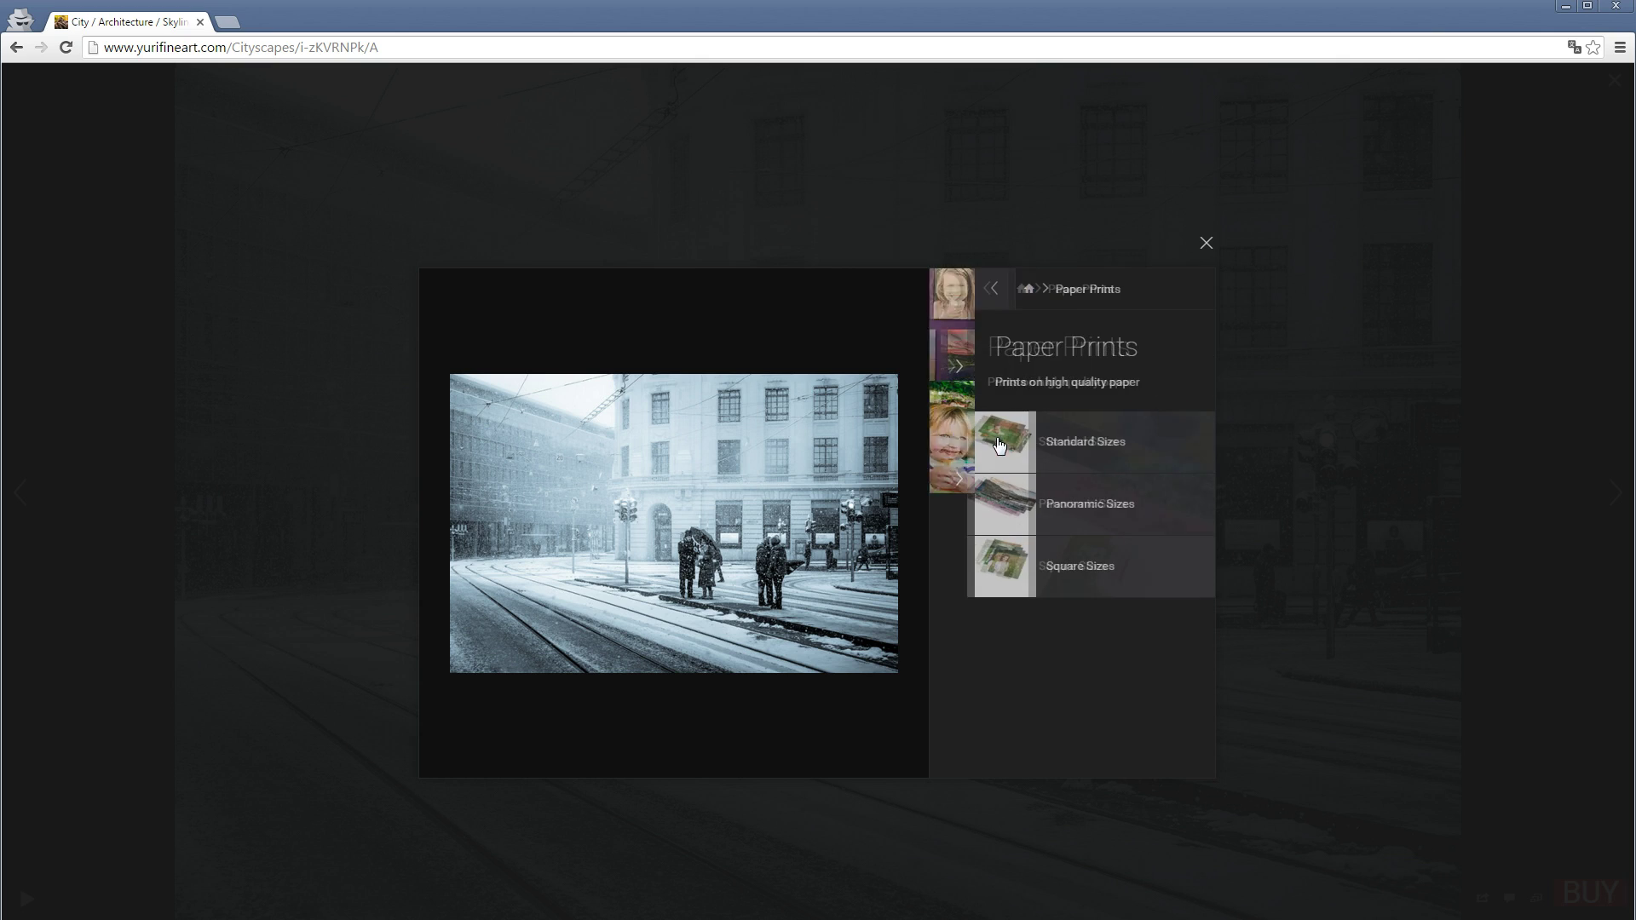
click(1020, 443)
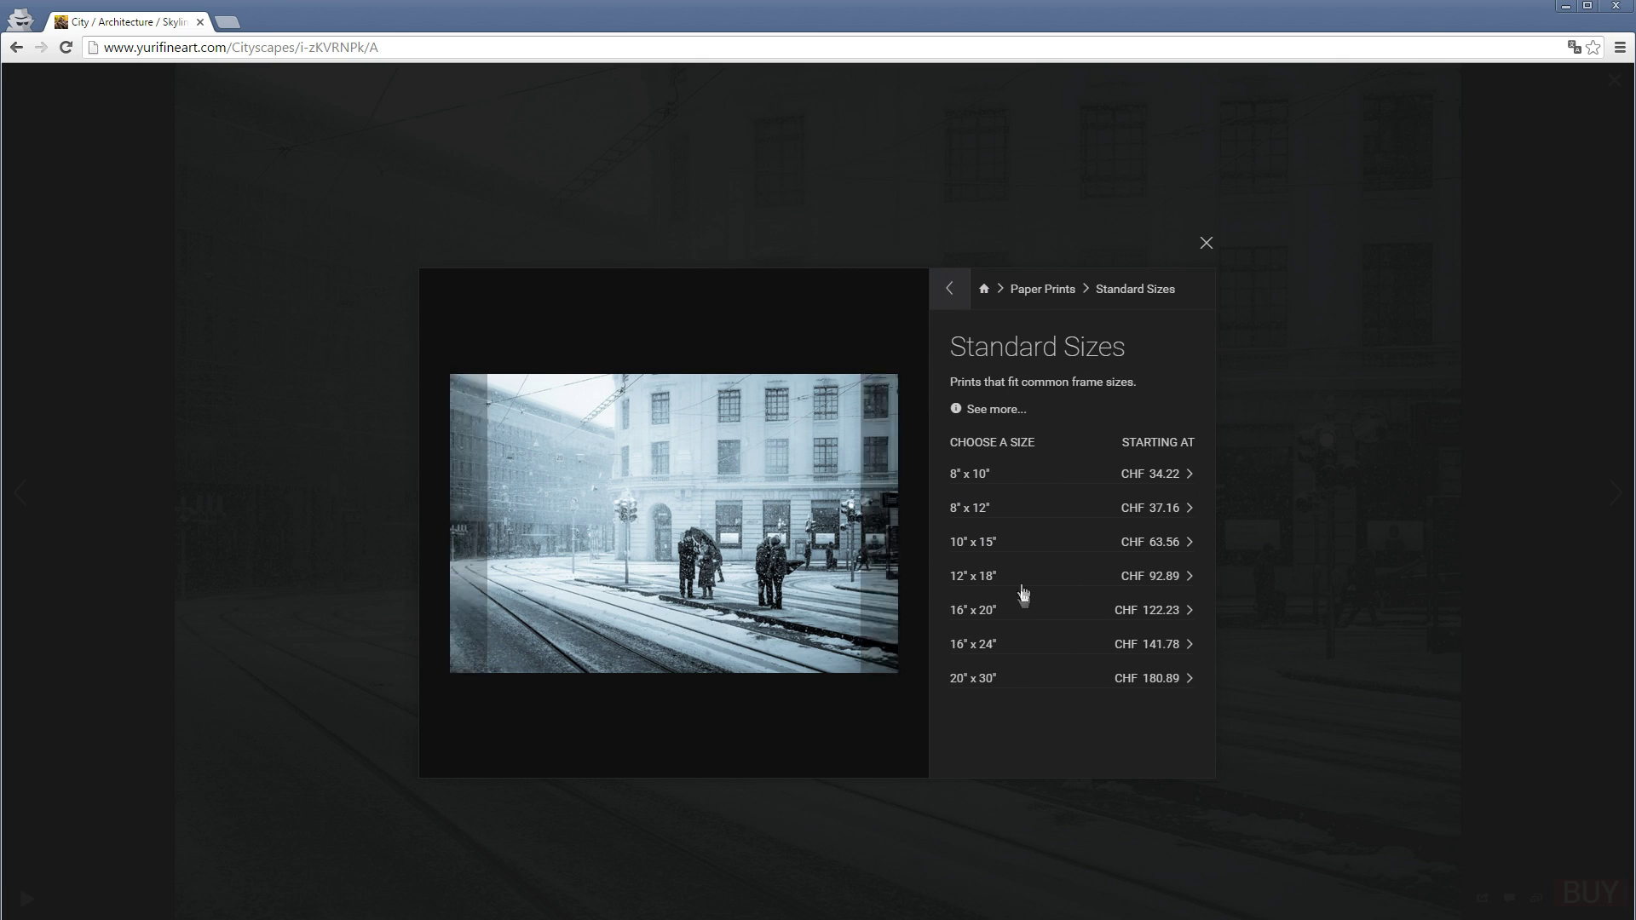
click(965, 412)
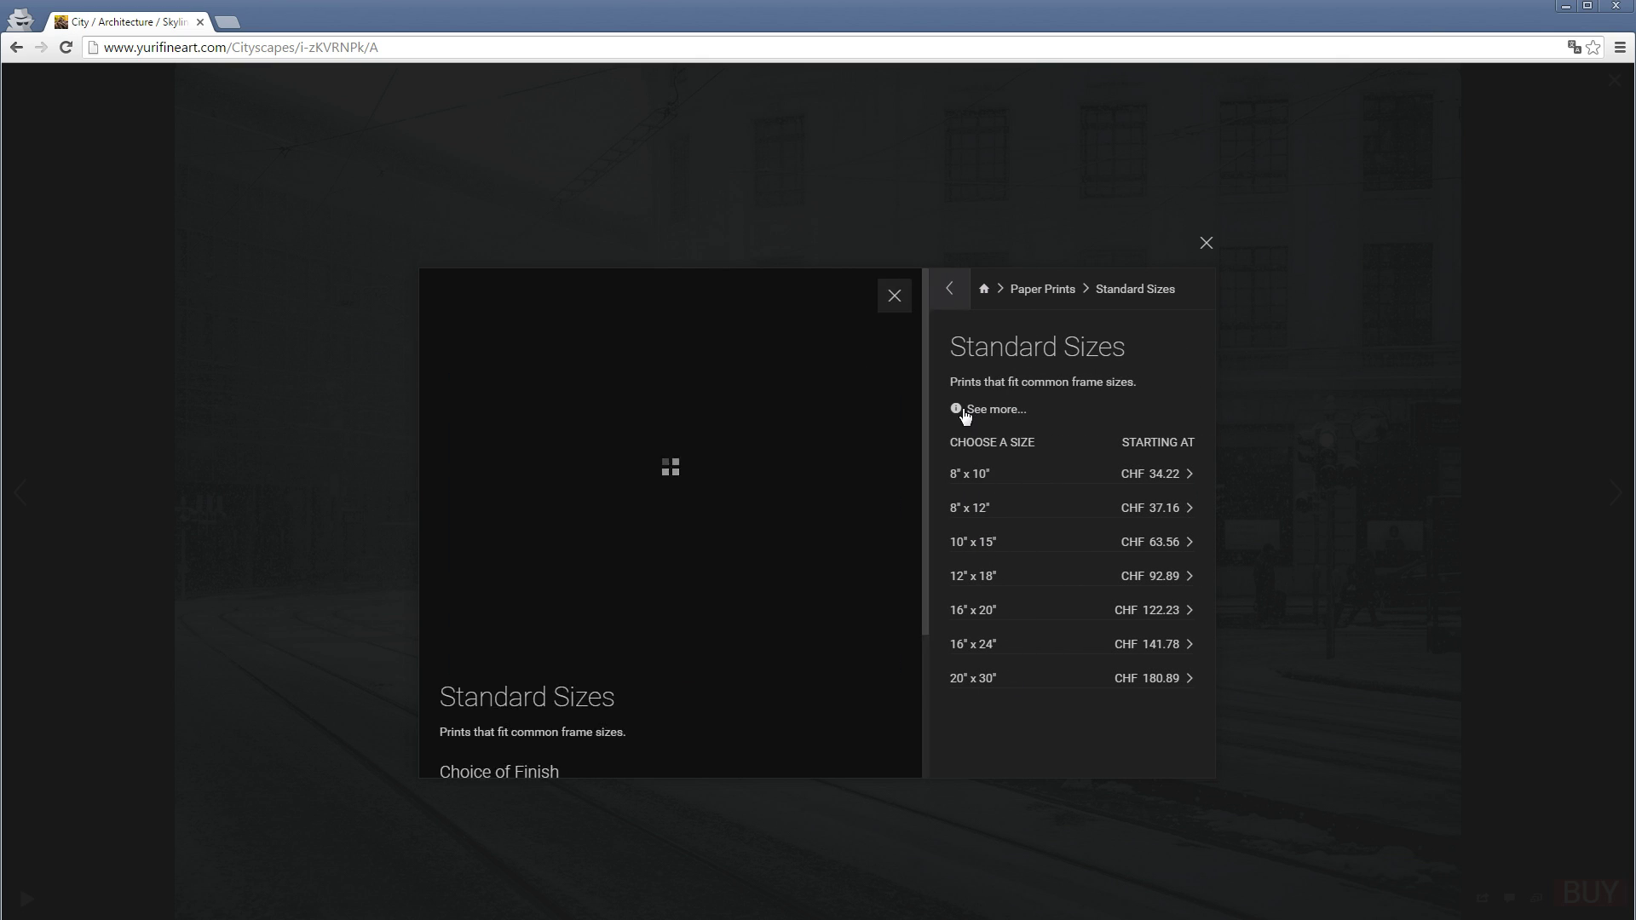
scroll(894, 502, down, 3)
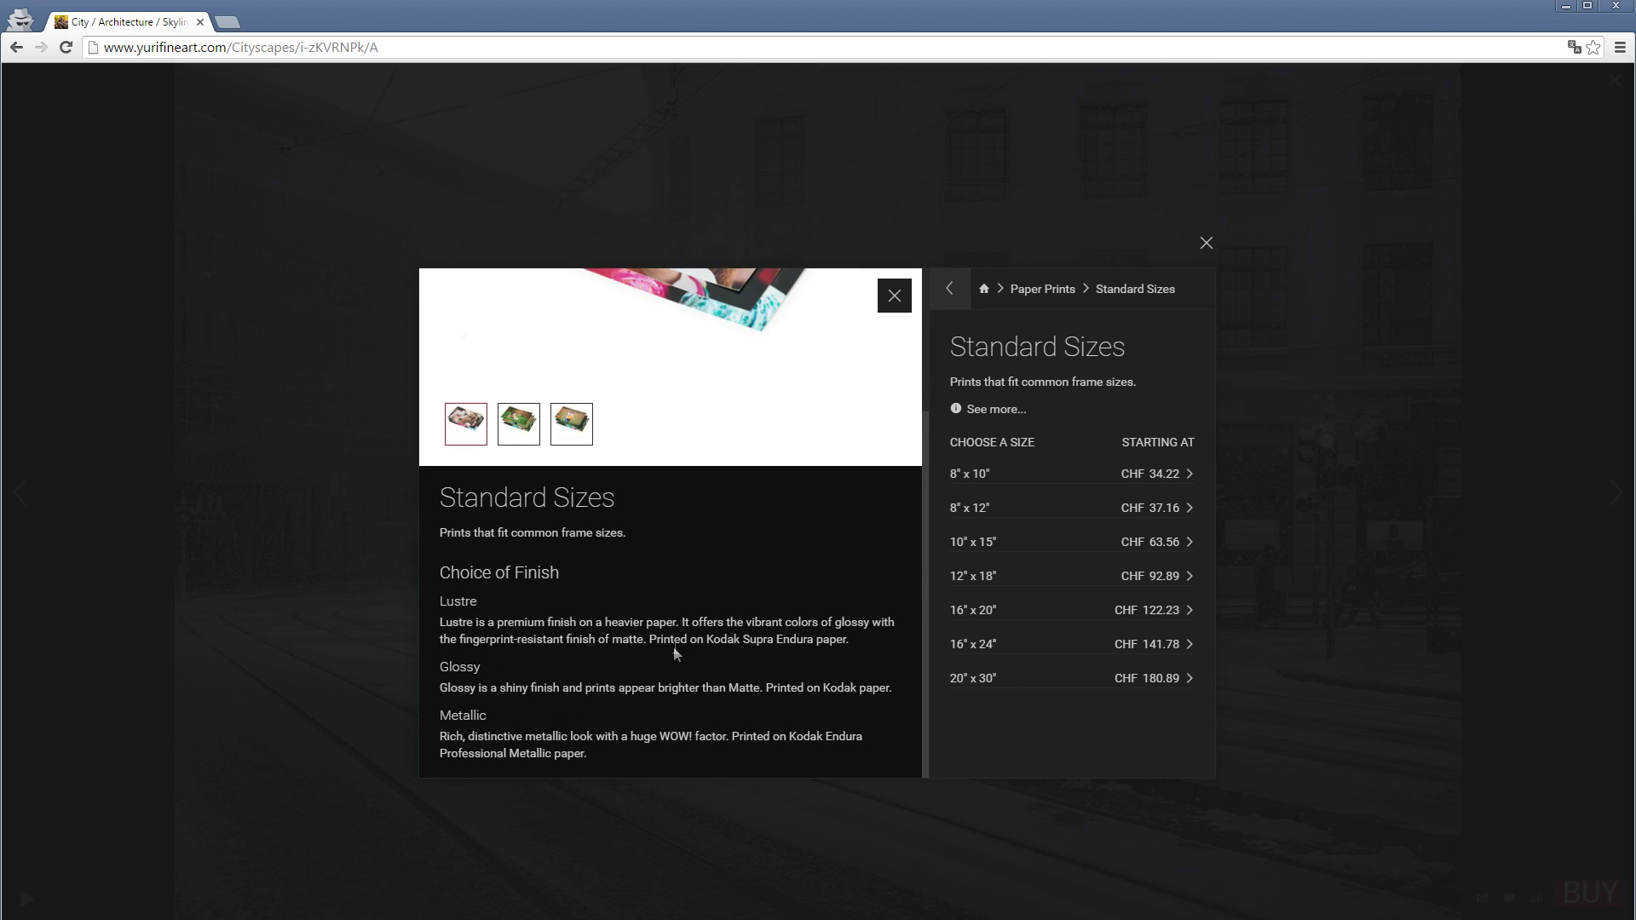
Close the product catalog and advance two more photos in the gallery
click(1209, 246)
click(1609, 497)
click(1610, 497)
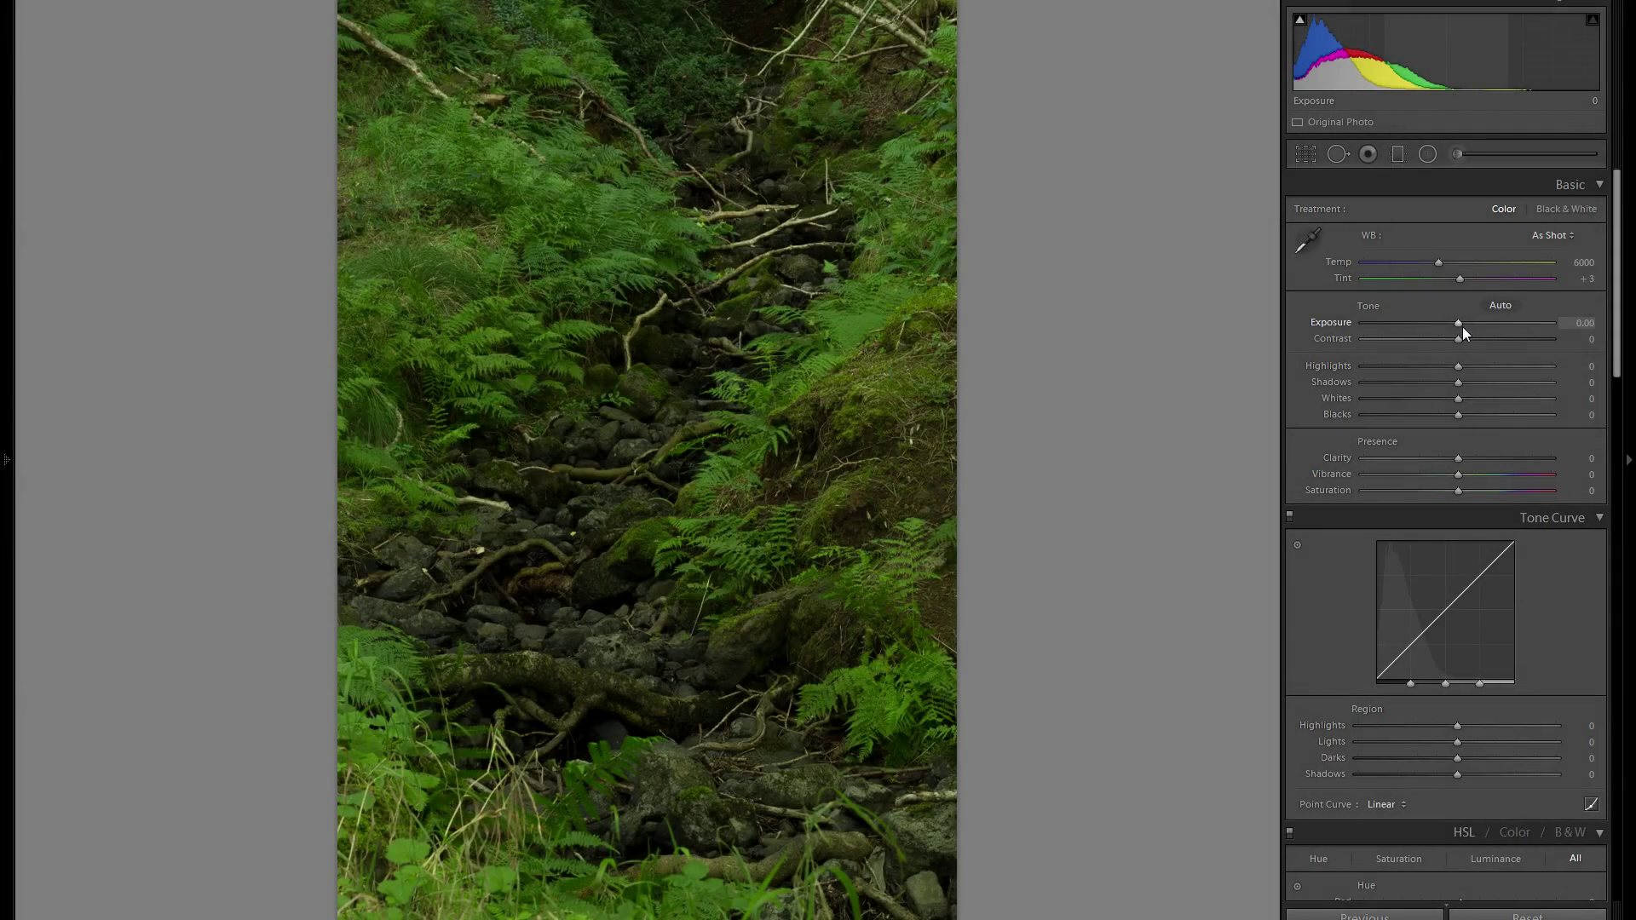
In Lightroom, set the forest photo's Exposure to +0.75, Highlights to −47, Shadows to +100 and Whites to +48
drag(1462, 325, 1476, 324)
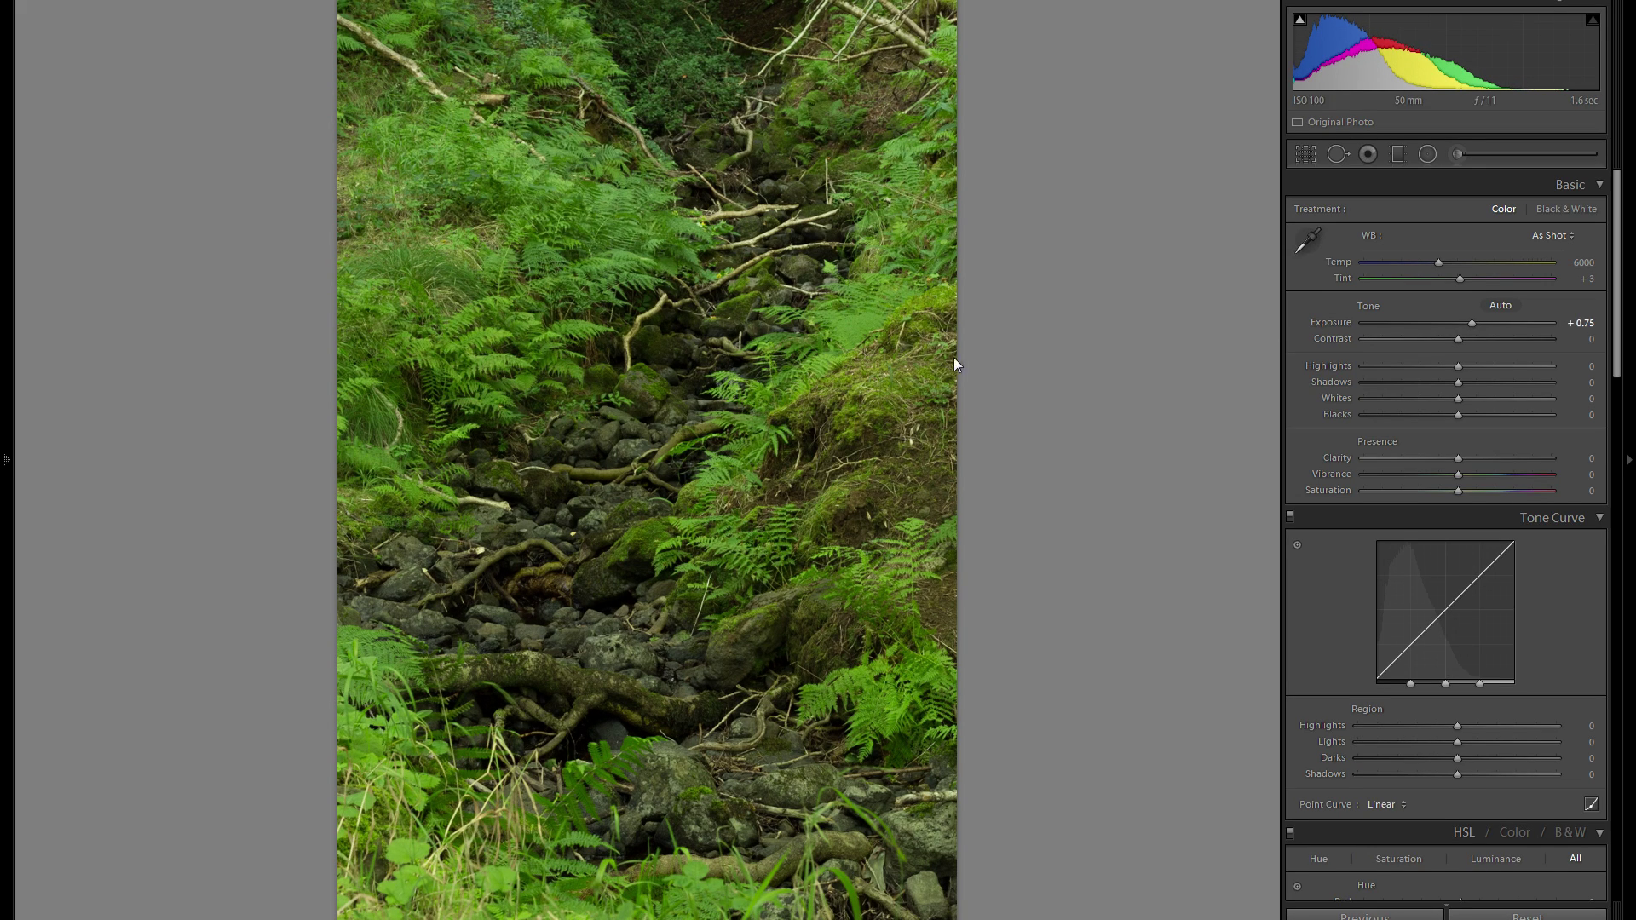
mouse_move(1455, 382)
mouse_down()
mouse_move(1552, 382)
mouse_move(1425, 372)
mouse_up()
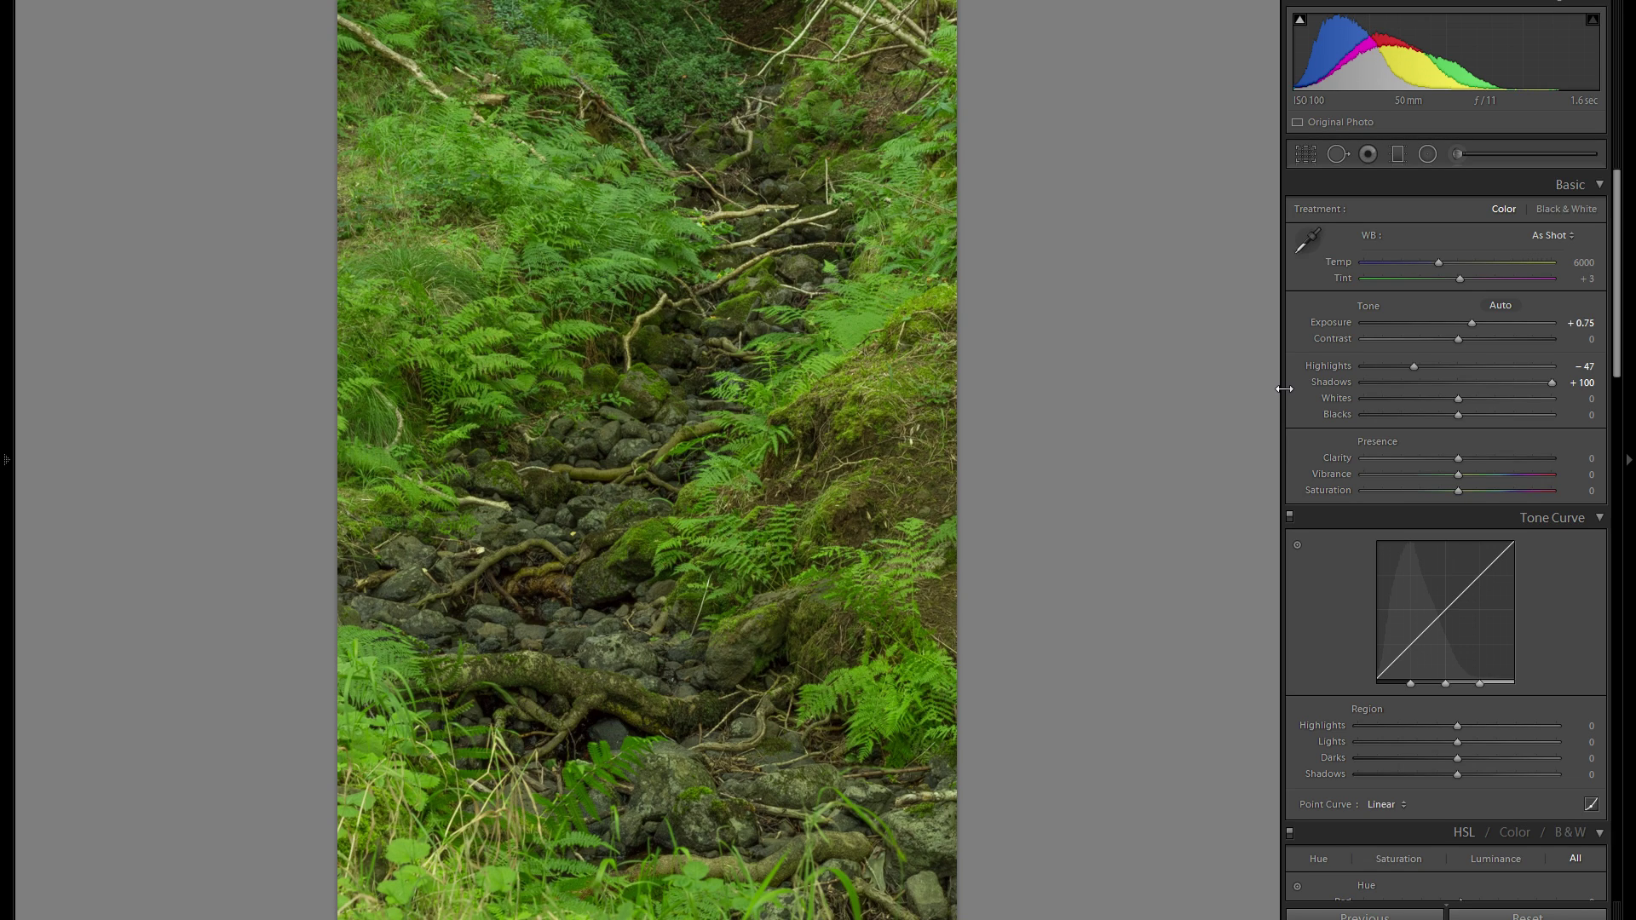
drag(1461, 401, 1504, 402)
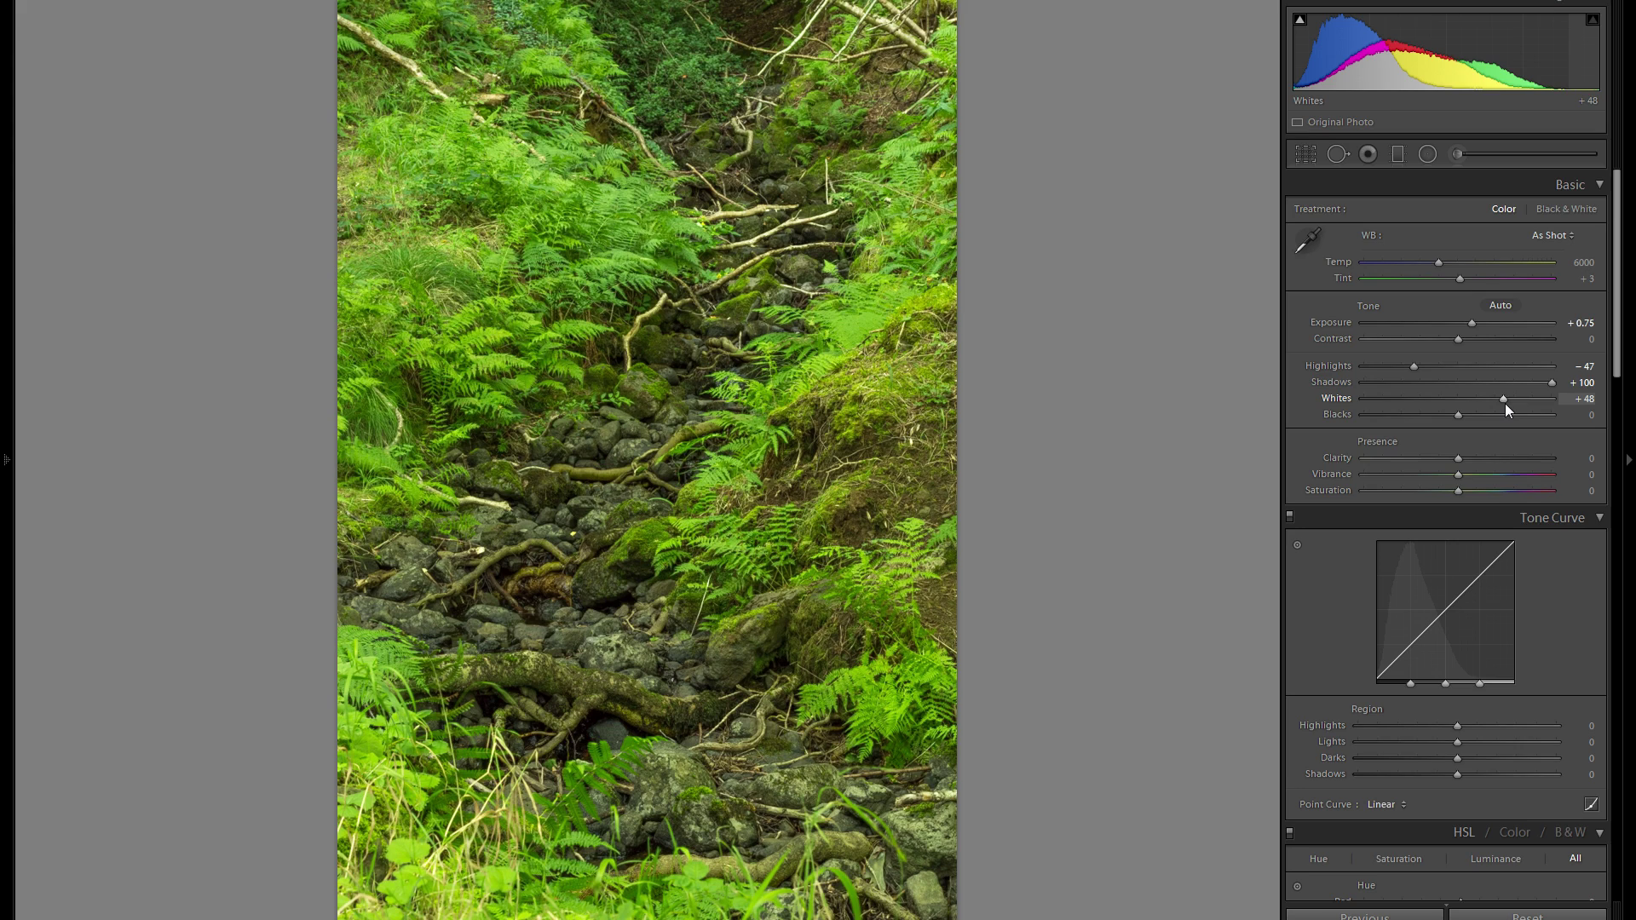
Try resetting the Whites and raising them to +88, undoing each change
double_click(1346, 401)
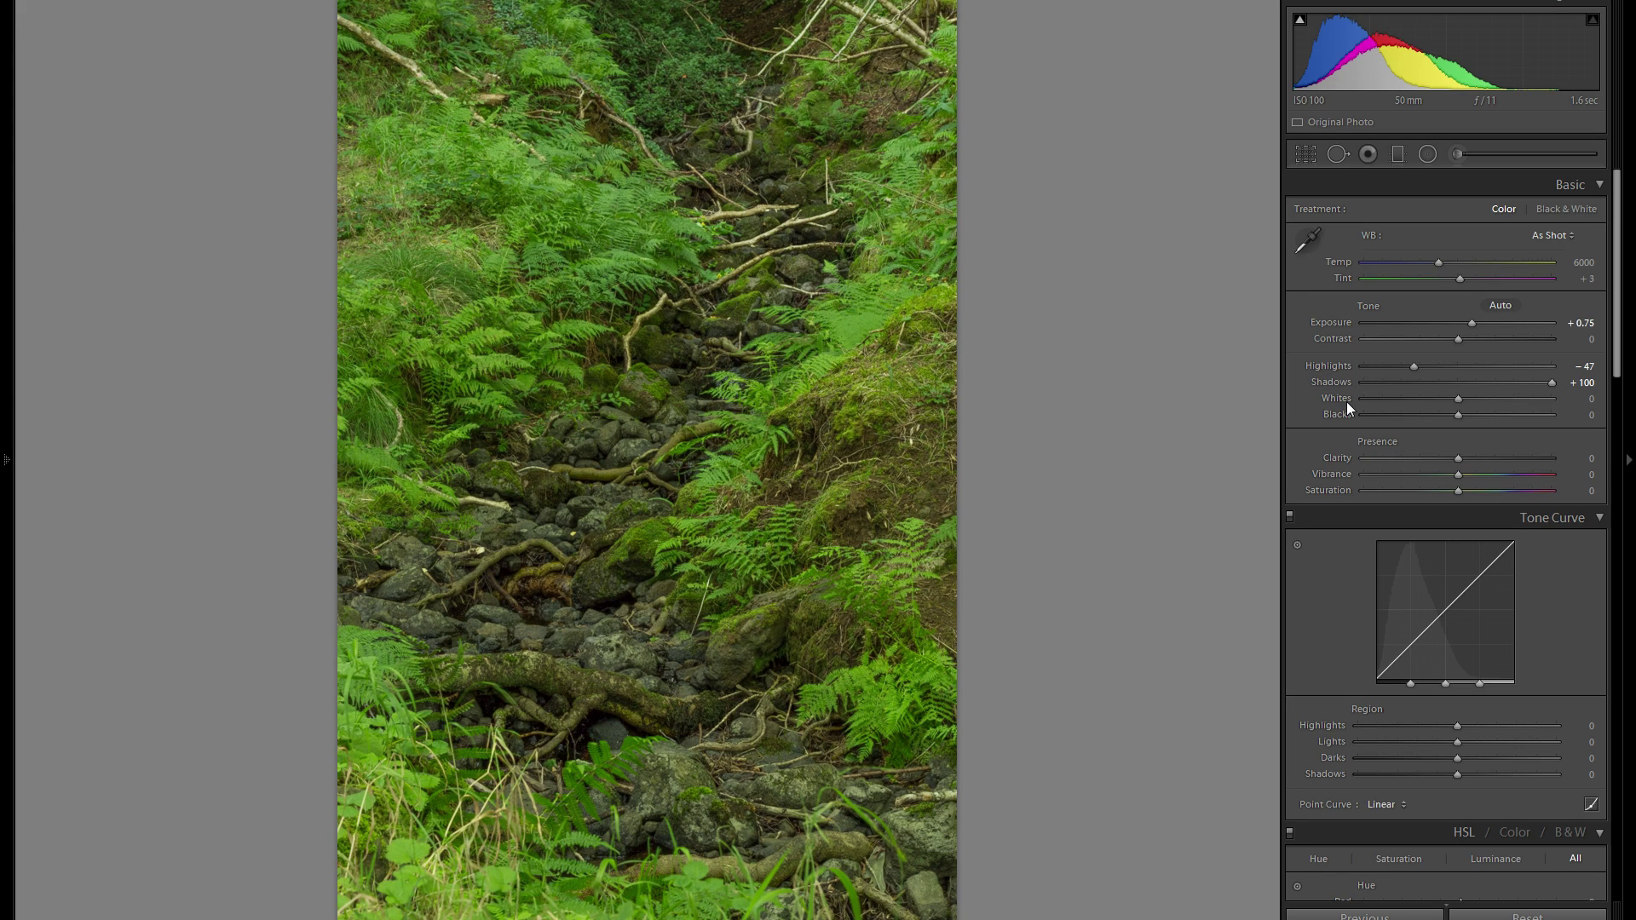
key(ctrl+z)
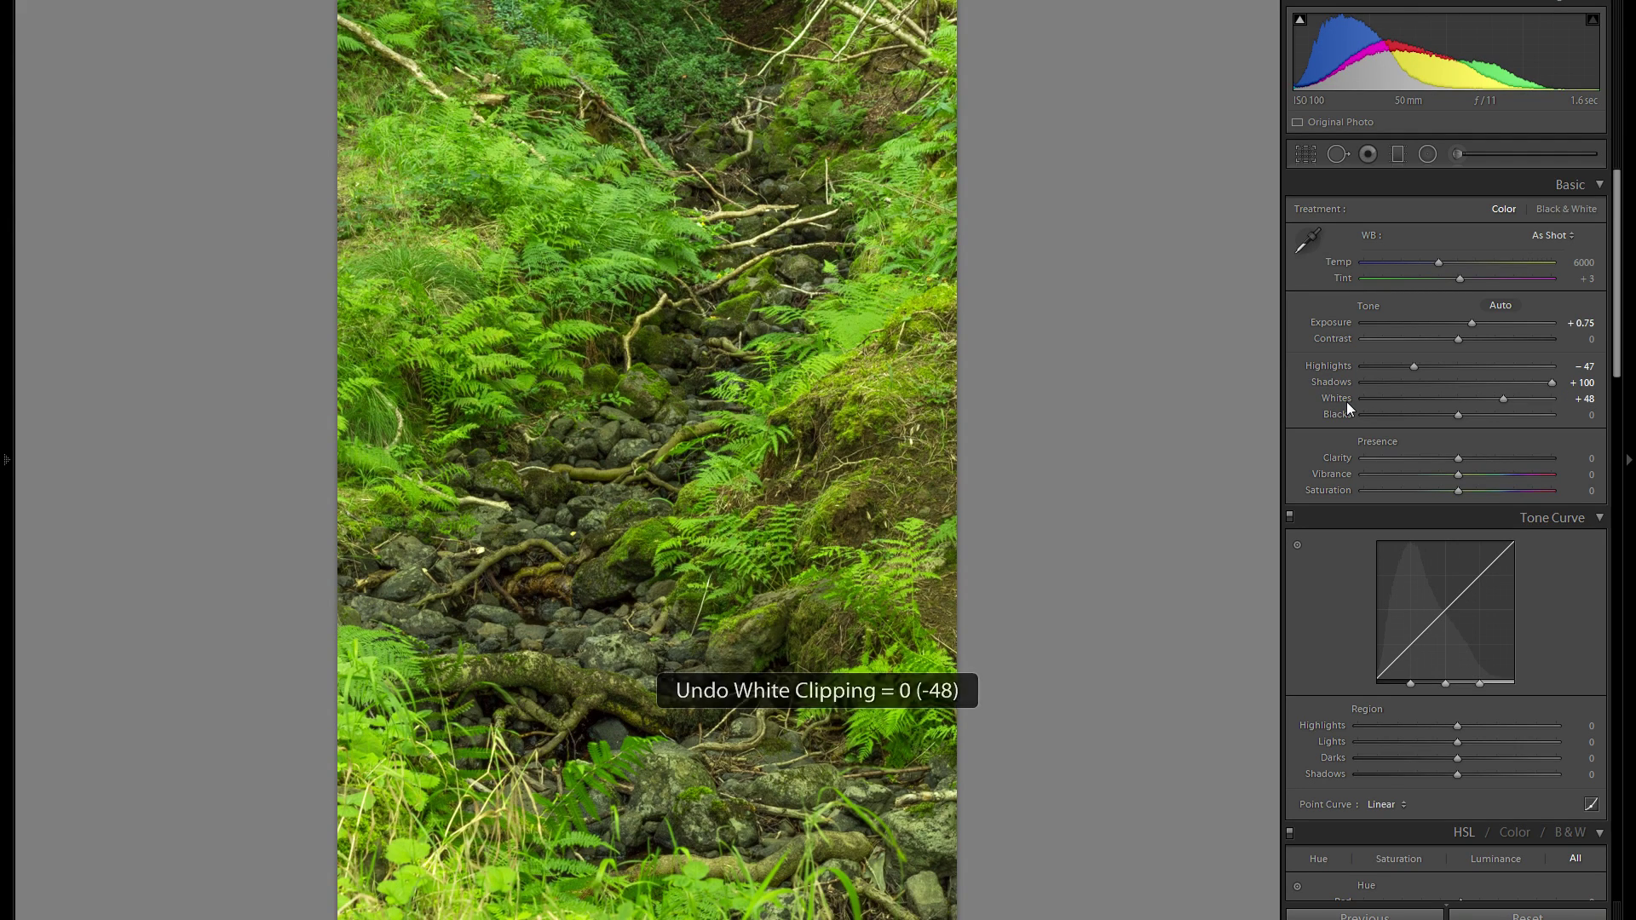
click(1542, 399)
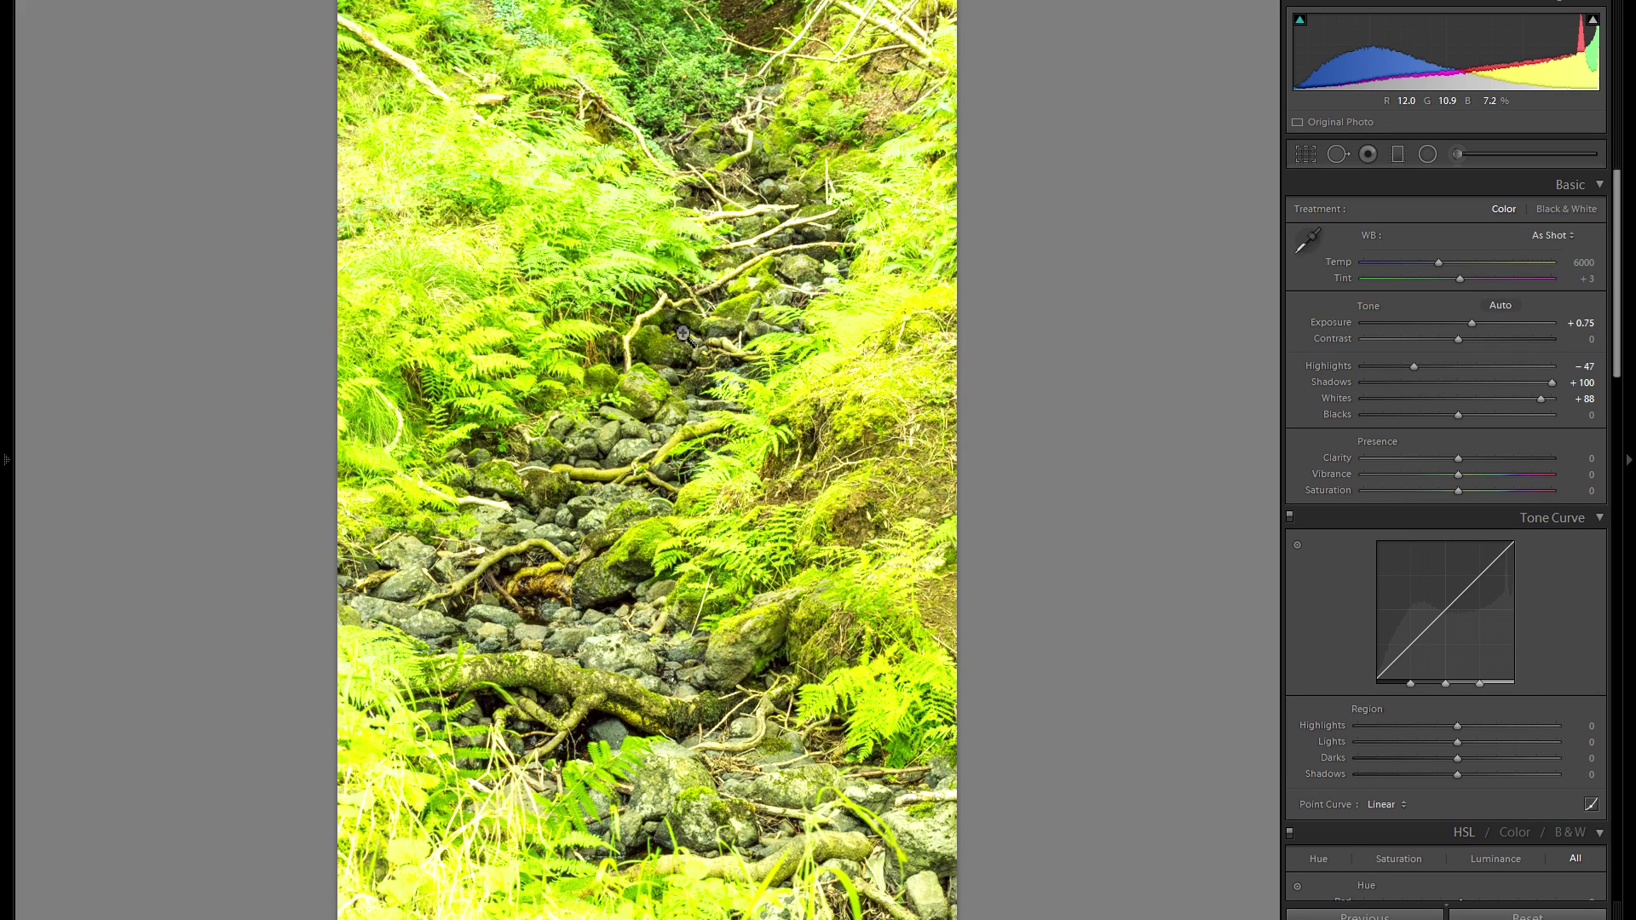
key(ctrl+z)
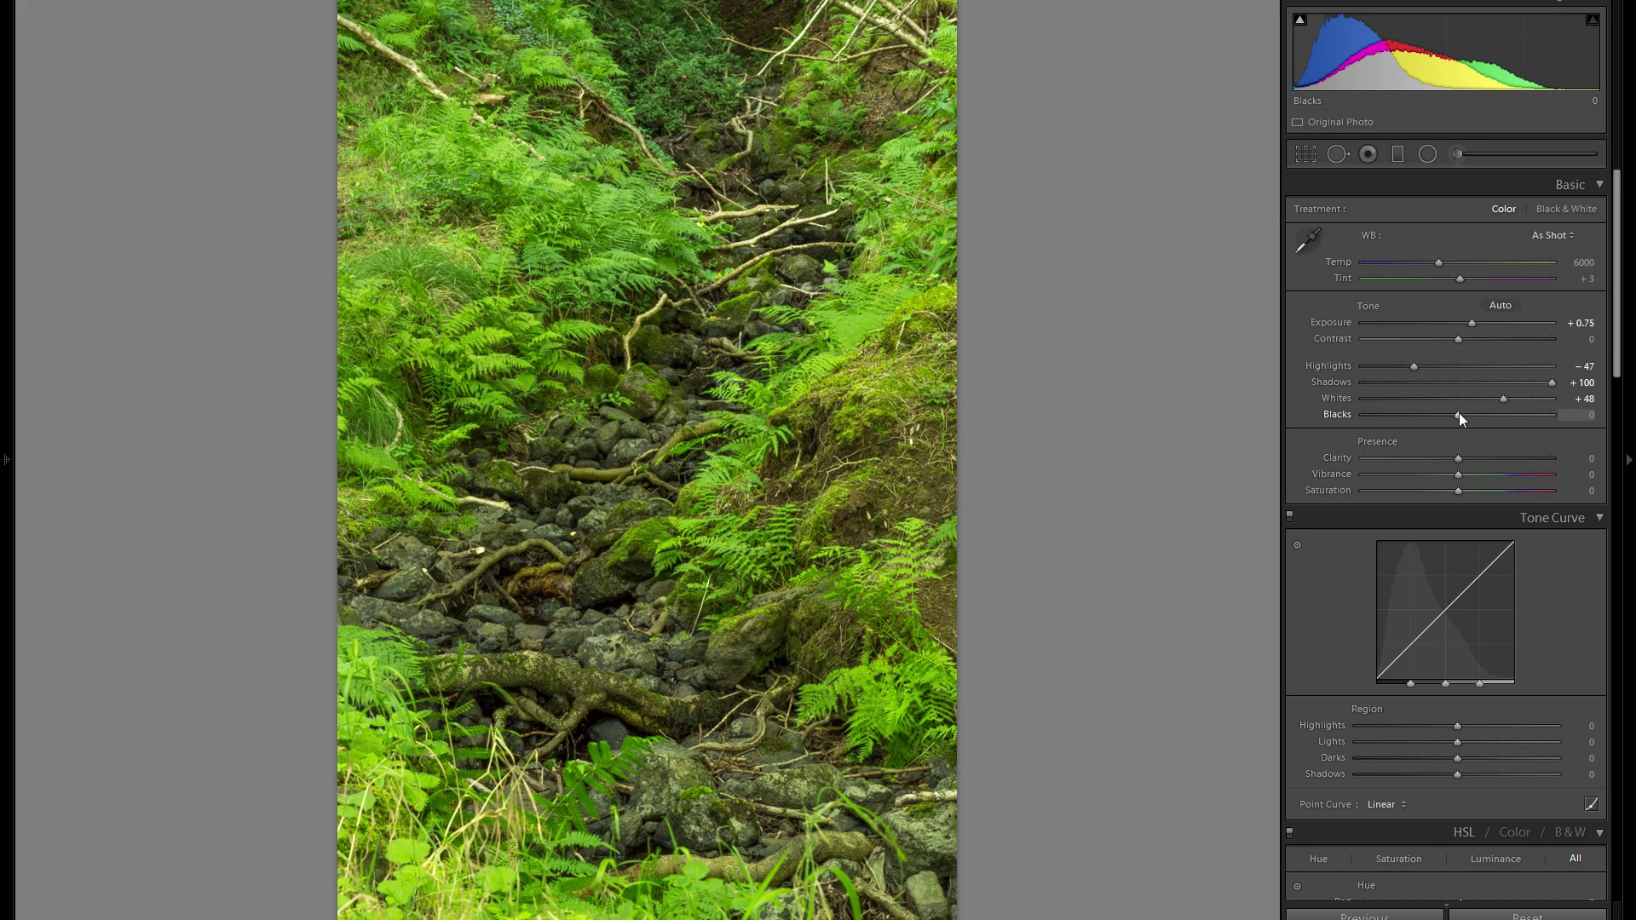
Try the Blacks at −43, settle them at +38, and set the Contrast to +29
drag(1458, 415, 1420, 427)
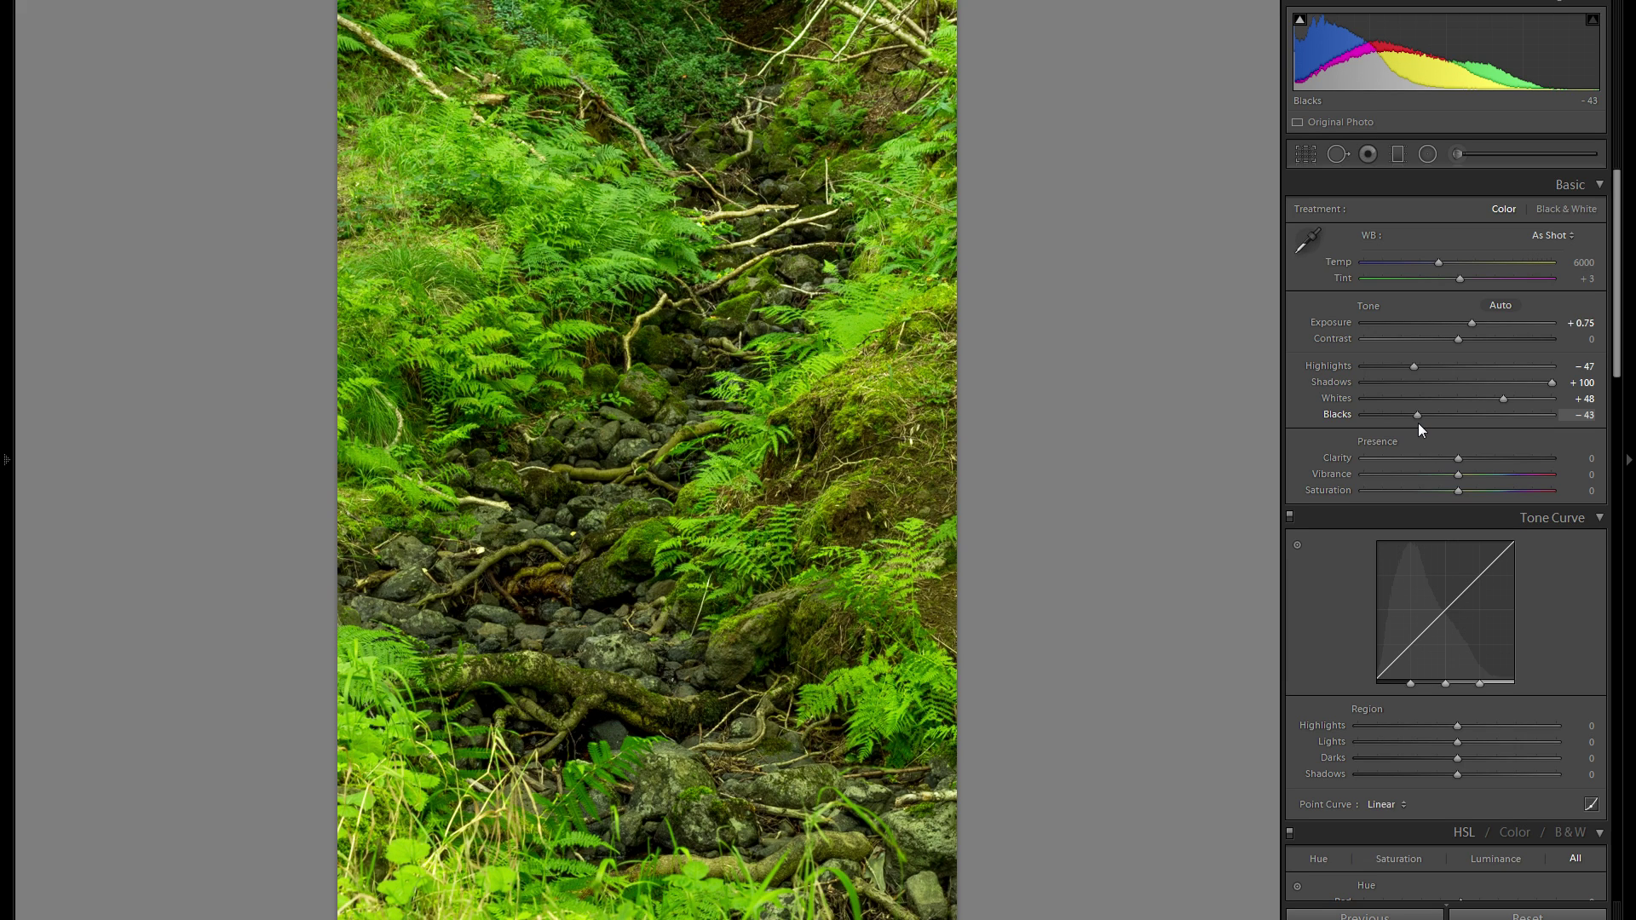
drag(1418, 423, 1494, 422)
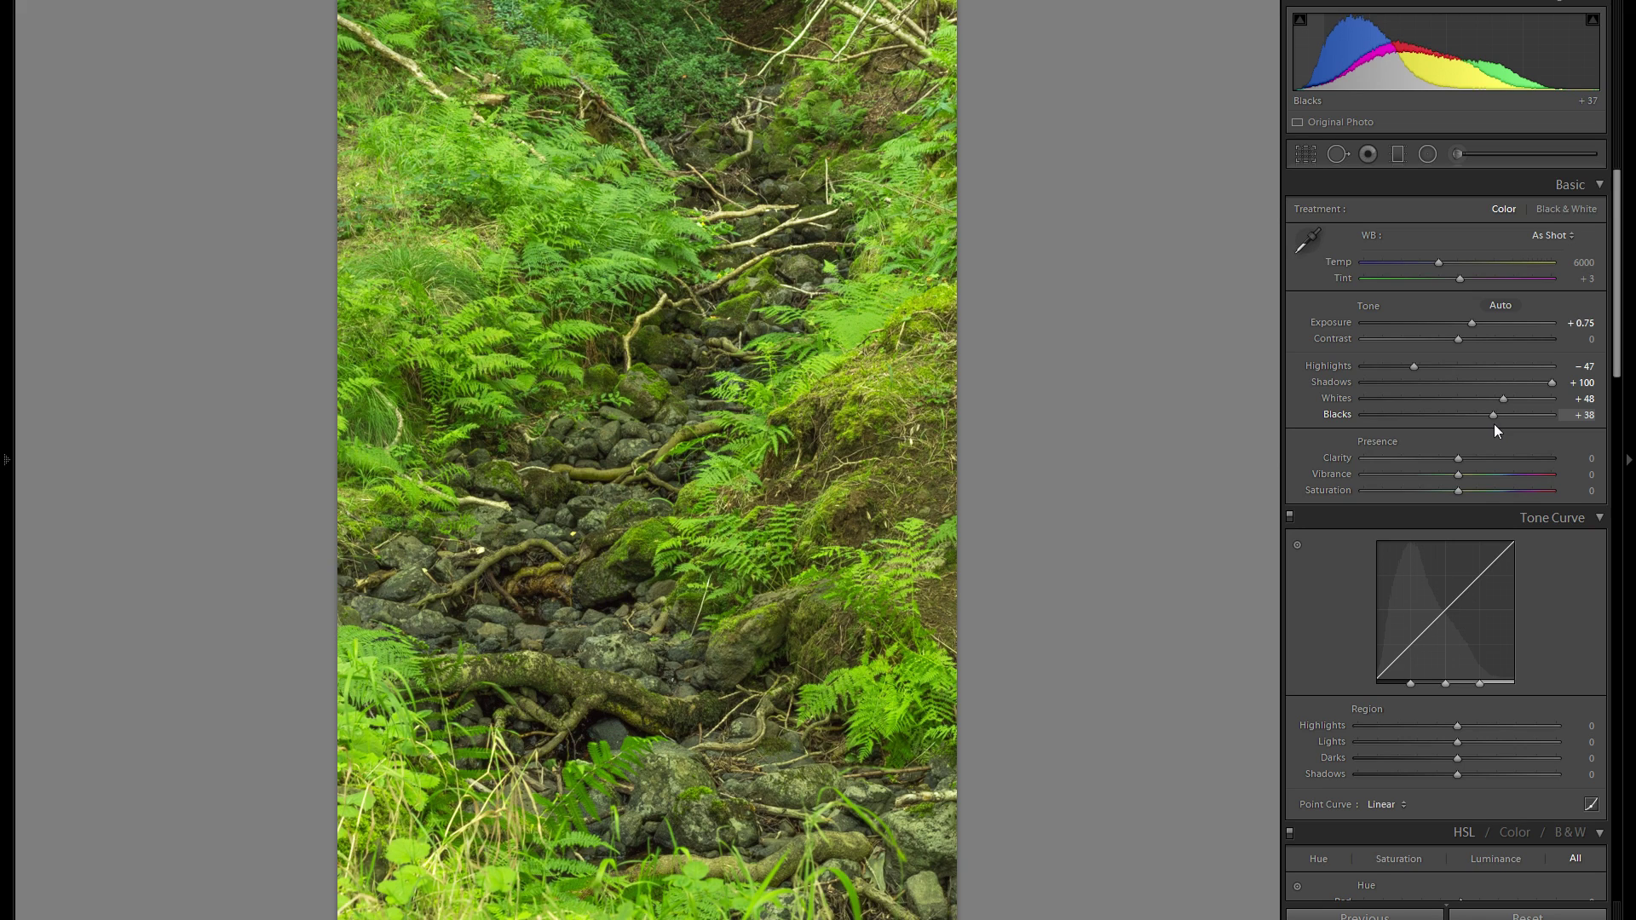
drag(1510, 340, 1485, 349)
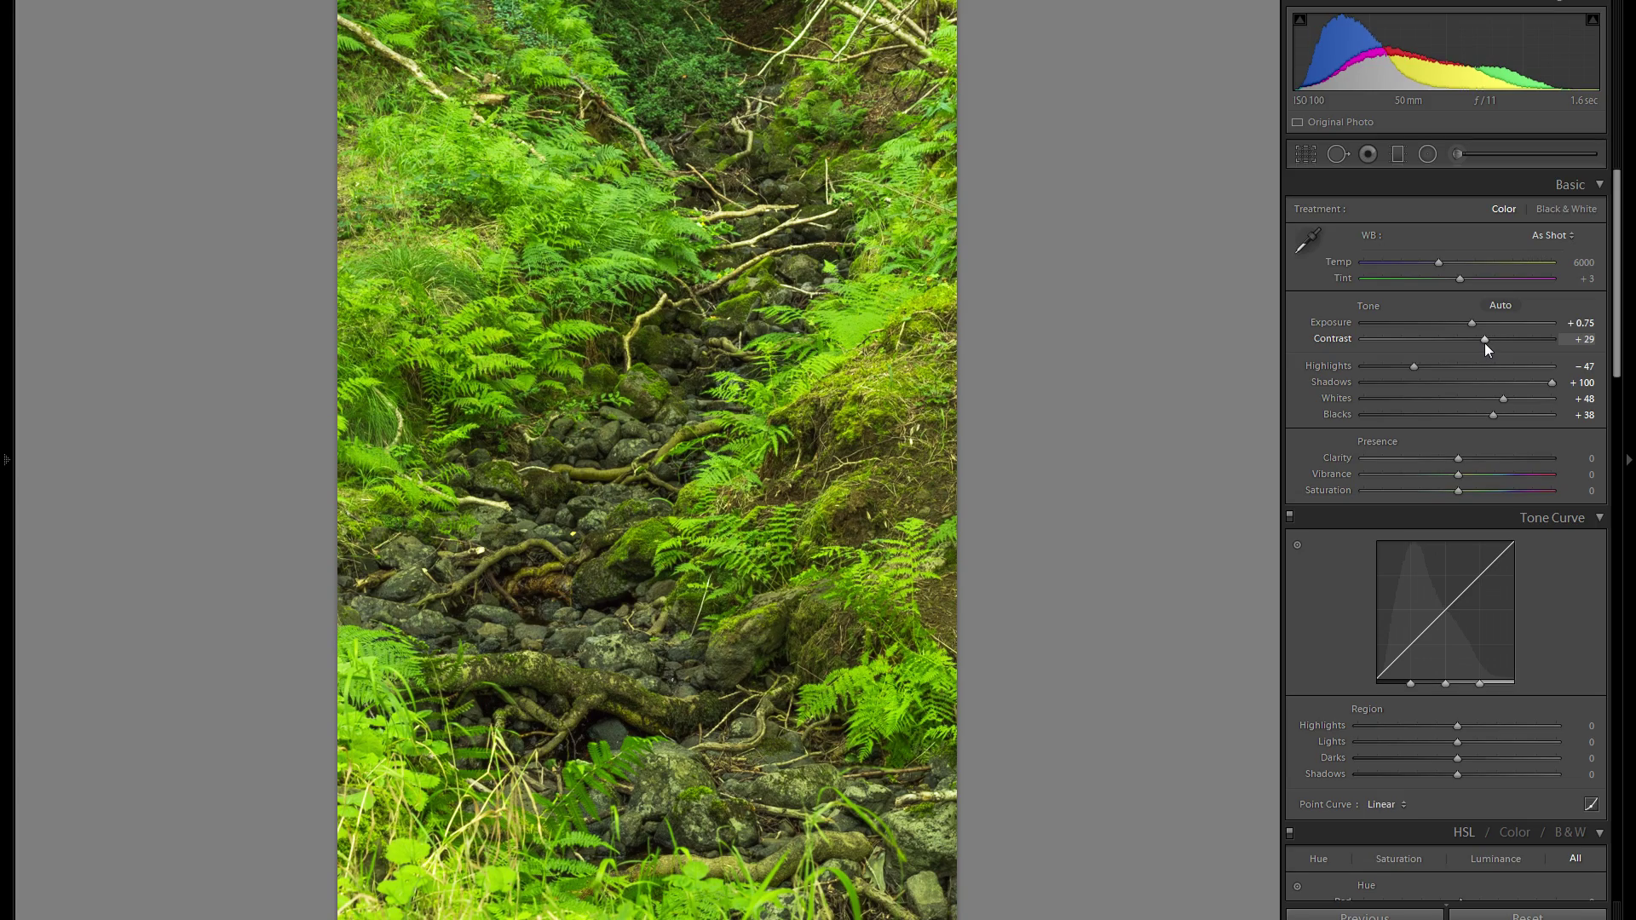
Compare the photo before and after the edits, and cool the white balance to a Temp of 5394
key(y)
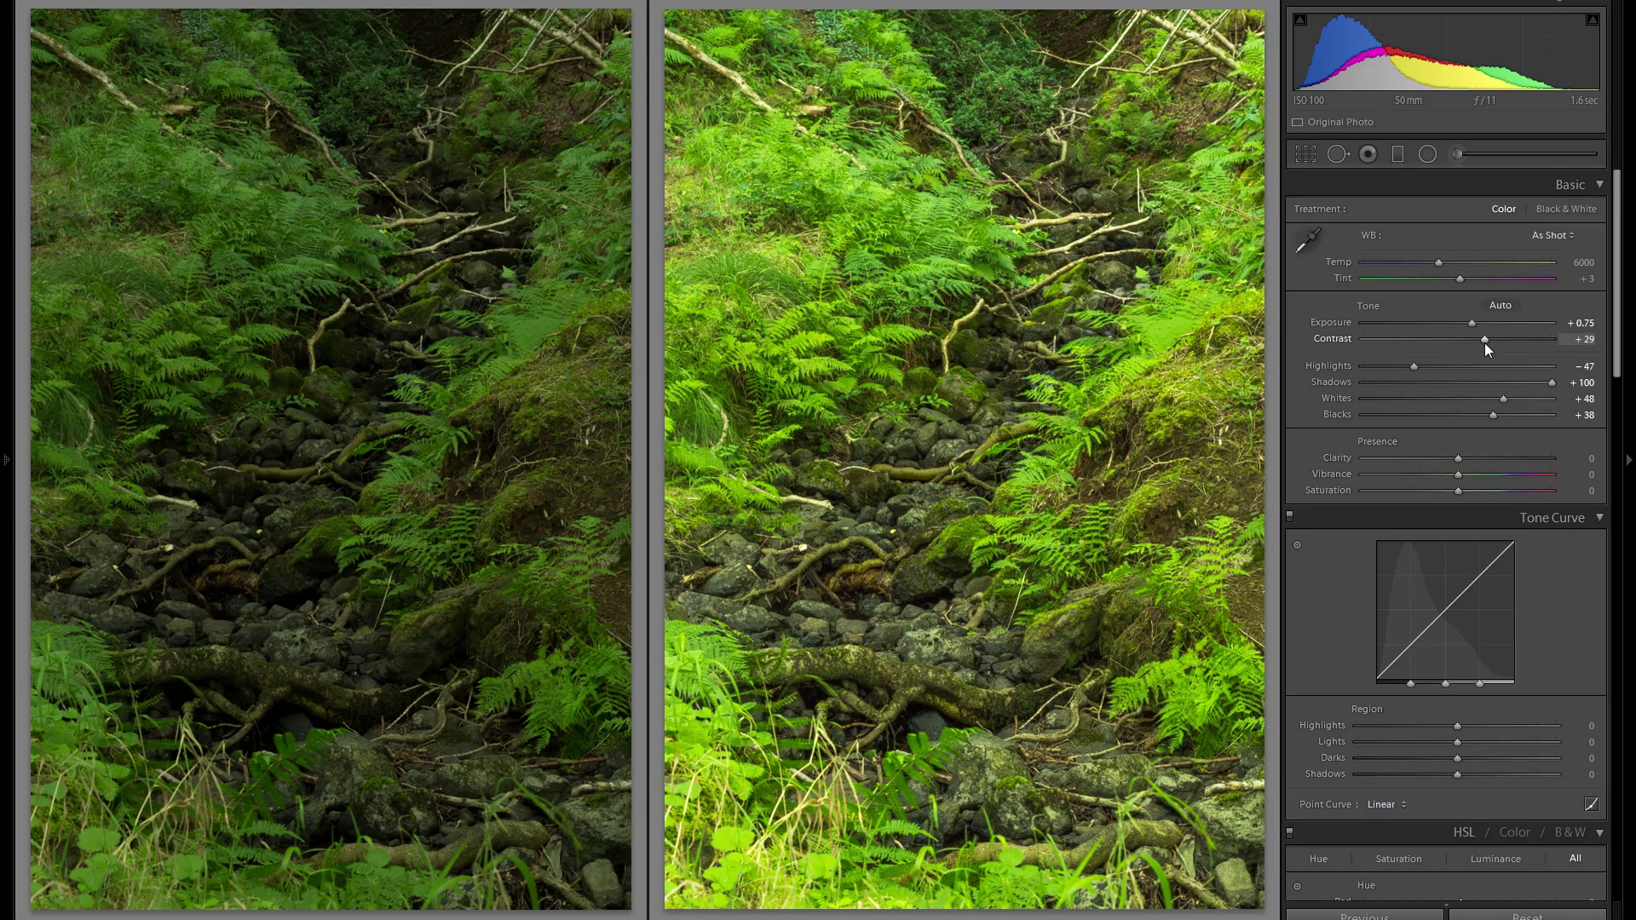
key(y)
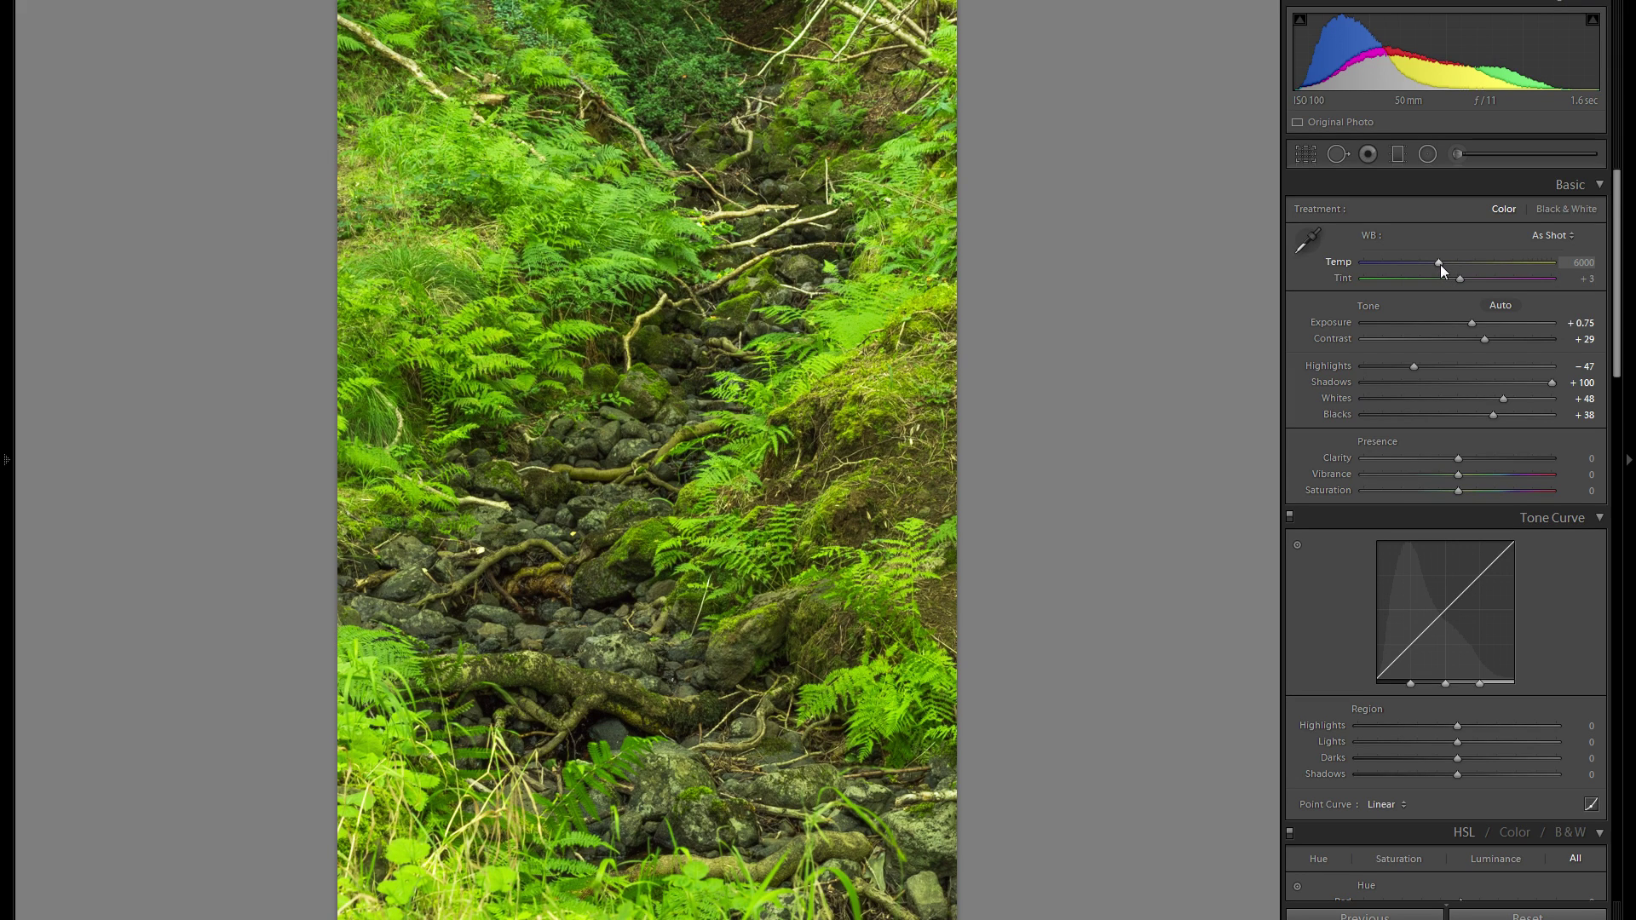
mouse_move(1440, 264)
mouse_down()
mouse_move(1425, 262)
mouse_move(1456, 269)
mouse_move(1428, 266)
mouse_up()
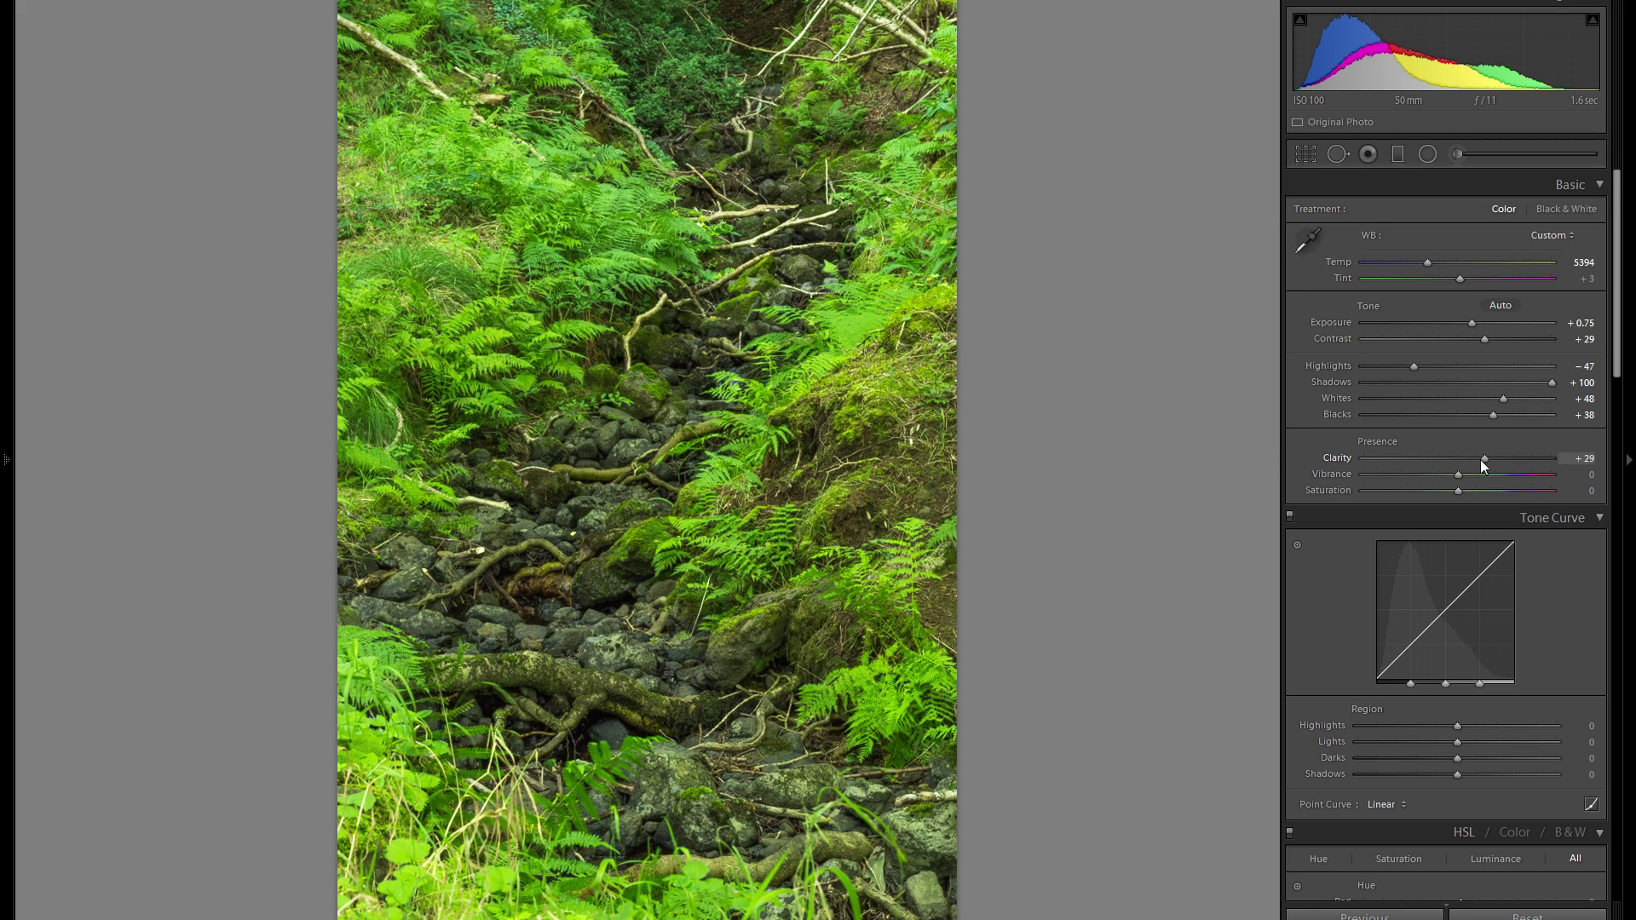
Try strong positive Clarity up to +62 on the photo, and settle the Clarity at −25
drag(1480, 462, 1502, 465)
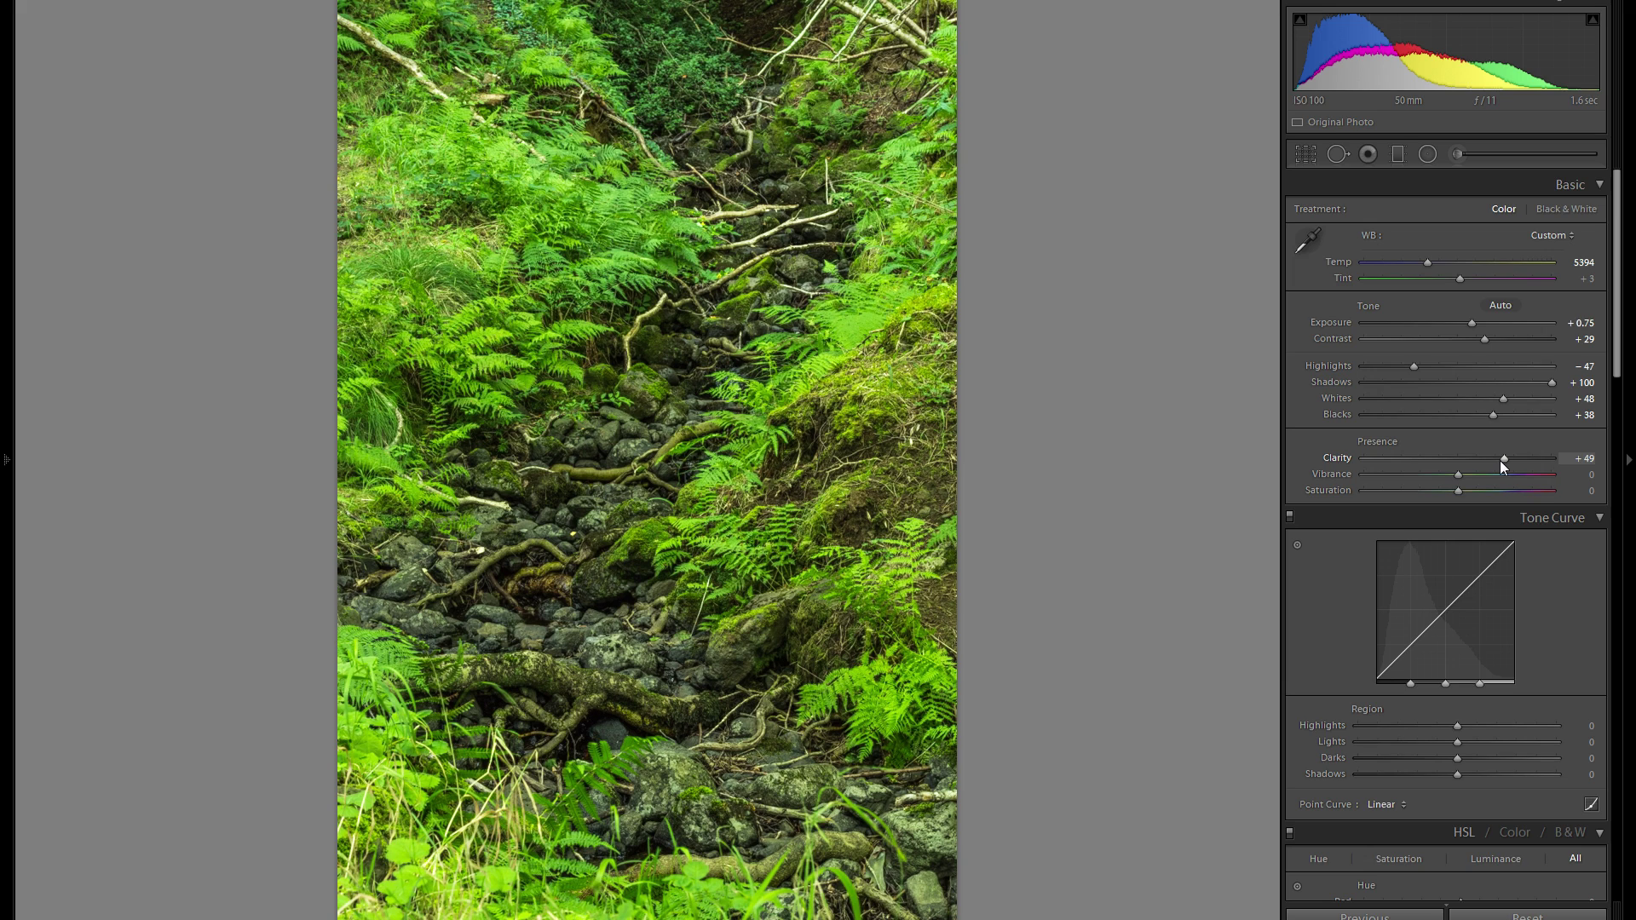
double_click(1339, 459)
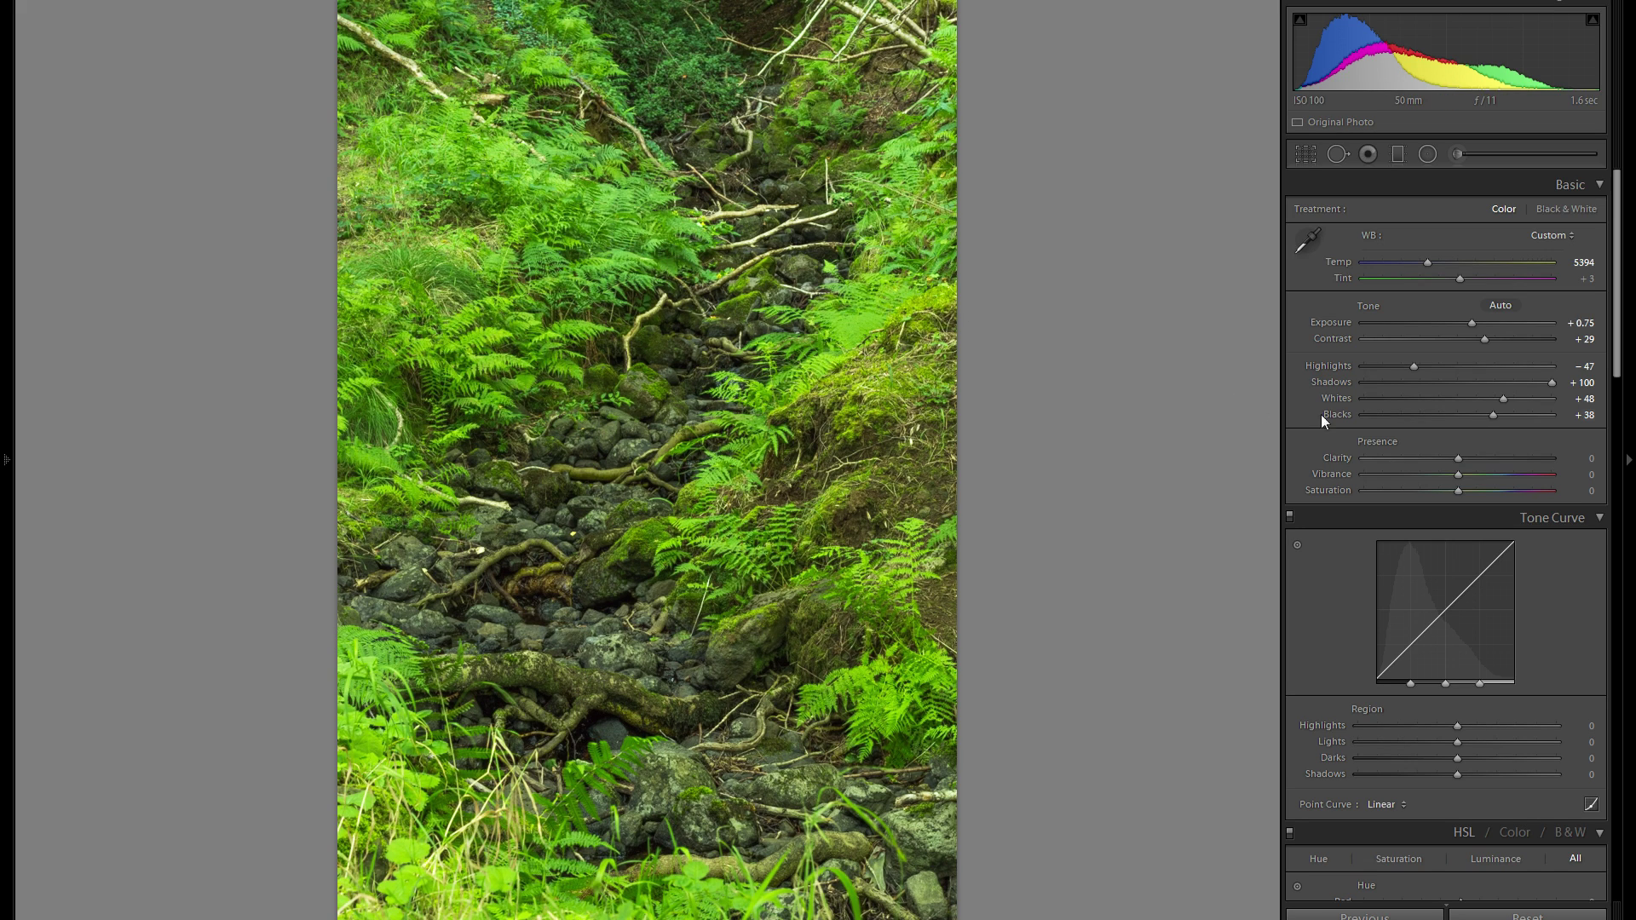
click(1514, 457)
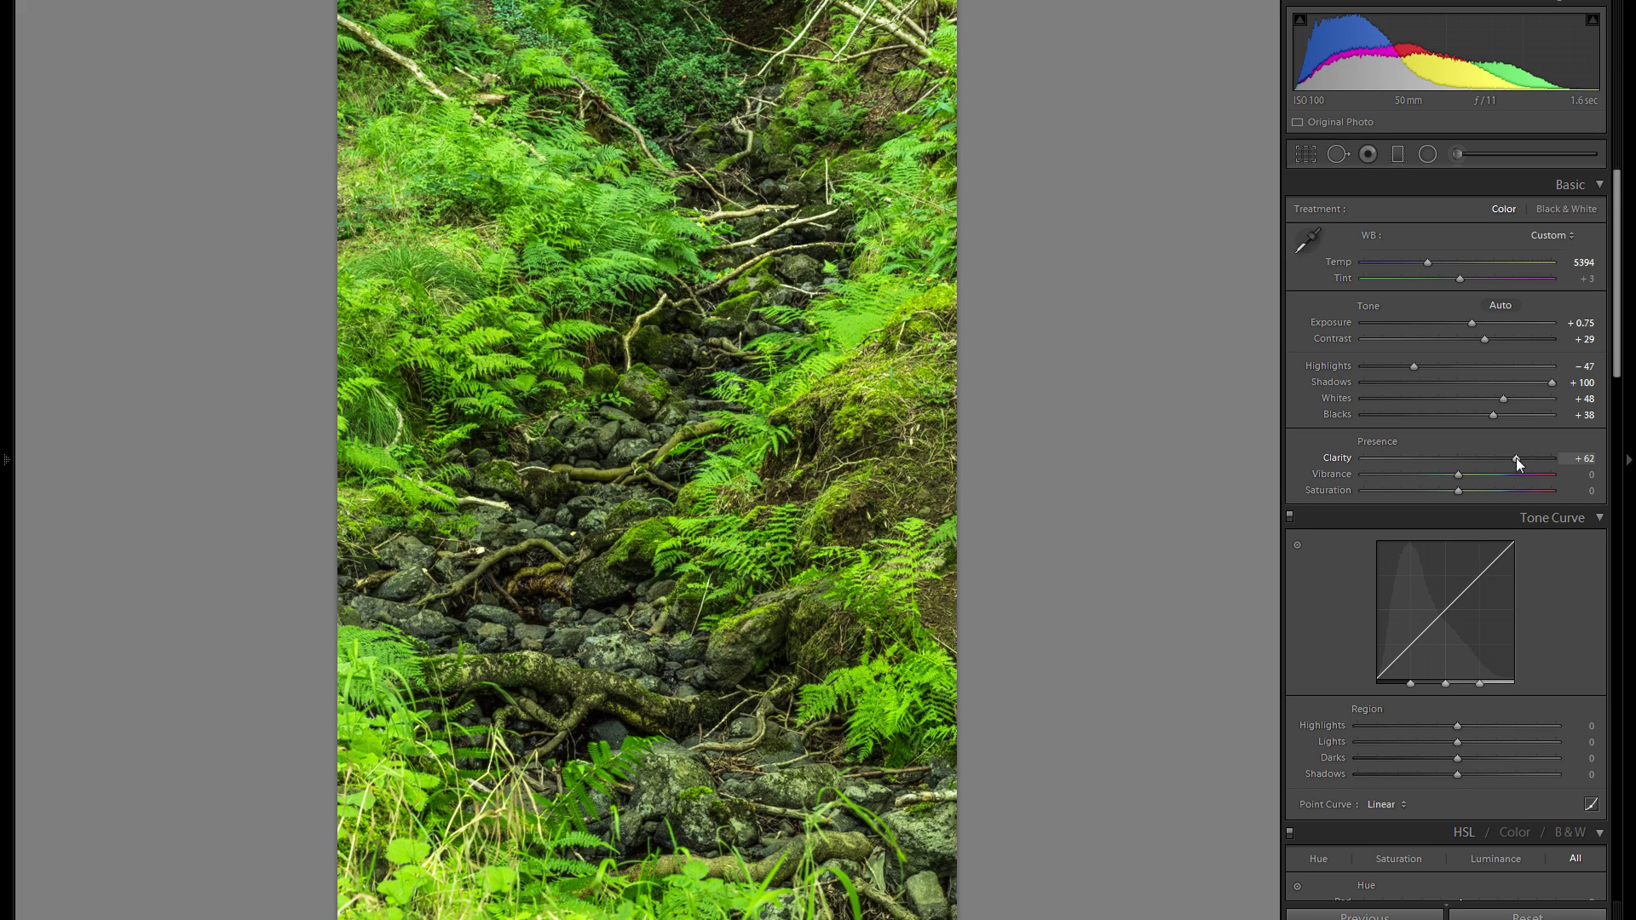
drag(1515, 457, 1427, 463)
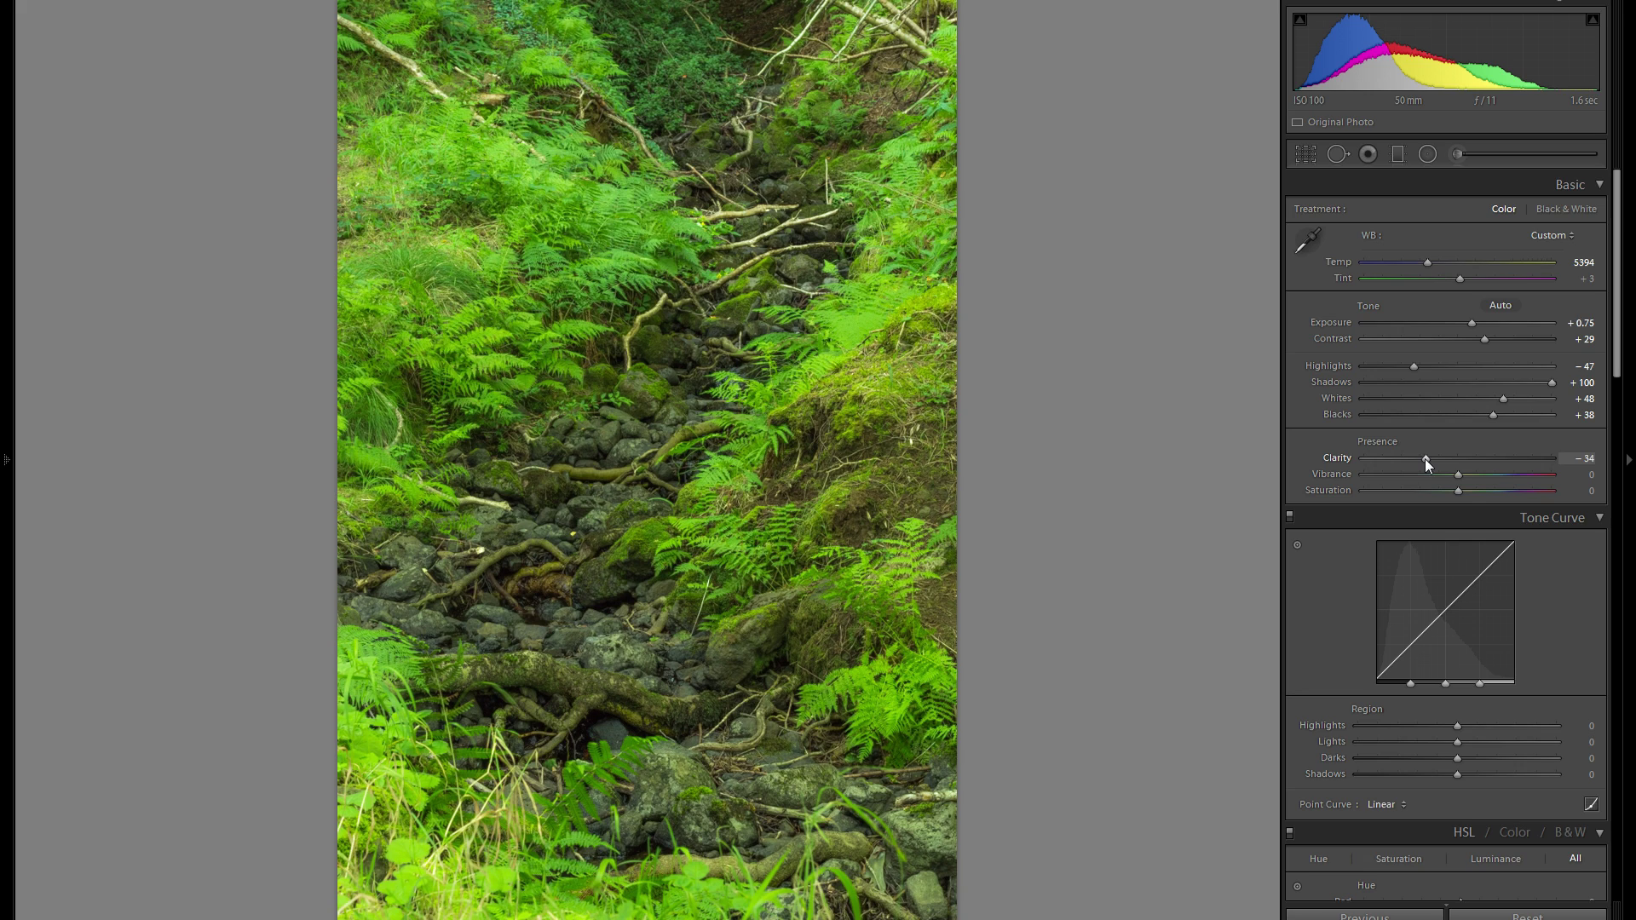
mouse_move(1449, 453)
mouse_down()
mouse_move(1492, 443)
mouse_move(1434, 447)
mouse_up()
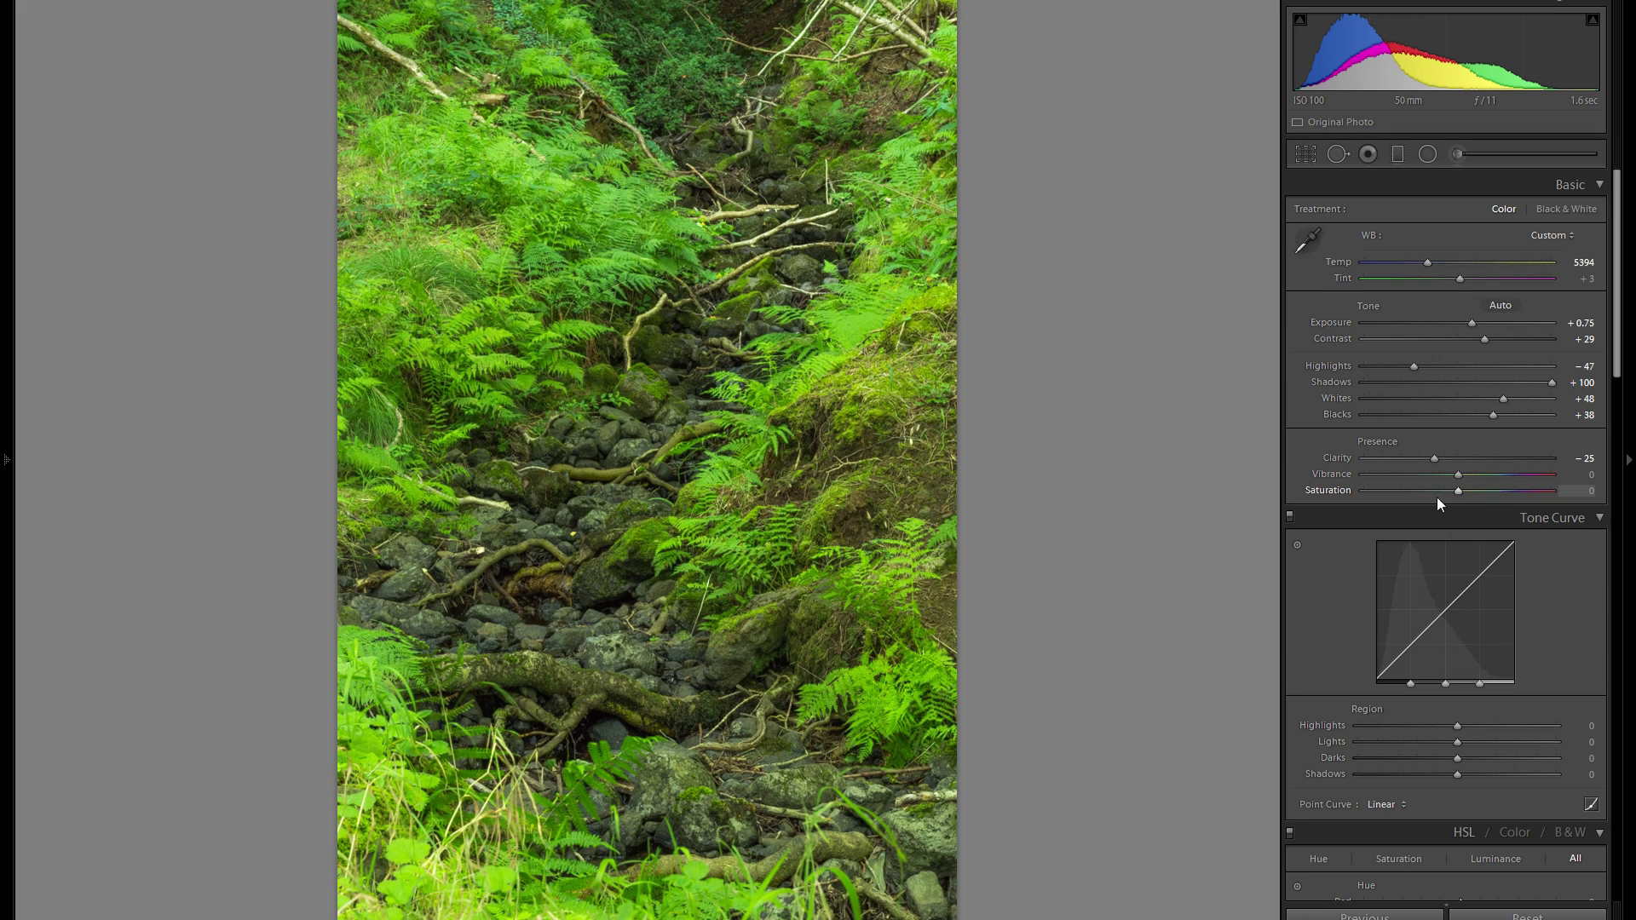
Set the tone curve's Highlights to +44, Lights to −18, Darks to +2 and Shadows to −13, and collapse the Tone Curve section
scroll(1437, 497, down, 3)
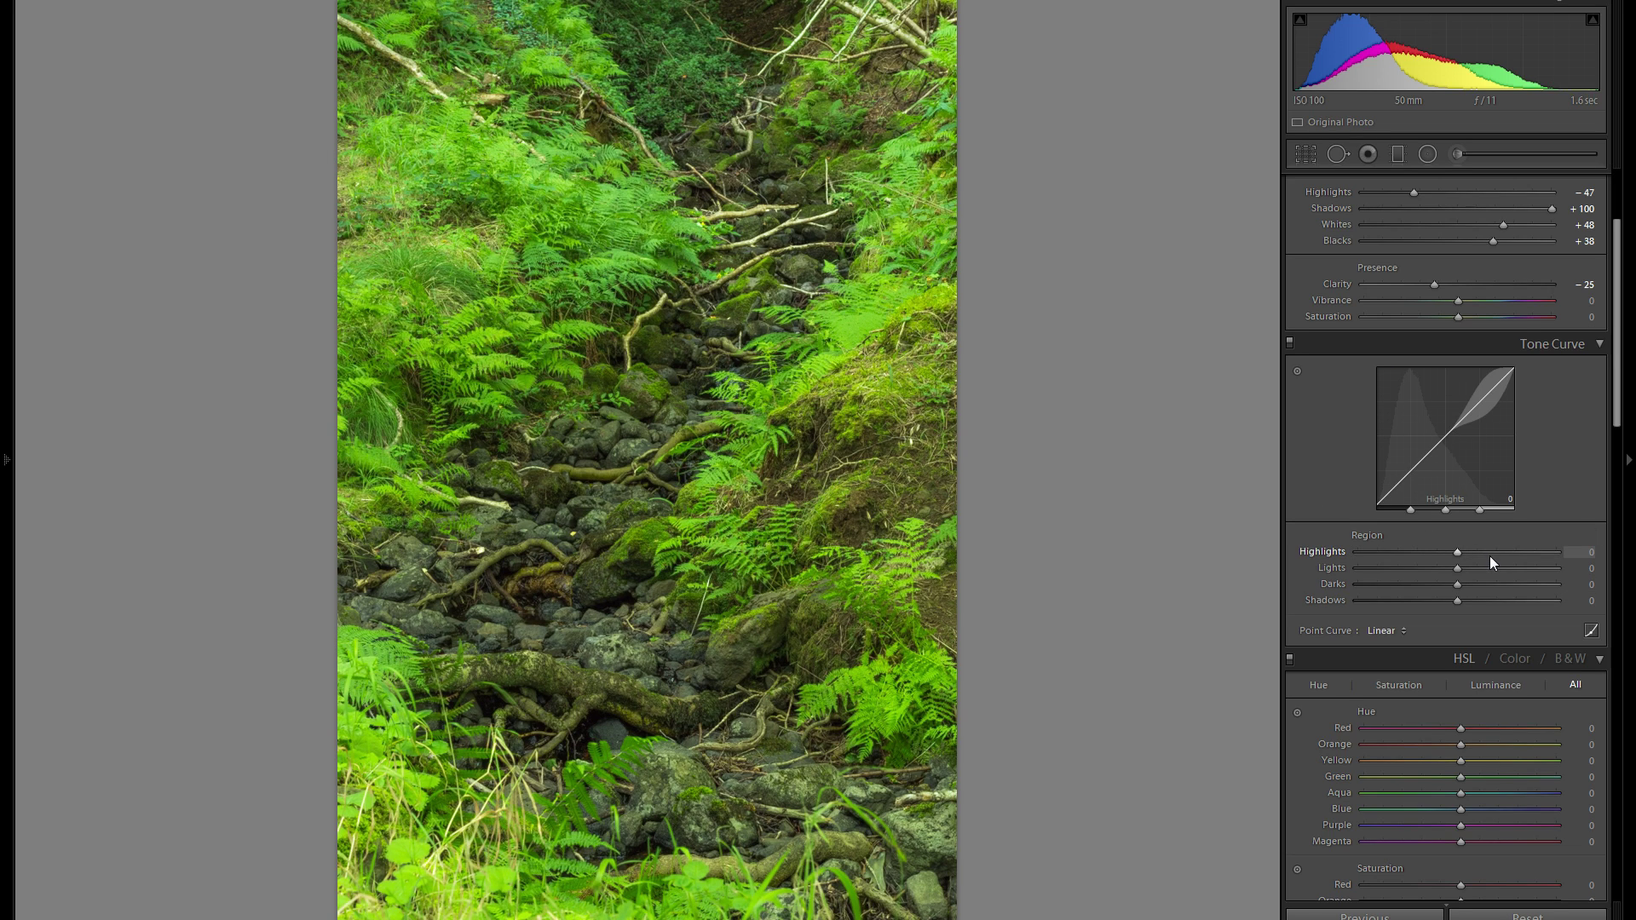
mouse_move(1501, 552)
mouse_down()
mouse_move(1521, 551)
mouse_move(1457, 555)
mouse_move(1509, 557)
mouse_up()
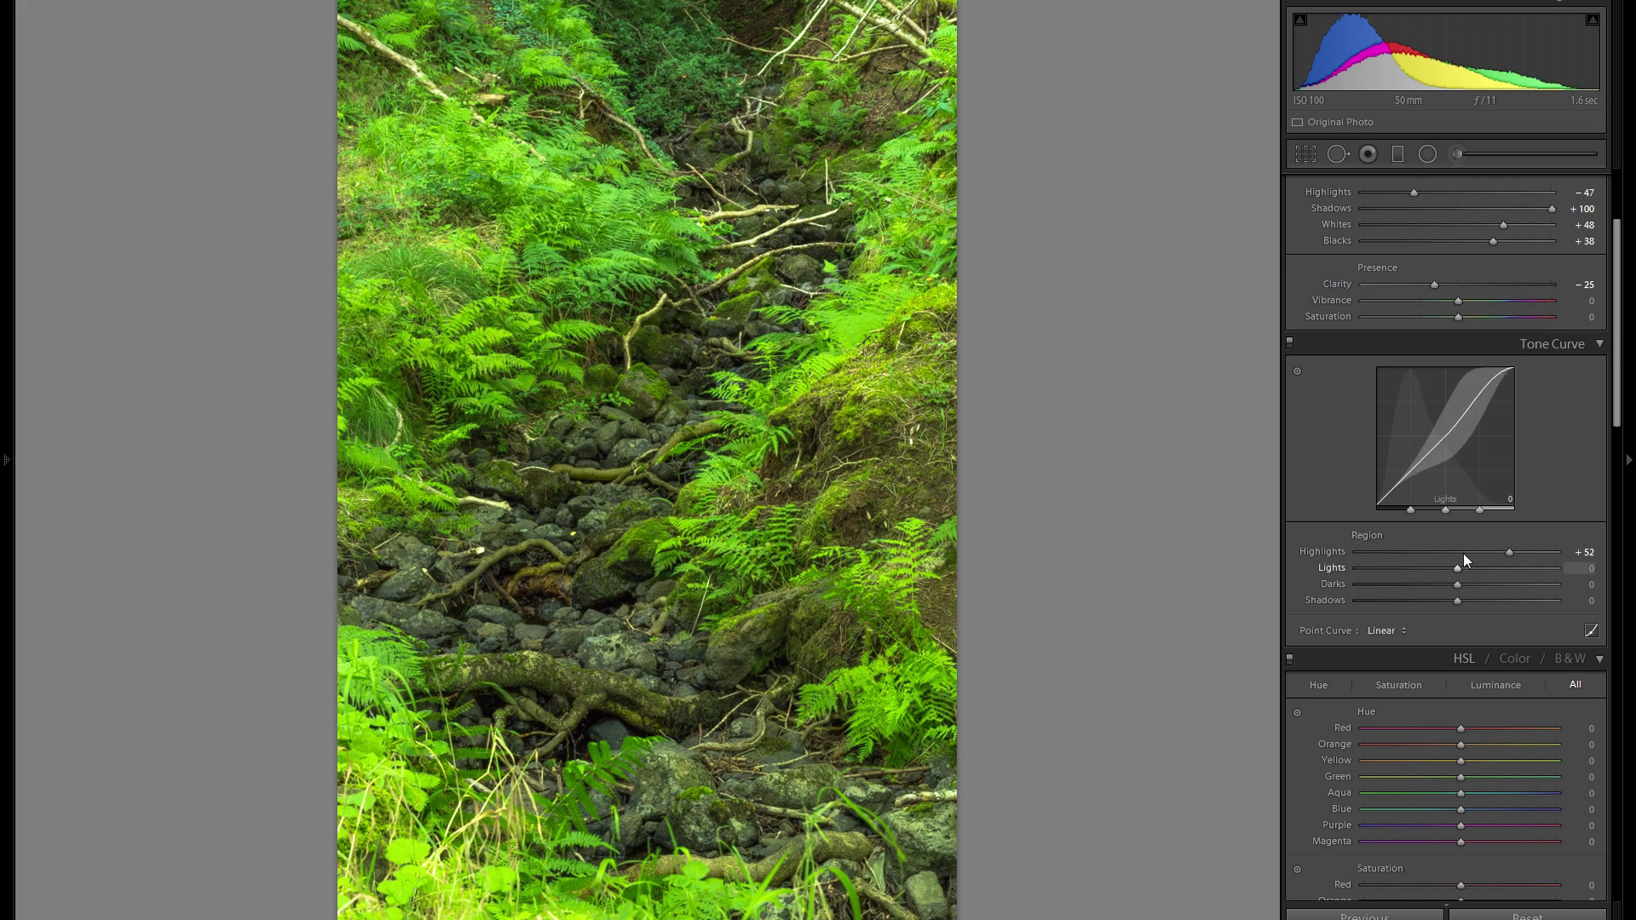
drag(1509, 552, 1623, 558)
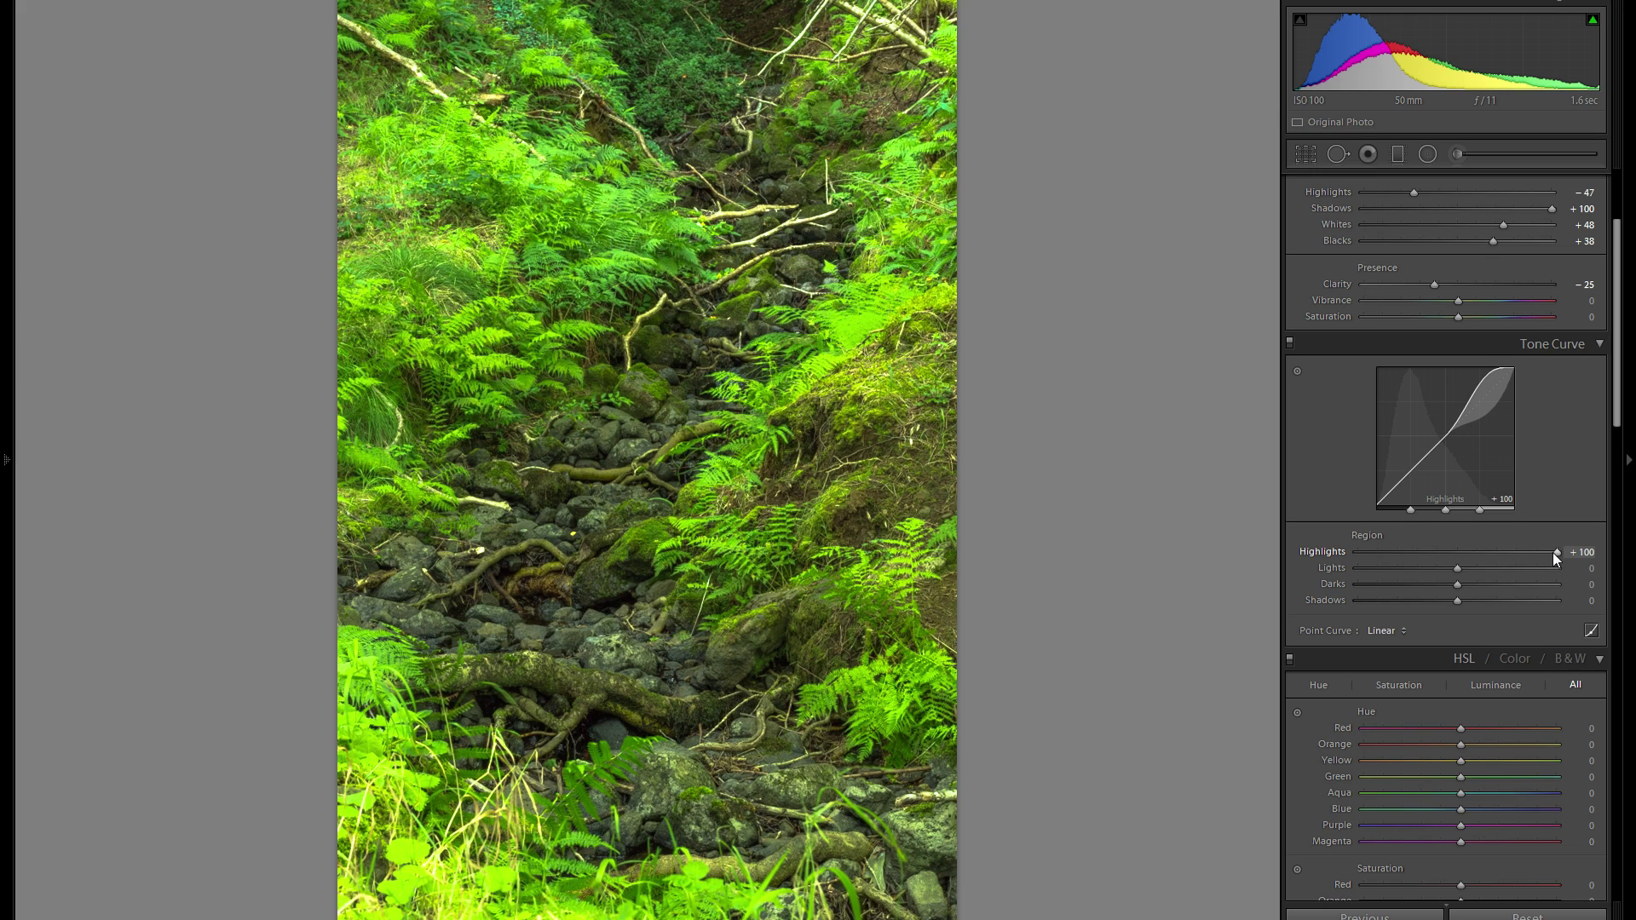
drag(1552, 552, 1500, 556)
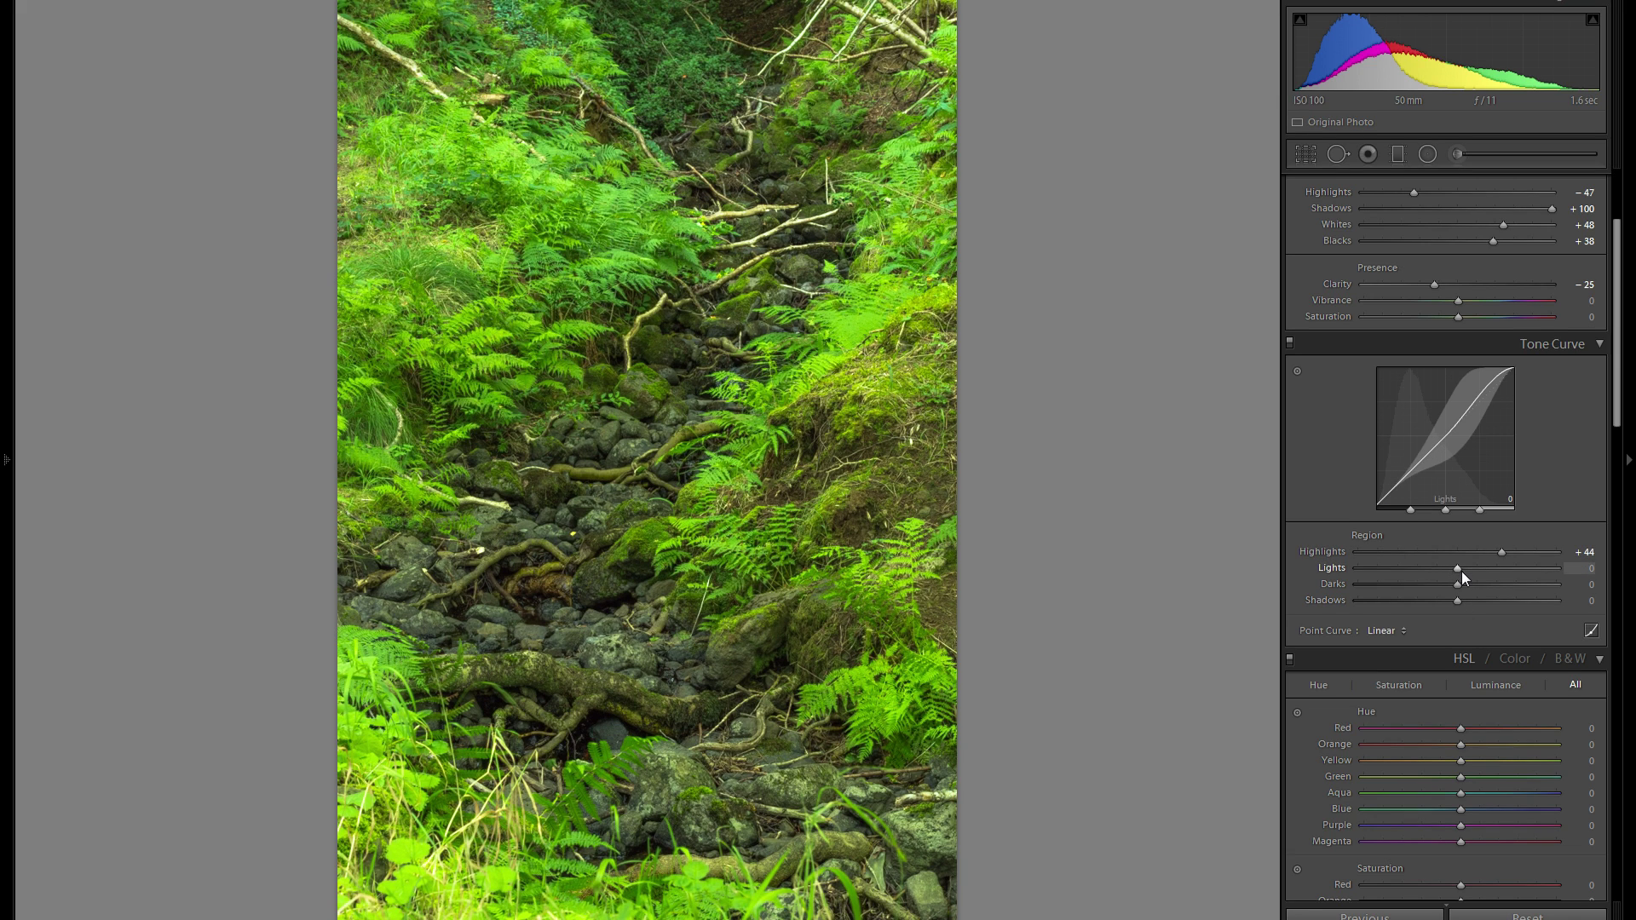
mouse_move(1460, 571)
mouse_down()
mouse_move(1479, 572)
mouse_move(1435, 566)
mouse_move(1479, 566)
mouse_move(1439, 567)
mouse_move(1434, 590)
mouse_move(1478, 589)
mouse_move(1445, 597)
mouse_up()
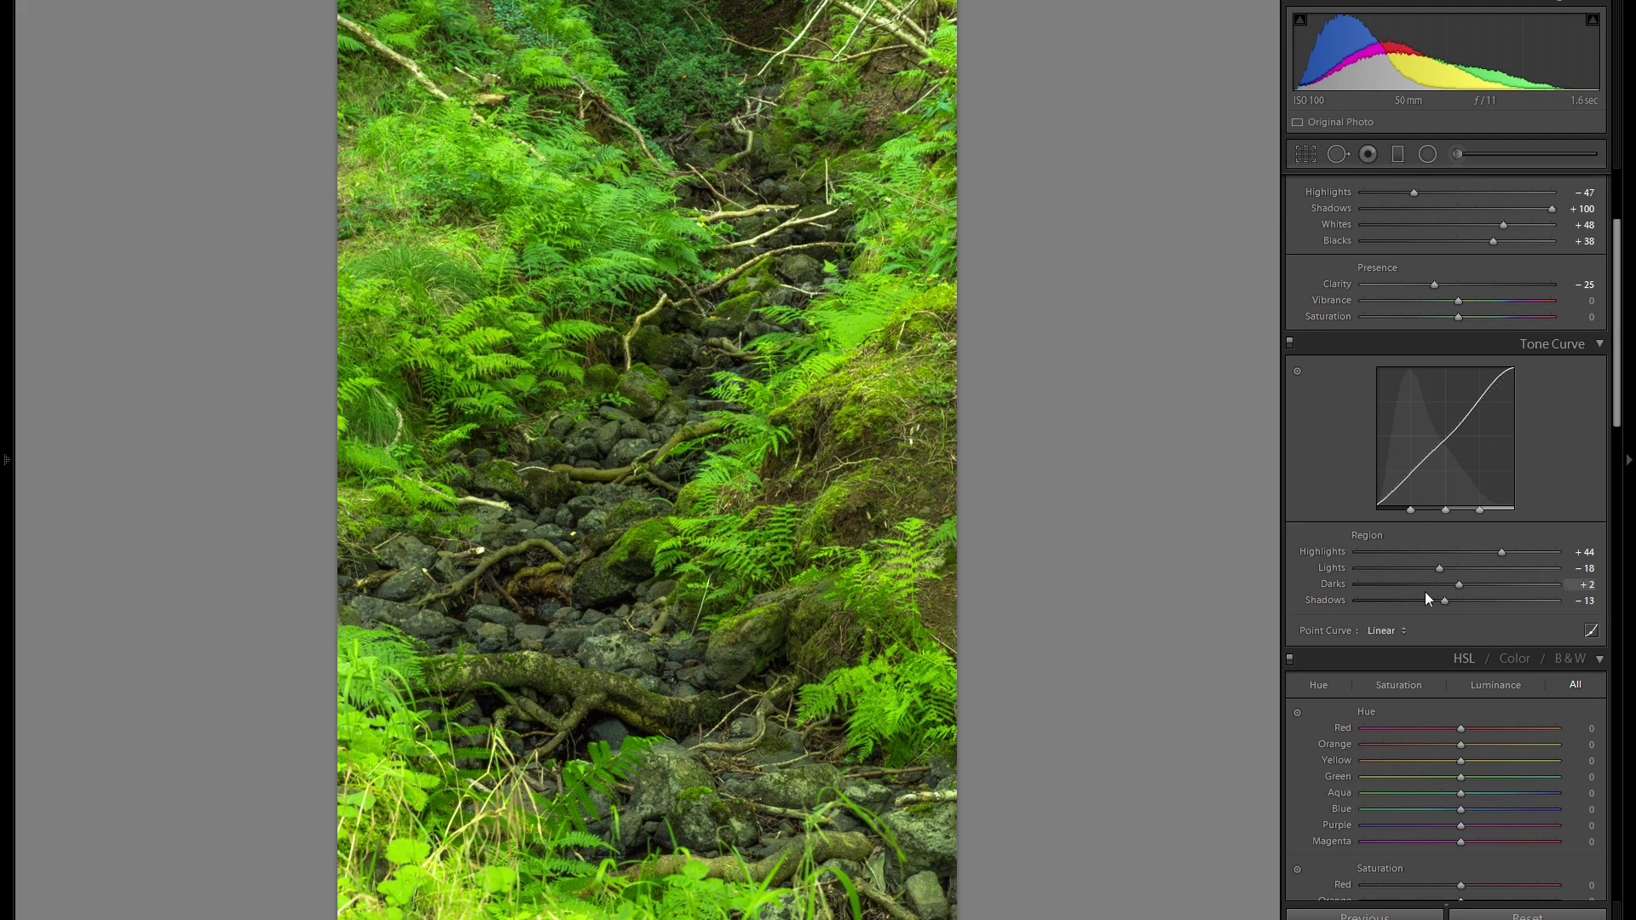
click(1295, 344)
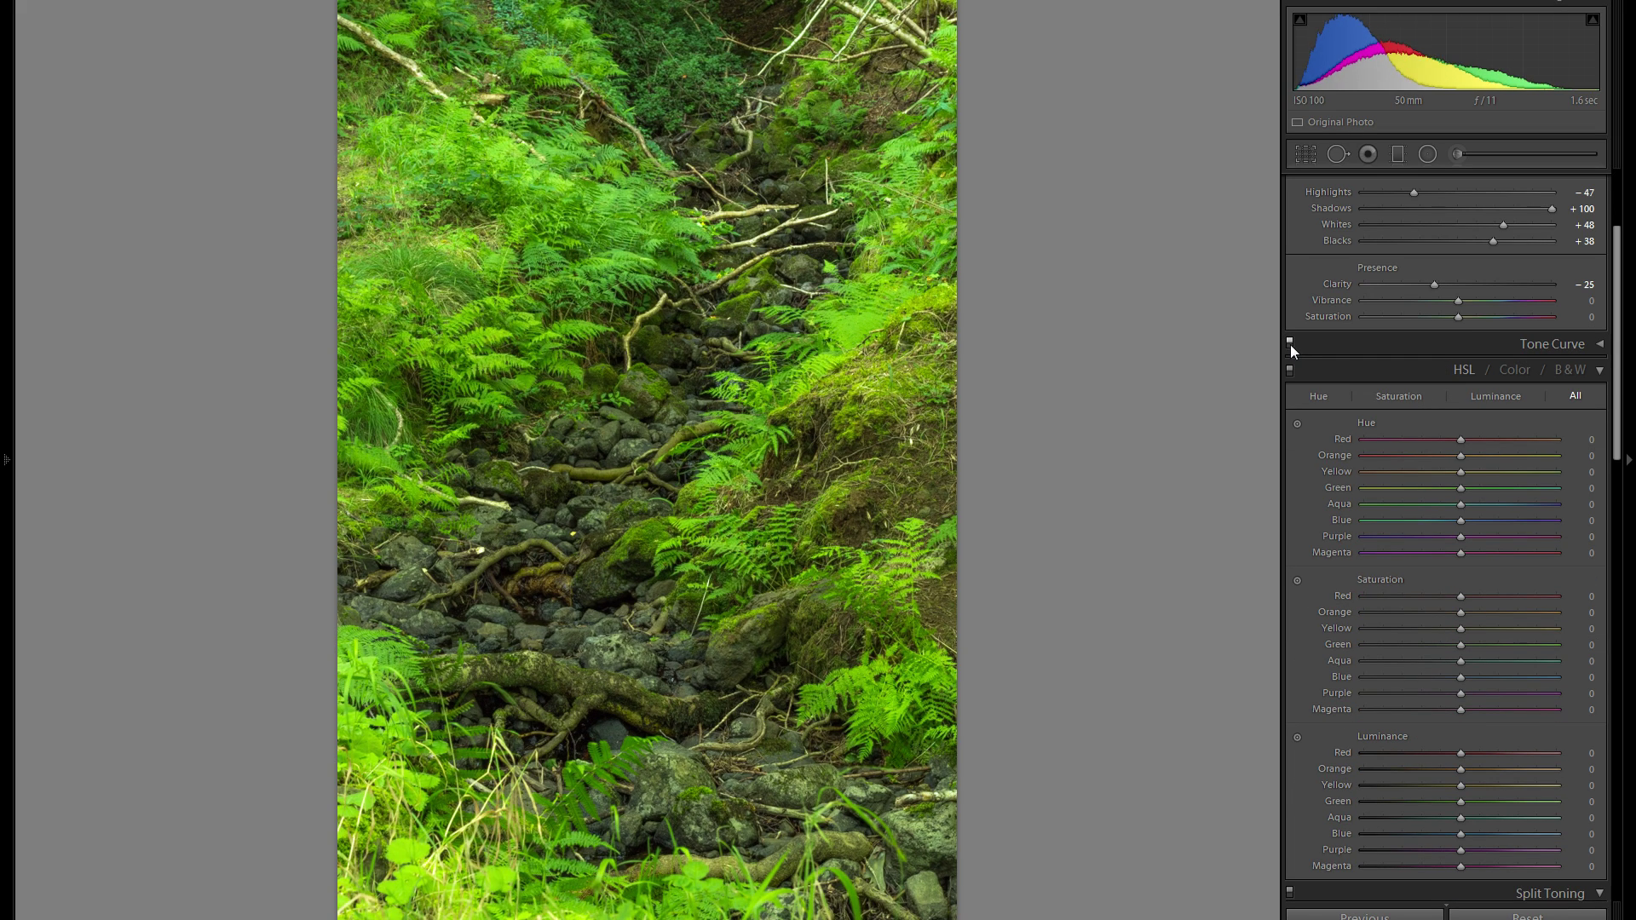
Expand the Tone Curve section and compare the photo with its adjustments switched off and on
click(1318, 352)
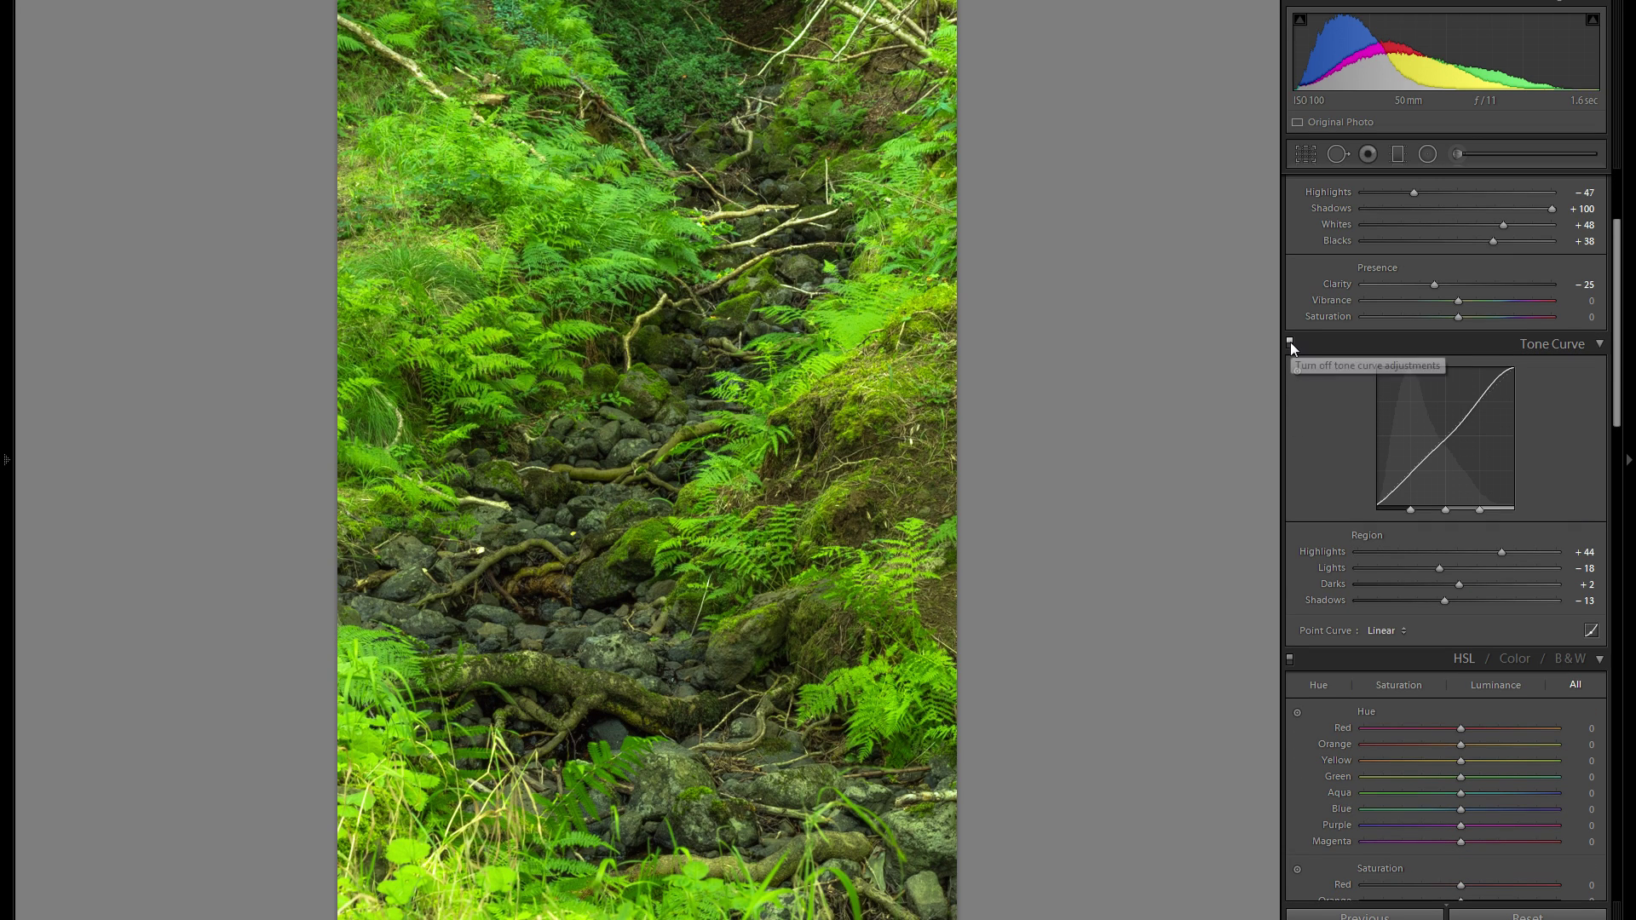
click(1289, 343)
click(1289, 343)
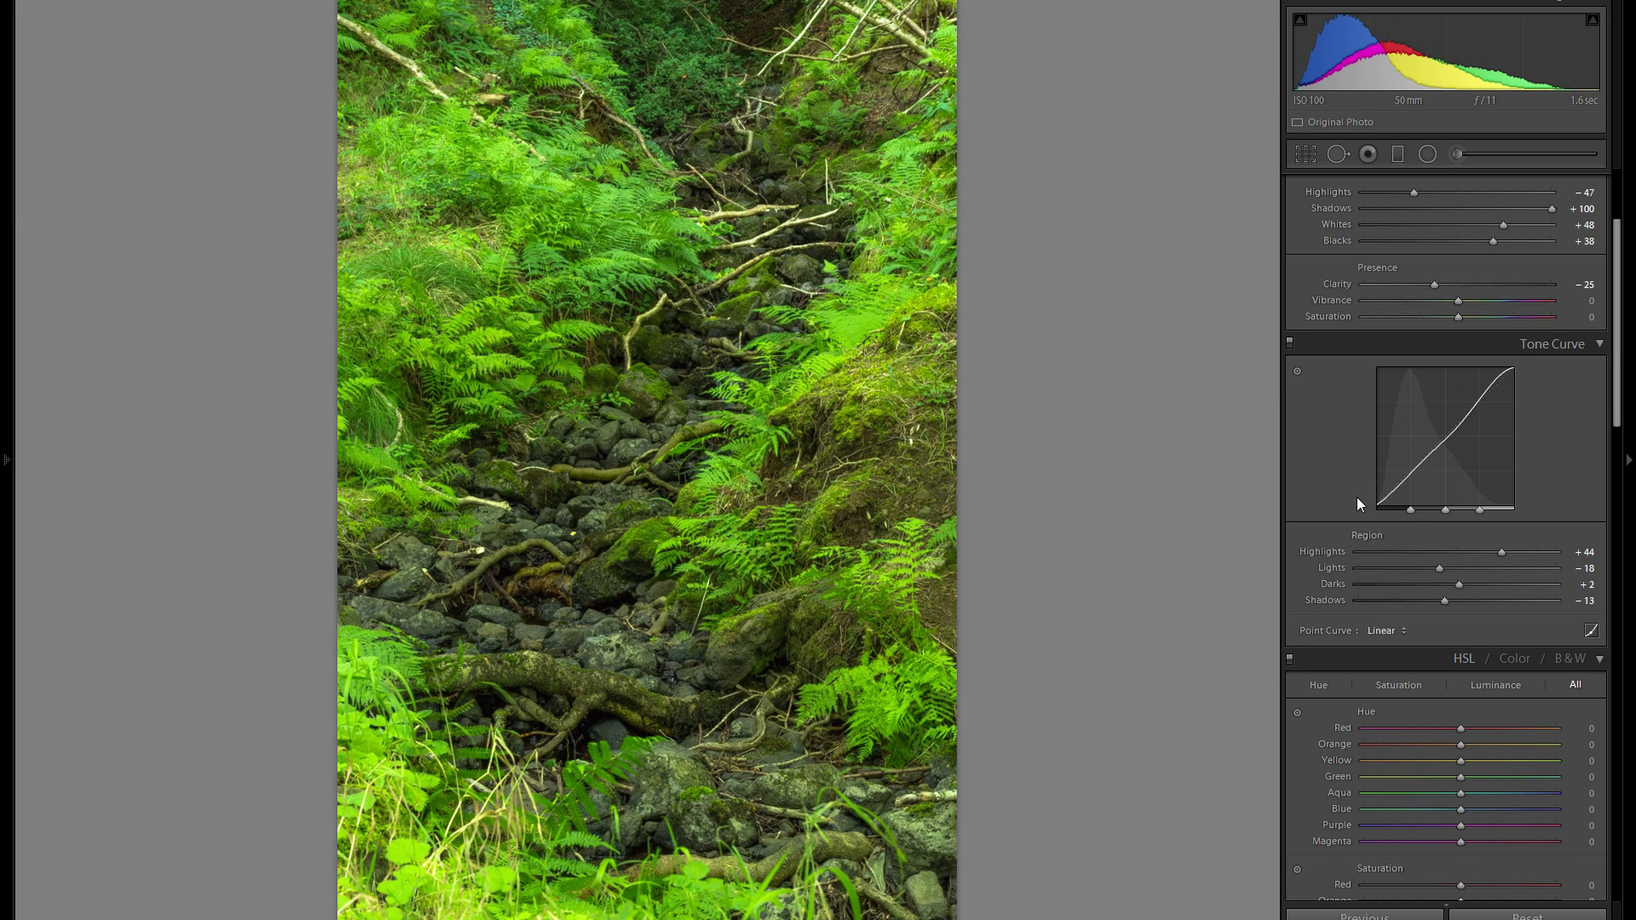
Give the Split Toning highlights a warm orange tint with Hue 27 and Saturation 23
scroll(1356, 498, down, 2)
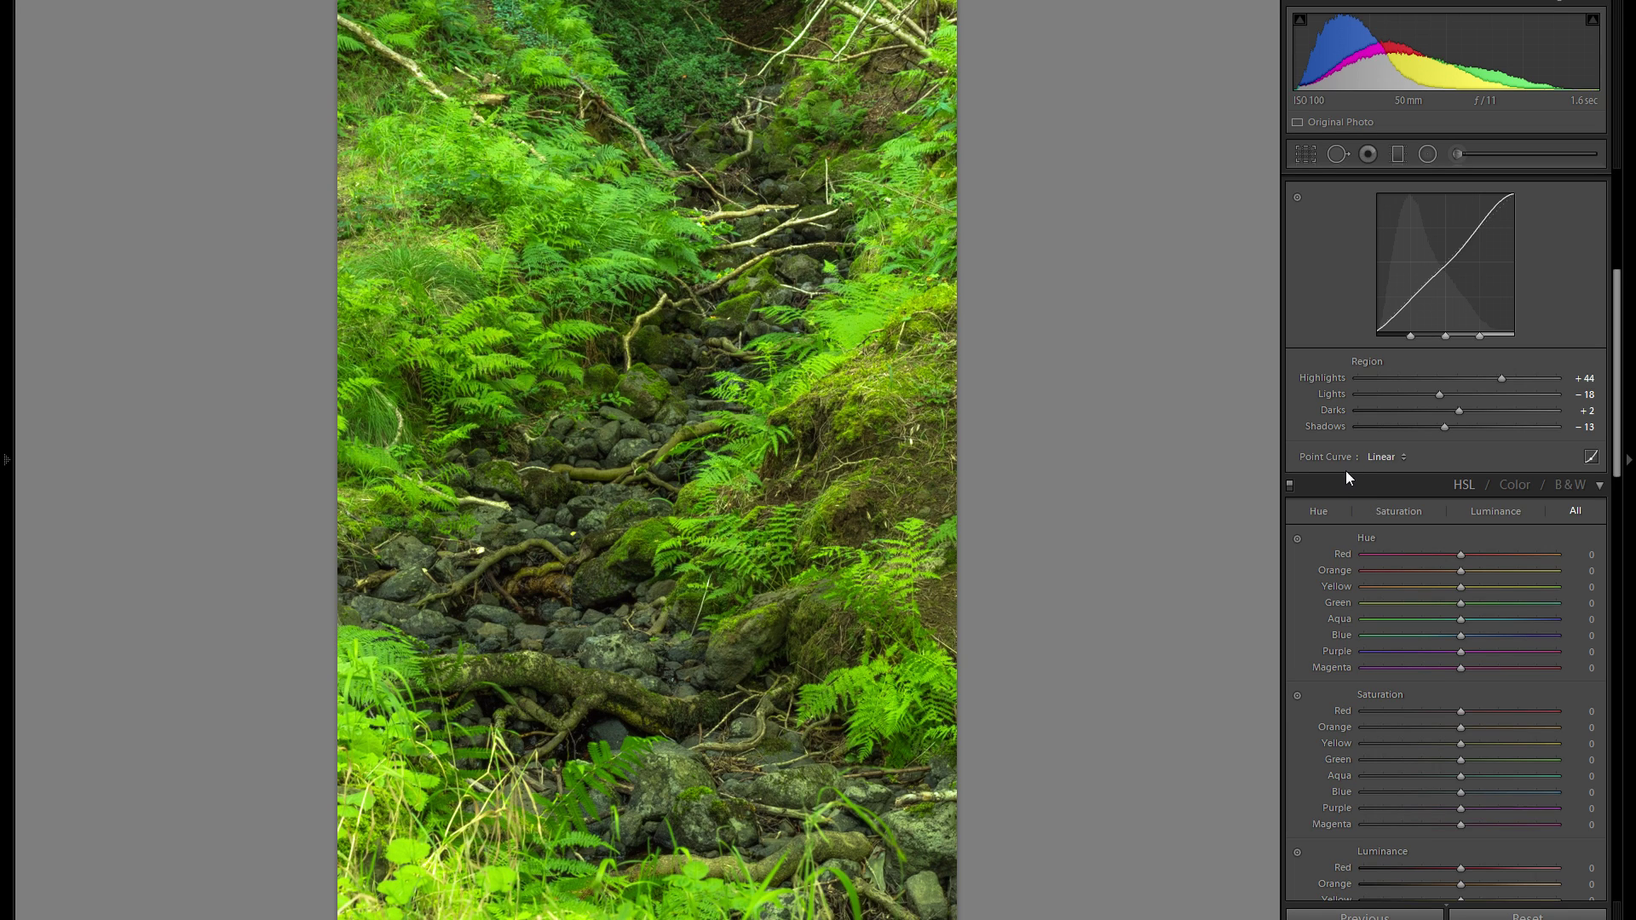
scroll(1346, 471, down, 6)
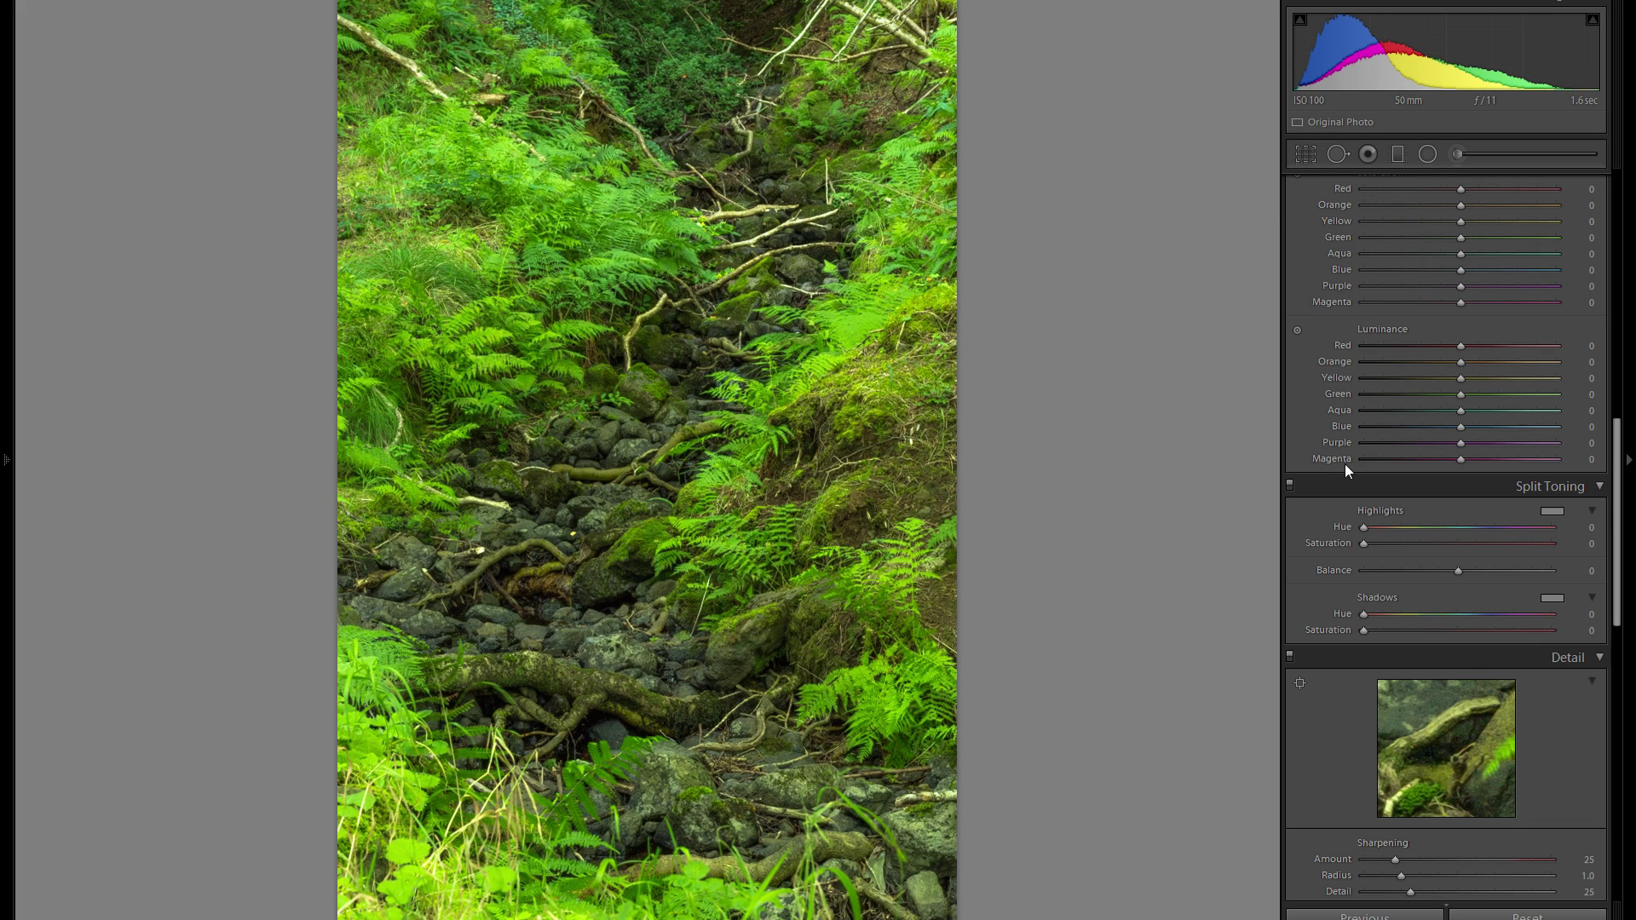
scroll(1369, 443, down, 2)
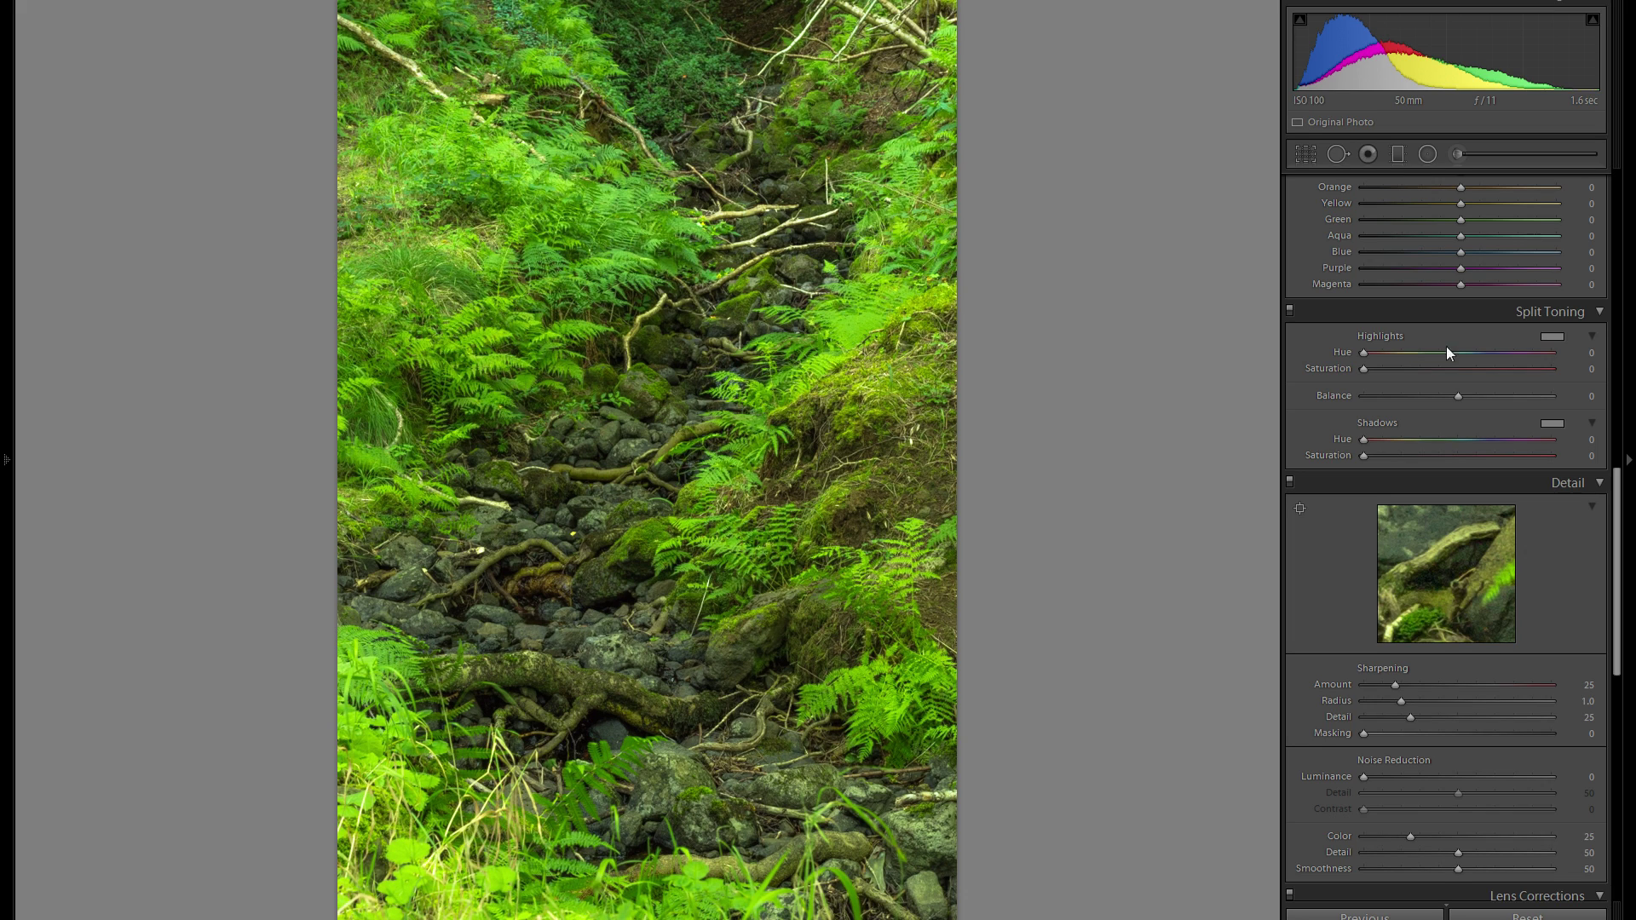
click(1553, 336)
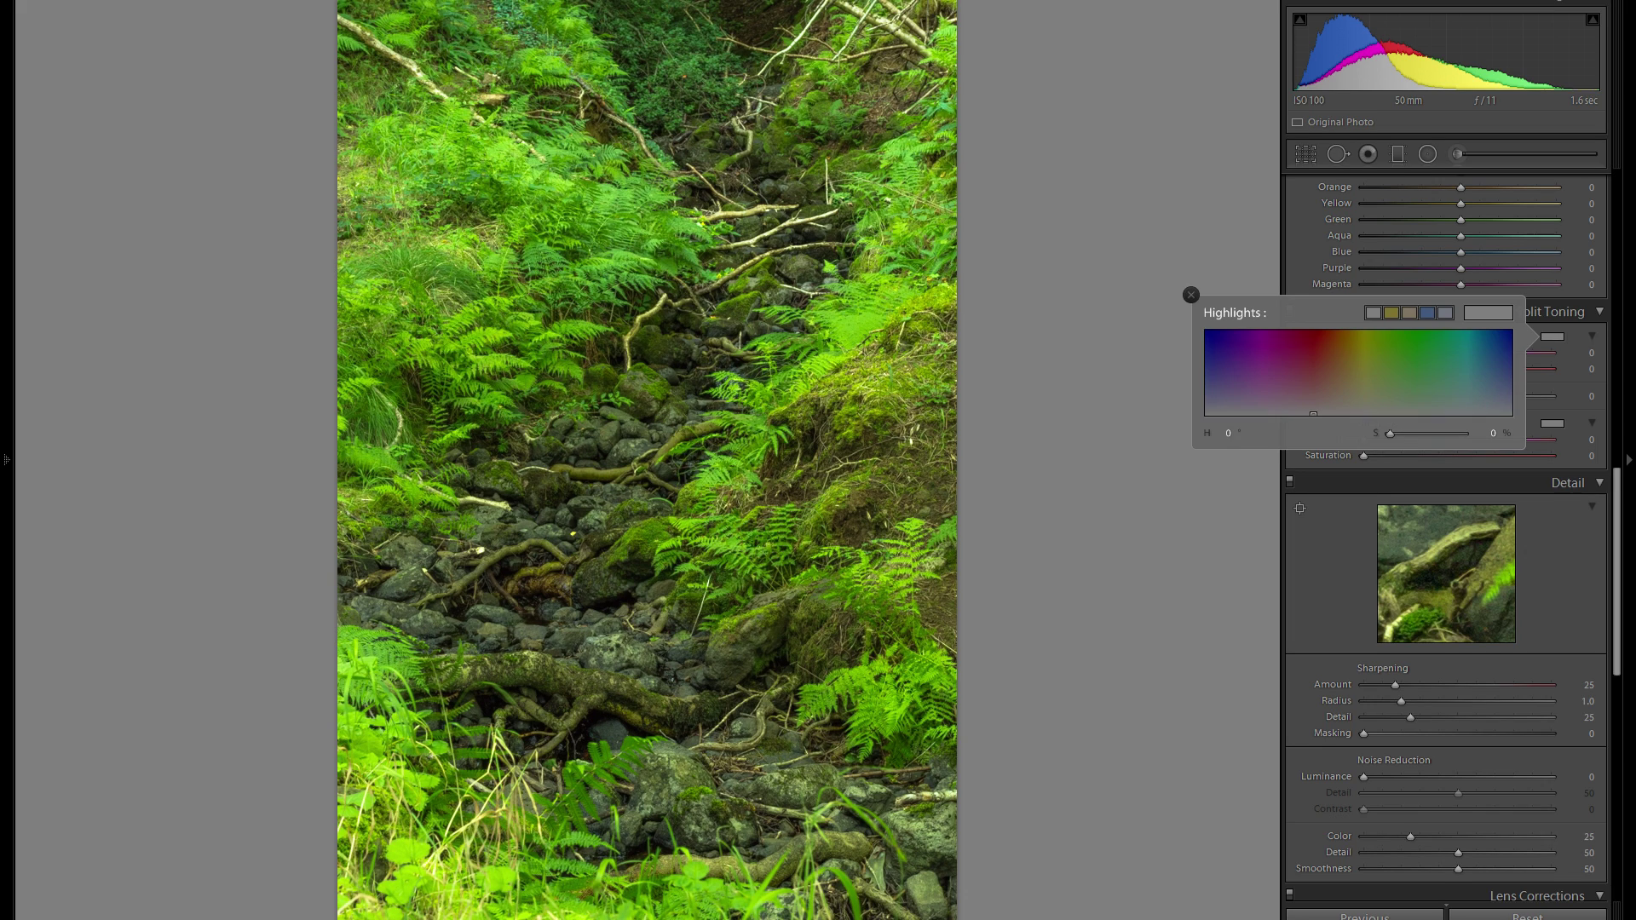
mouse_move(1313, 414)
mouse_down()
mouse_move(1302, 374)
mouse_move(1336, 382)
mouse_up()
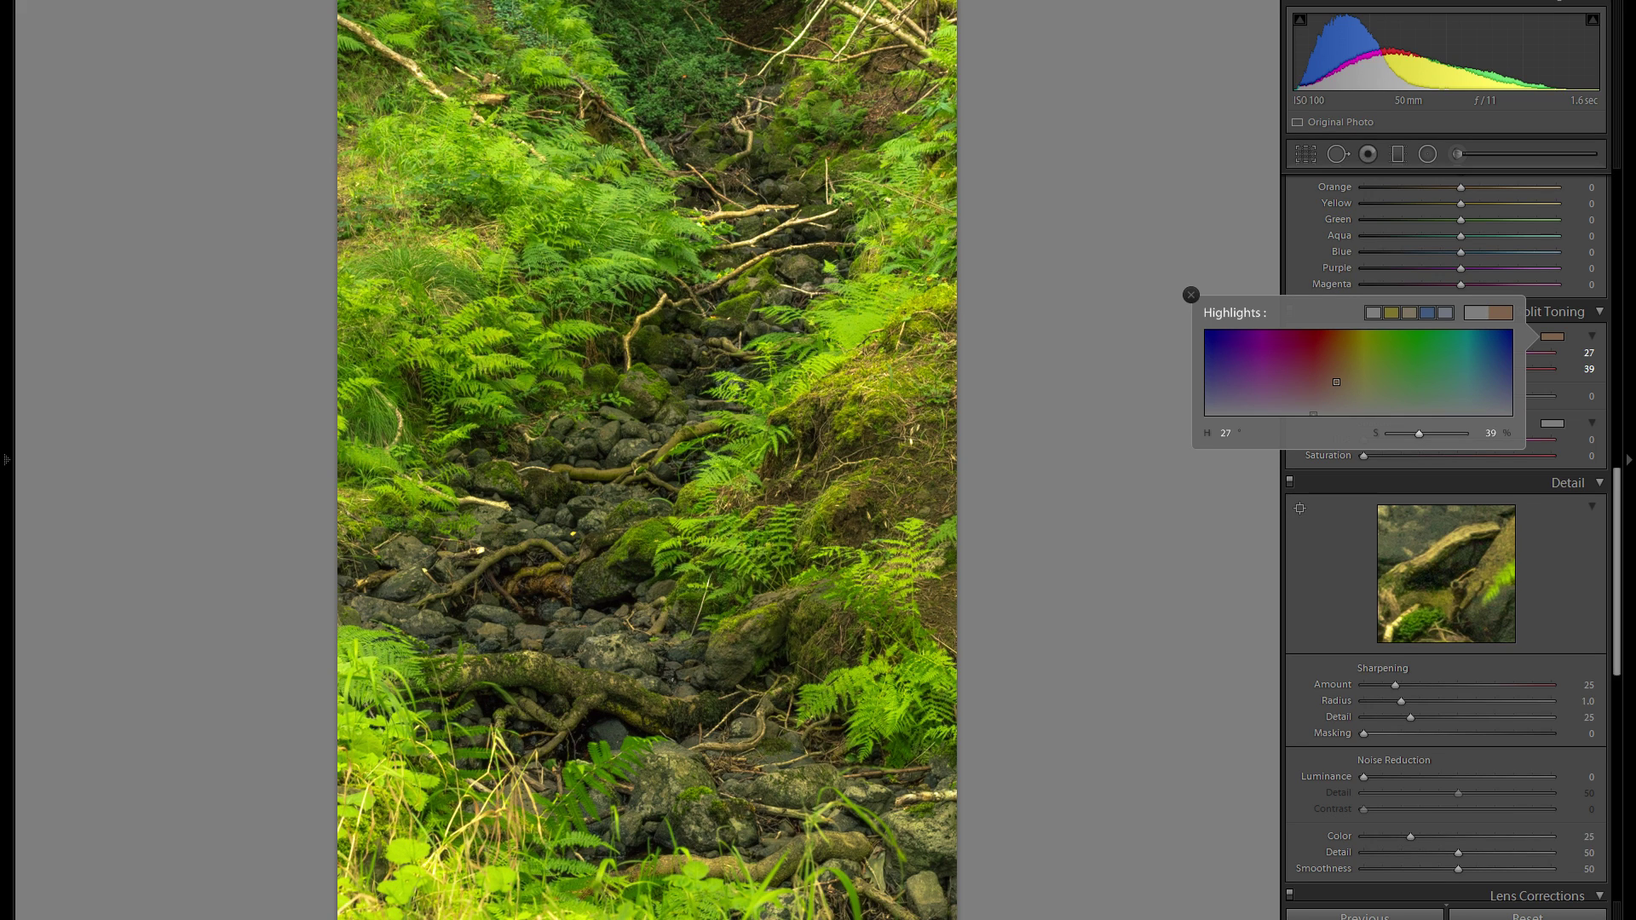
mouse_move(1336, 382)
mouse_down()
mouse_move(1336, 331)
mouse_move(1335, 396)
mouse_up()
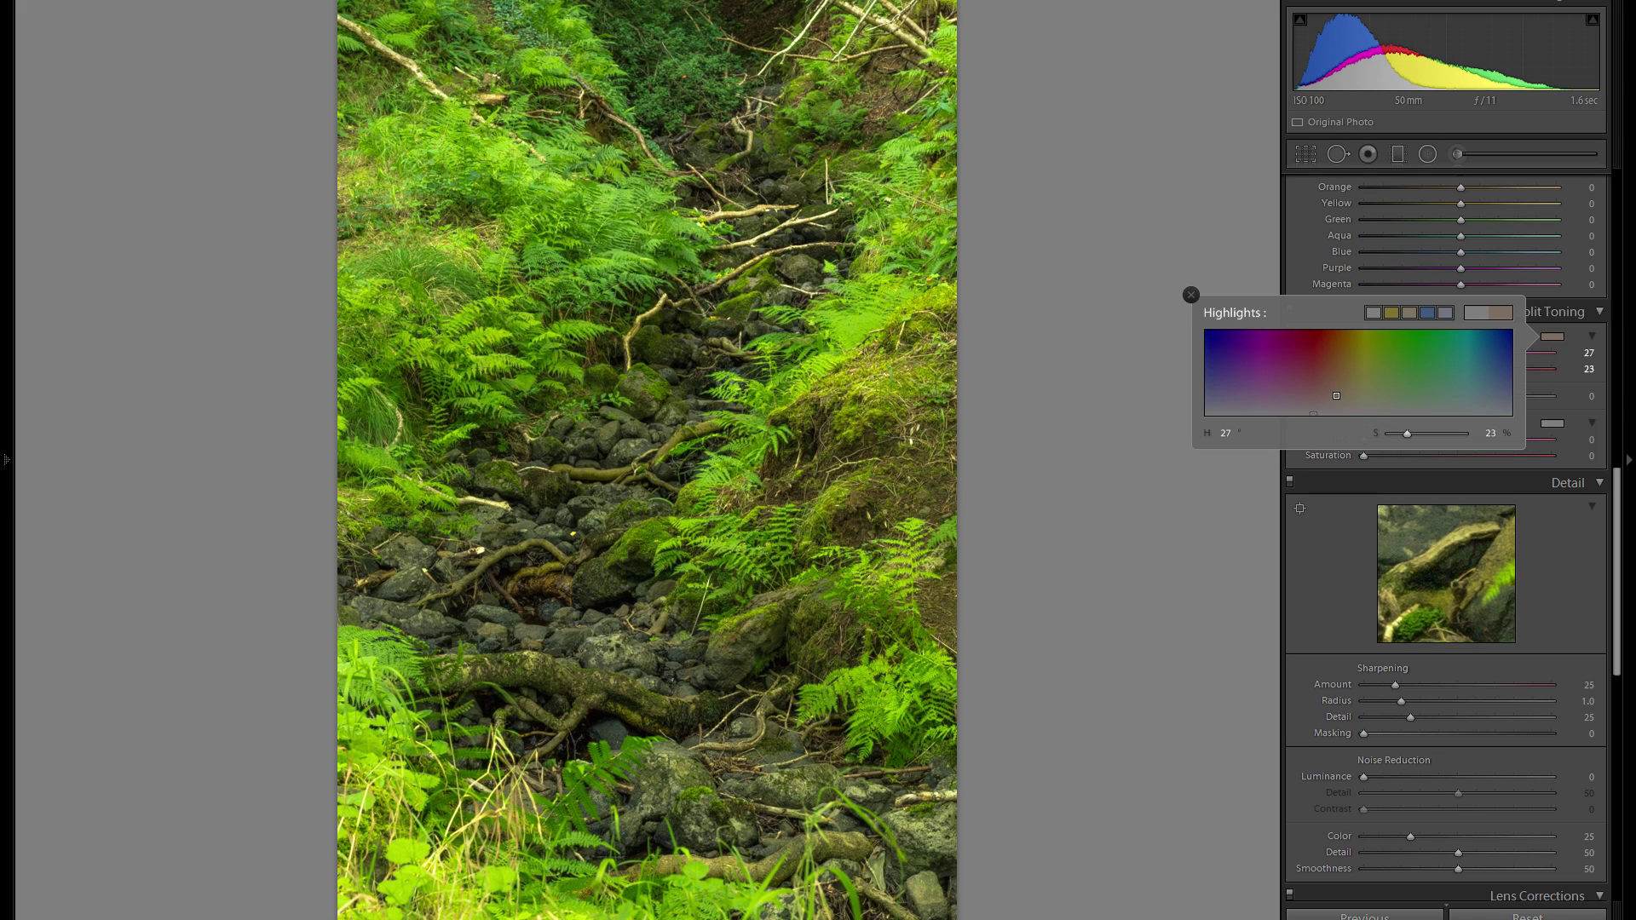
click(1191, 295)
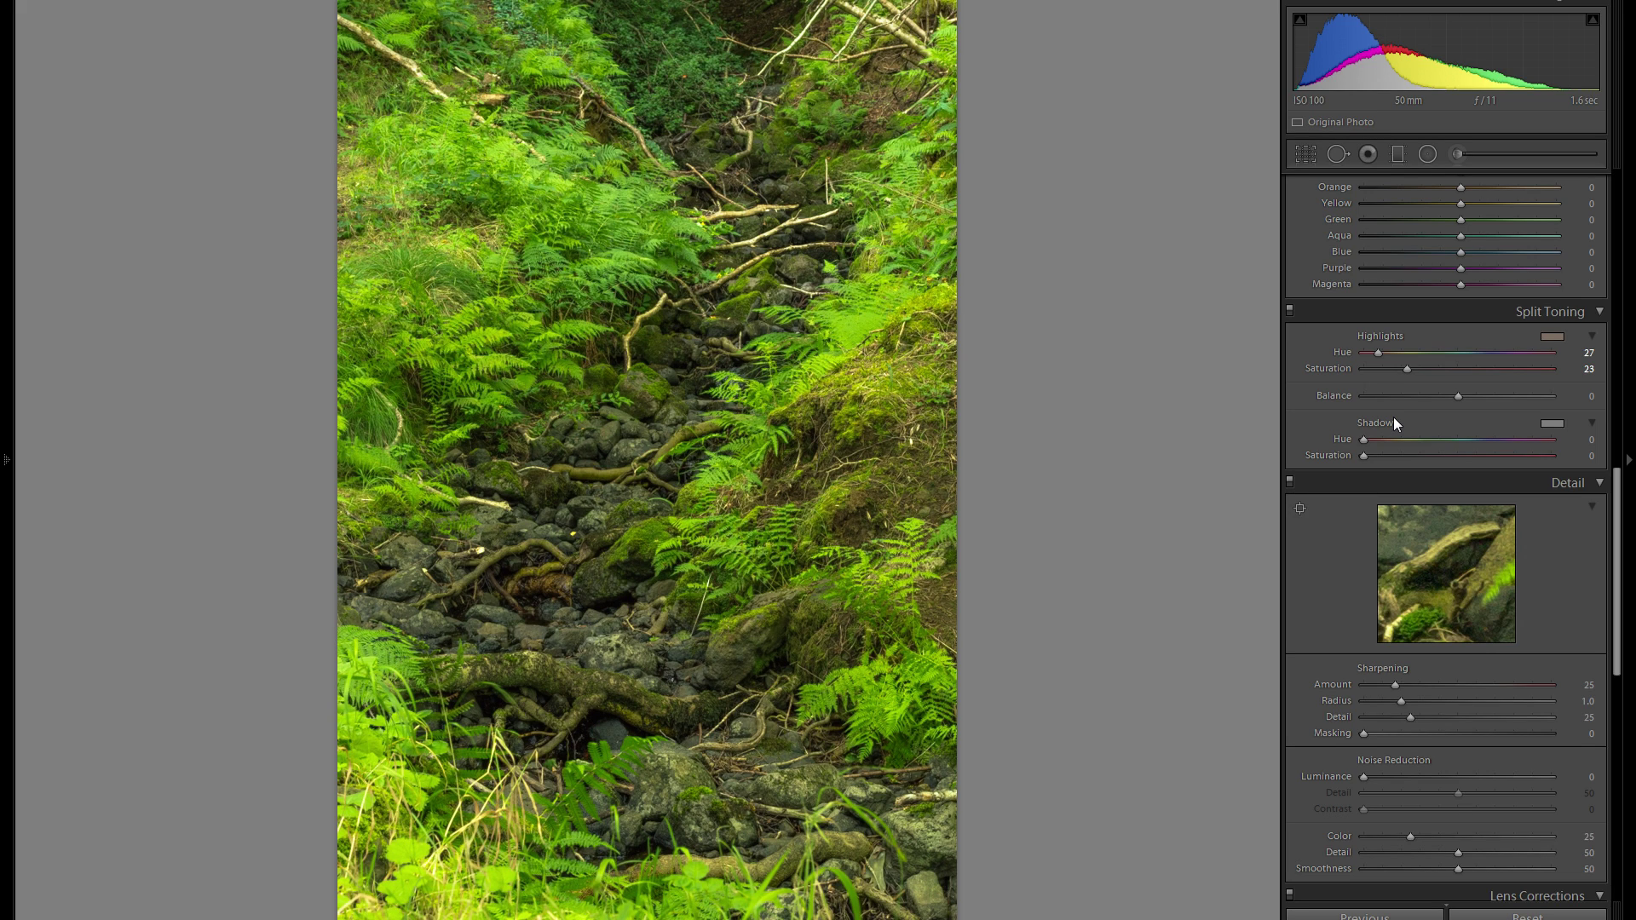
Tint the Split Toning shadows, trying a warm orange and settling on blue with Hue 233 and Saturation 26
click(1559, 421)
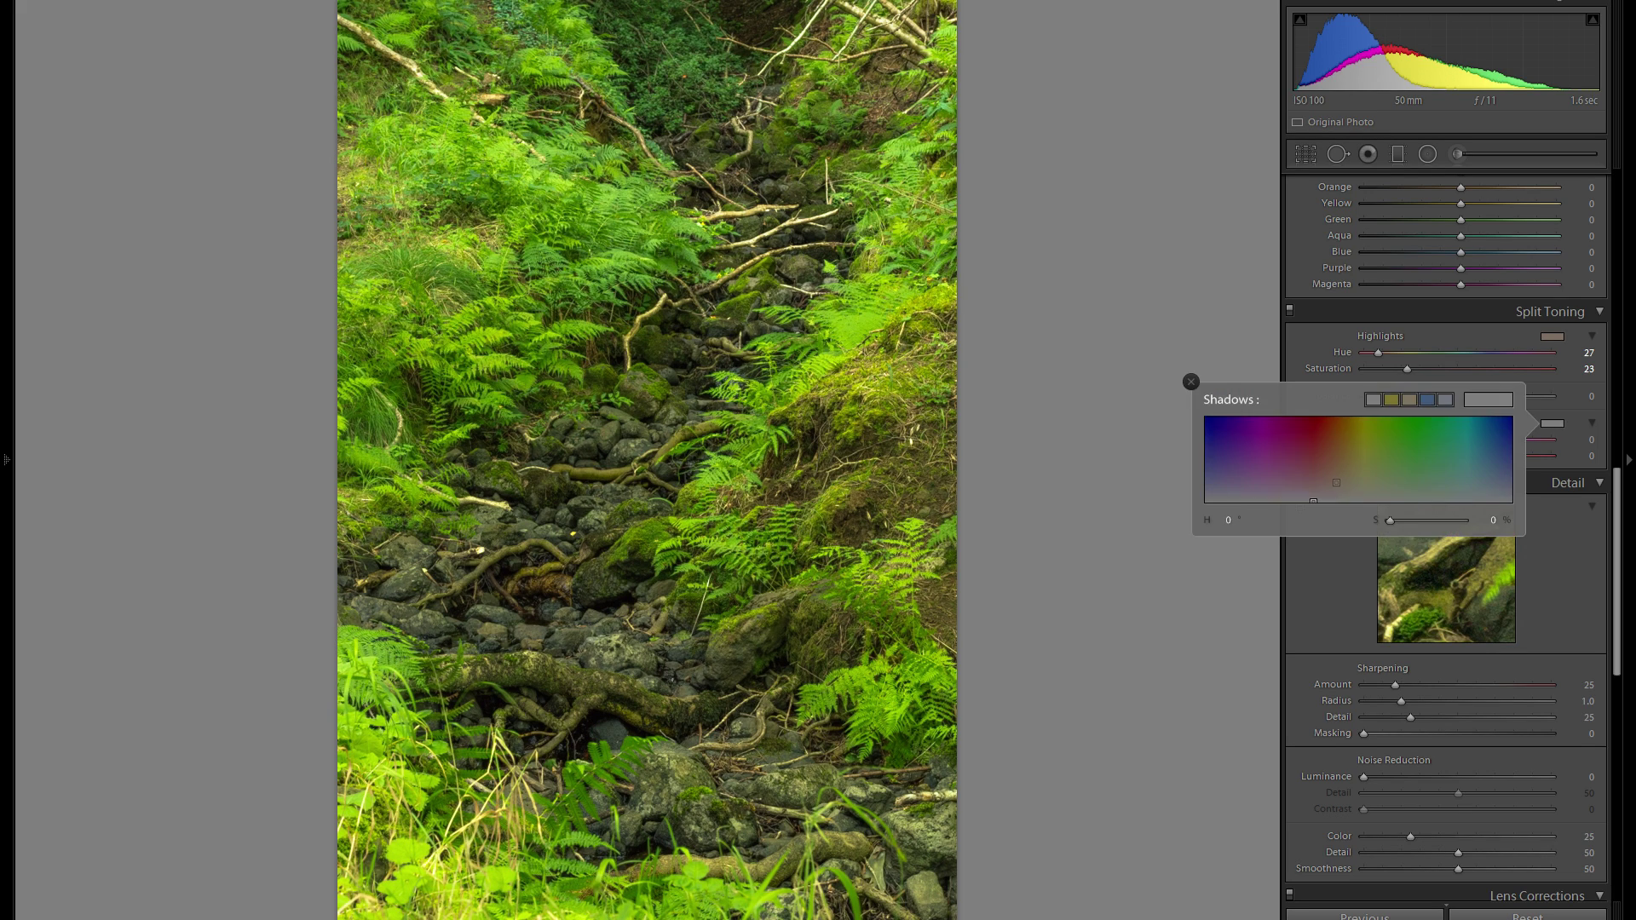
click(1337, 482)
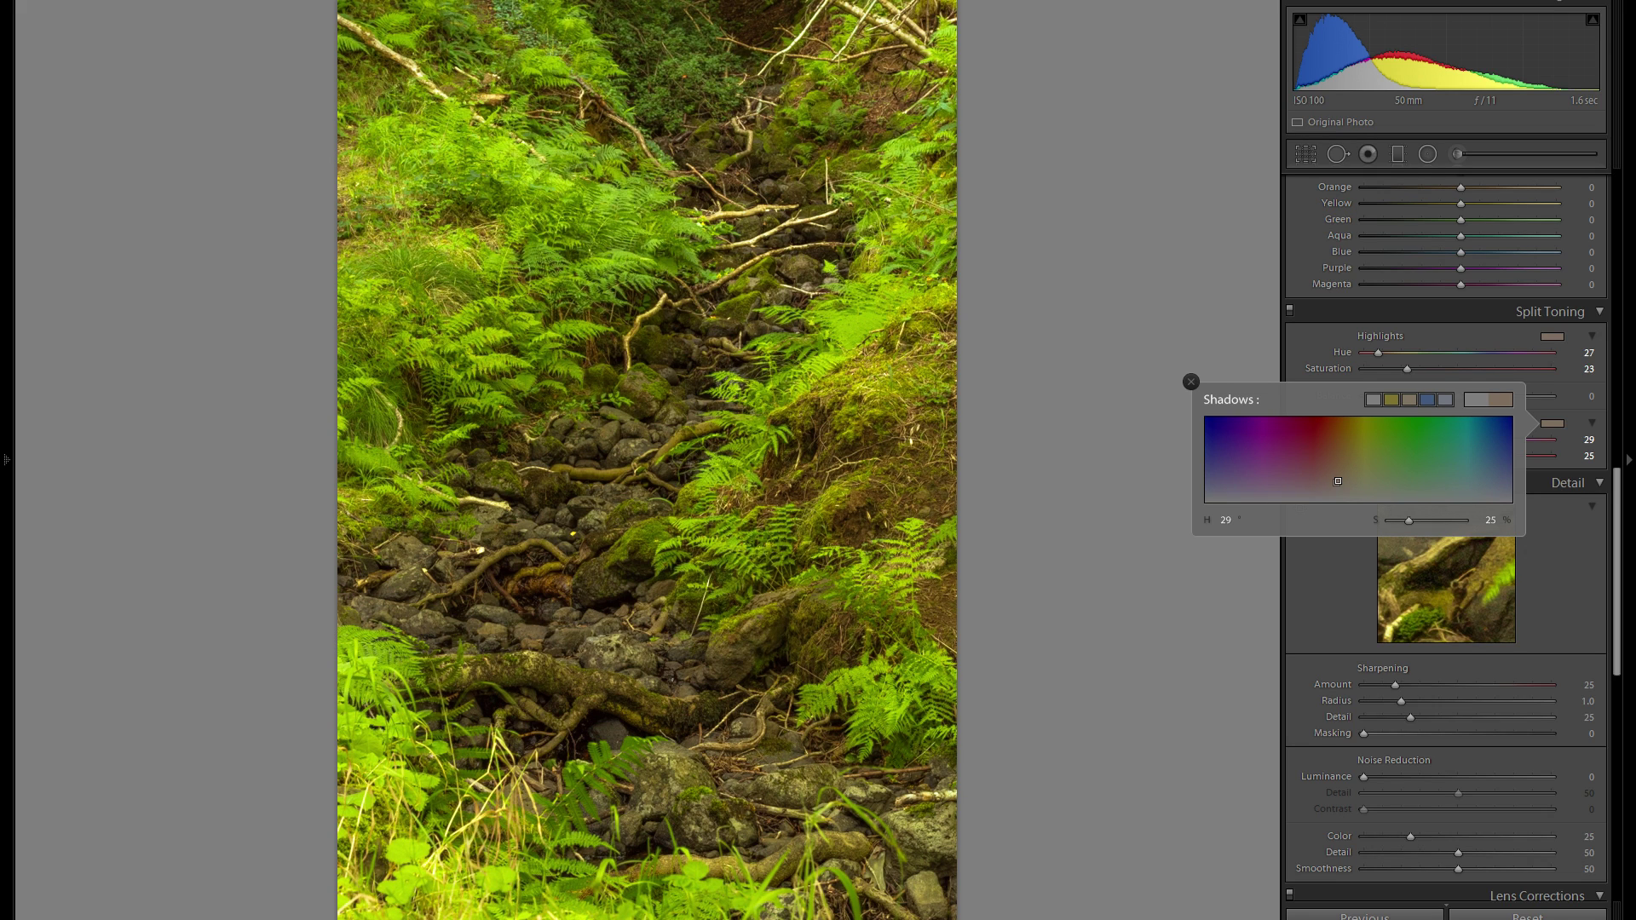
mouse_move(1338, 481)
mouse_down()
mouse_move(1207, 456)
mouse_move(1206, 475)
mouse_up()
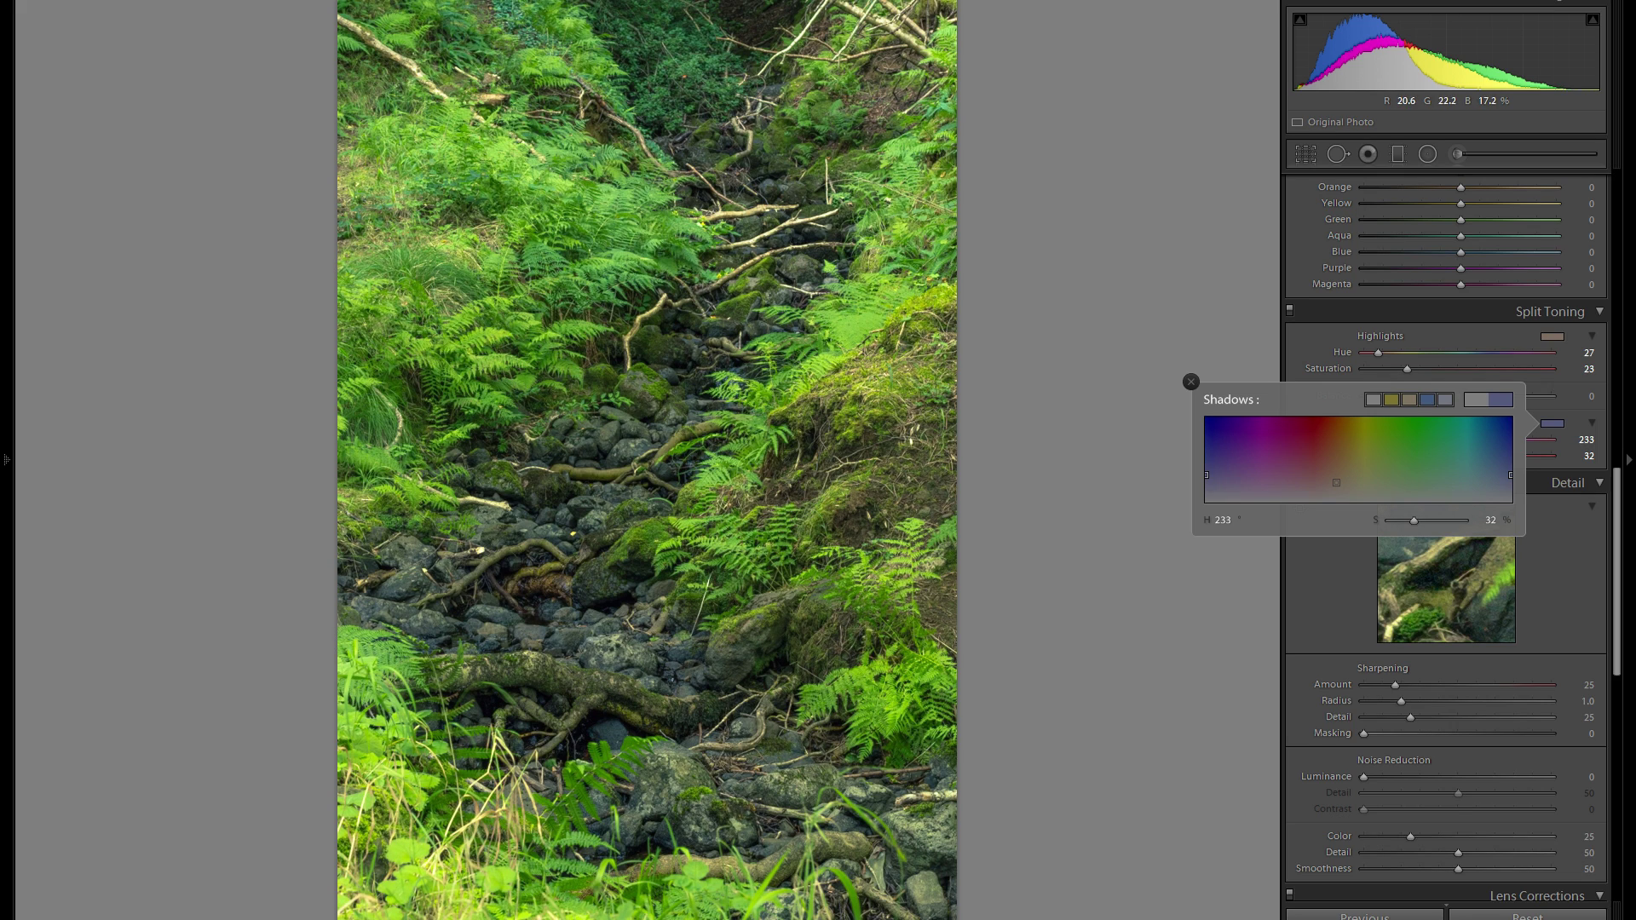
drag(1206, 474, 1206, 479)
click(1191, 381)
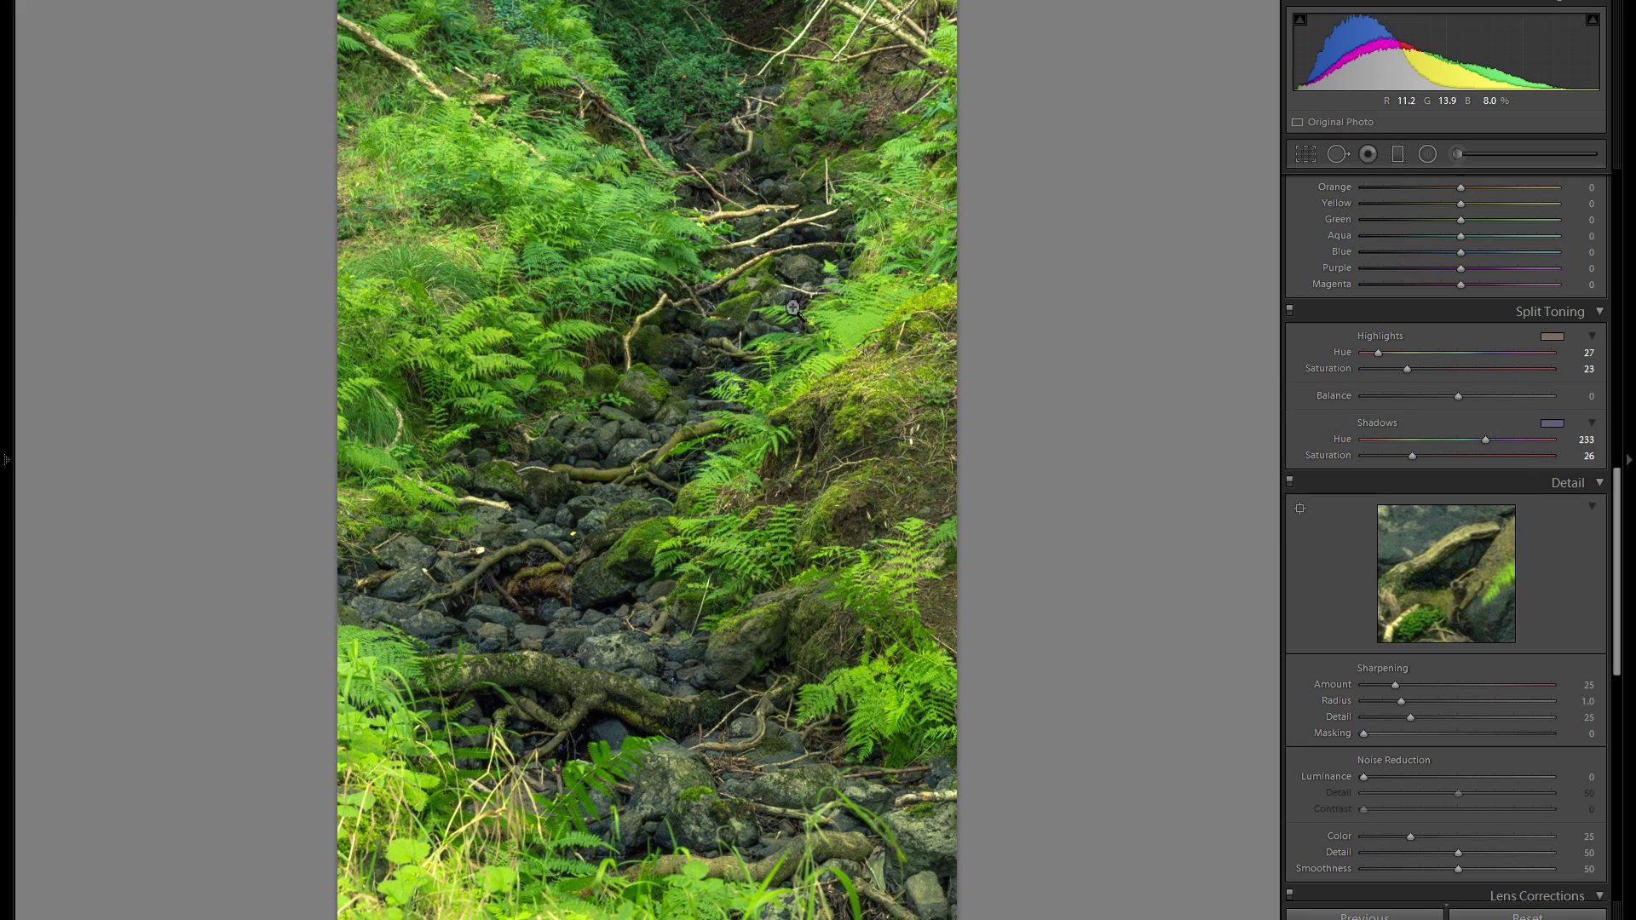
Try the Adjustment Brush with a blue colour tint on the upper stream bed, and leave the brush
click(1465, 157)
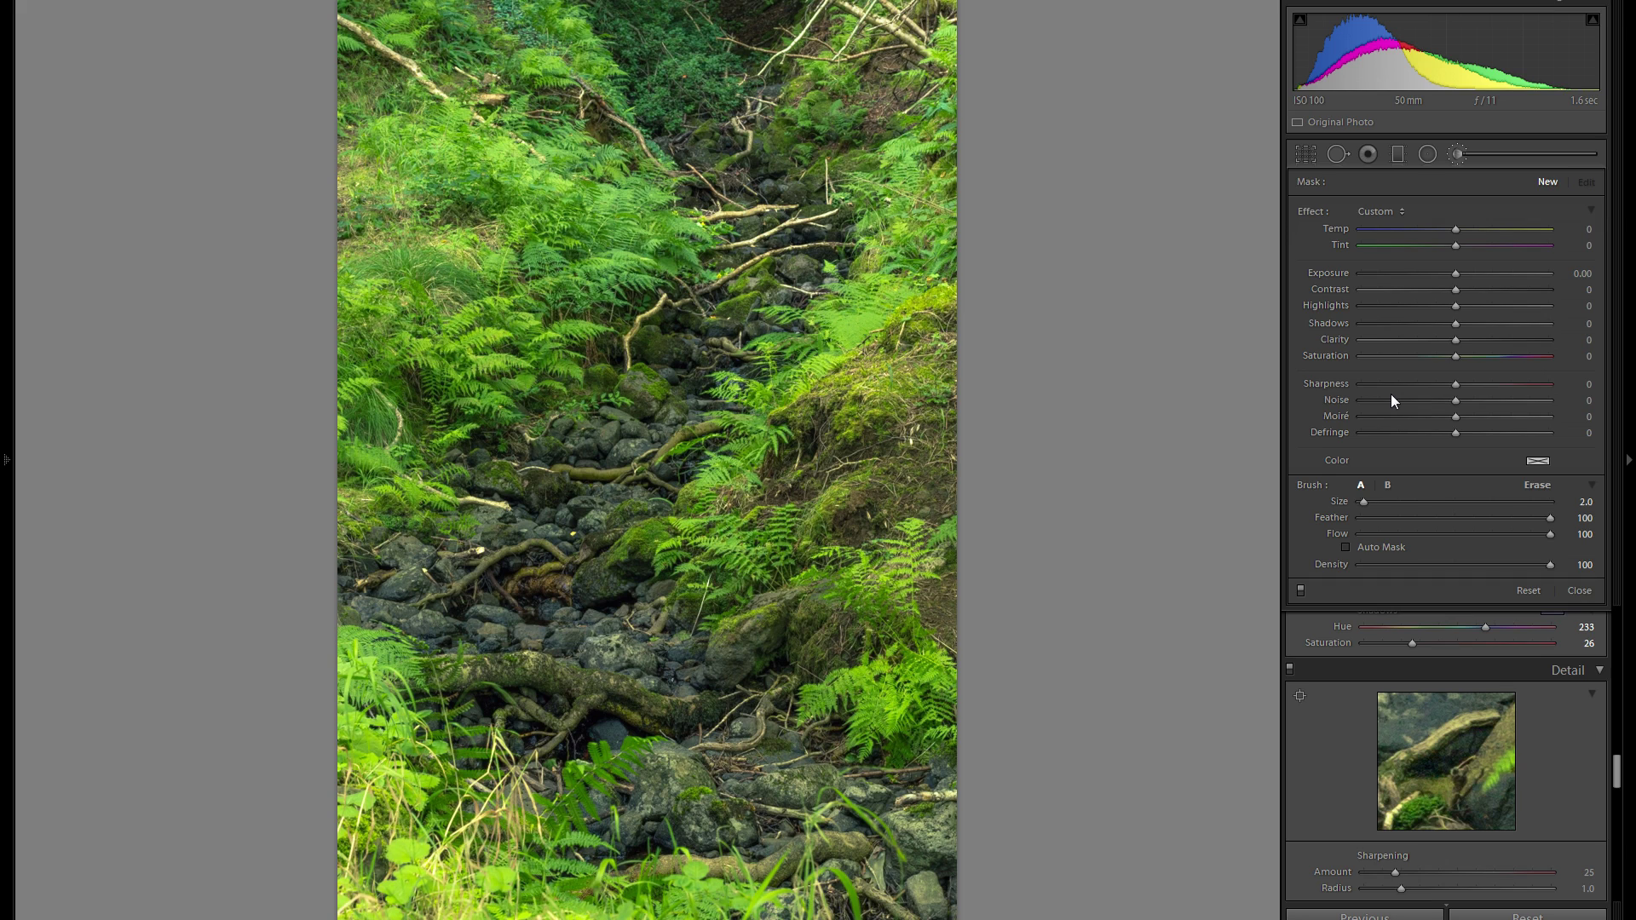
click(1537, 461)
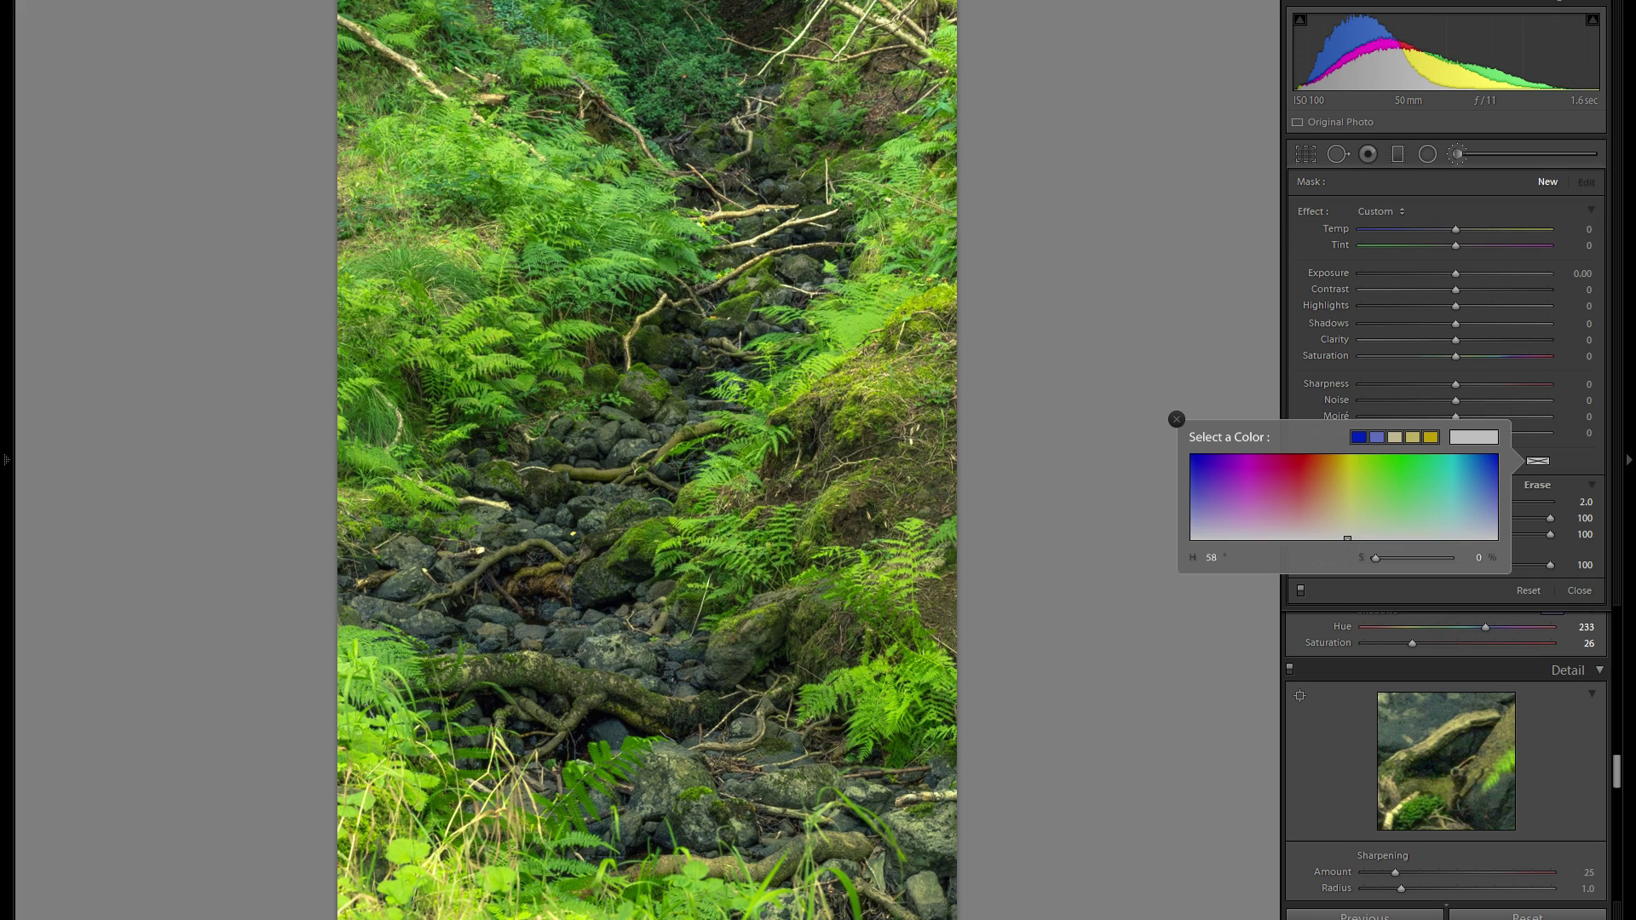
click(1192, 511)
click(750, 305)
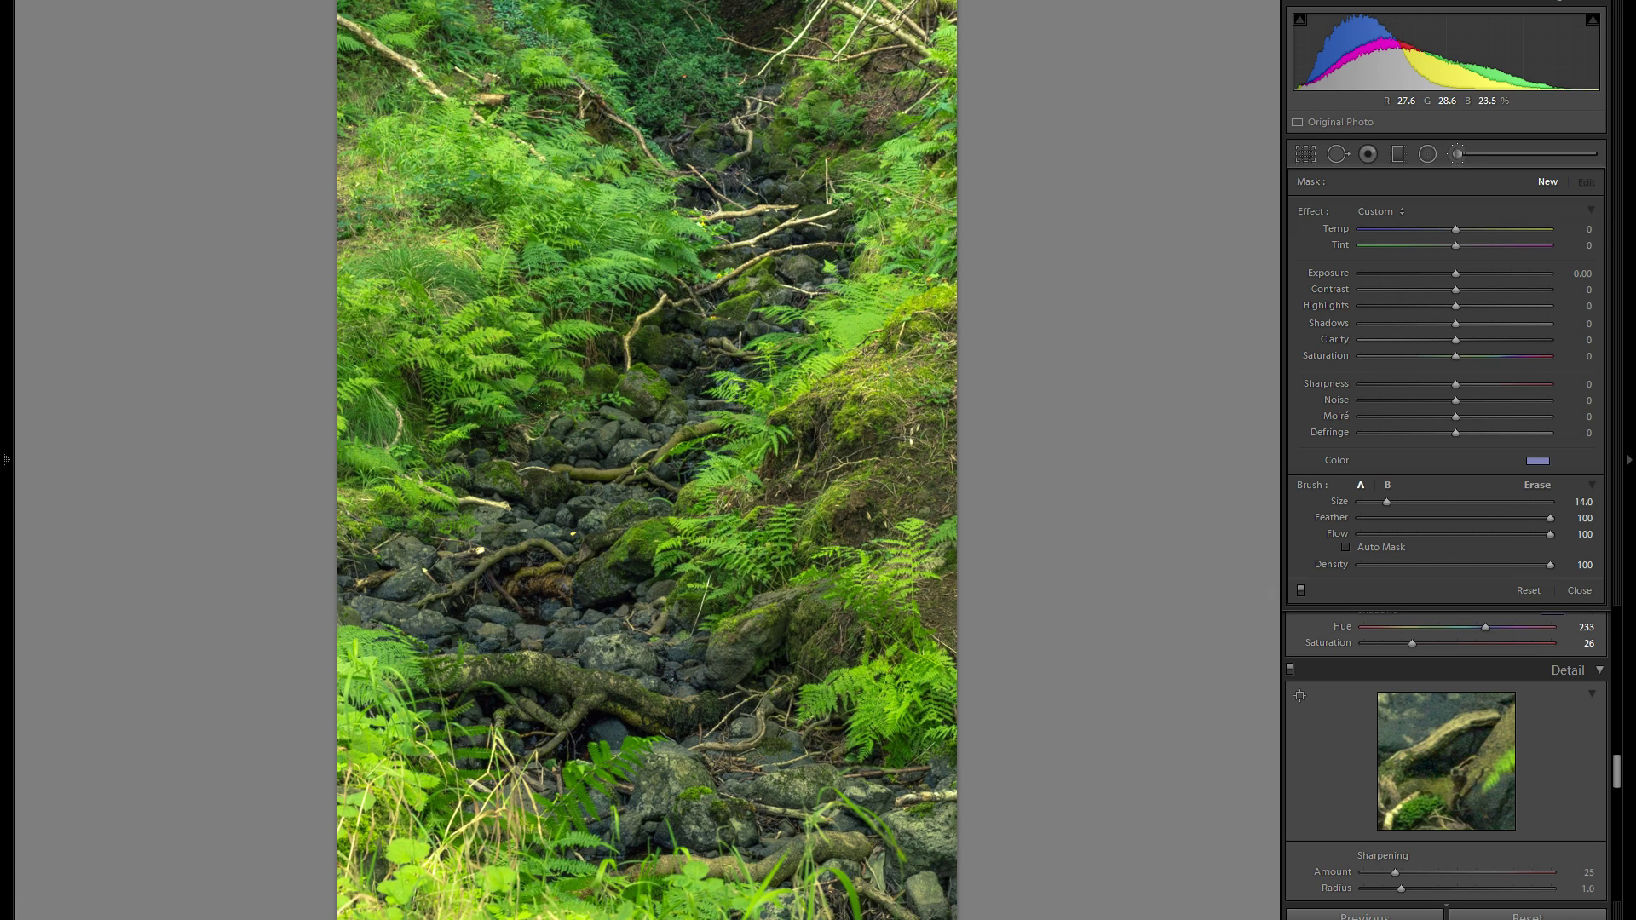
click(725, 187)
right_click(731, 192)
click(744, 219)
click(1457, 156)
Compare the photo with Split Toning switched off and on several times, leaving it on
click(1291, 312)
click(1292, 312)
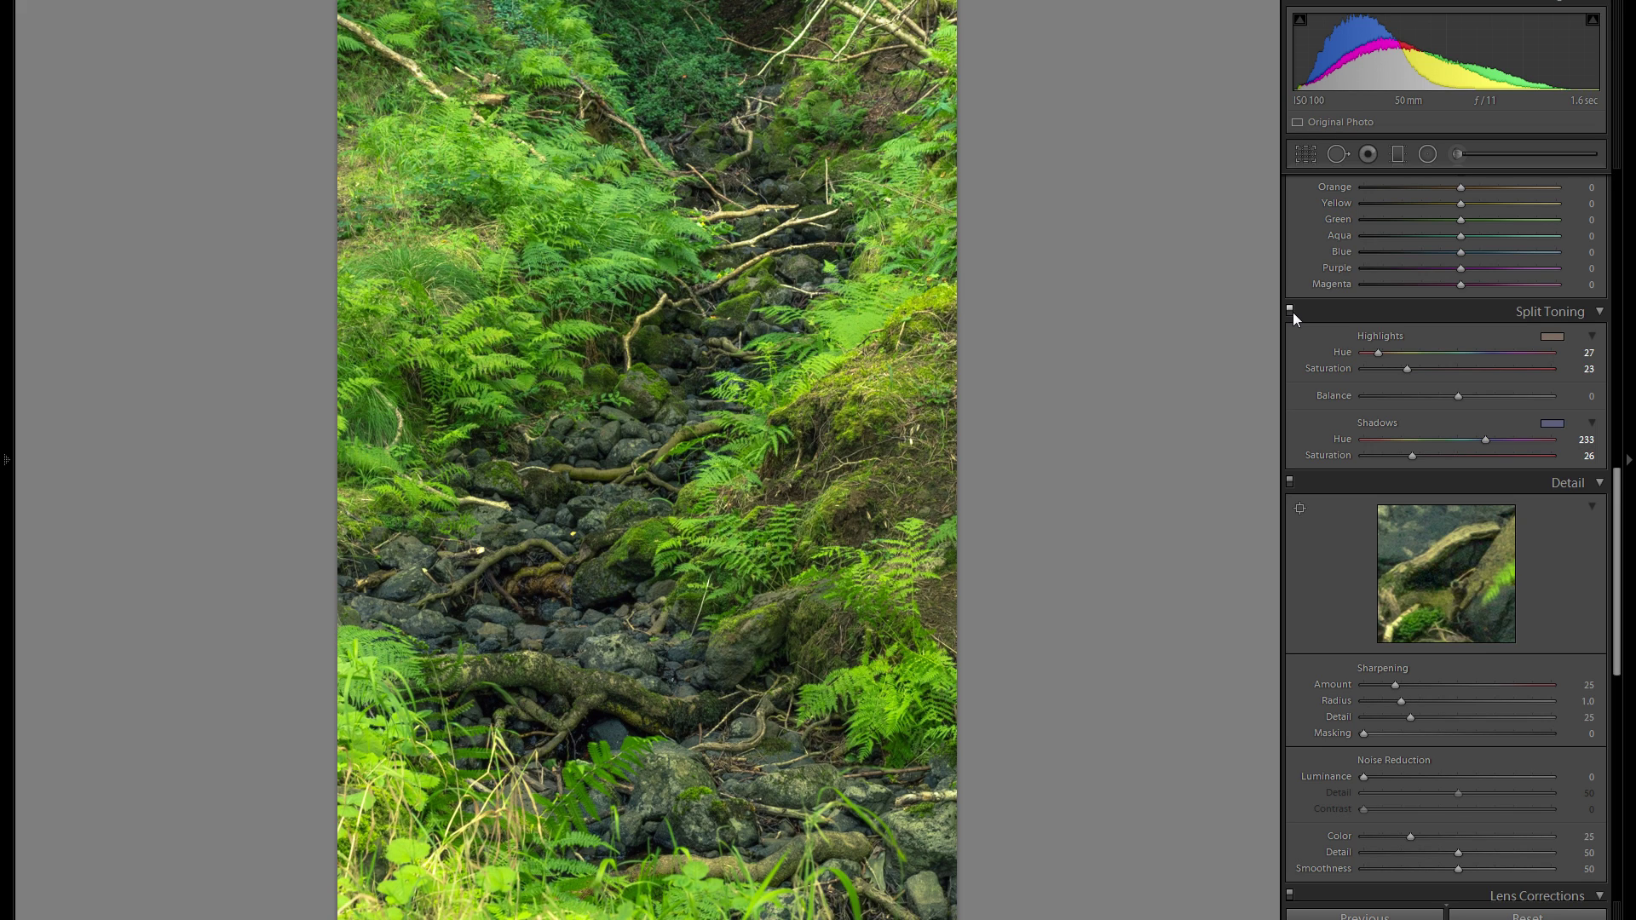
click(1292, 312)
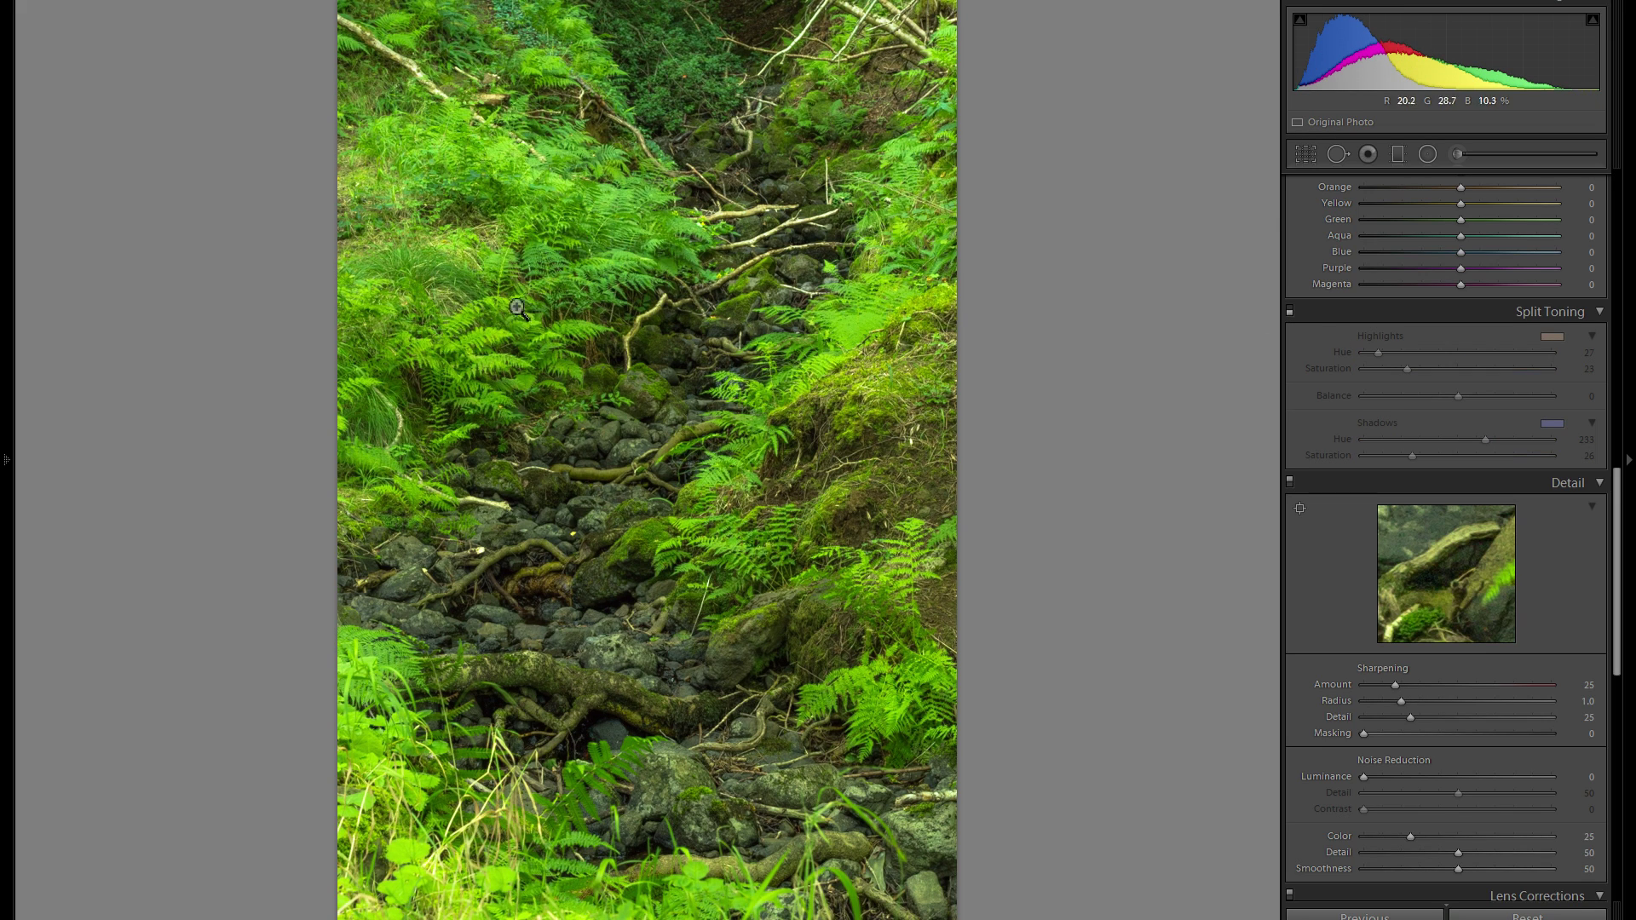
click(1289, 310)
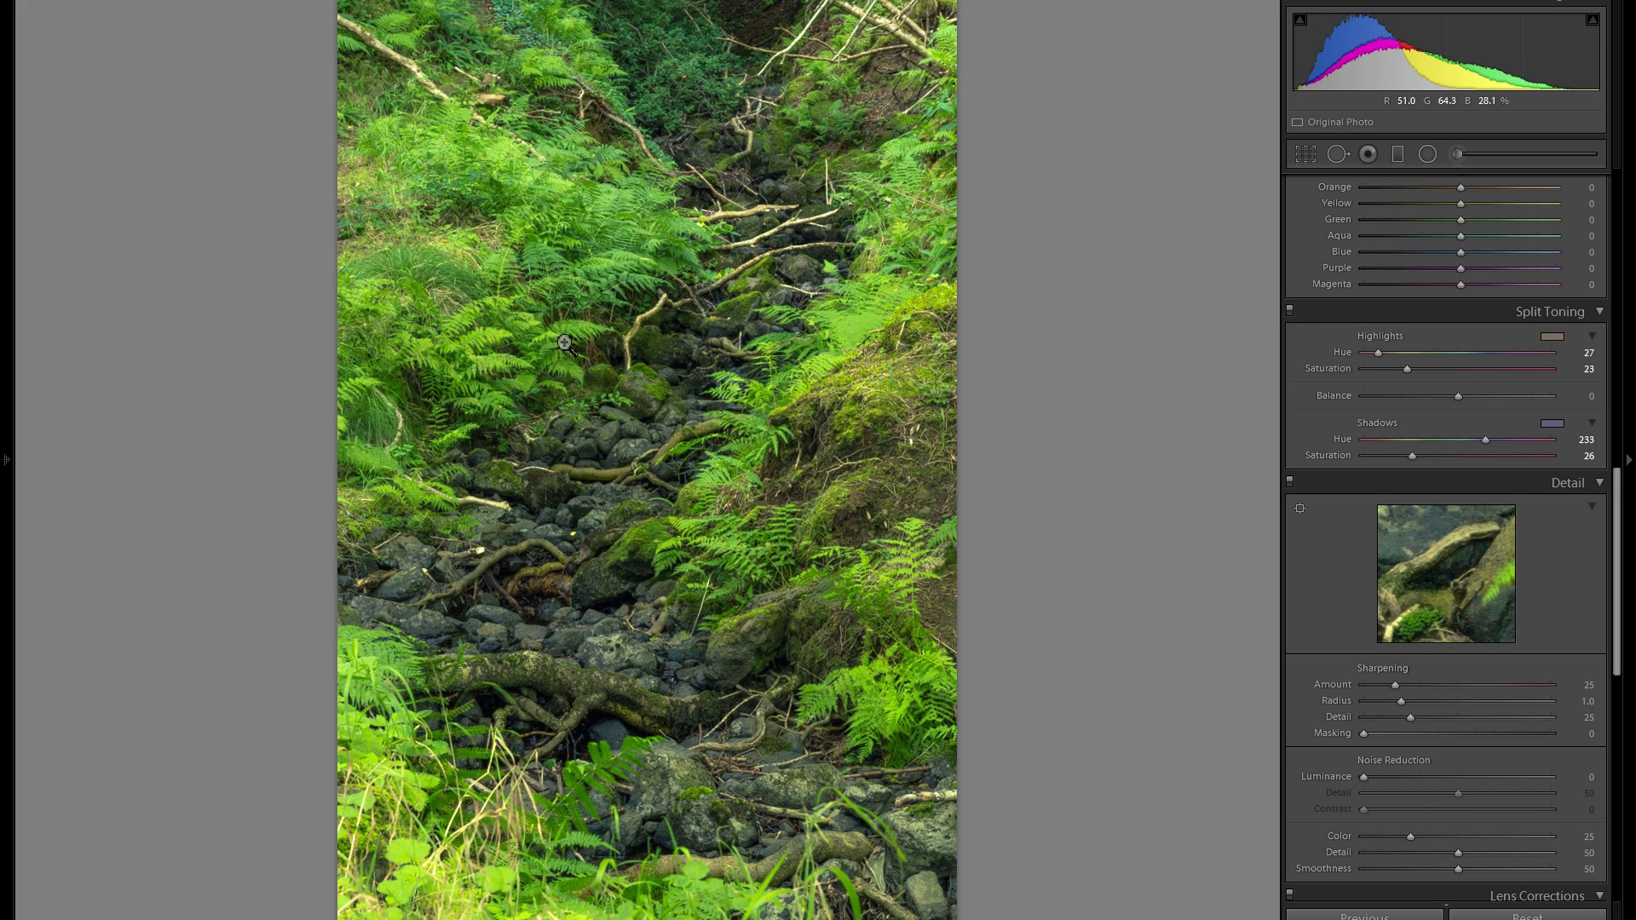
click(1290, 313)
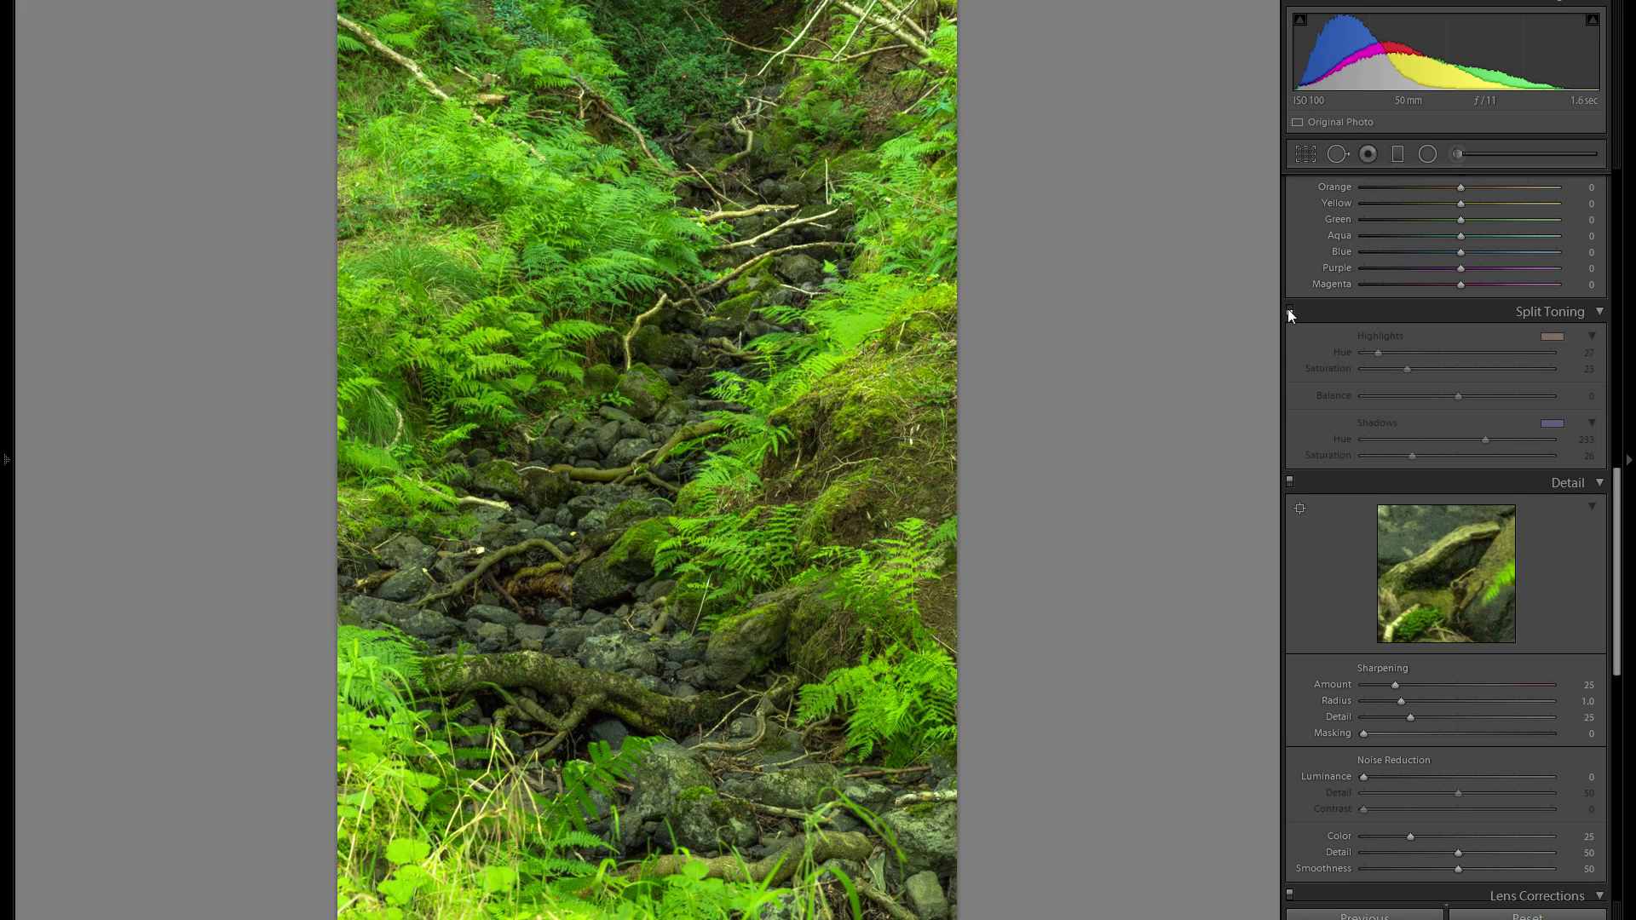
click(1288, 310)
click(1289, 311)
click(1289, 312)
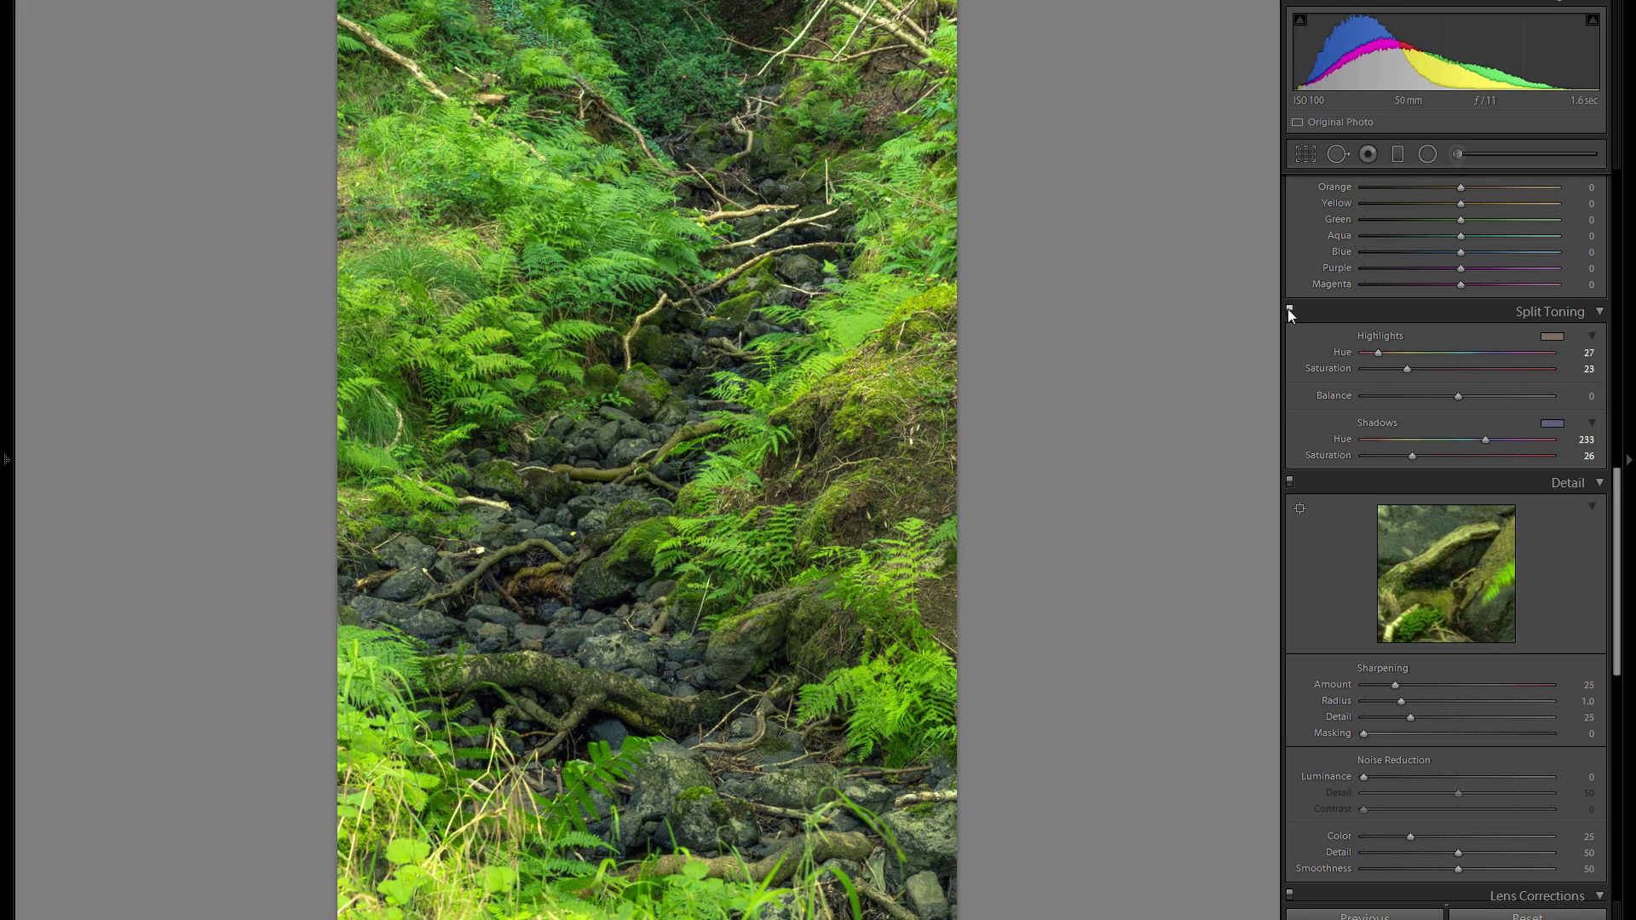
Try Post-Crop Vignetting Amounts of −45 and −50, resetting the Amount after each
click(1329, 311)
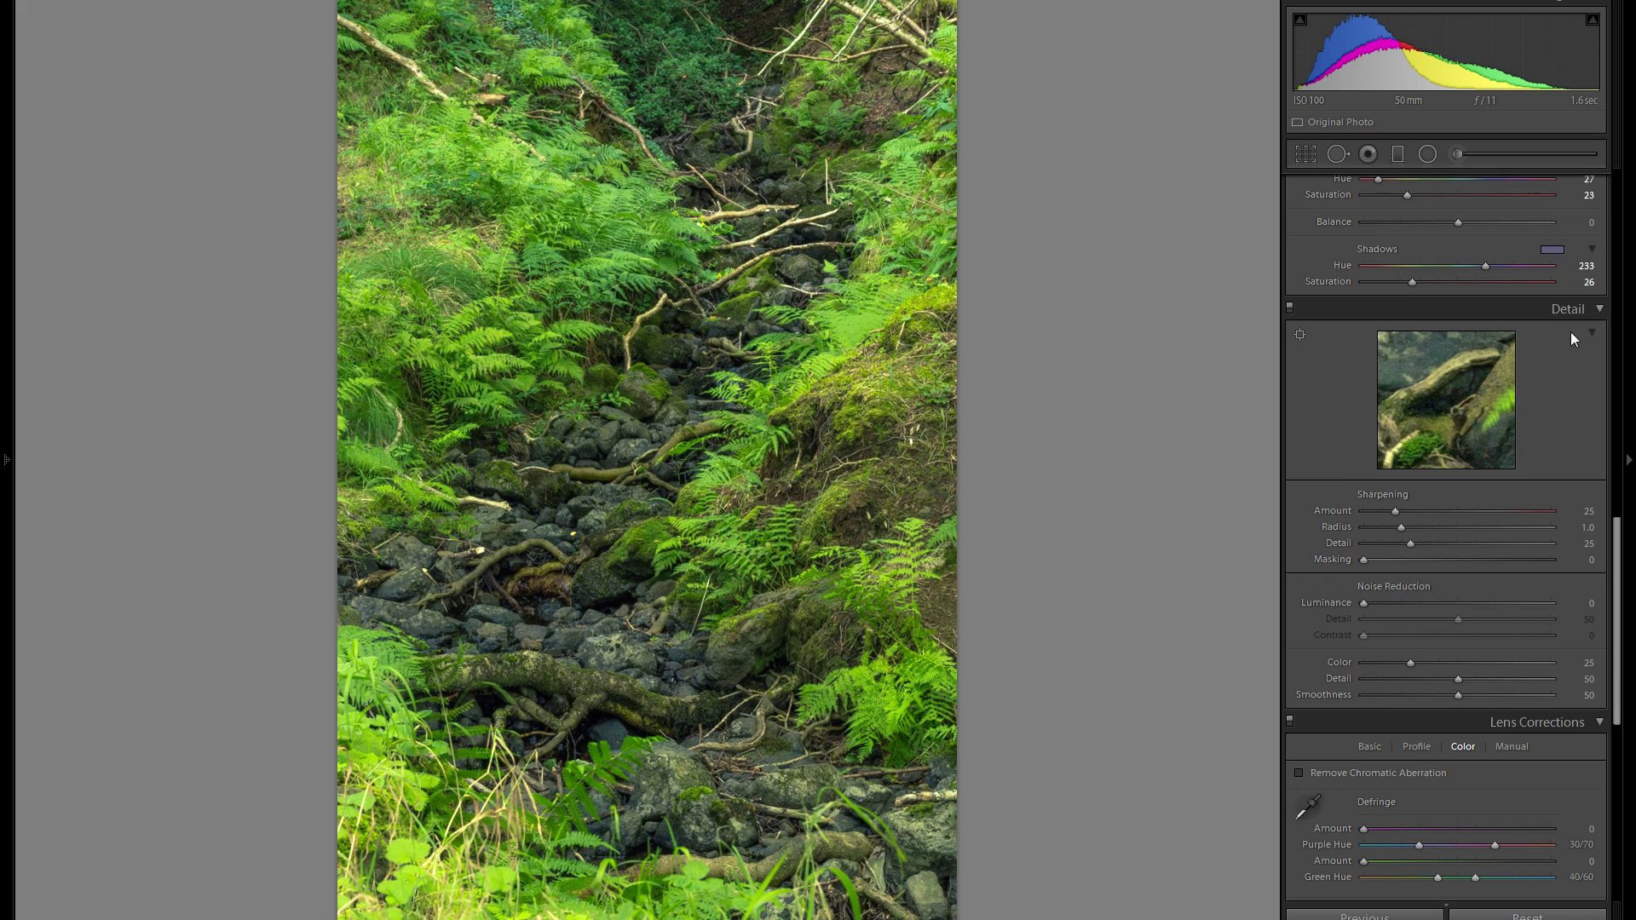
scroll(1568, 331, down, 3)
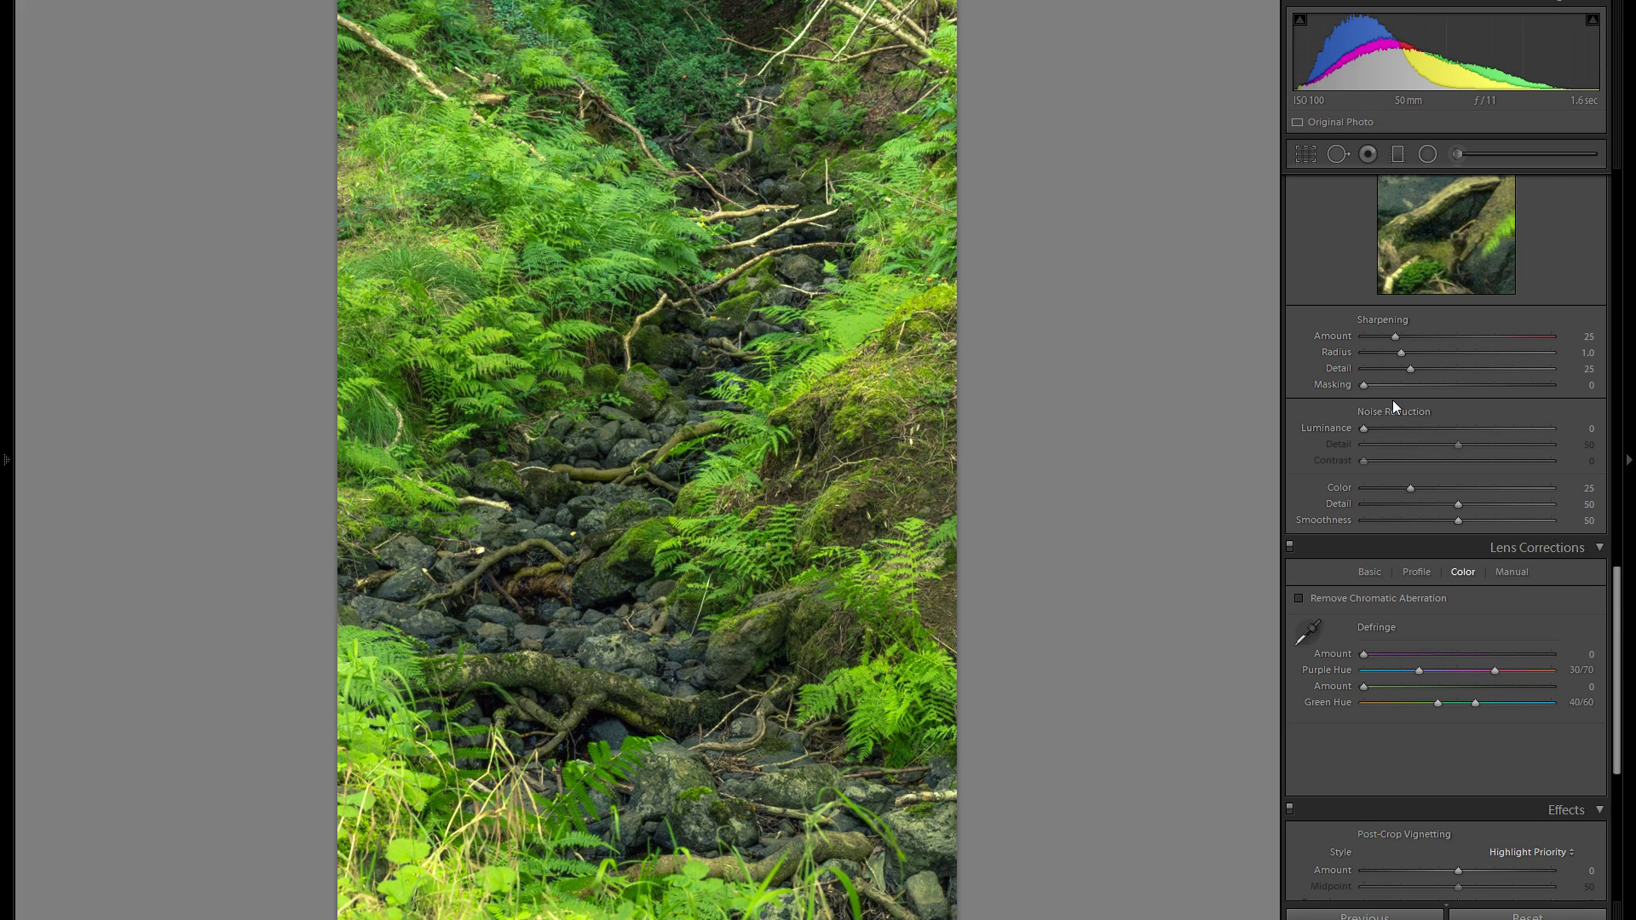
scroll(1393, 402, down, 3)
scroll(1572, 412, down, 5)
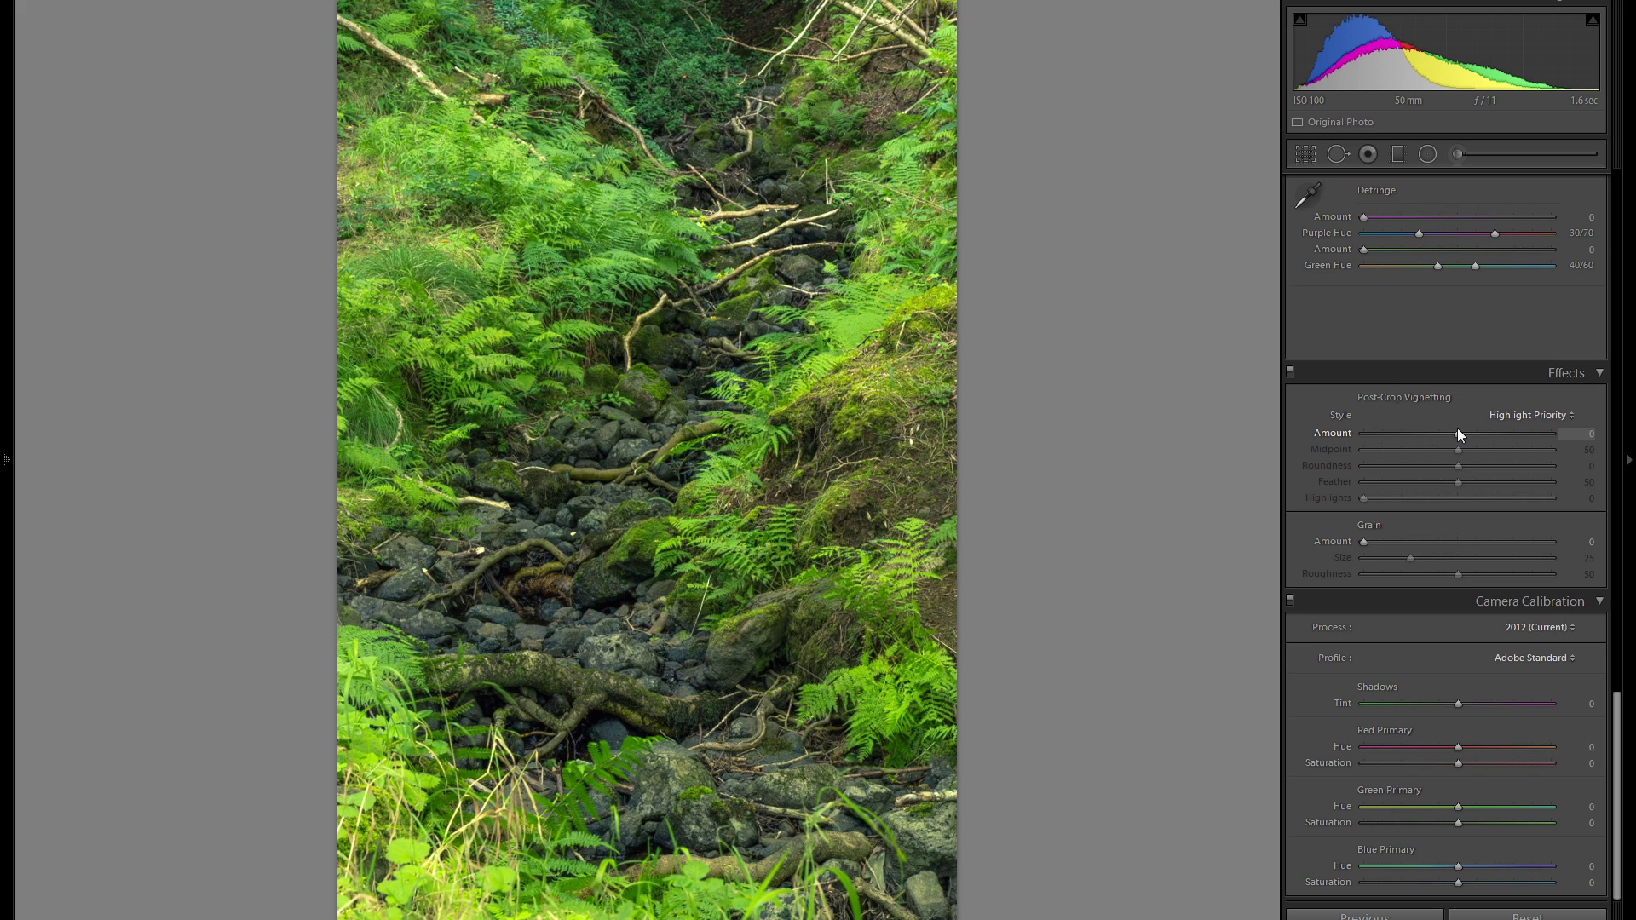
drag(1460, 432, 1418, 434)
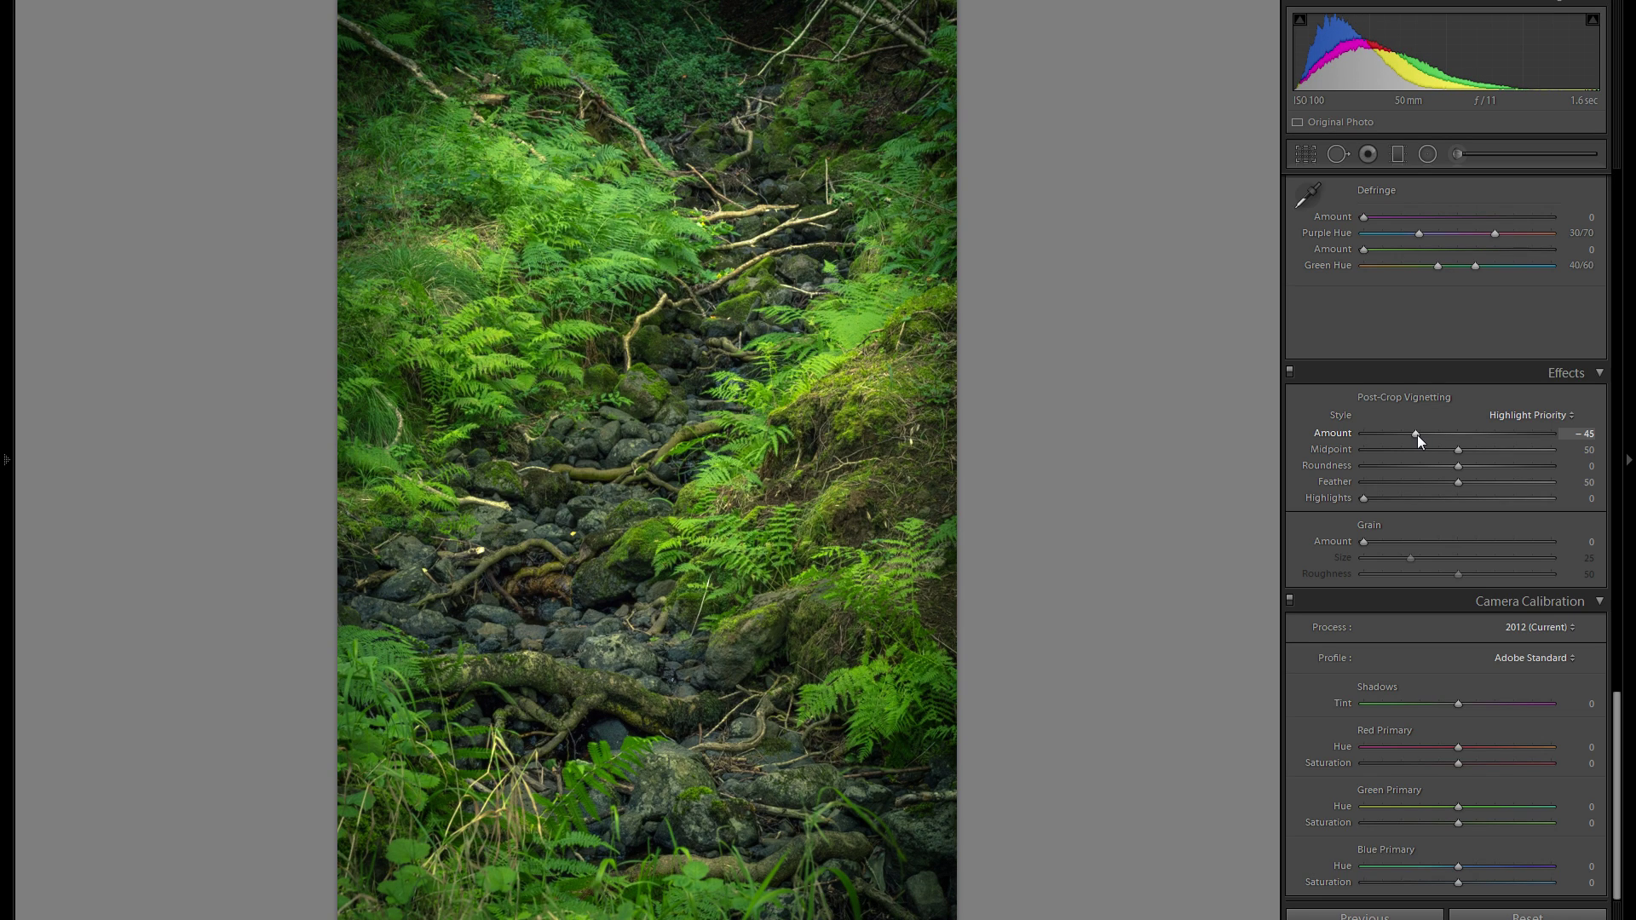
double_click(1342, 432)
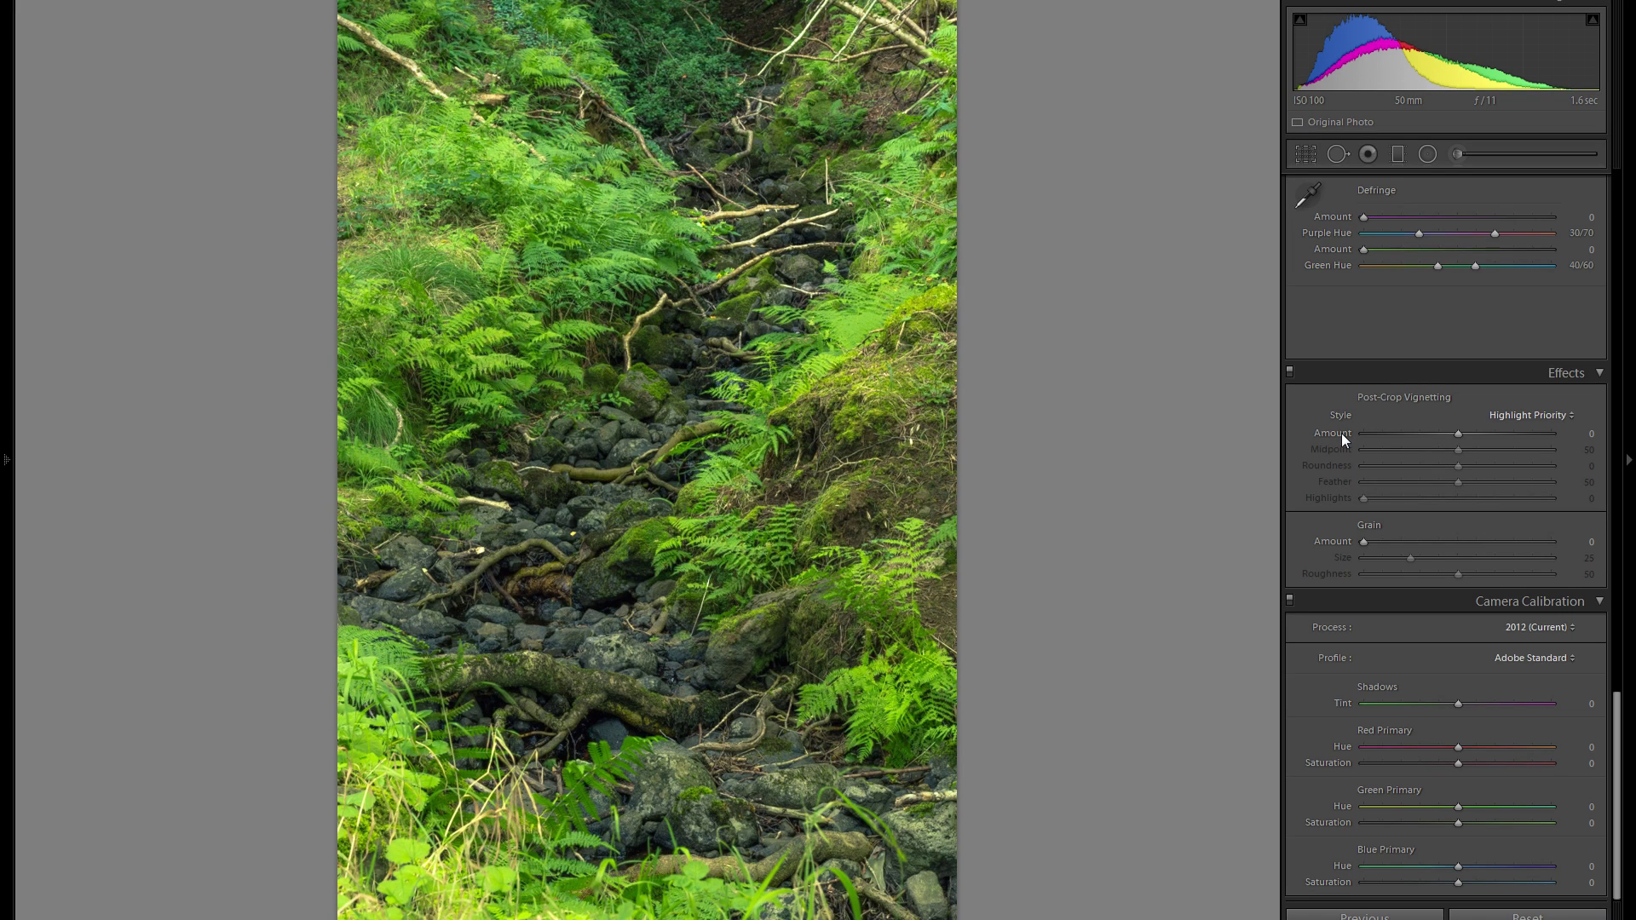
click(1411, 436)
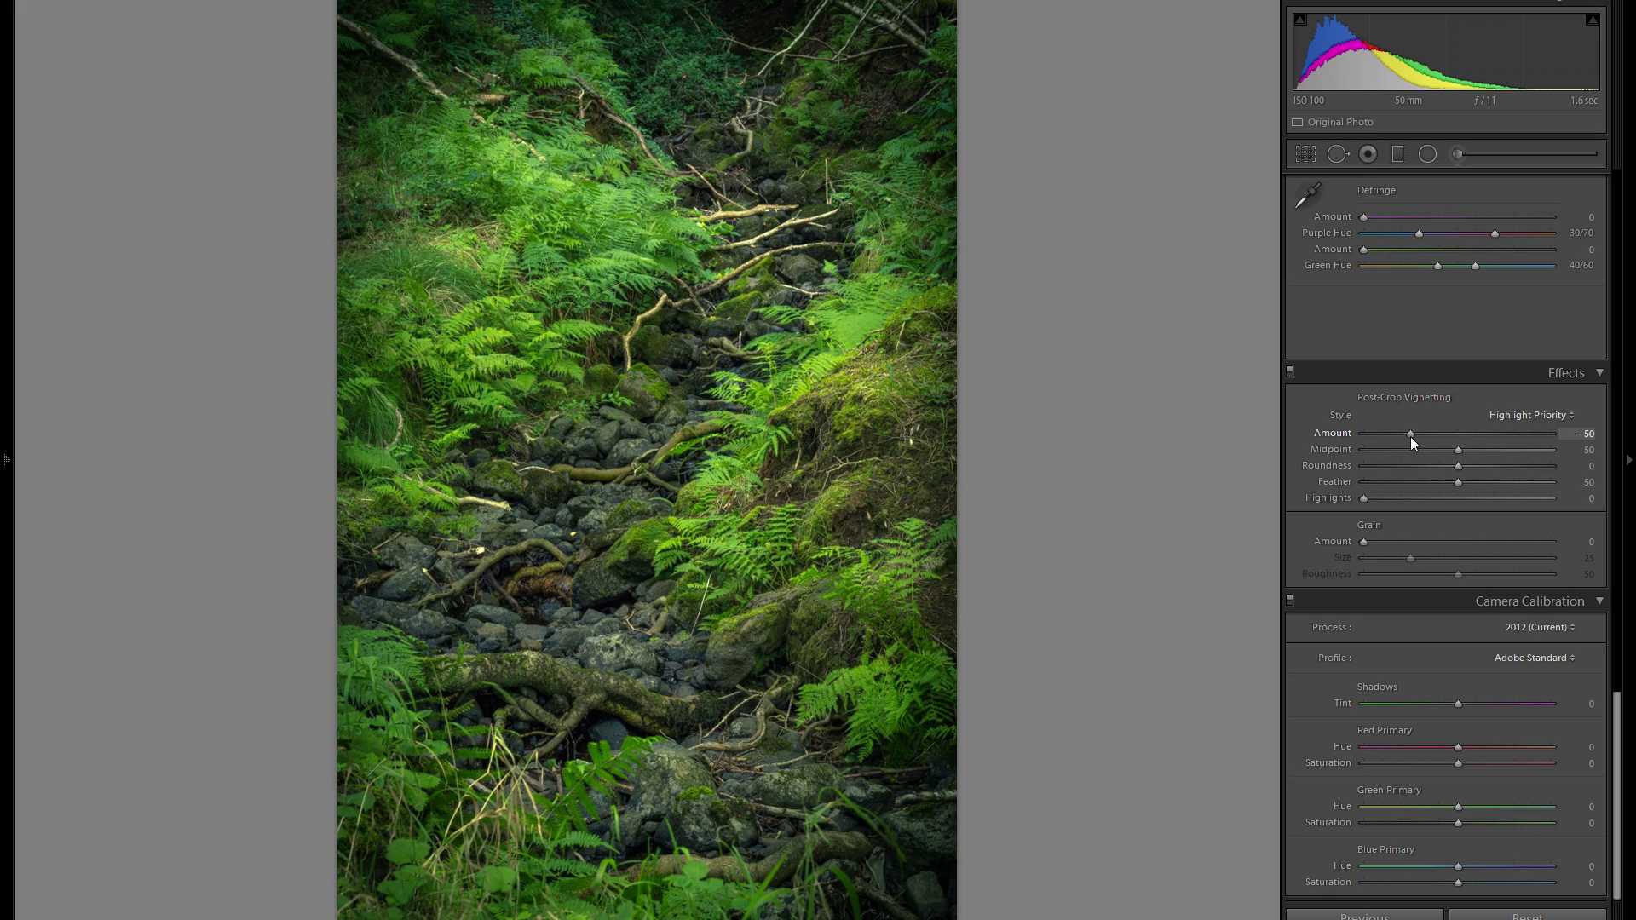
double_click(1336, 435)
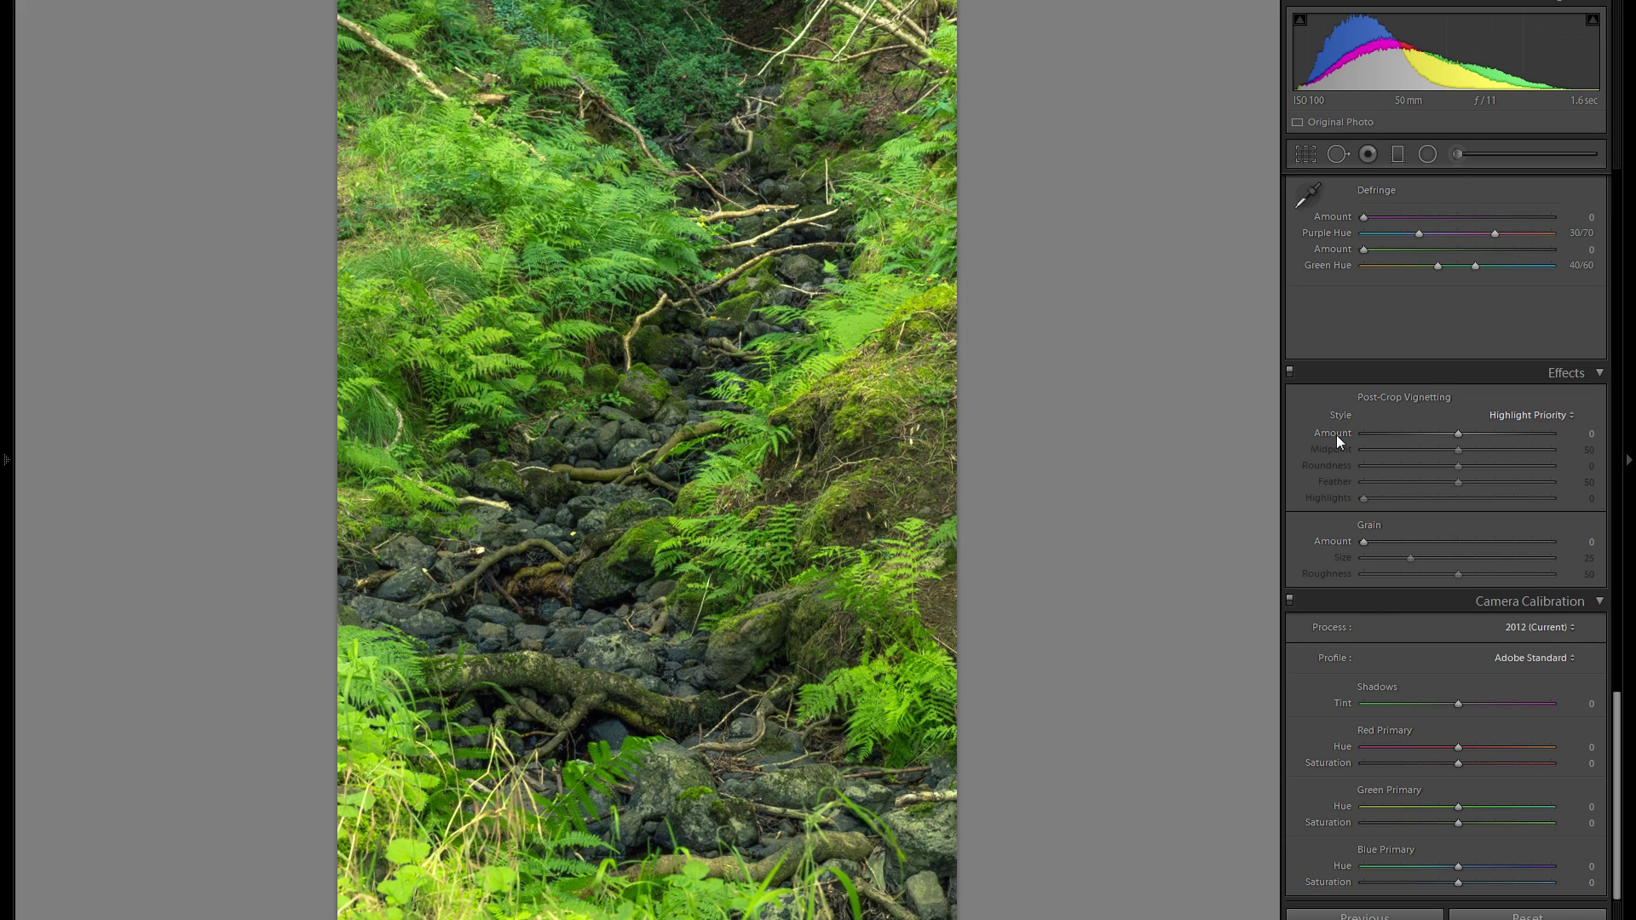
Set the Post-Crop Vignetting to Amount −54, Midpoint 41 and Feather 67
drag(1409, 433, 1439, 449)
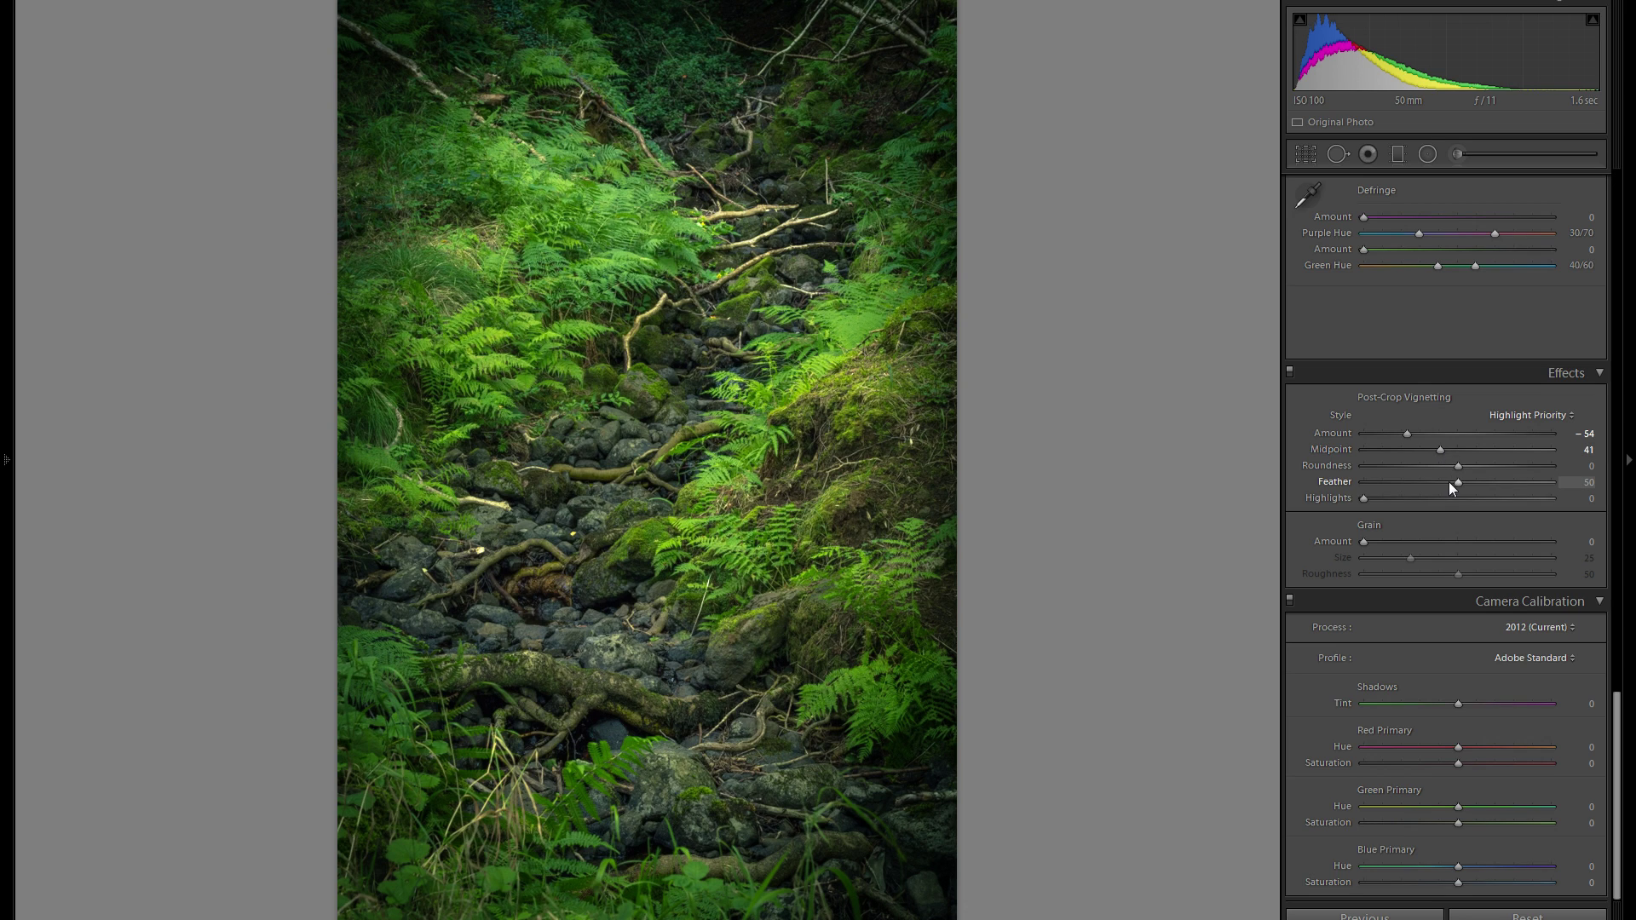
click(1495, 483)
drag(1494, 484, 1489, 482)
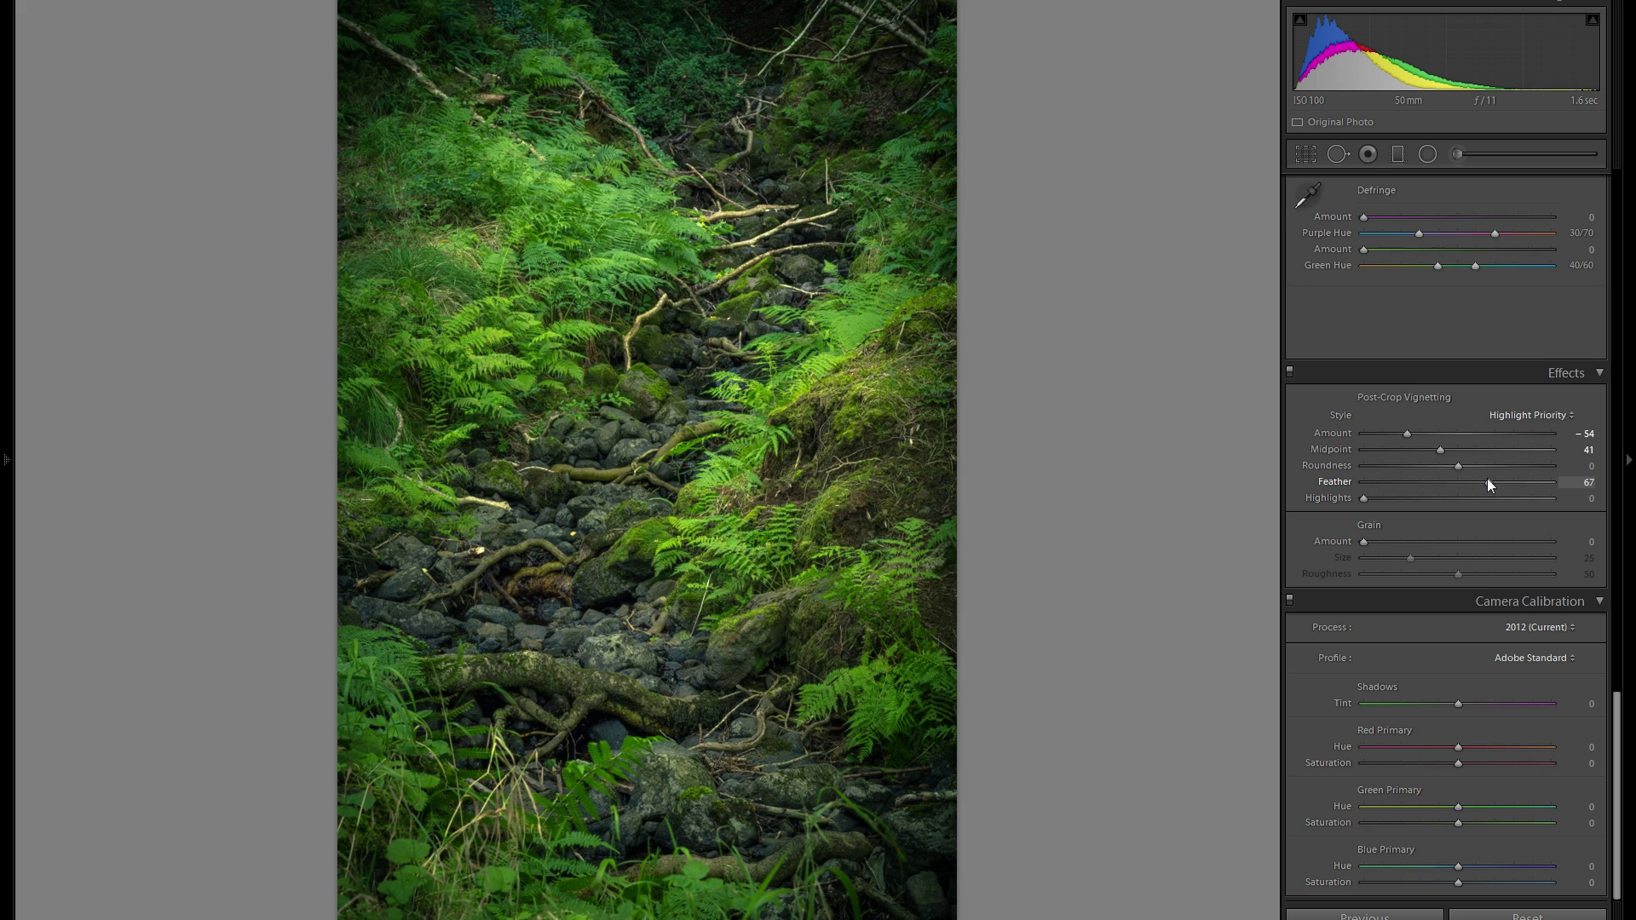
Compare the photo with the Effects off and on, and view the original and edited versions side by side
click(1289, 373)
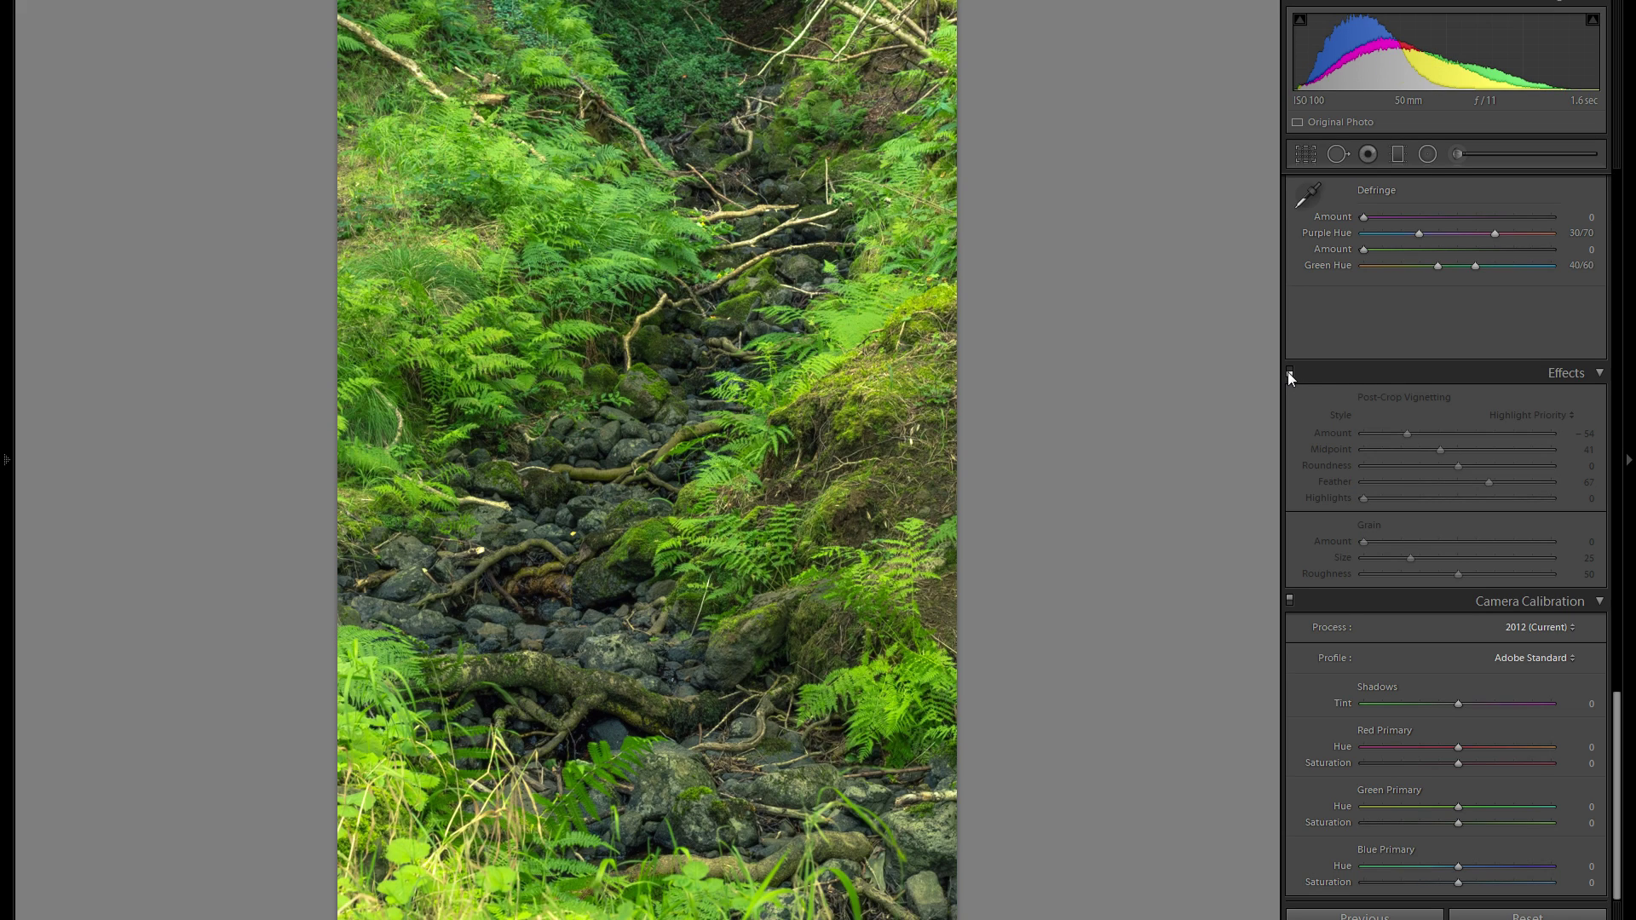
click(1289, 372)
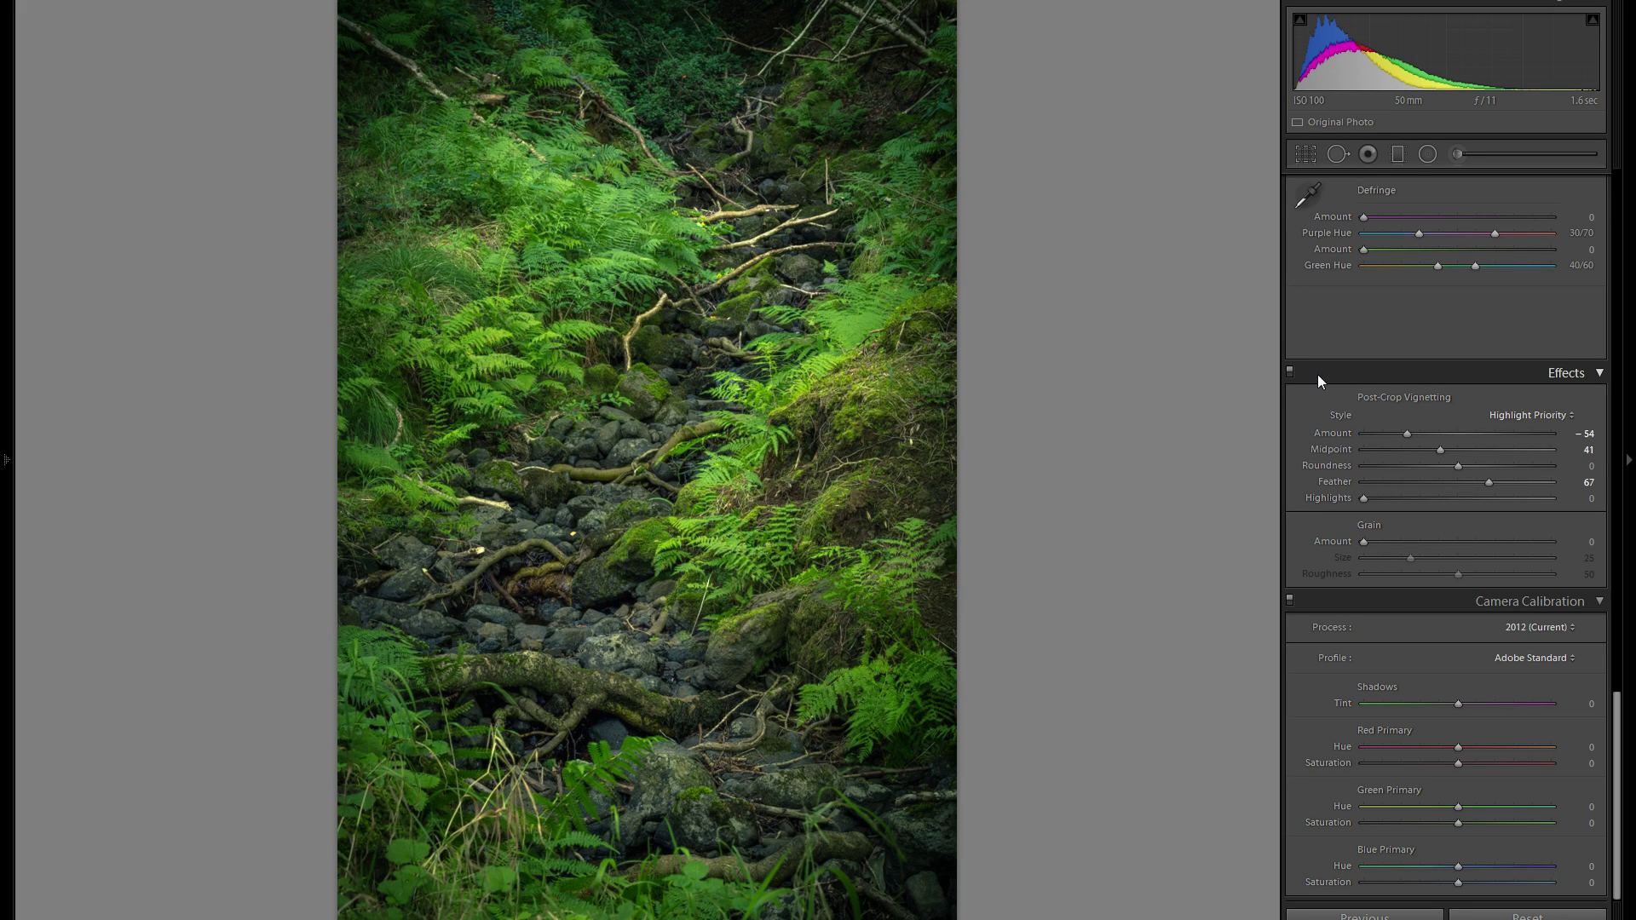
scroll(1440, 492, up, 15)
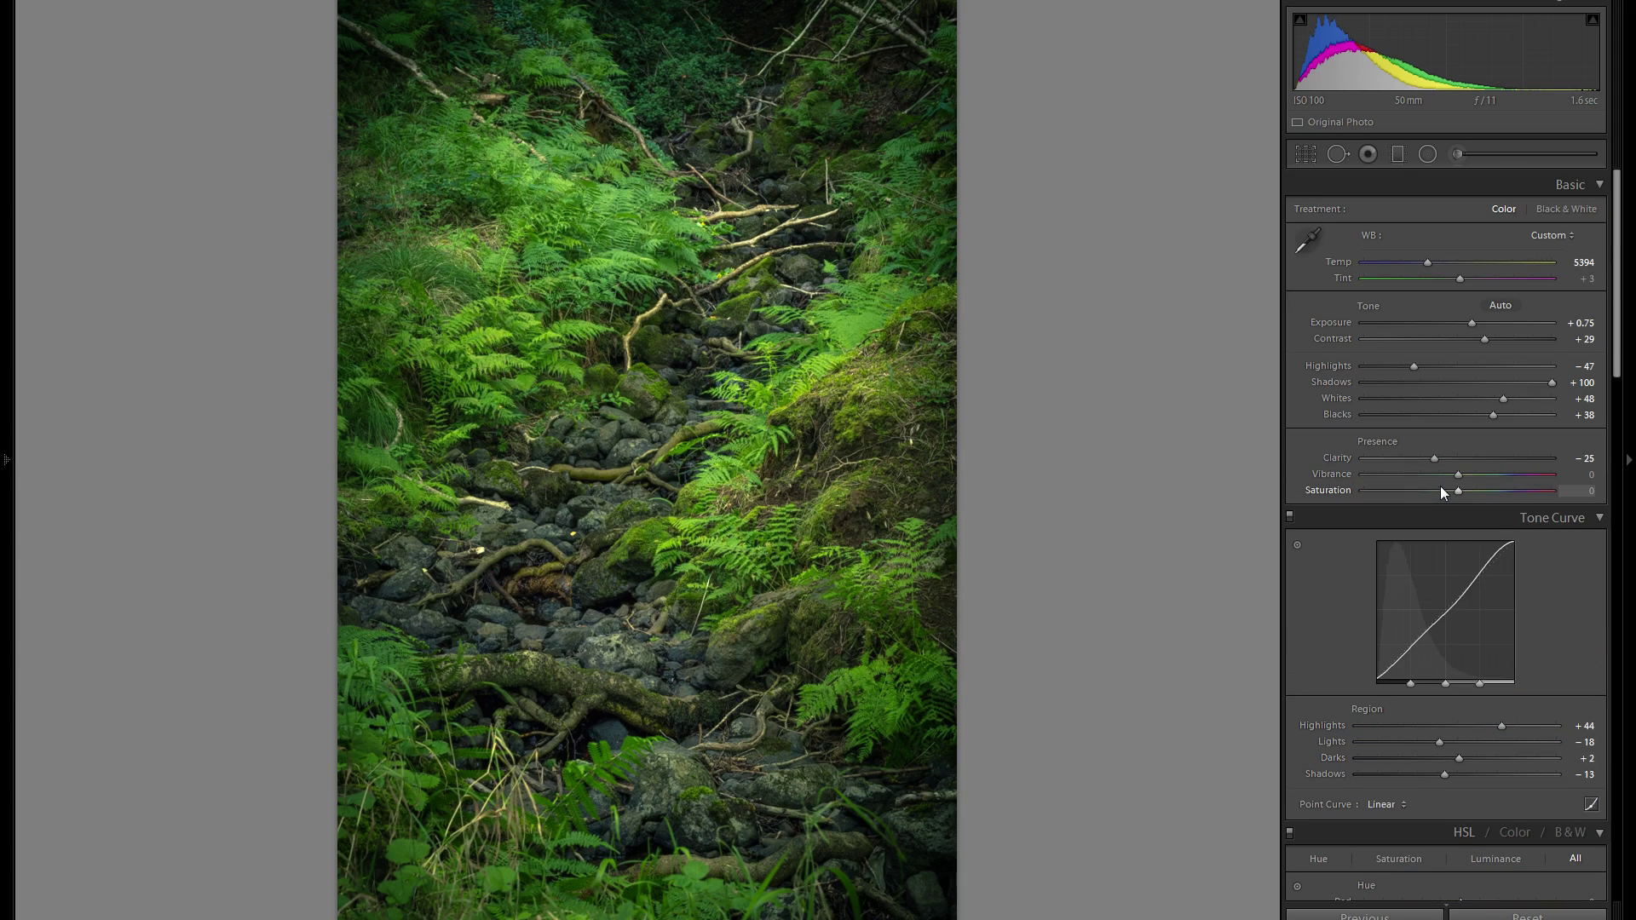
key(y)
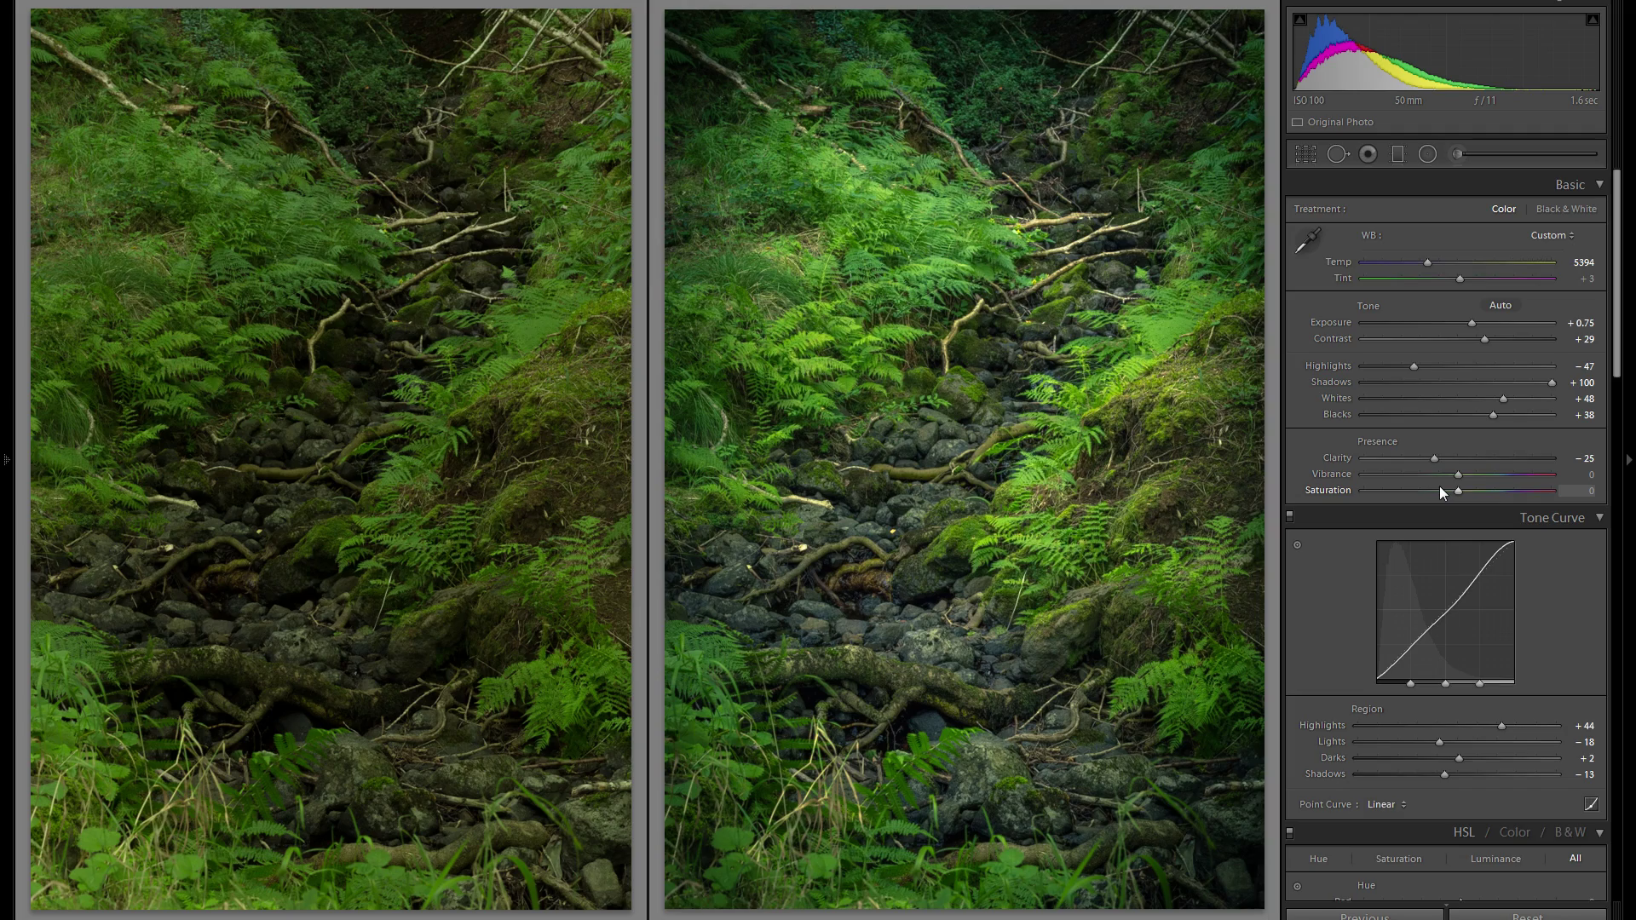
key(y)
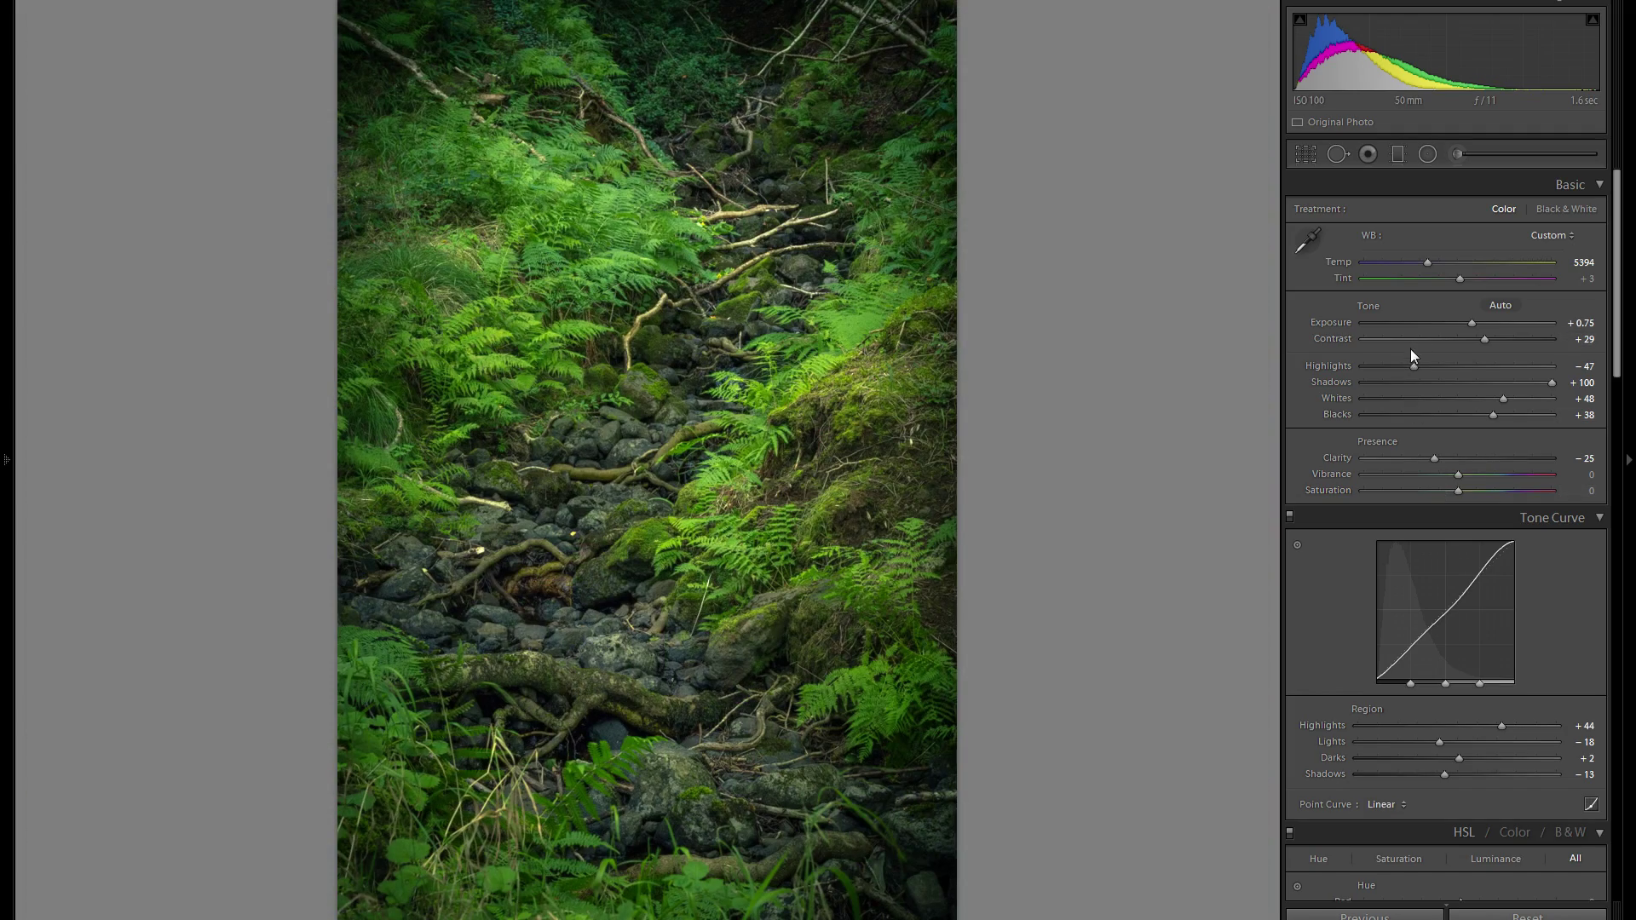
Review the adjustment settings from Basic down to Camera Calibration and back up
scroll(1397, 375, down, 10)
scroll(1383, 397, down, 8)
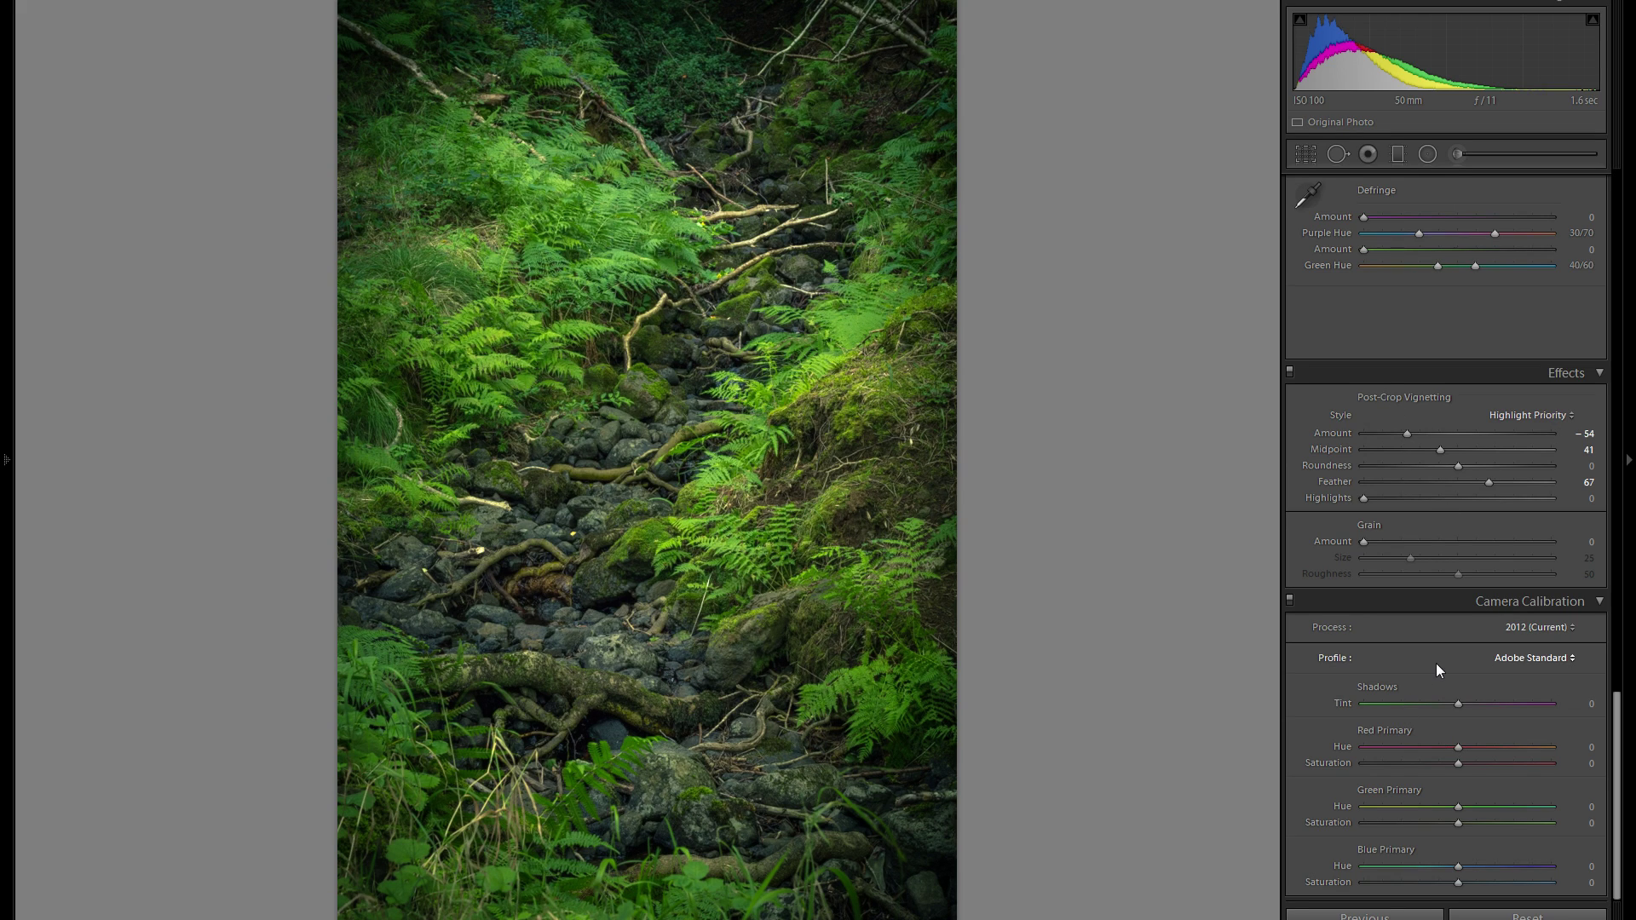
scroll(1431, 664, up, 4)
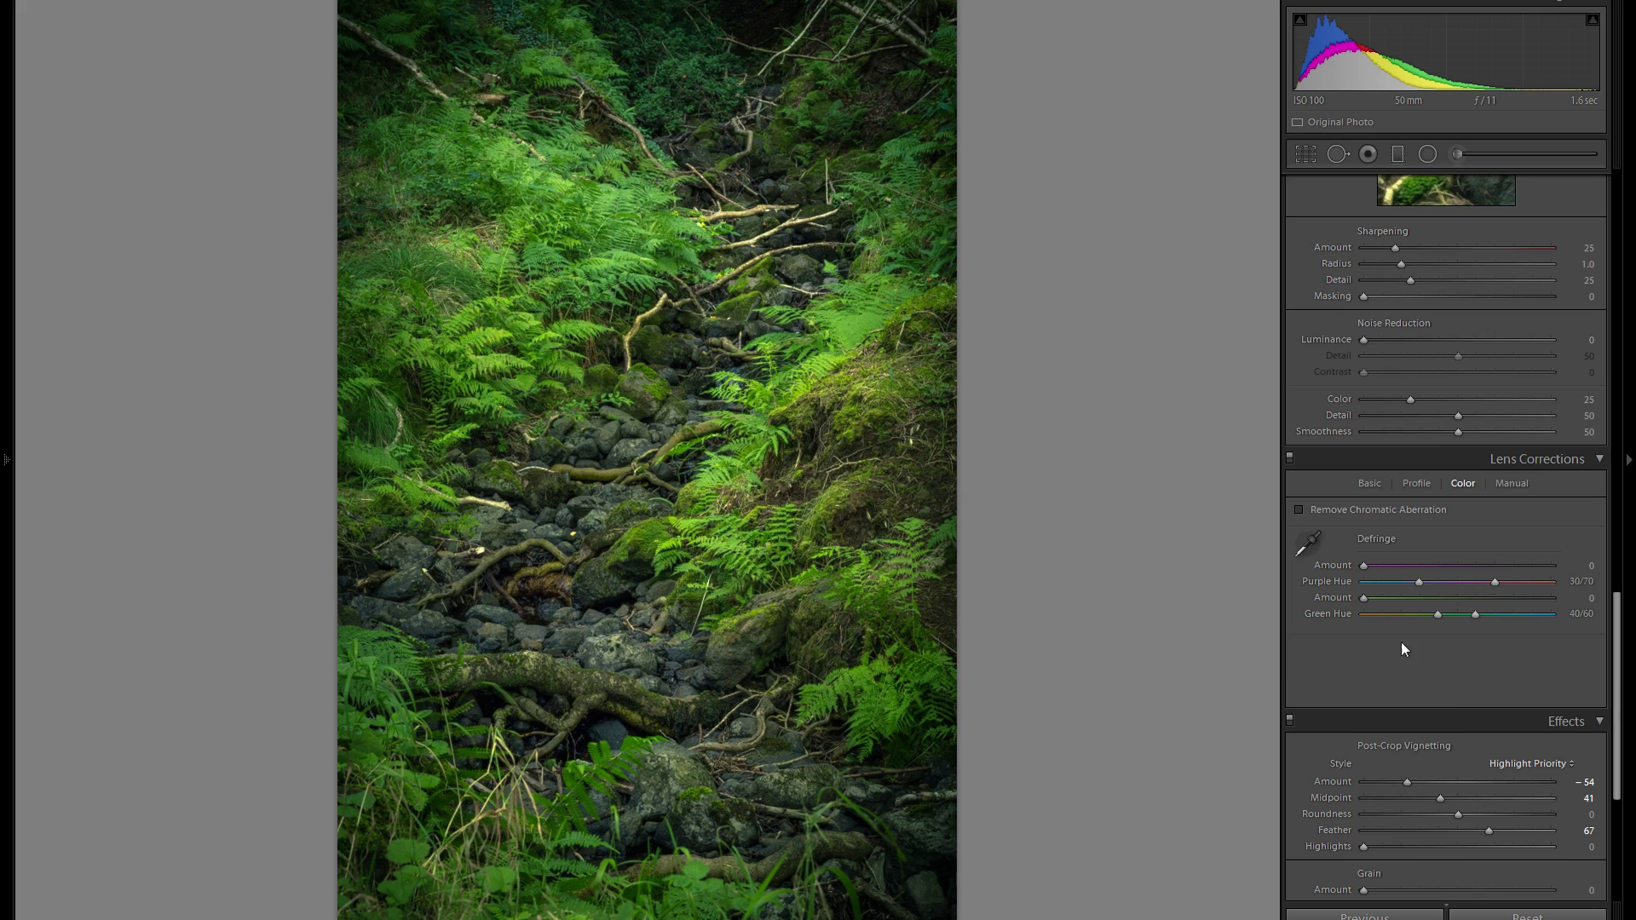
scroll(1350, 622, up, 6)
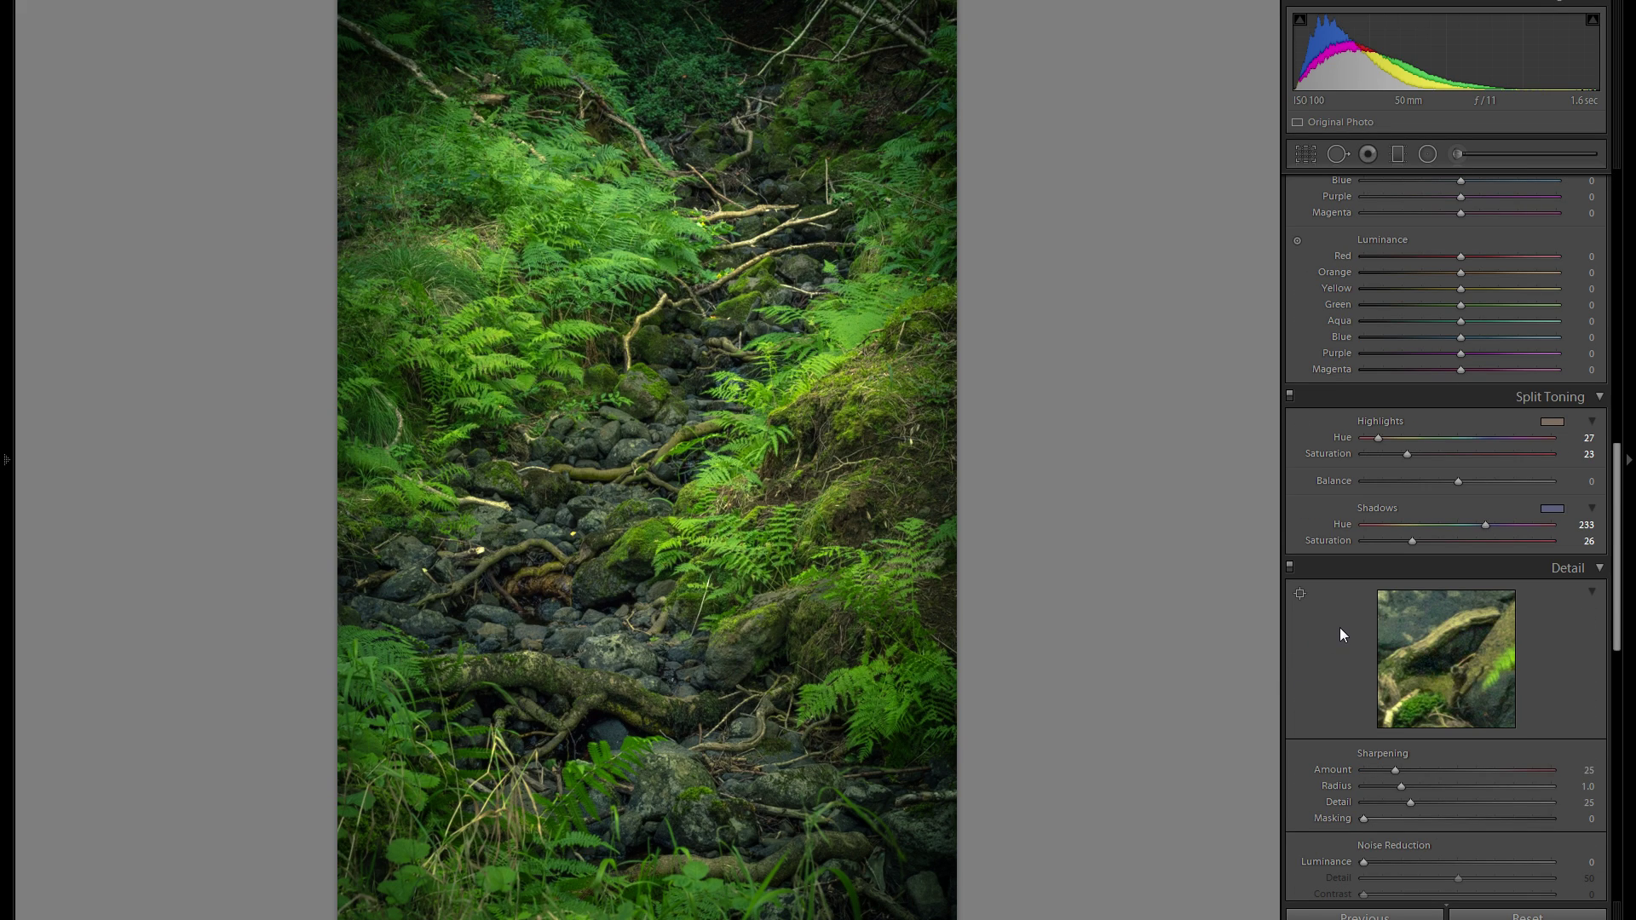
scroll(1346, 621, up, 2)
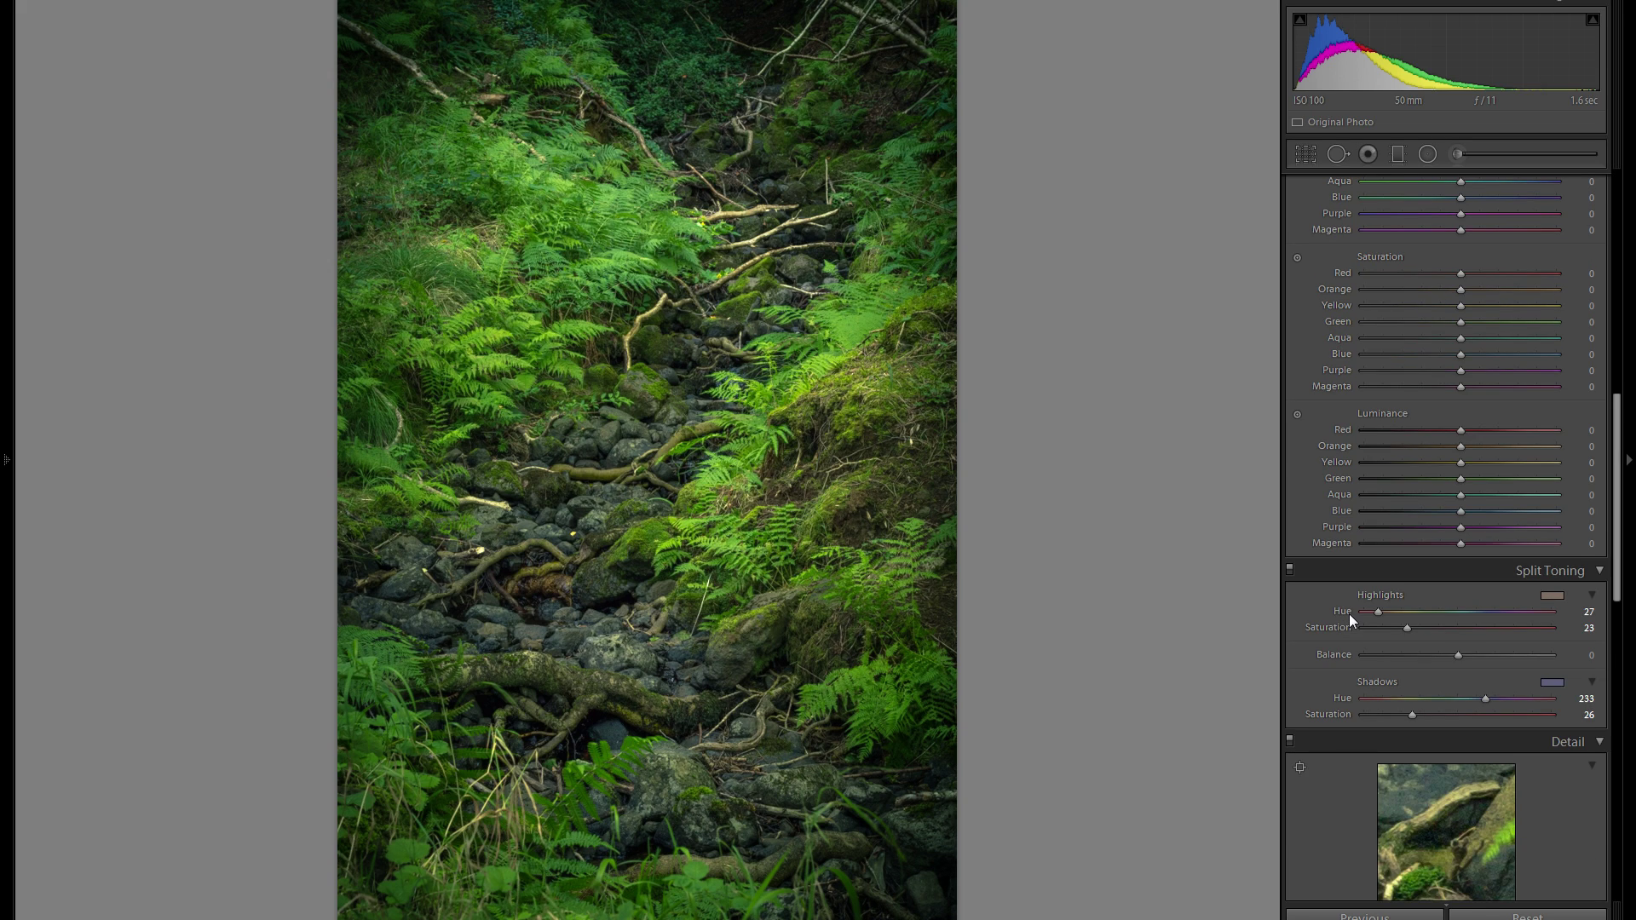
scroll(1472, 409, down, 10)
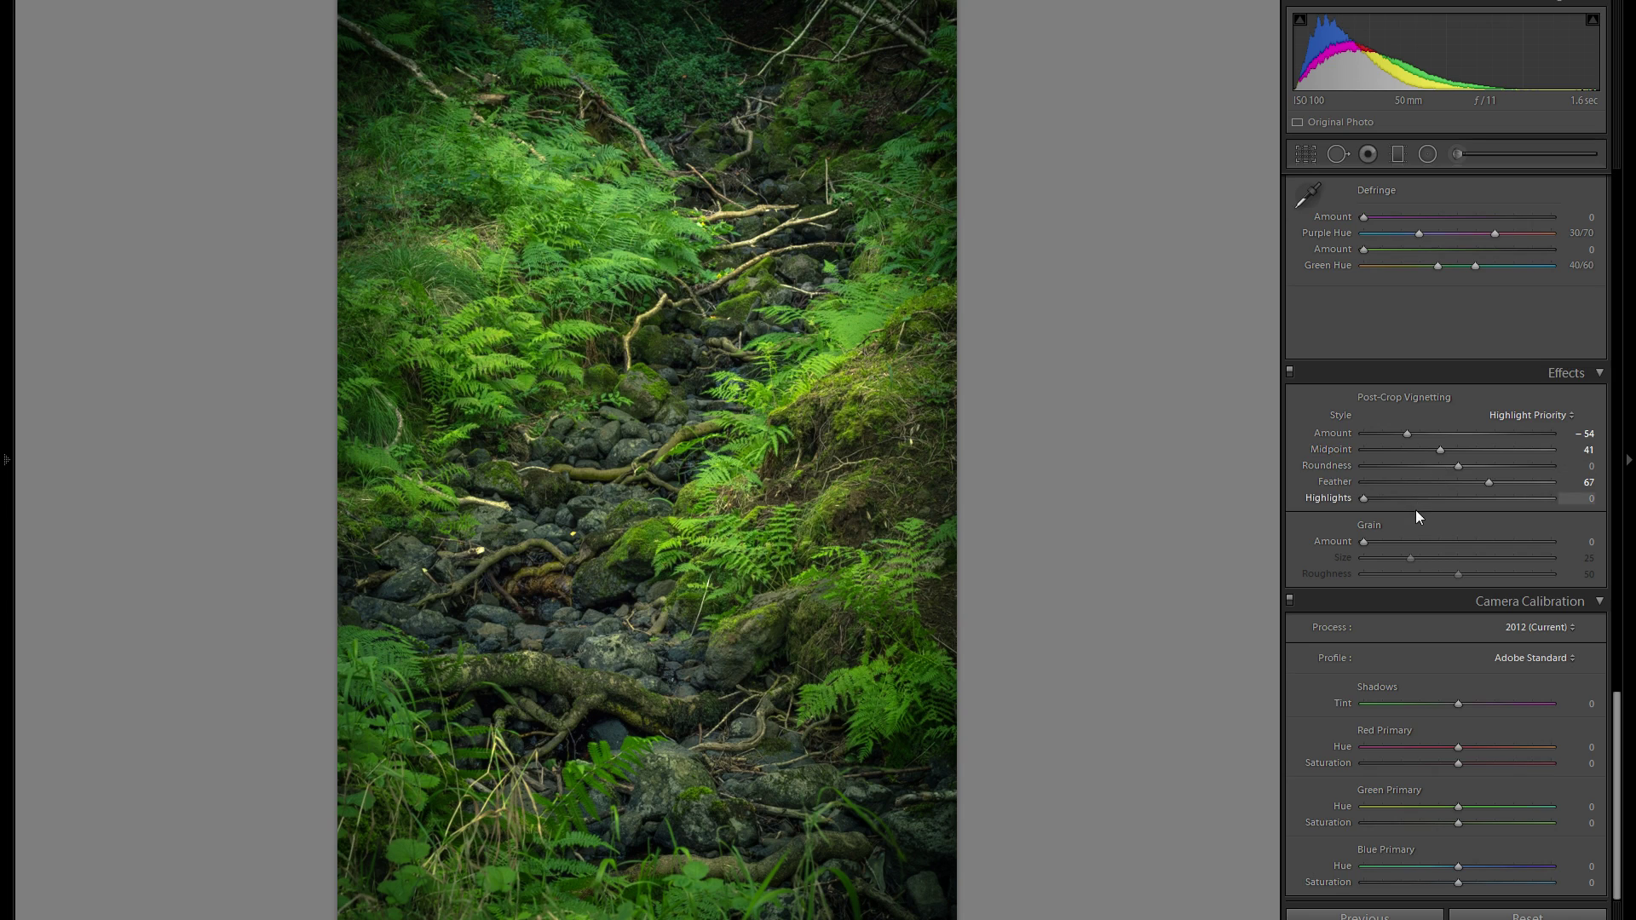
scroll(1419, 516, up, 15)
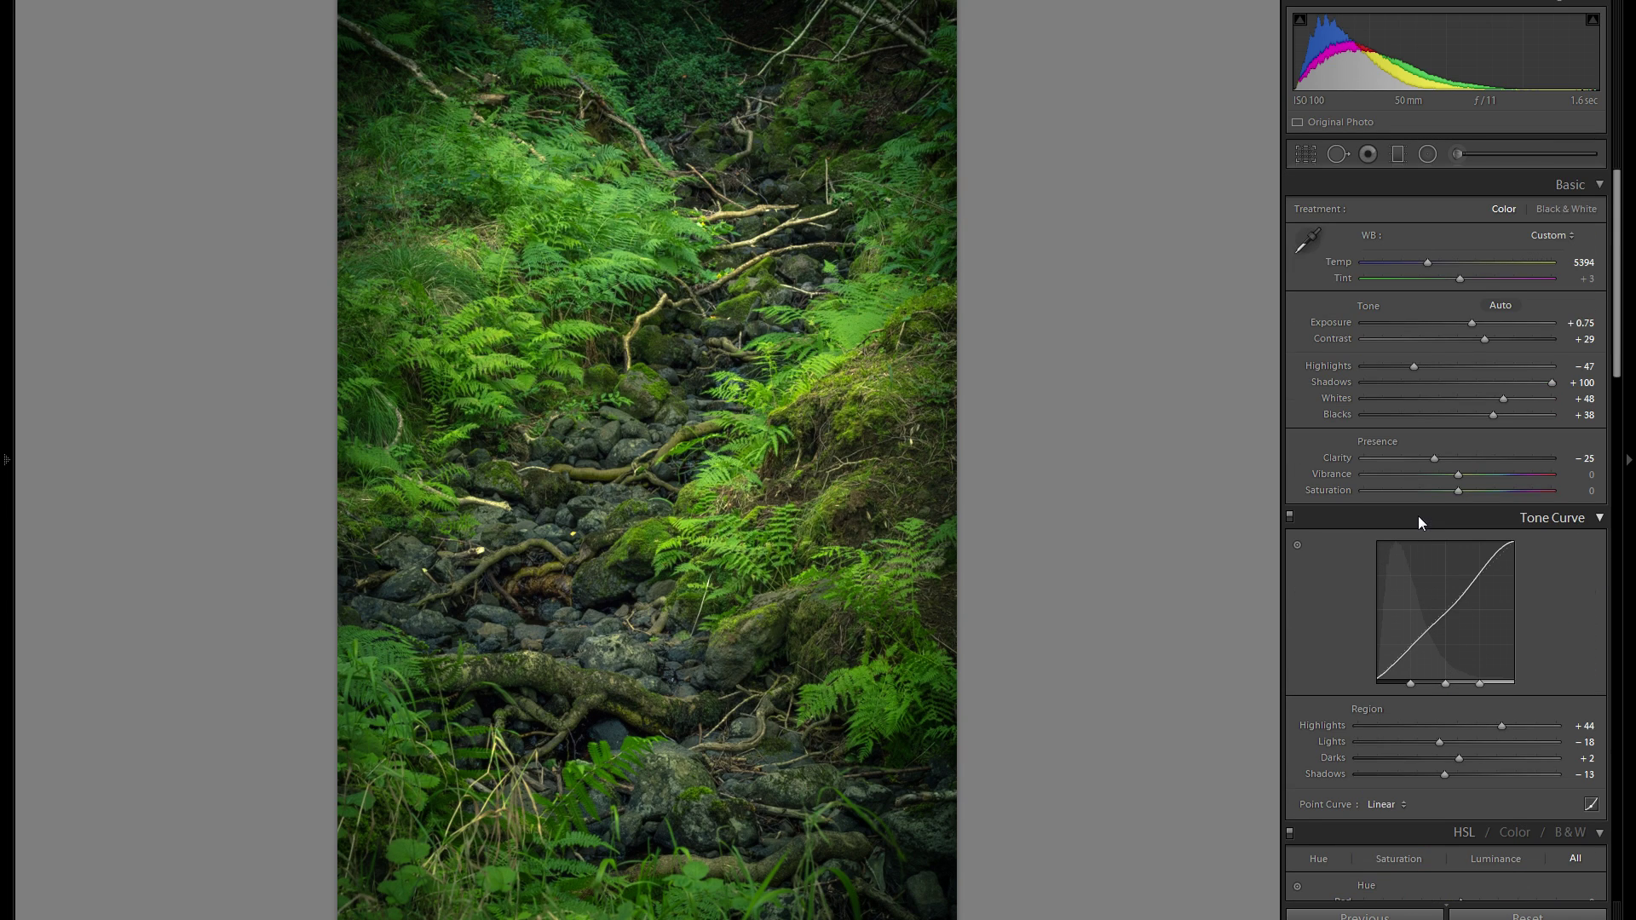
Add a graduated filter over the upper part of the photo, without a color tint, at Exposure −0.34
click(1396, 155)
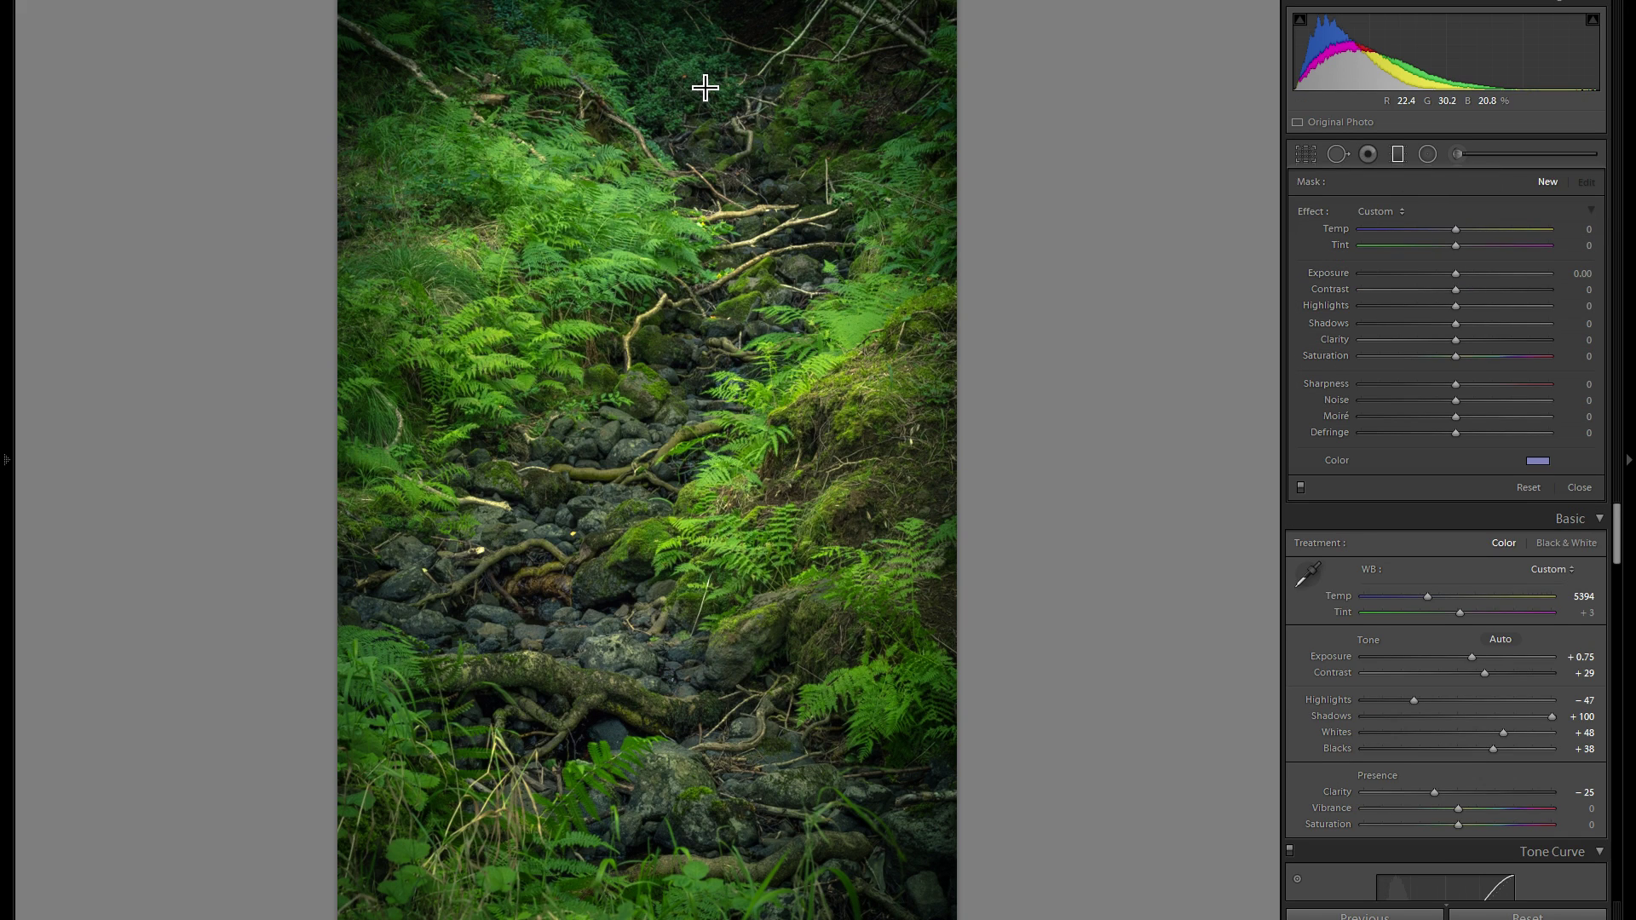
drag(676, 75, 666, 374)
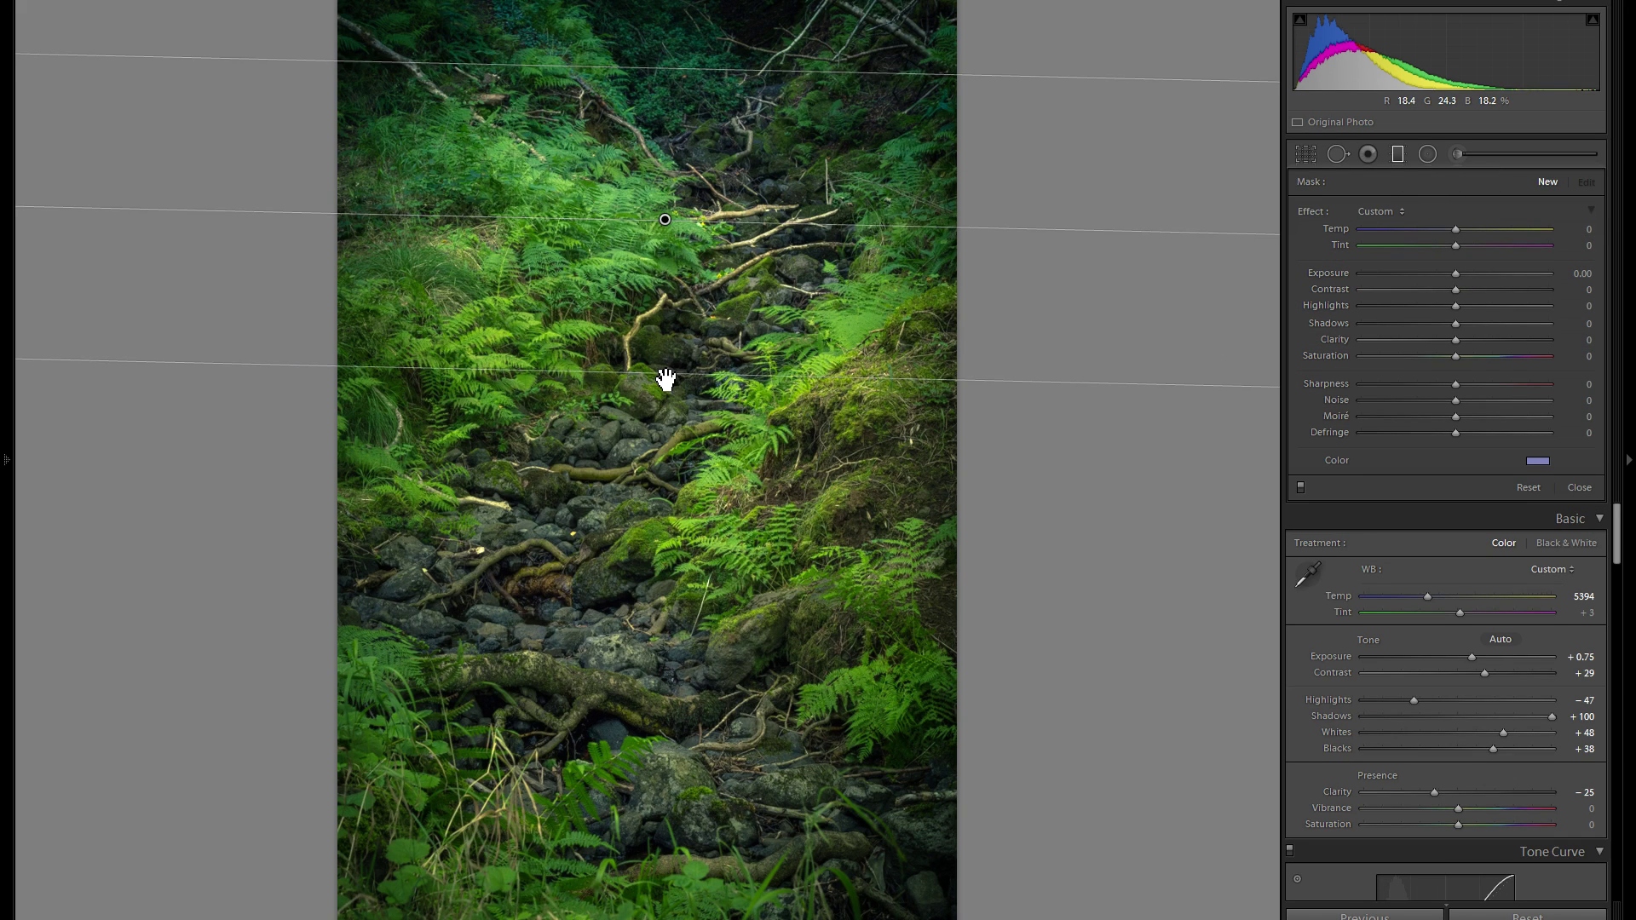
click(1538, 462)
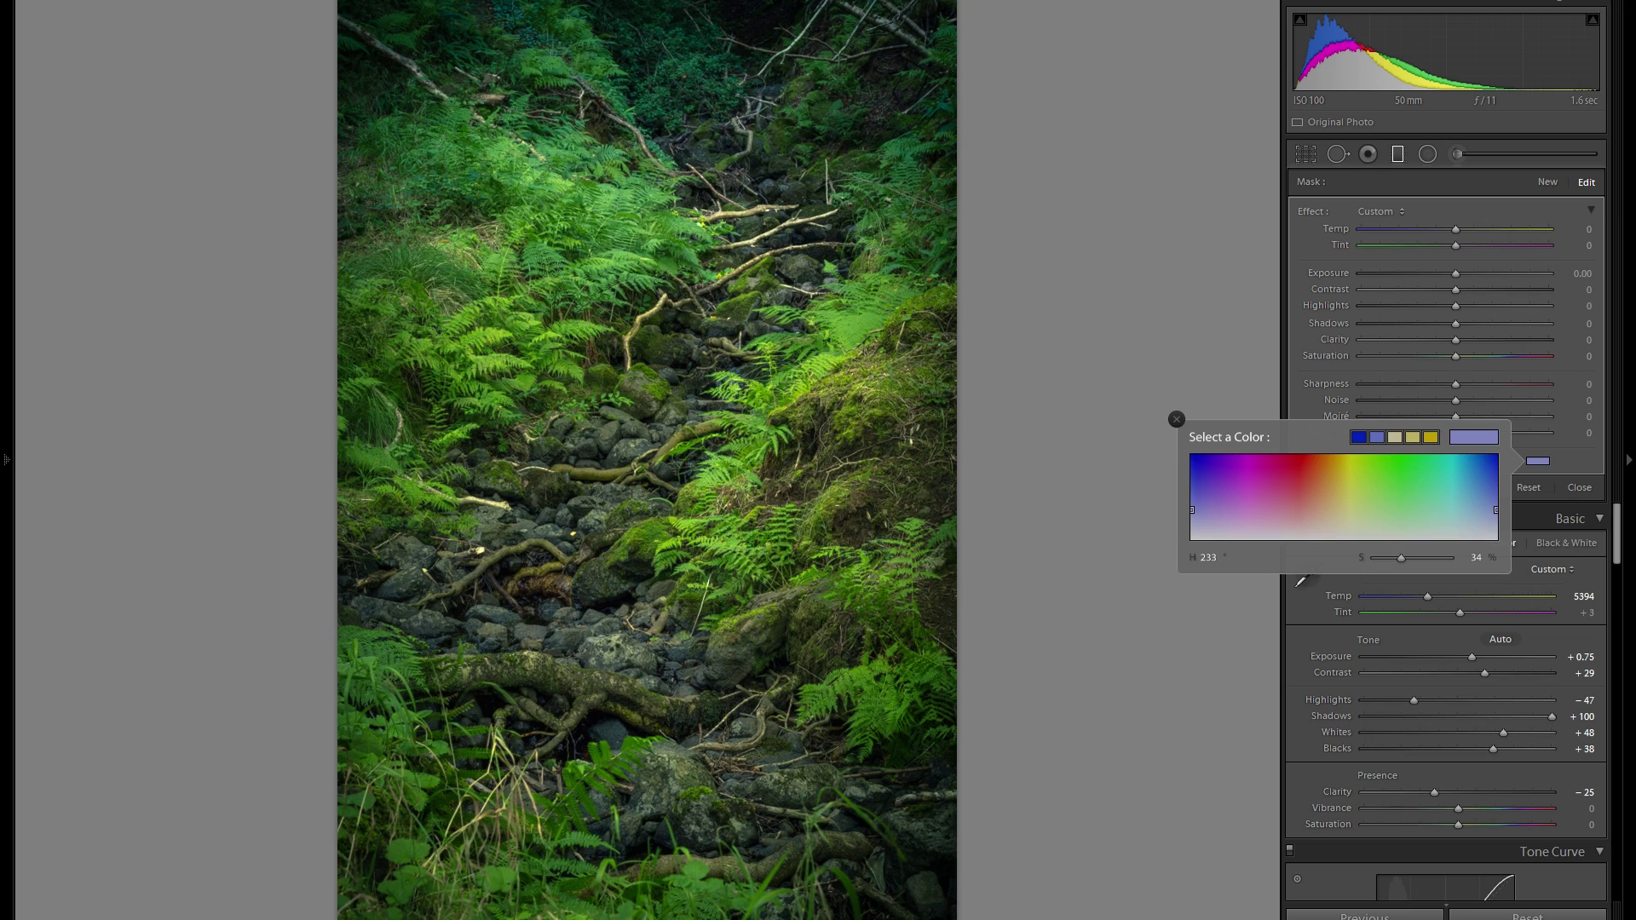
click(1176, 419)
drag(1455, 274, 1450, 275)
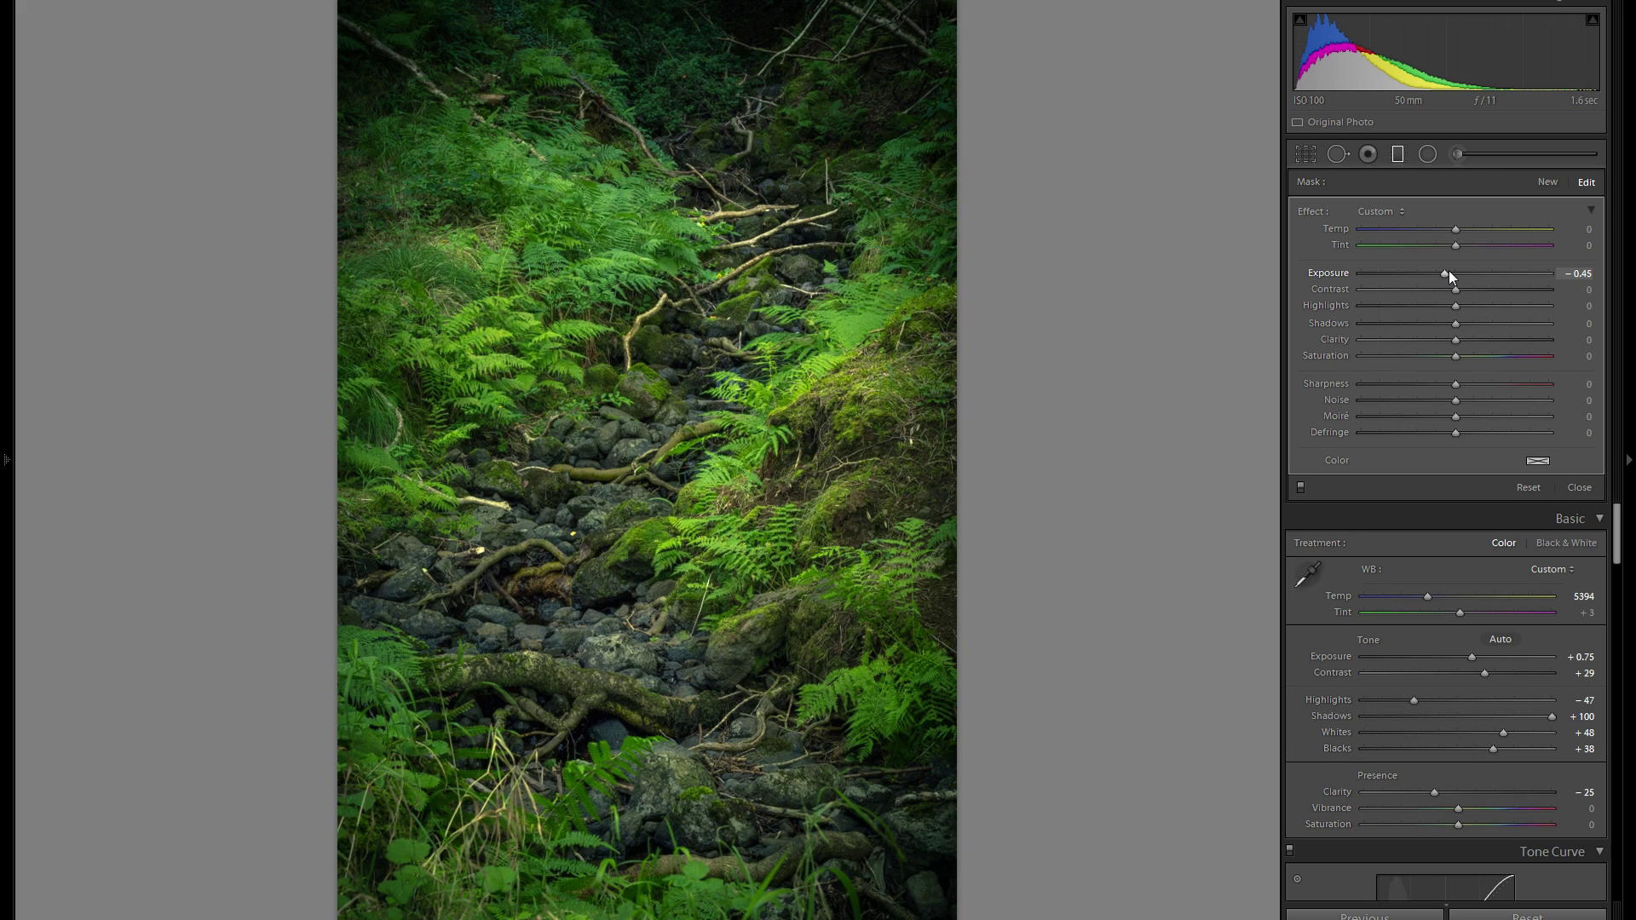
drag(1424, 273, 1431, 274)
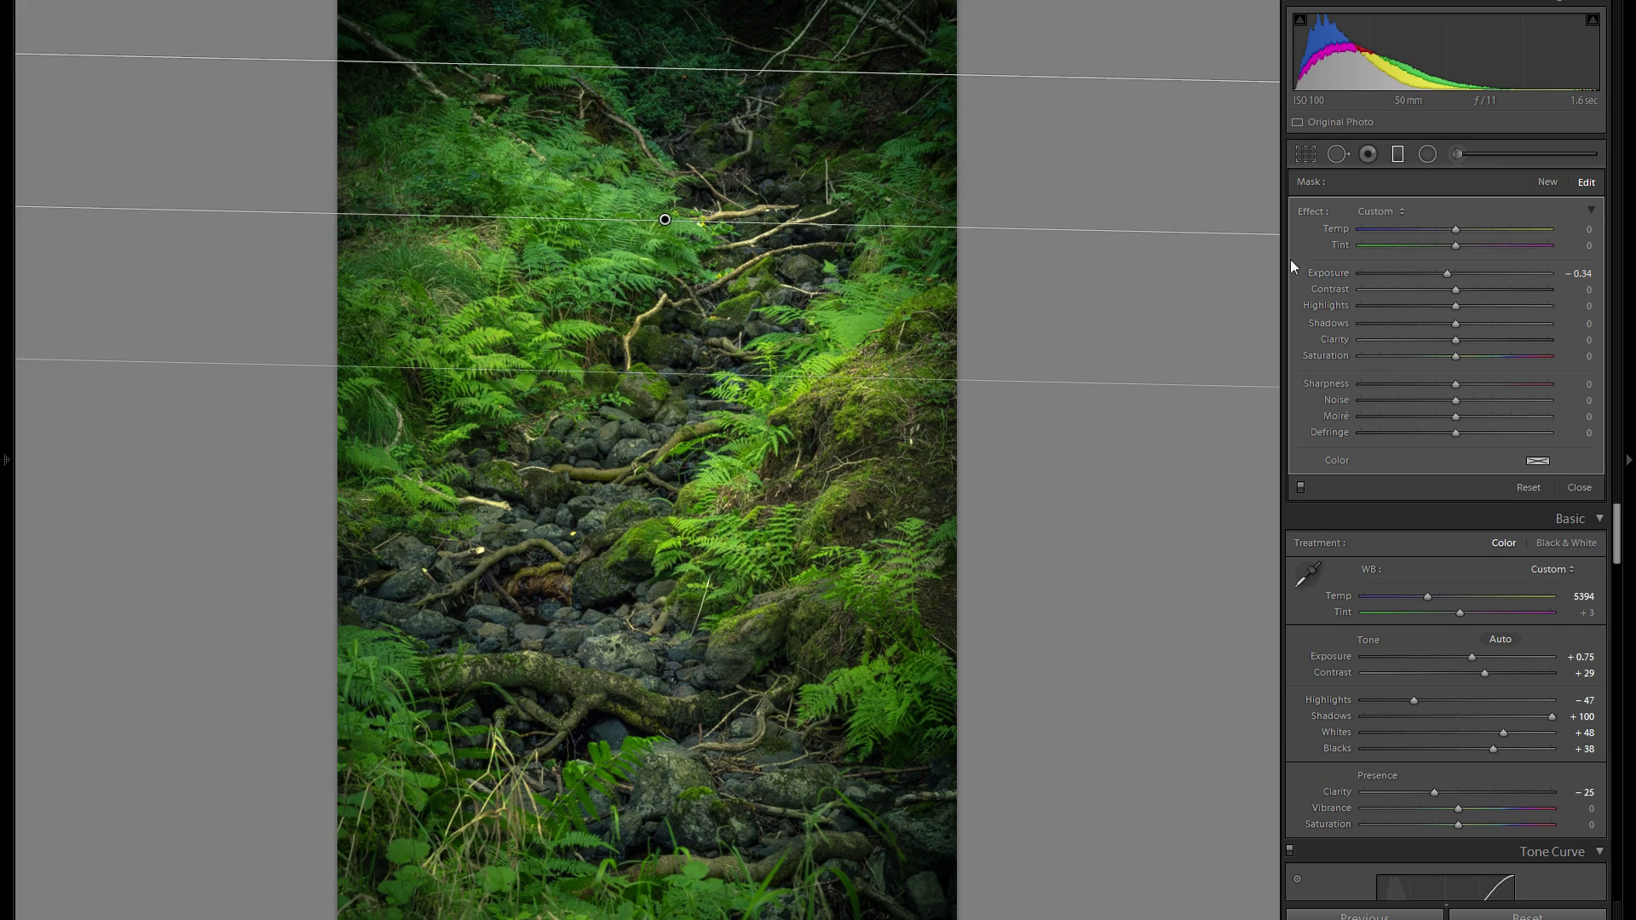
Add a second, slightly tilted graduated filter rising from the photo's lower edge and open its color selection
click(1547, 182)
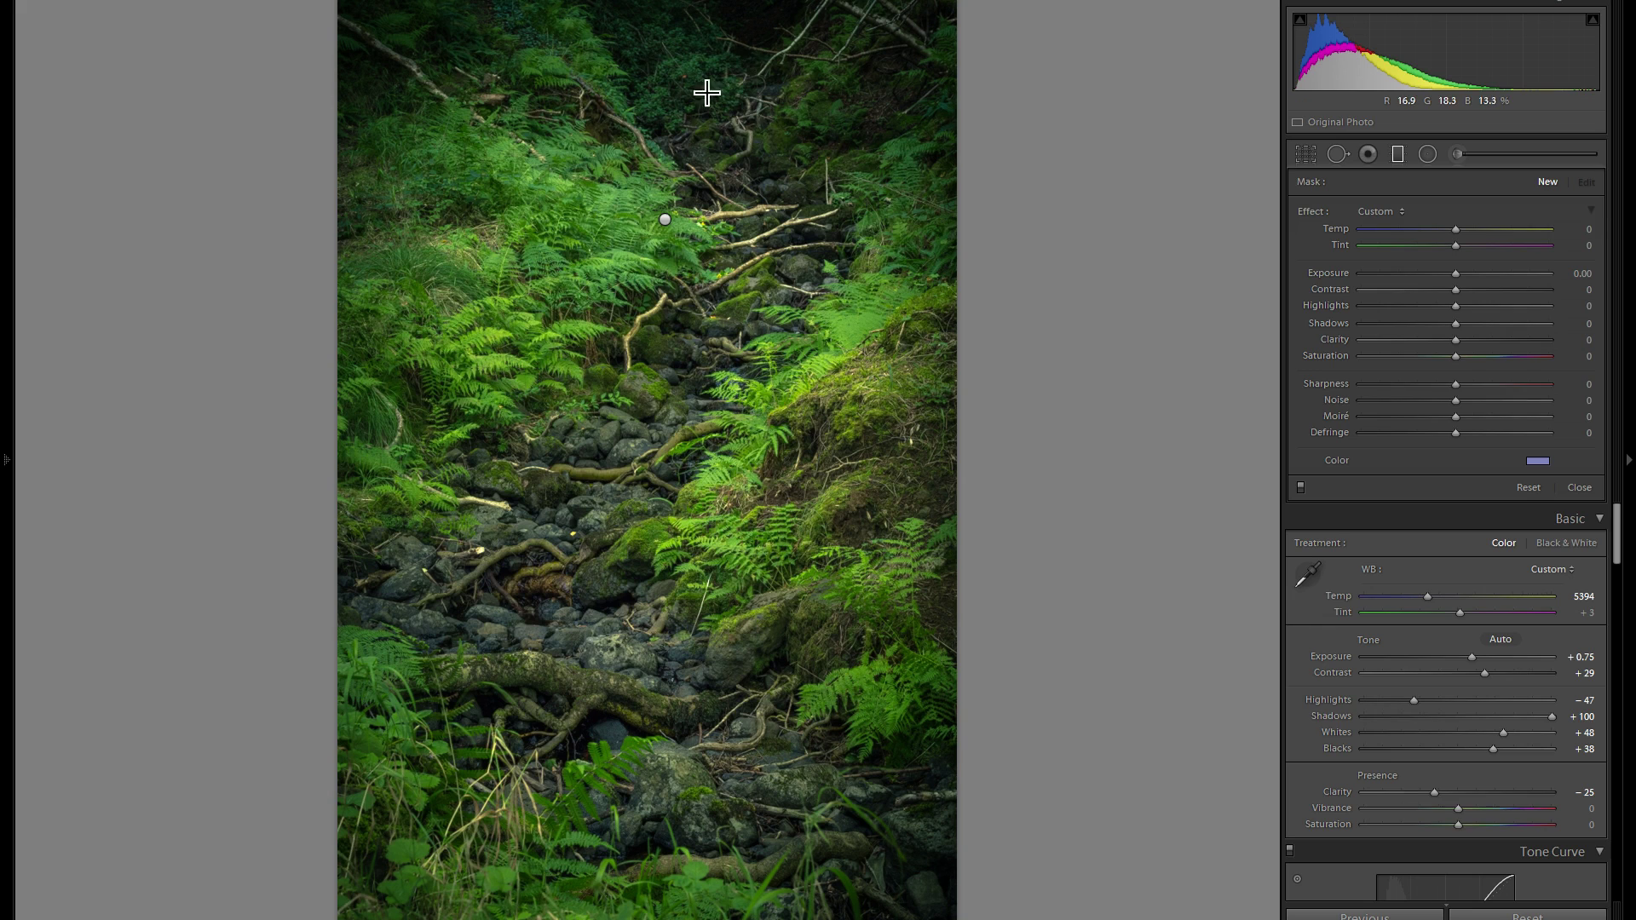
drag(686, 869, 621, 482)
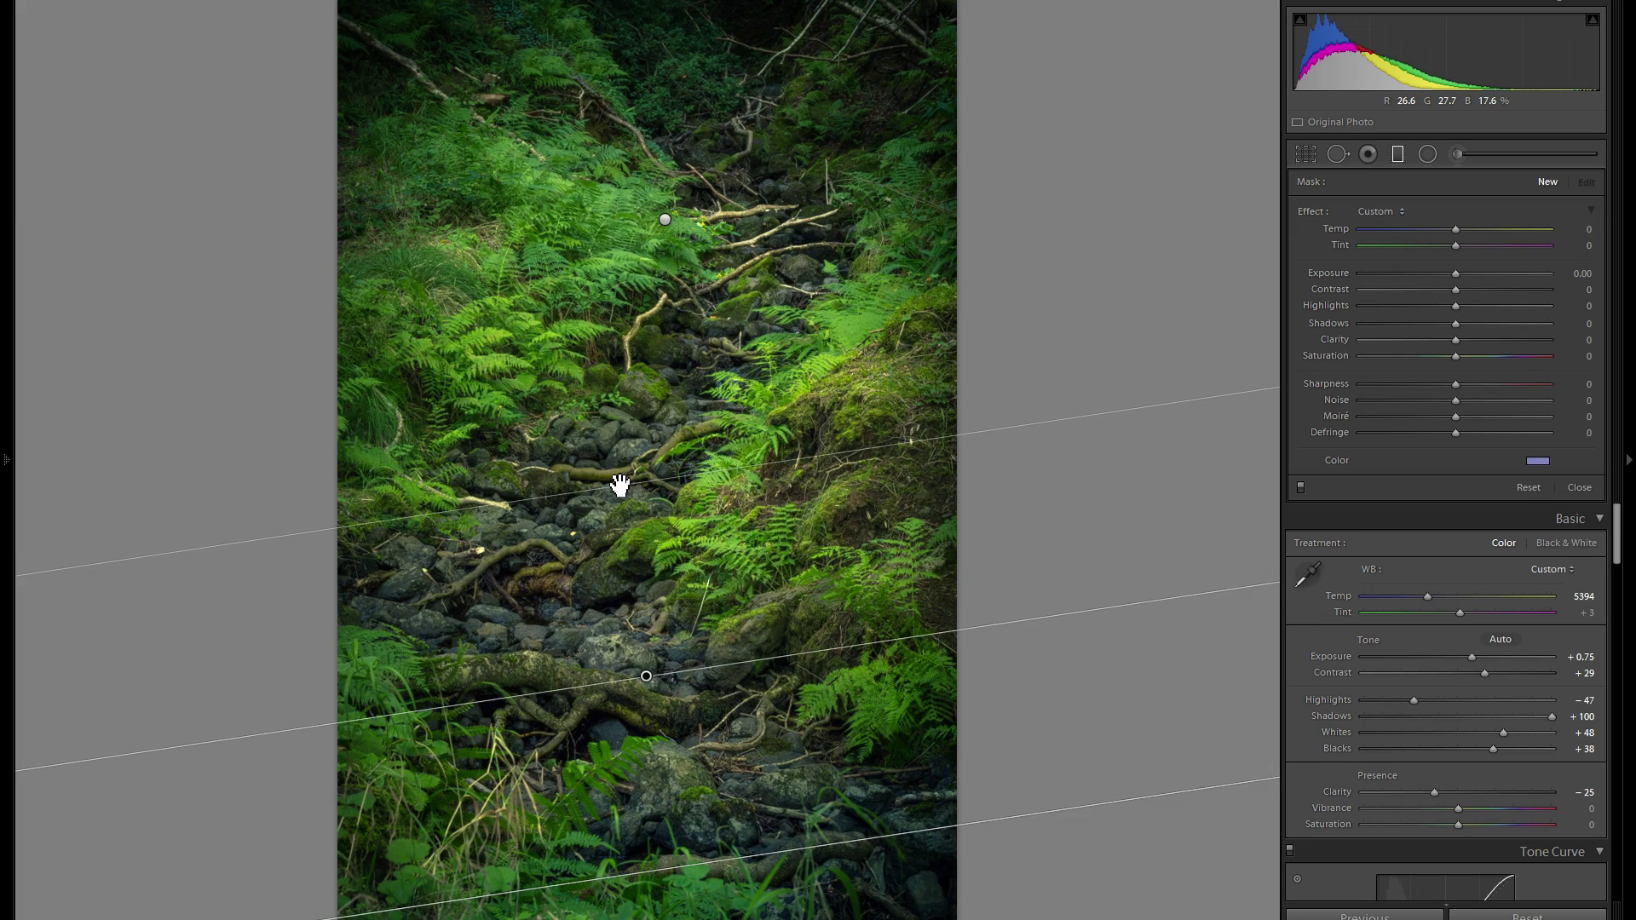
click(1537, 461)
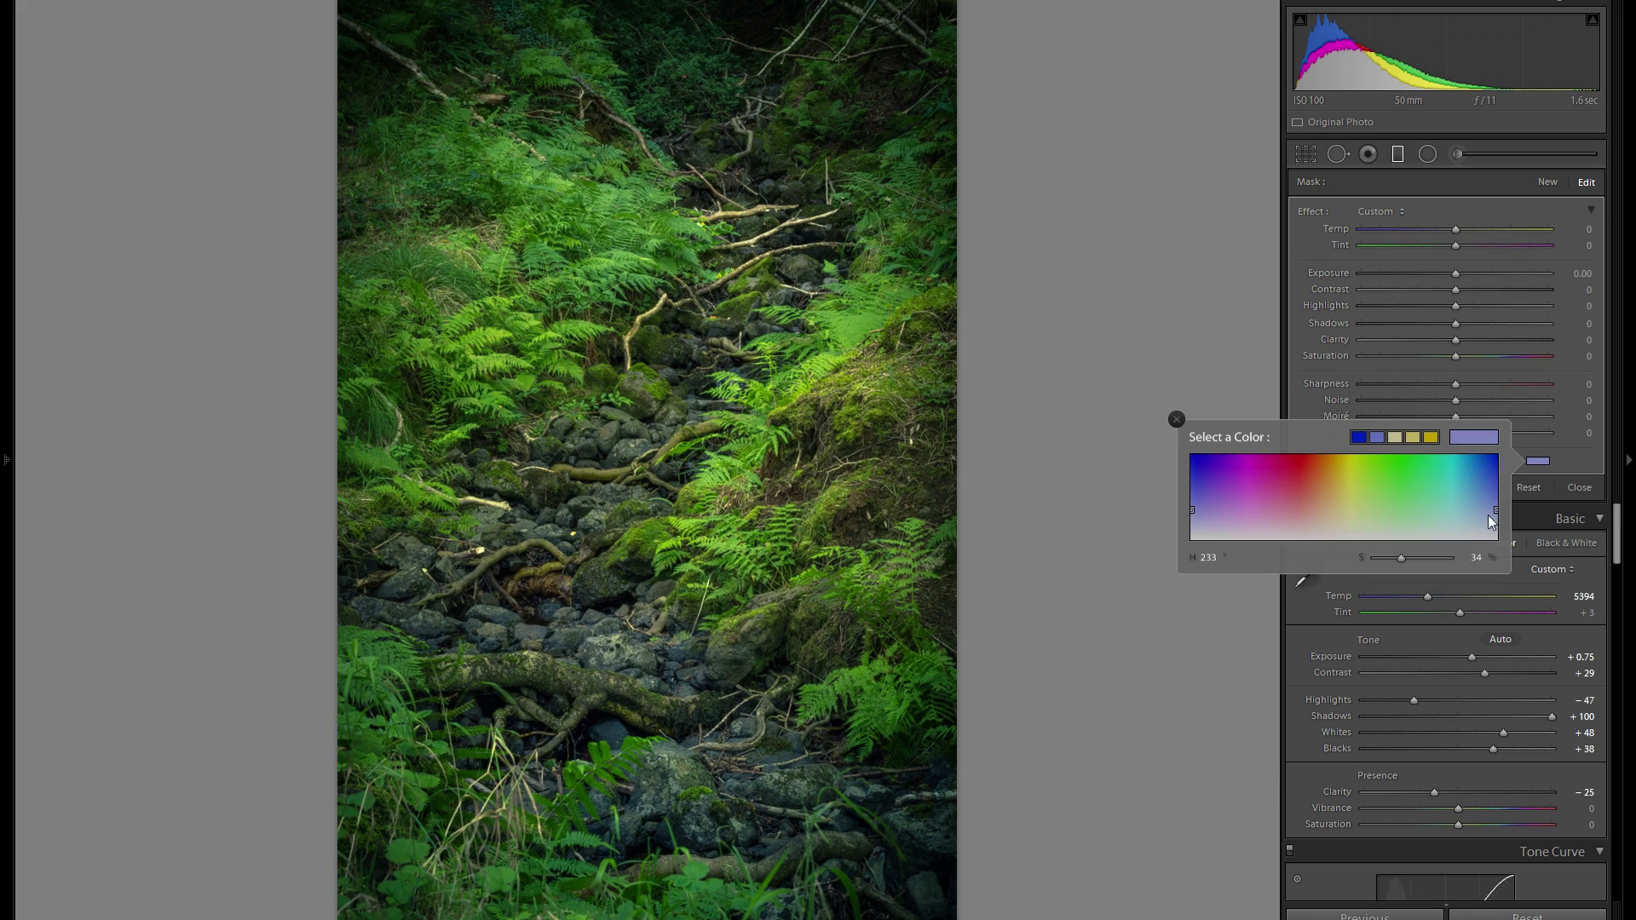
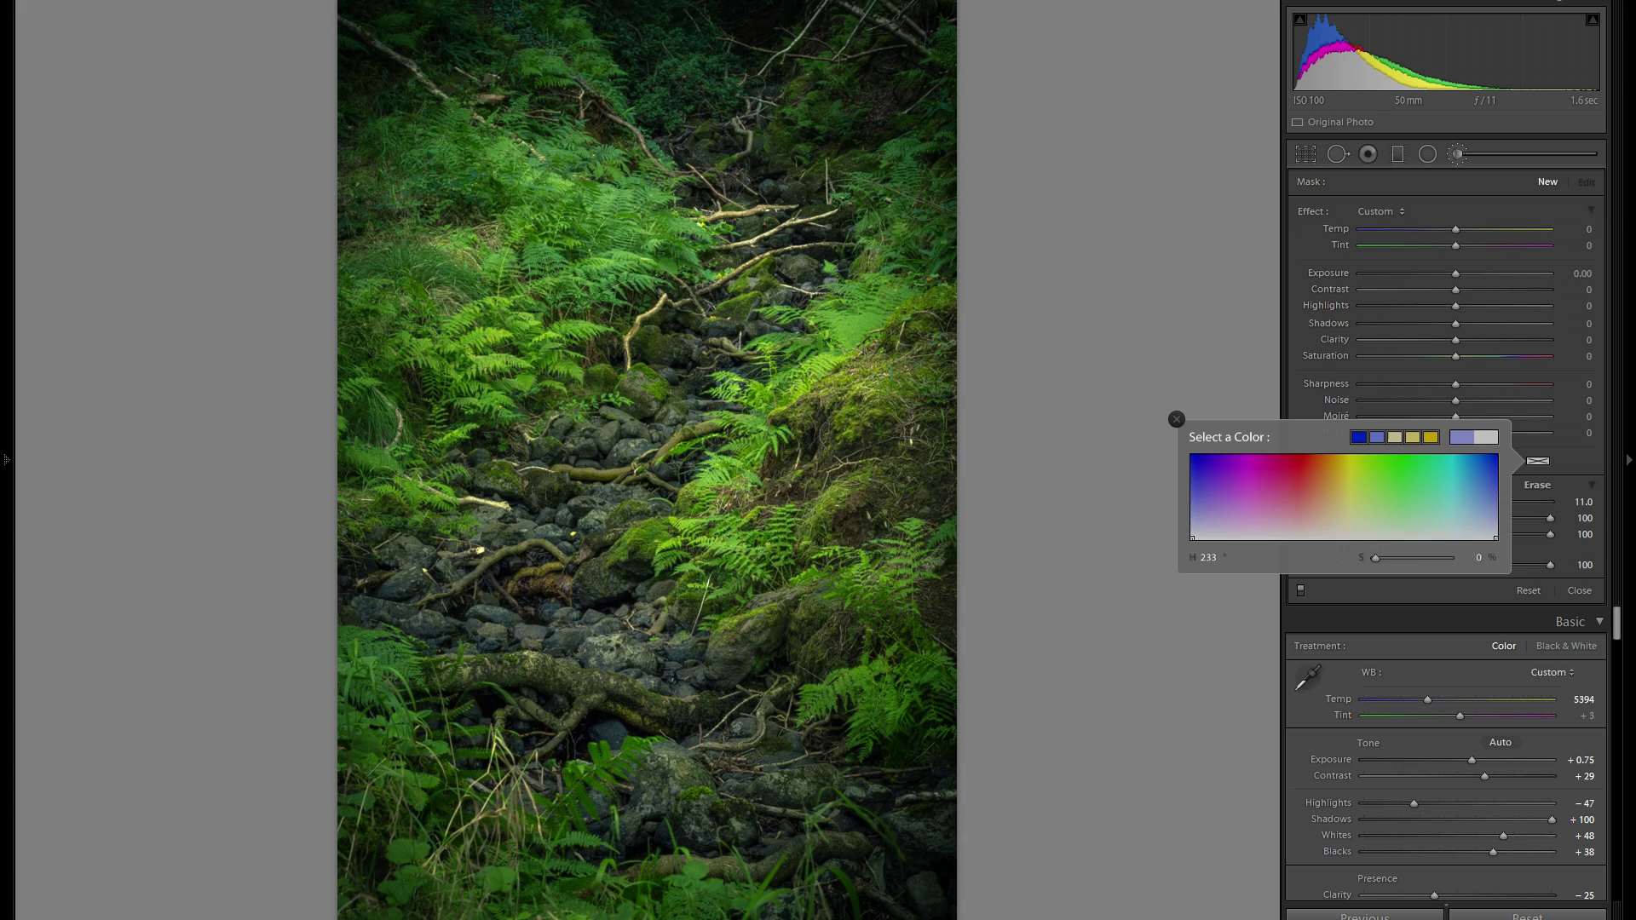
Set the Adjustment Brush to no color tint, Exposure −0.49 and Size 17
click(1176, 419)
drag(1455, 274, 1444, 275)
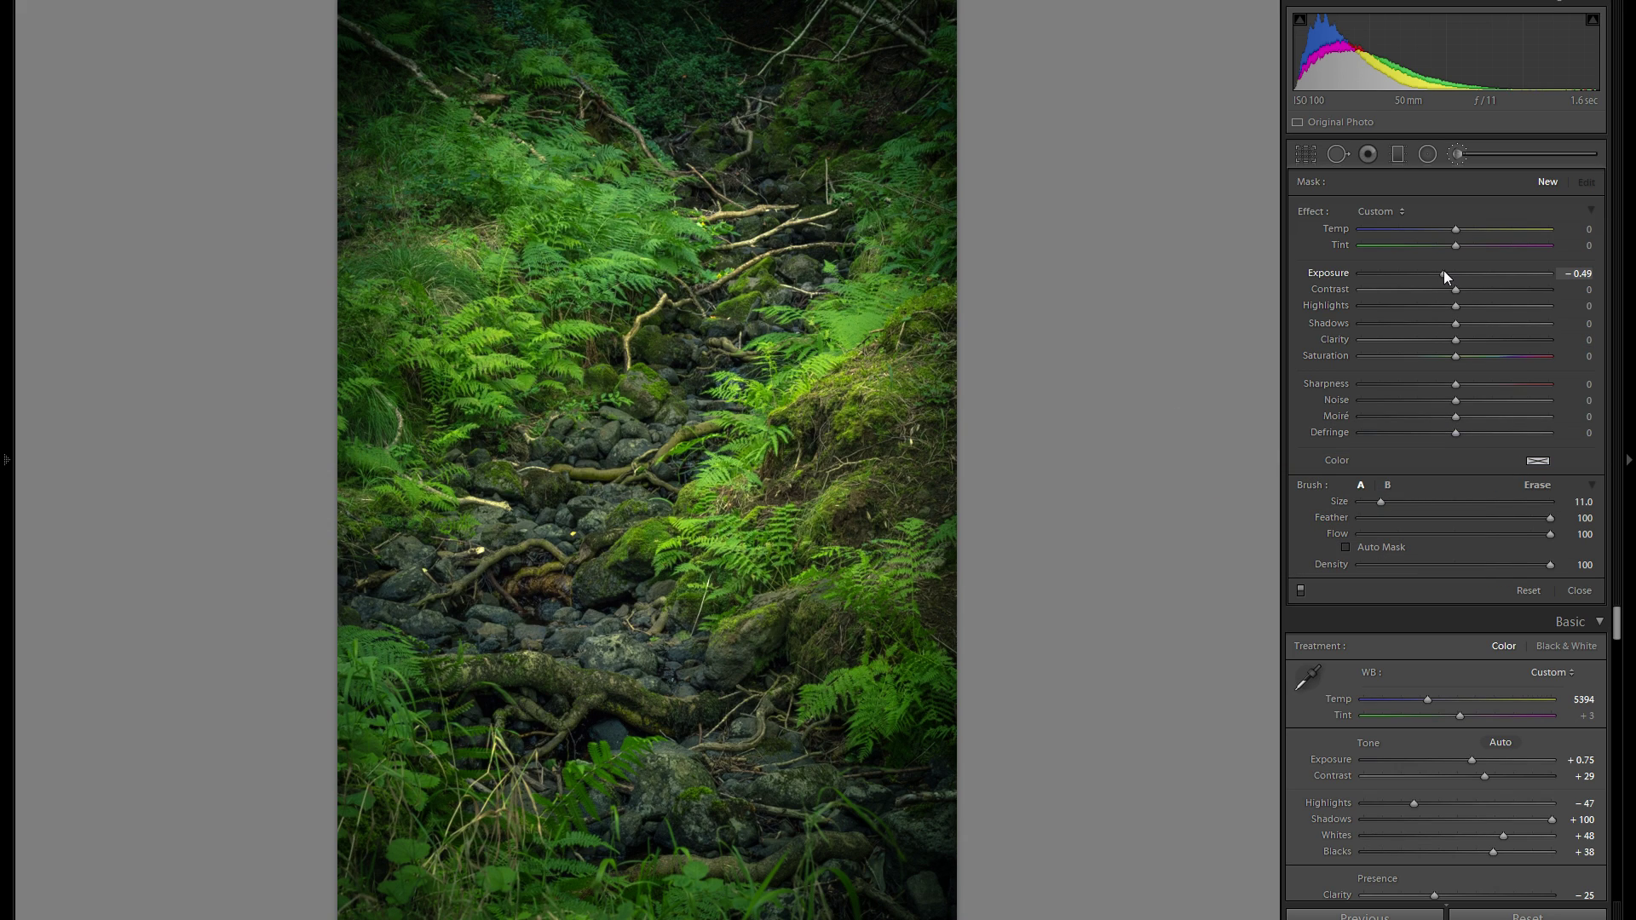
scroll(1033, 310, up, 3)
Try brush strokes with Feather 0 and Feather 100 at Exposure −2.15 on the mossy bank and stream, and delete them
drag(1541, 520, 1343, 501)
mouse_move(818, 277)
mouse_down()
mouse_move(852, 537)
mouse_move(916, 511)
mouse_up()
drag(1440, 275, 1404, 278)
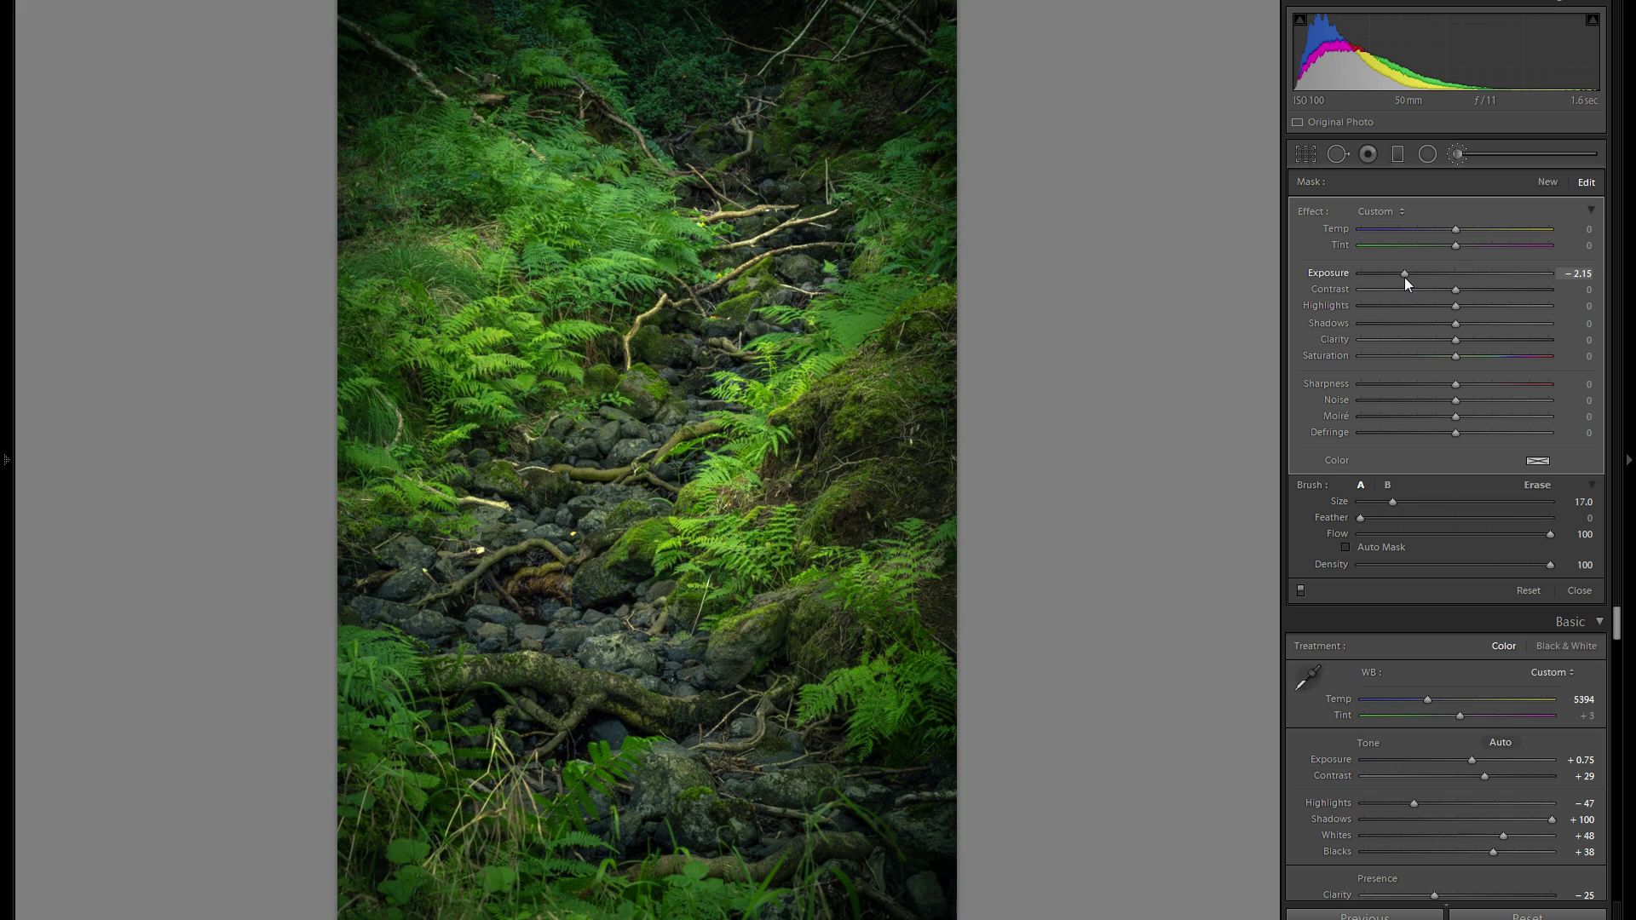
double_click(1471, 520)
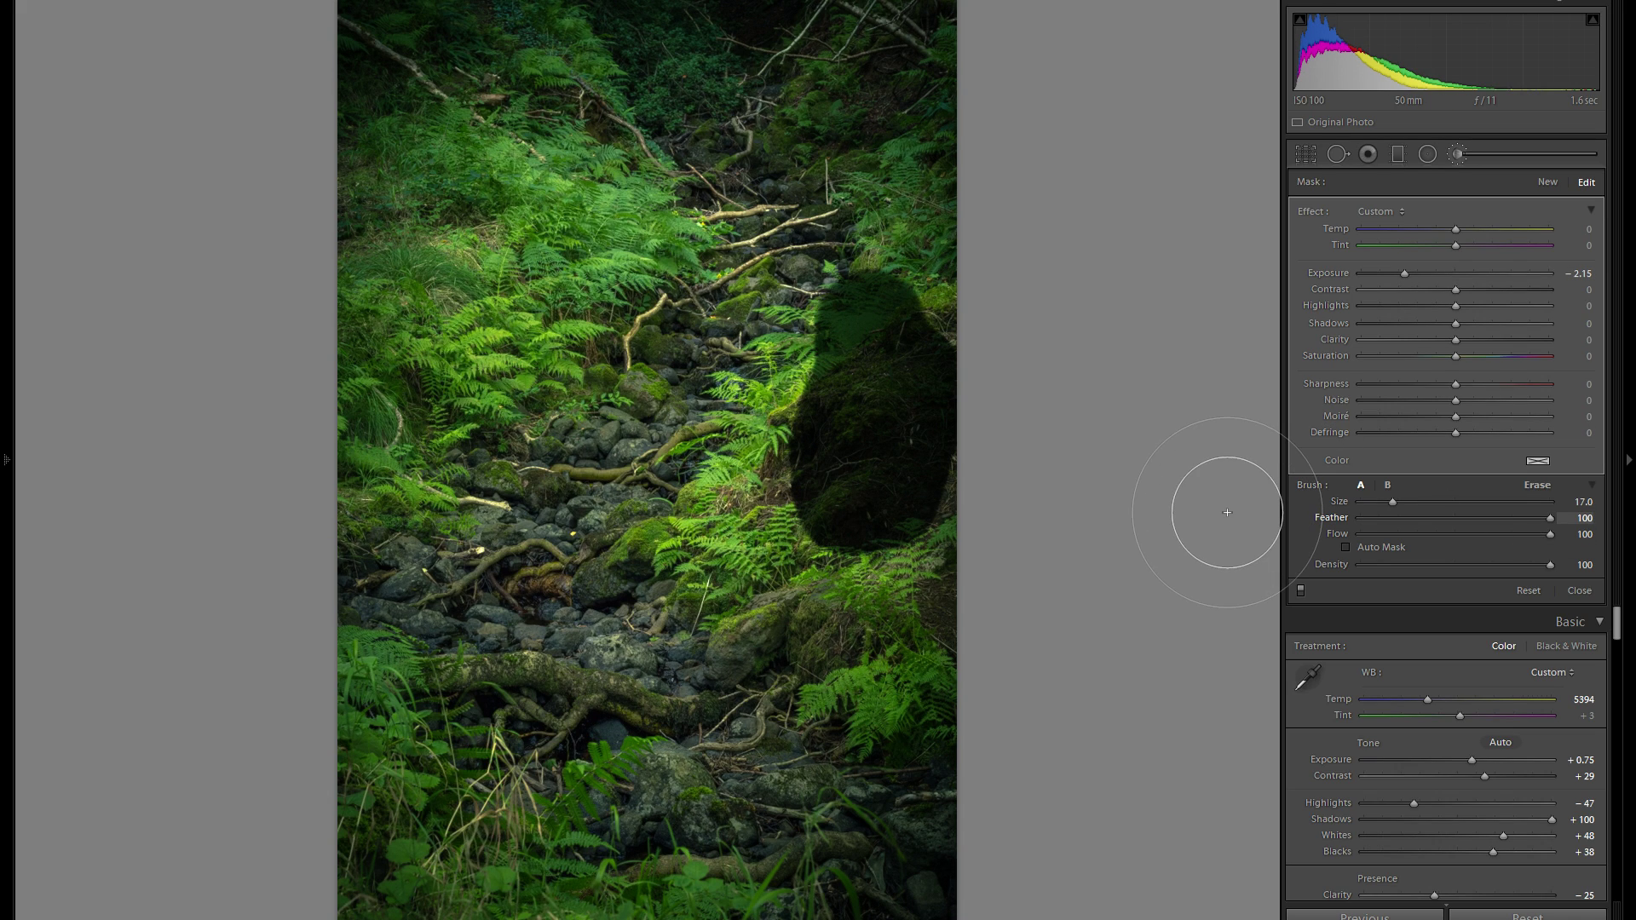
mouse_move(810, 282)
mouse_down()
mouse_move(682, 409)
mouse_move(694, 493)
mouse_up()
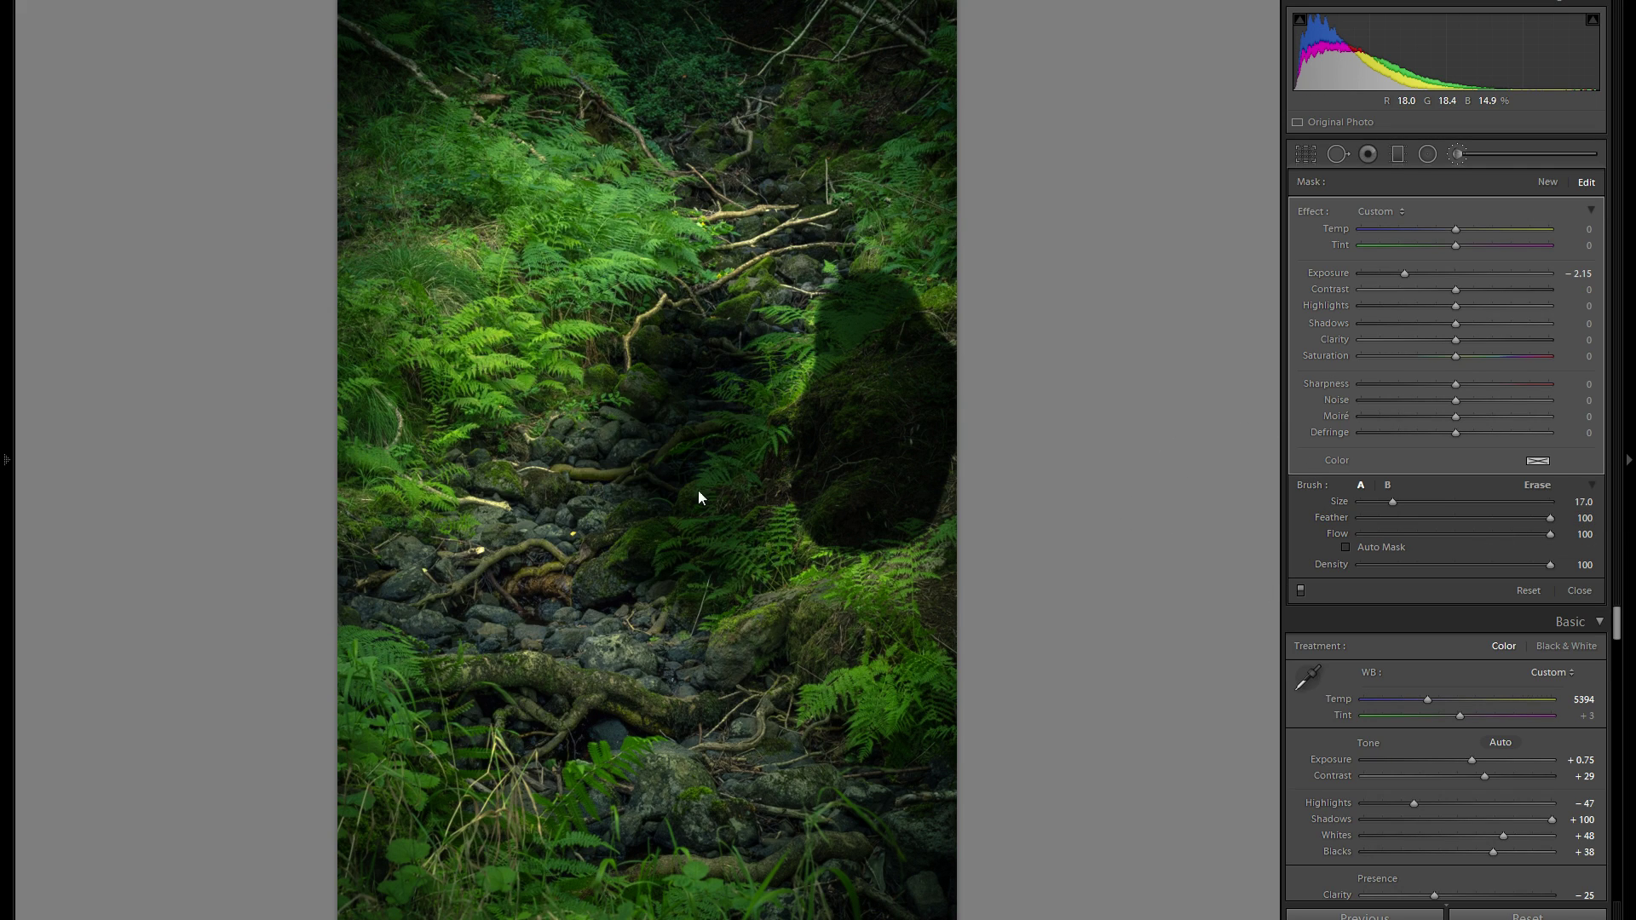
right_click(871, 324)
click(903, 347)
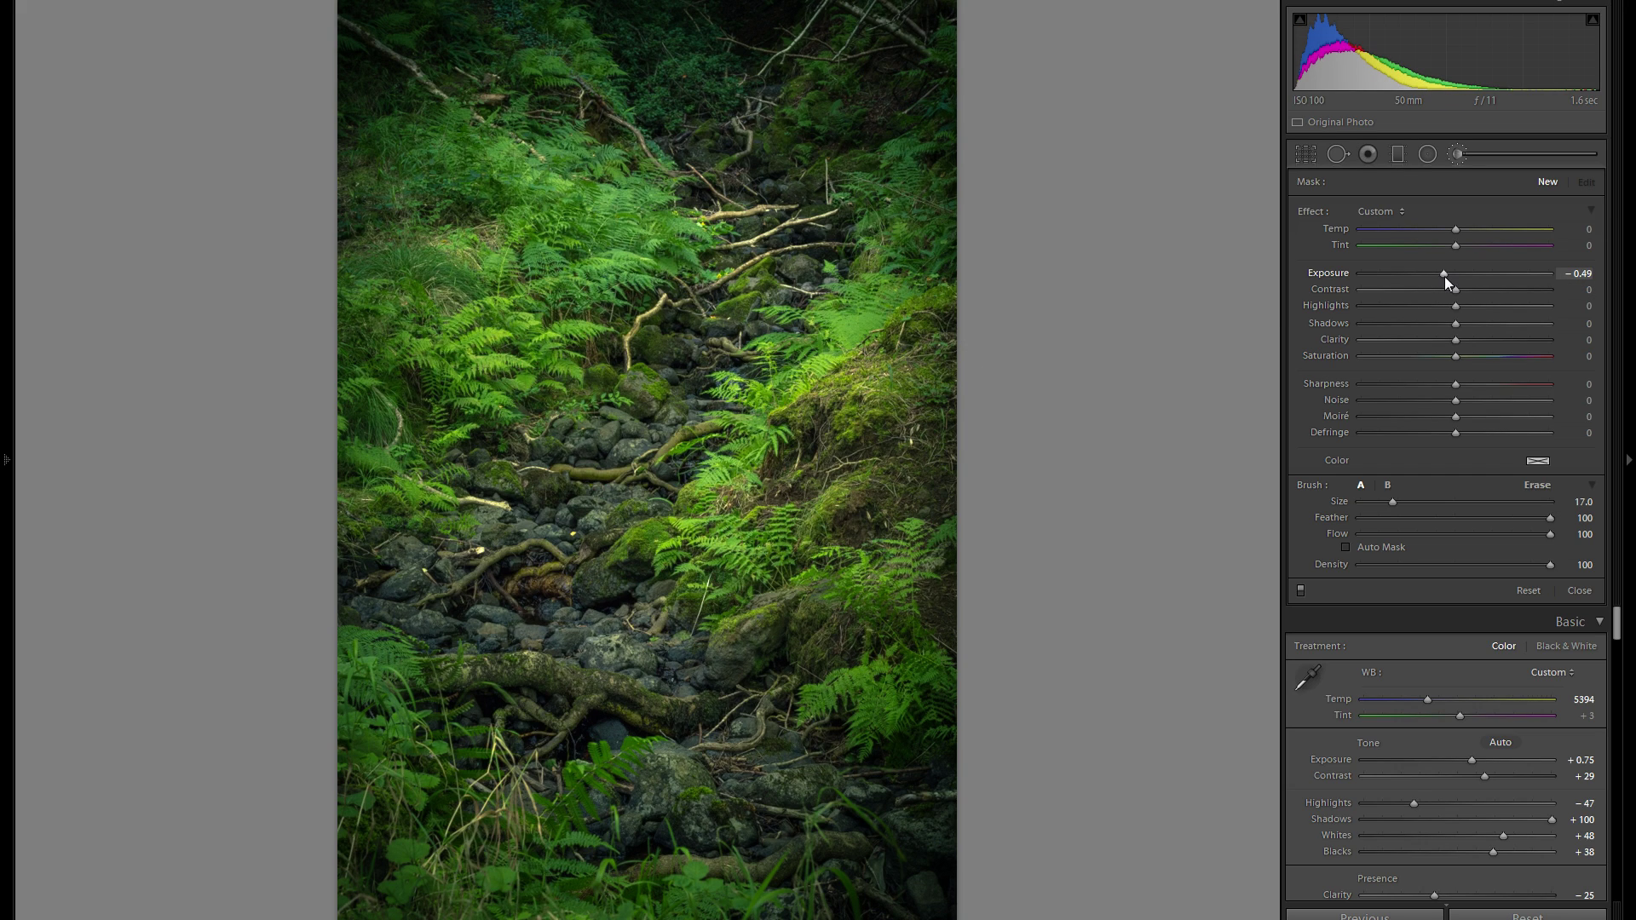
Darken the photo's outer areas with a soft brush at Exposure −0.49 and compare the brush adjustments off and on
drag(929, 141, 929, 571)
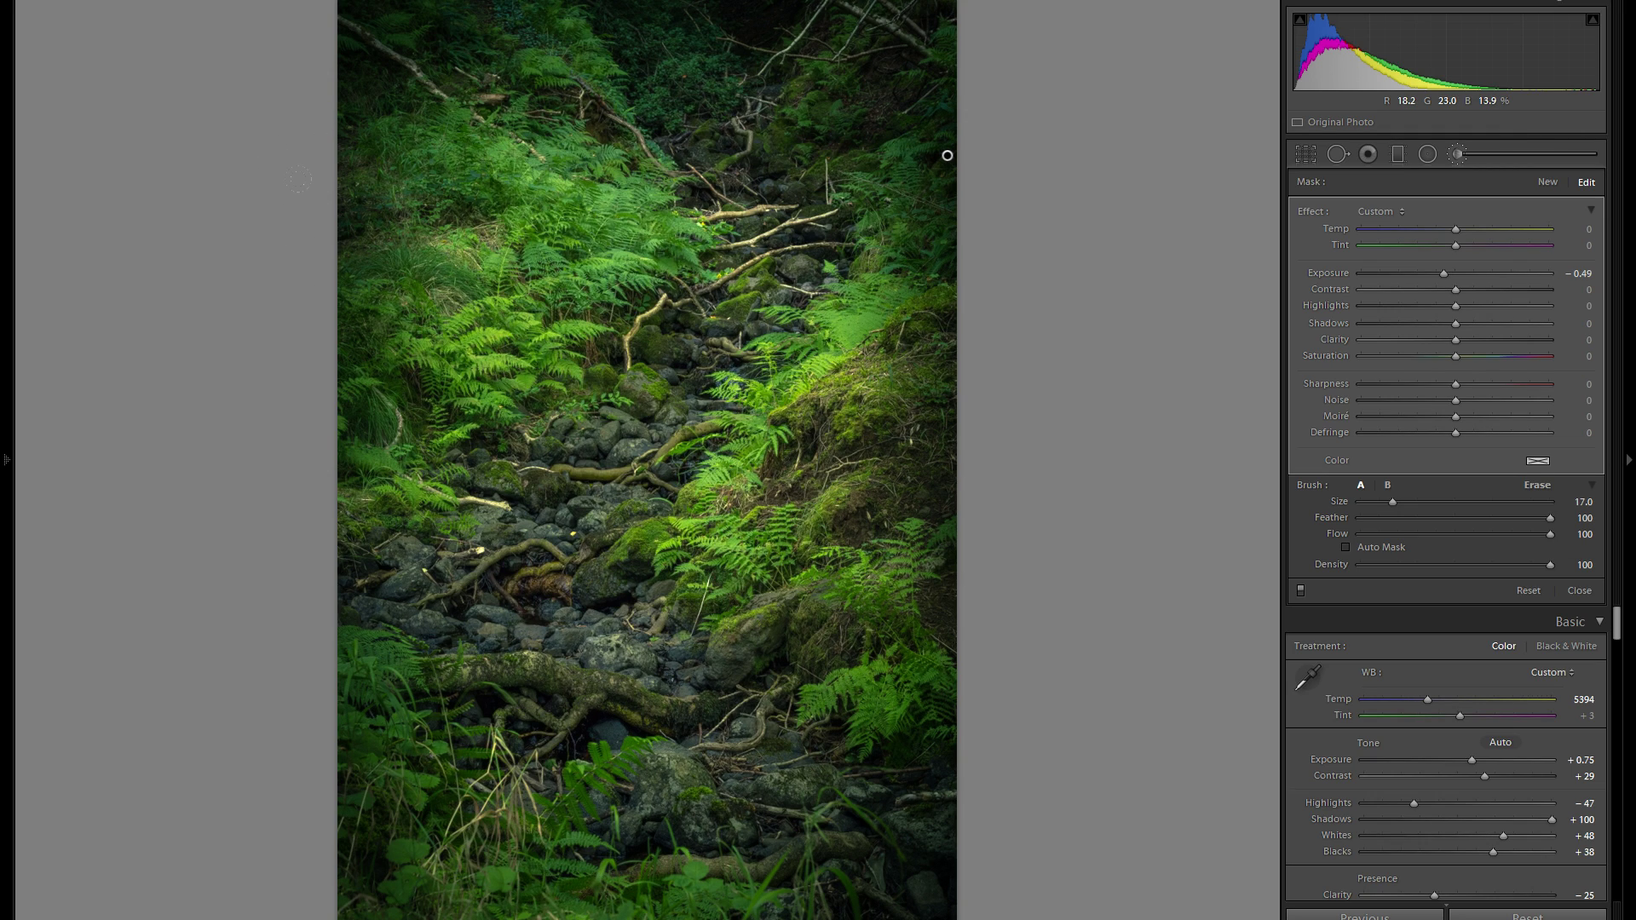
click(1301, 591)
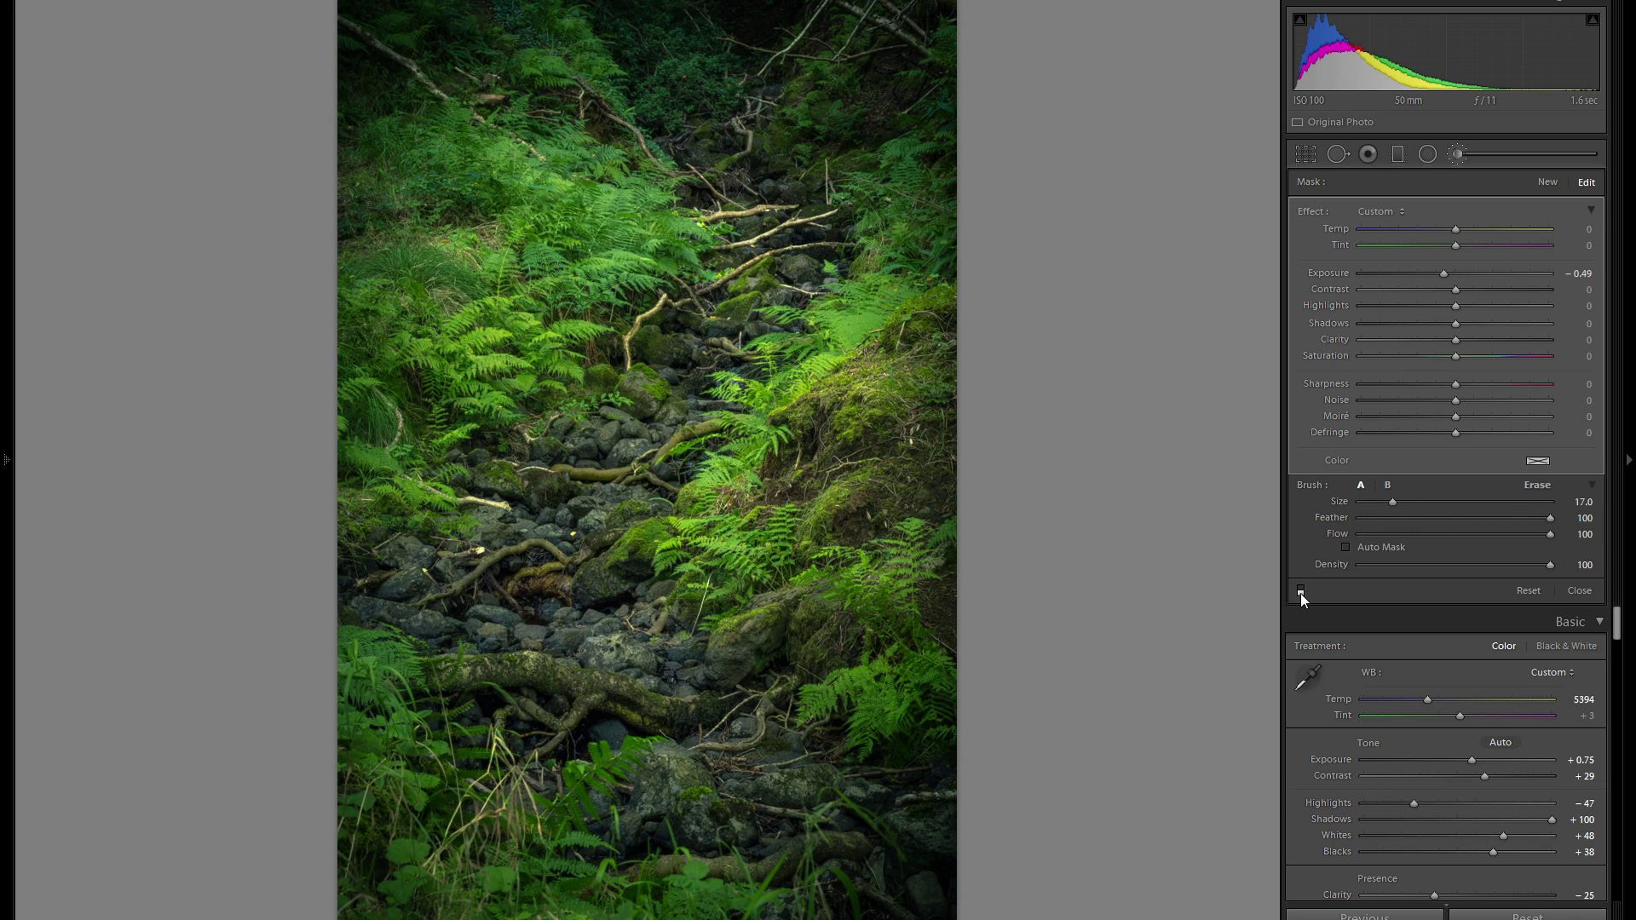
click(1300, 591)
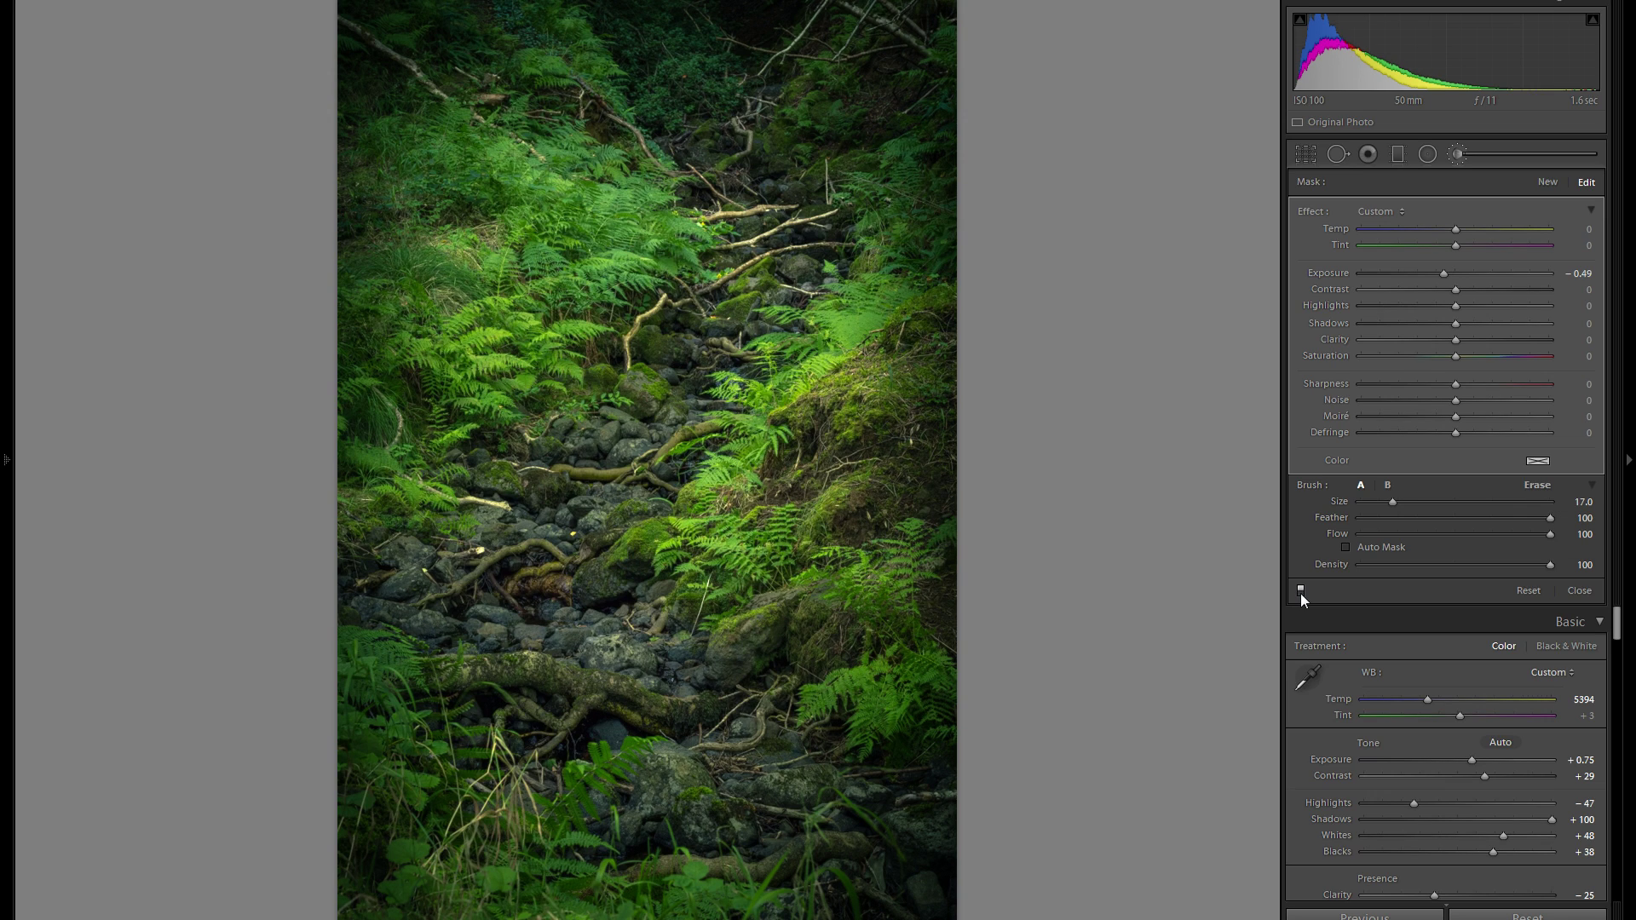
click(1460, 154)
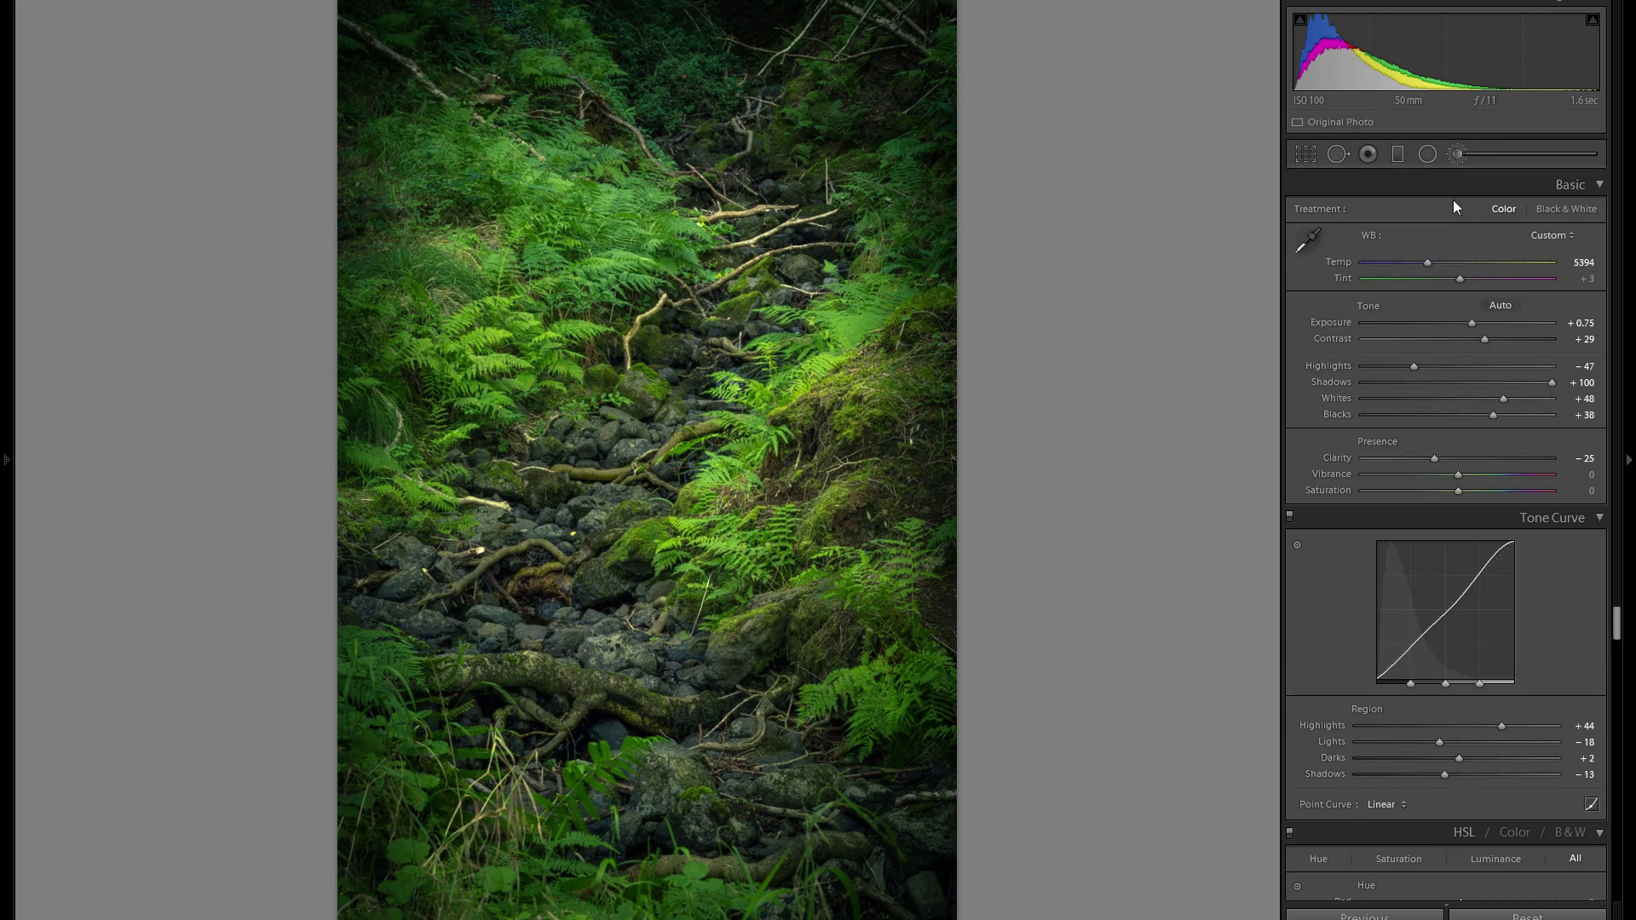
scroll(1347, 457, down, 10)
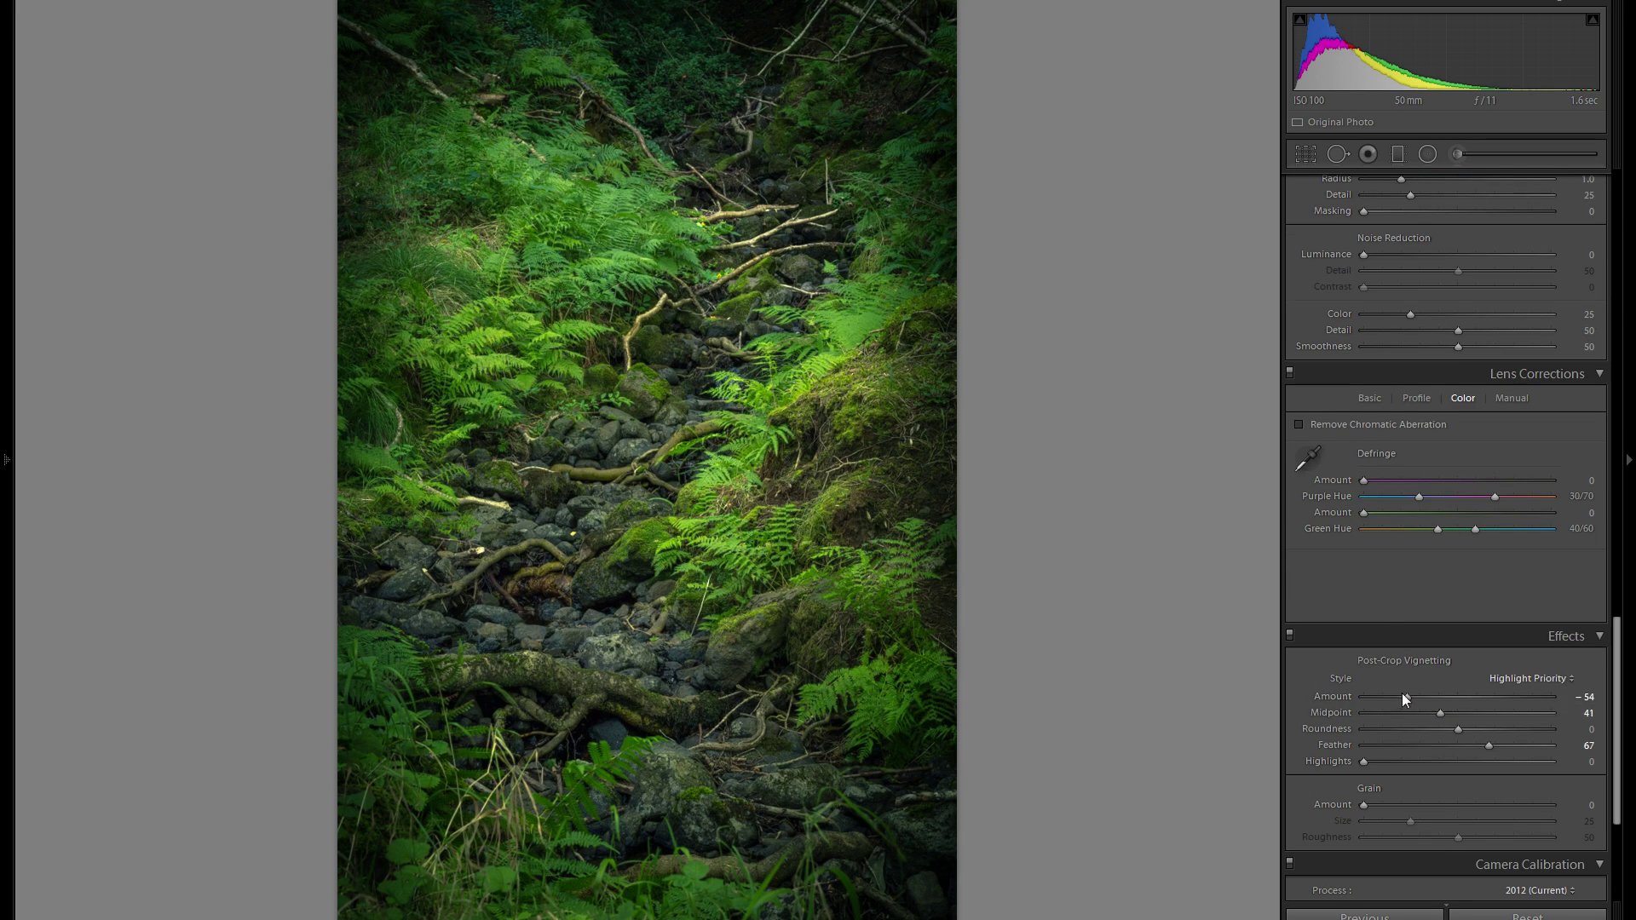
scroll(1449, 686, up, 15)
scroll(1423, 597, down, 10)
scroll(1364, 605, down, 5)
scroll(1447, 533, up, 20)
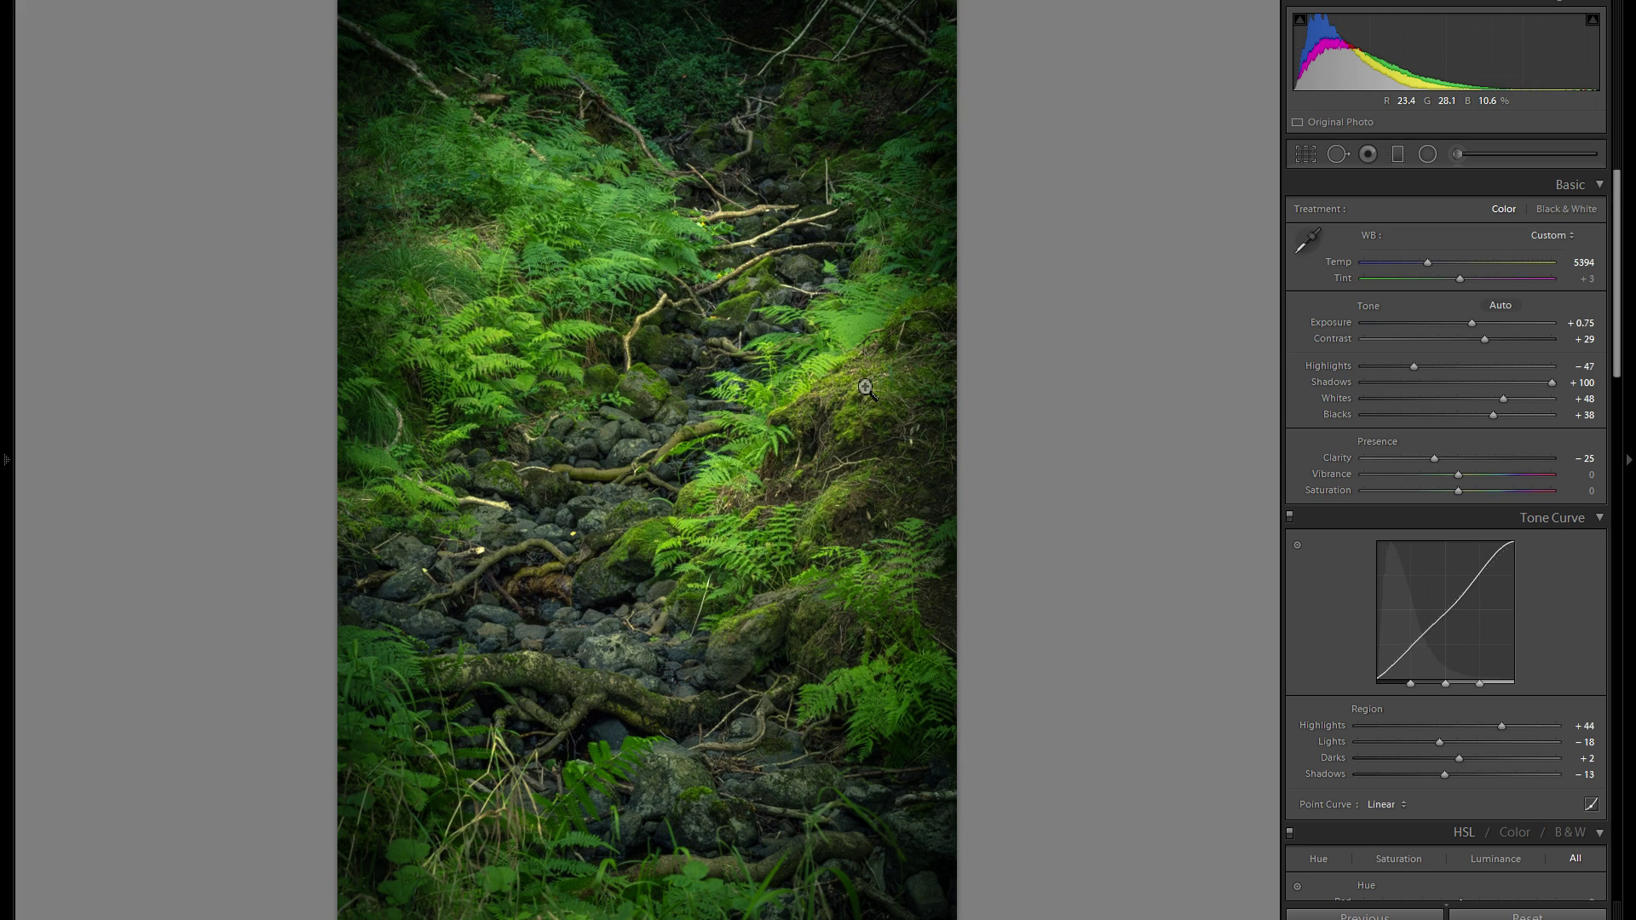
Add a radial filter with an inverted mask over the bright ferns beside the stream and set its Exposure to 0.60
click(1428, 154)
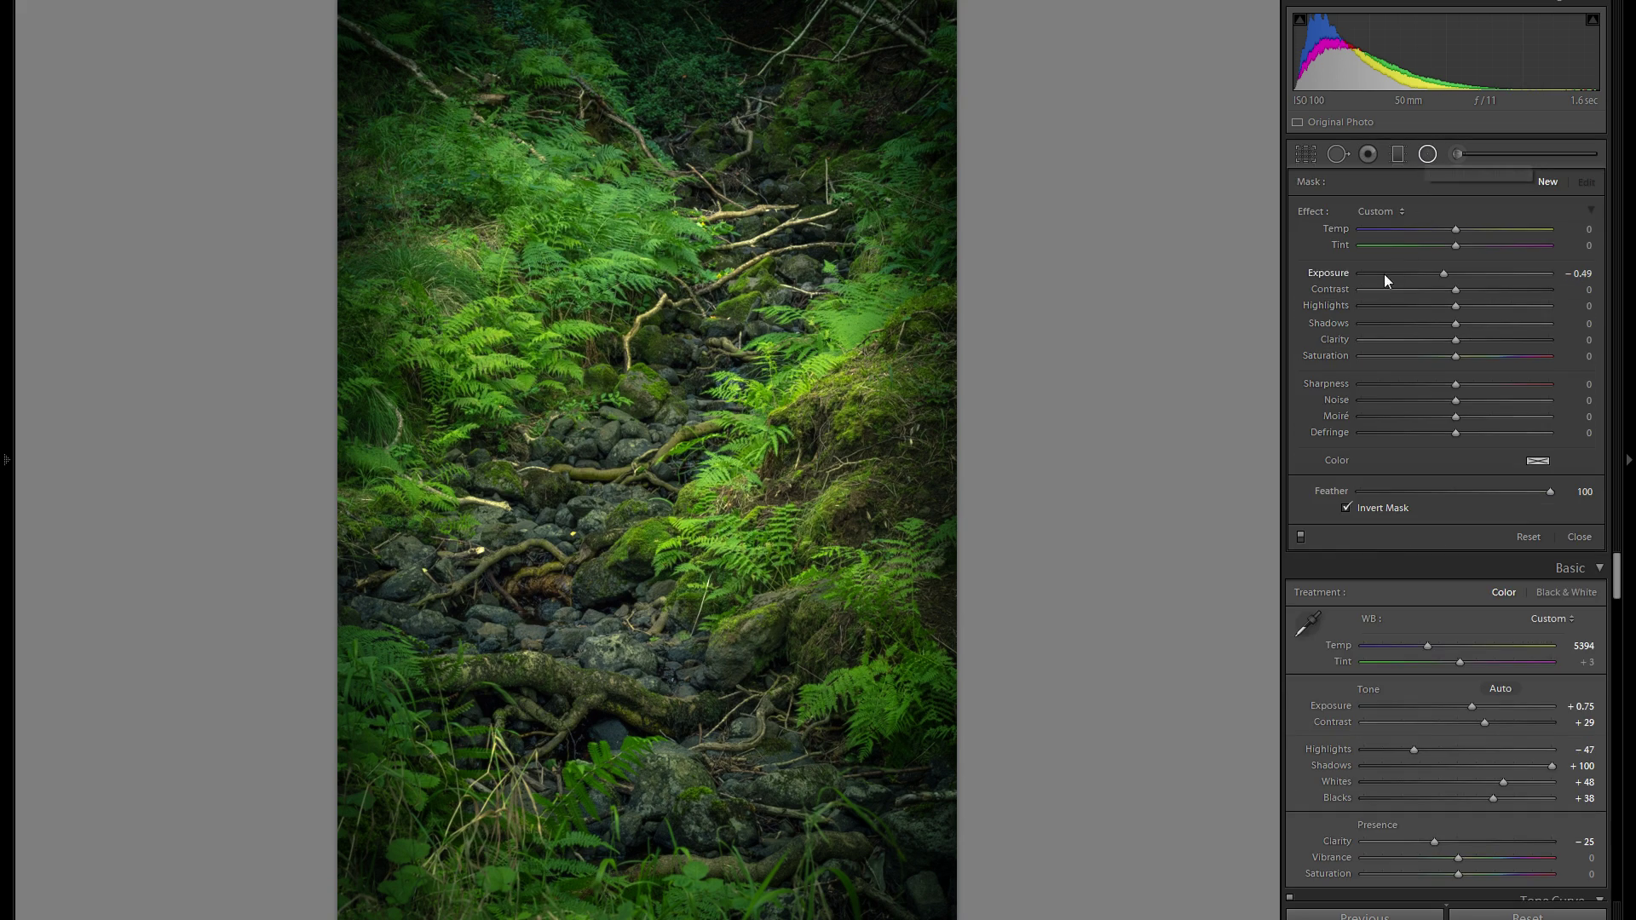
double_click(1337, 273)
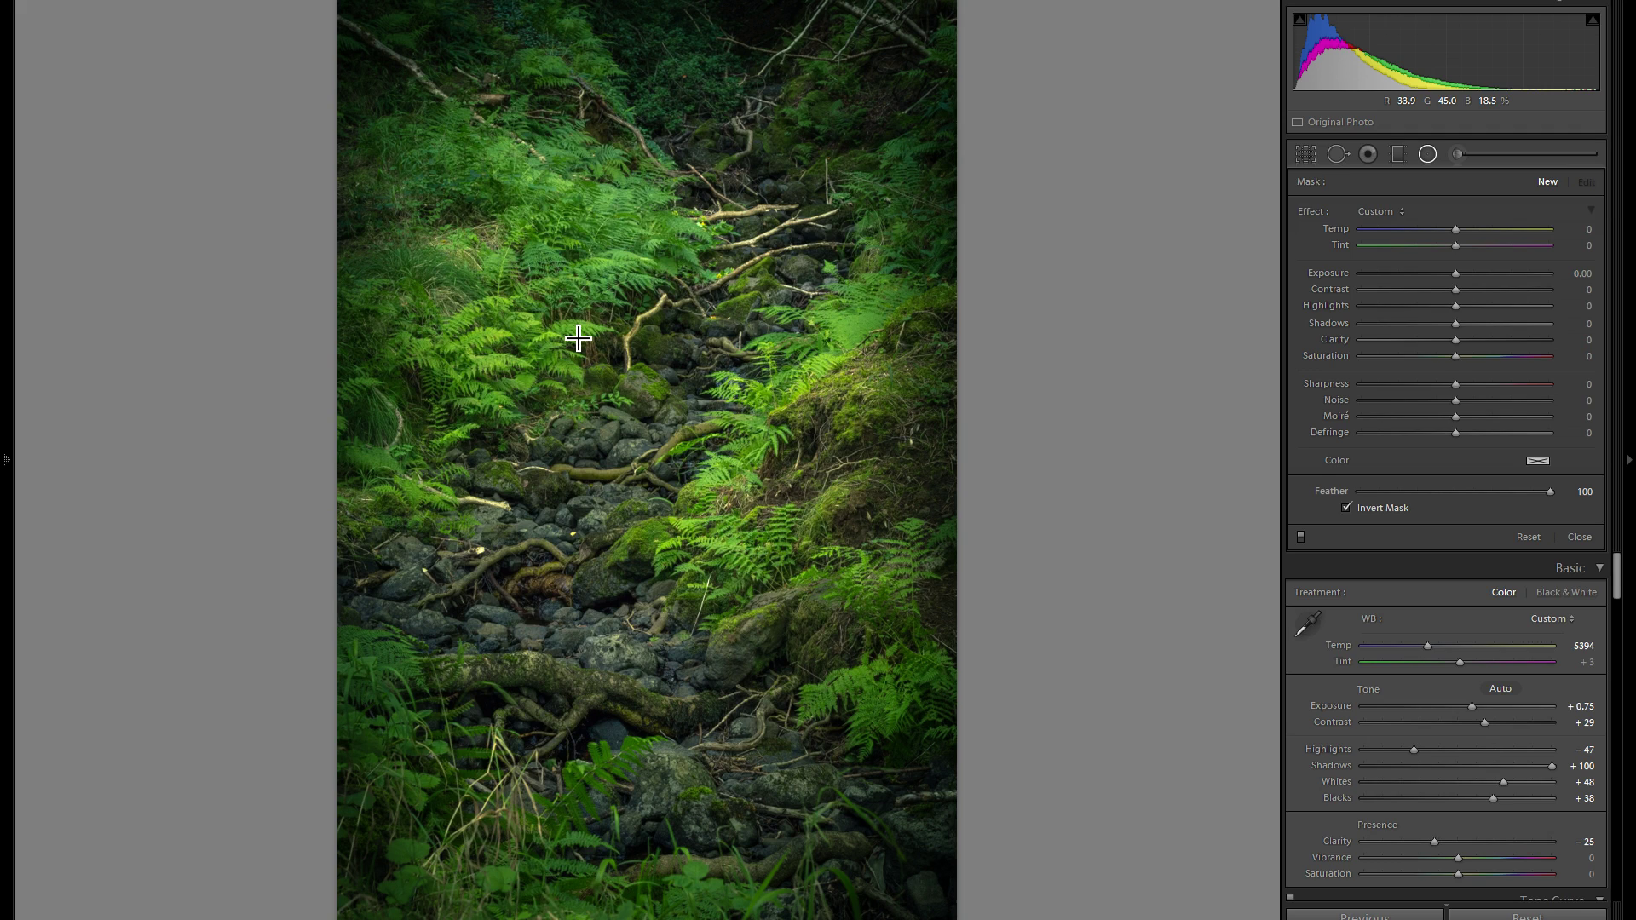
drag(578, 331, 641, 389)
drag(1451, 273, 1463, 274)
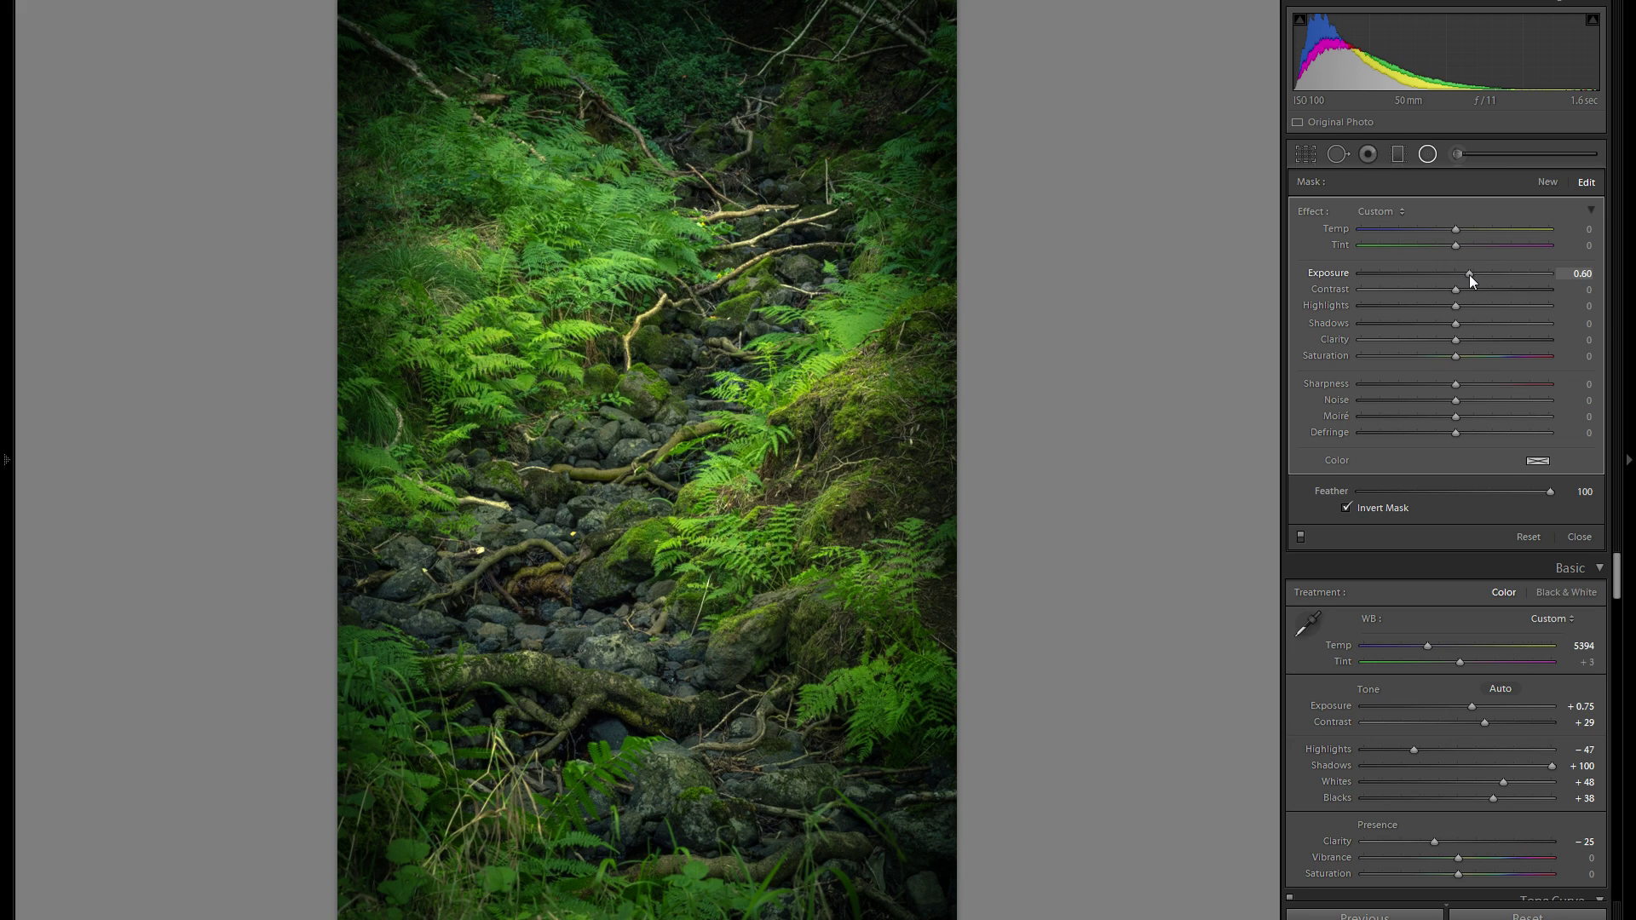
Give the radial filter a pale yellow color tint
click(1537, 461)
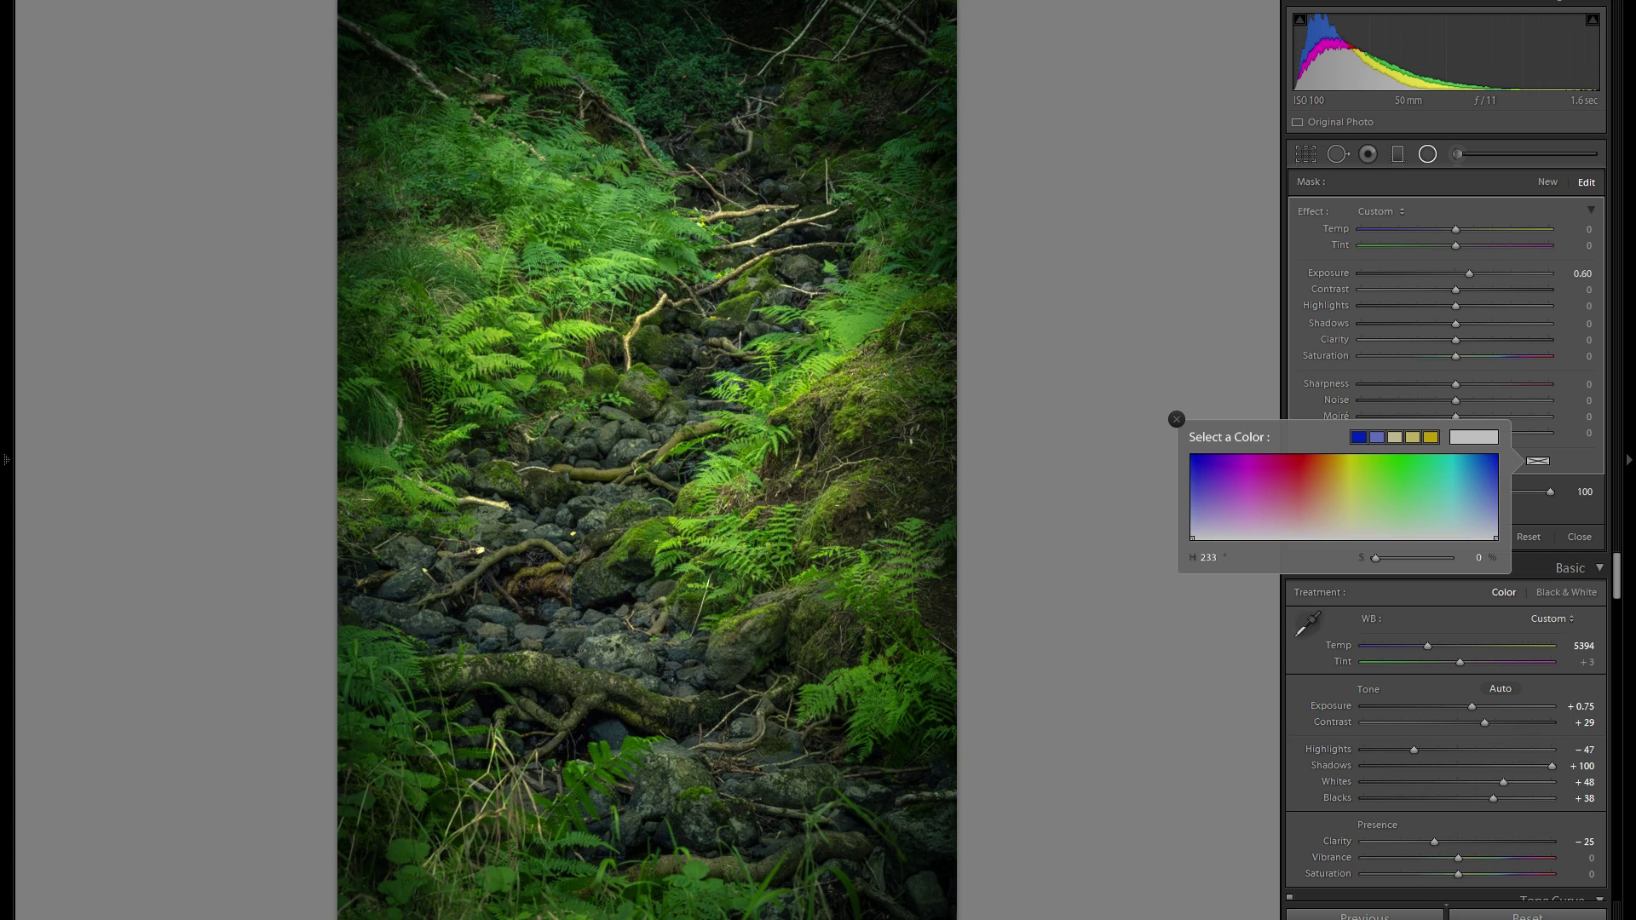
click(1344, 510)
drag(1344, 513, 1340, 518)
click(1176, 419)
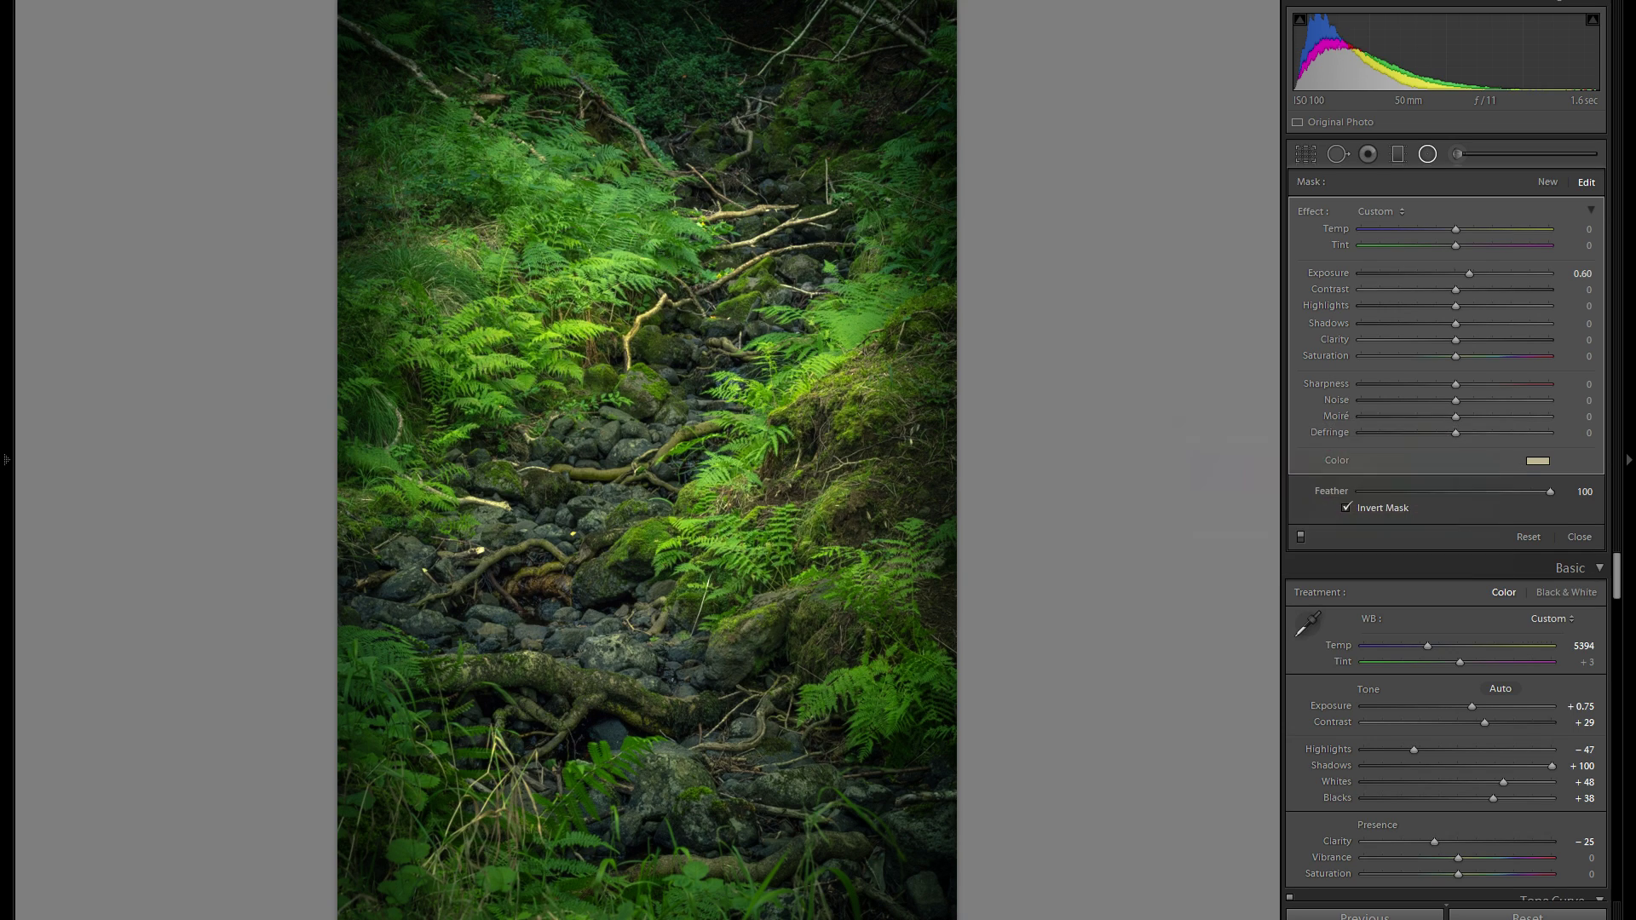
Reshape the radial filter into a wide ellipse over the bright ferns and set its Exposure to 0.45
drag(652, 317, 622, 339)
right_click(566, 324)
click(507, 328)
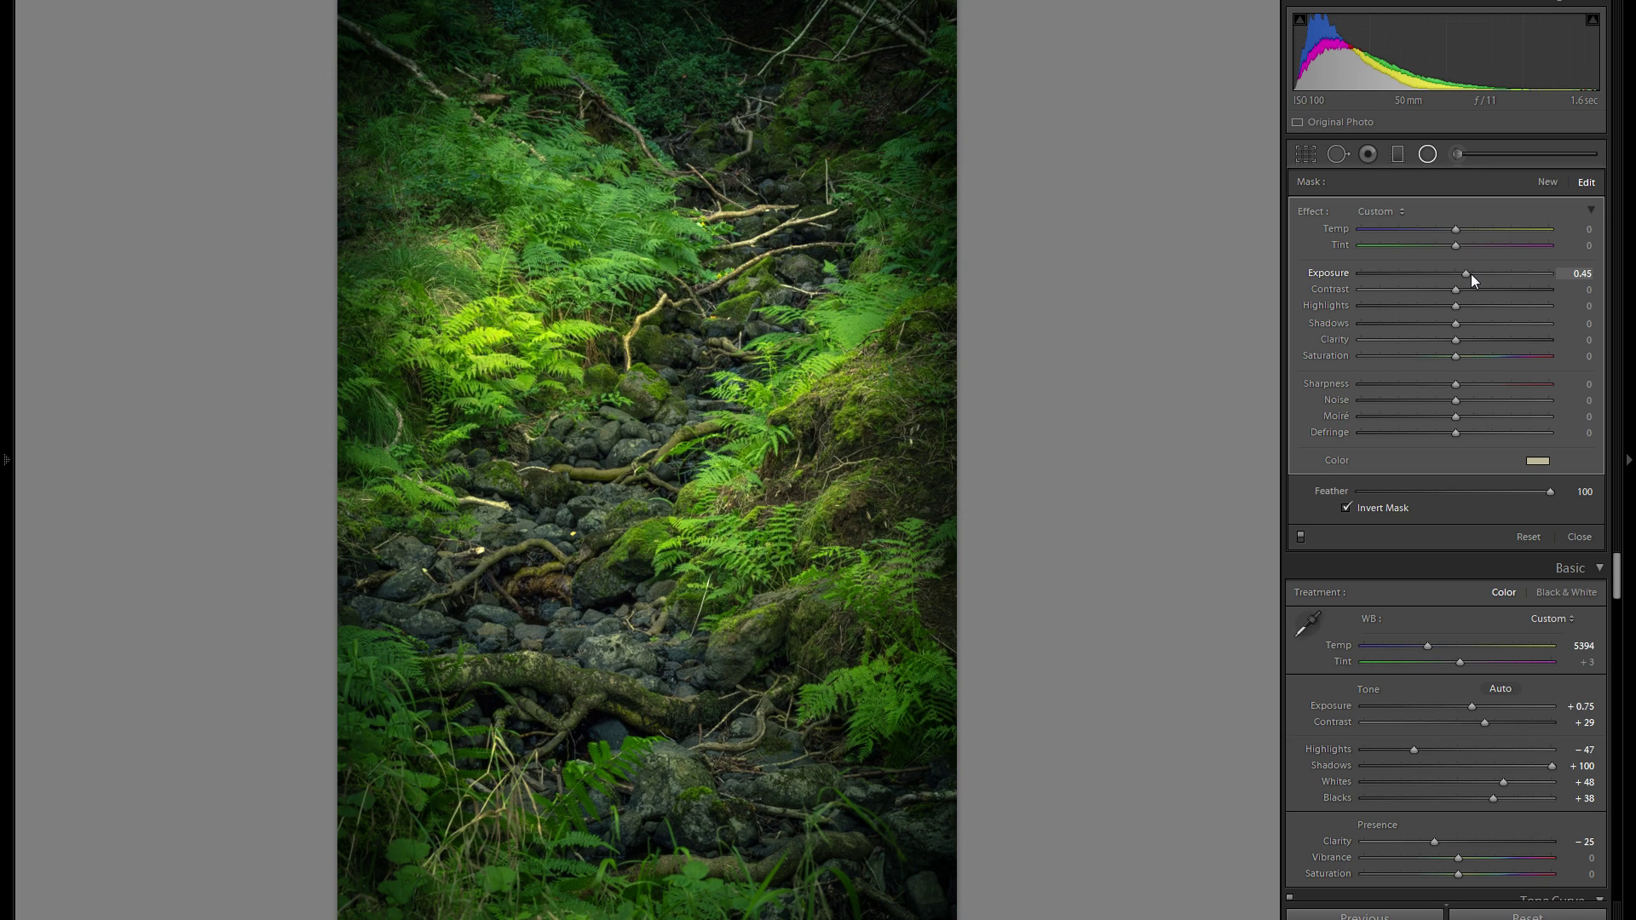
Duplicate the radial filter and place the copy over the ferns higher up the bank
right_click(554, 345)
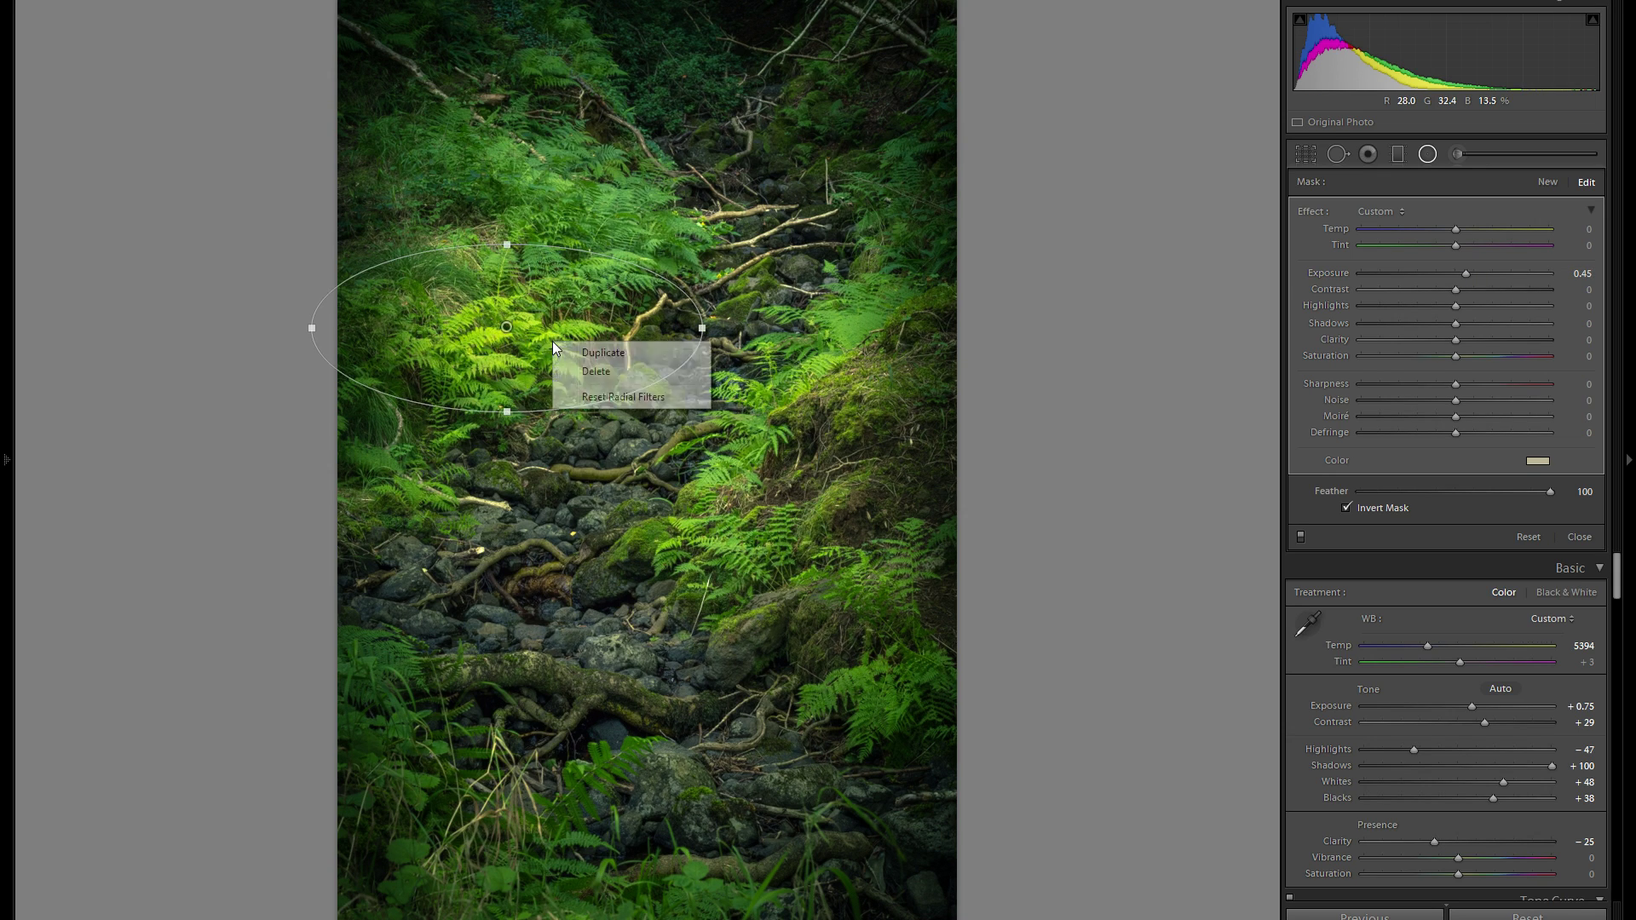
click(563, 351)
drag(563, 351, 652, 216)
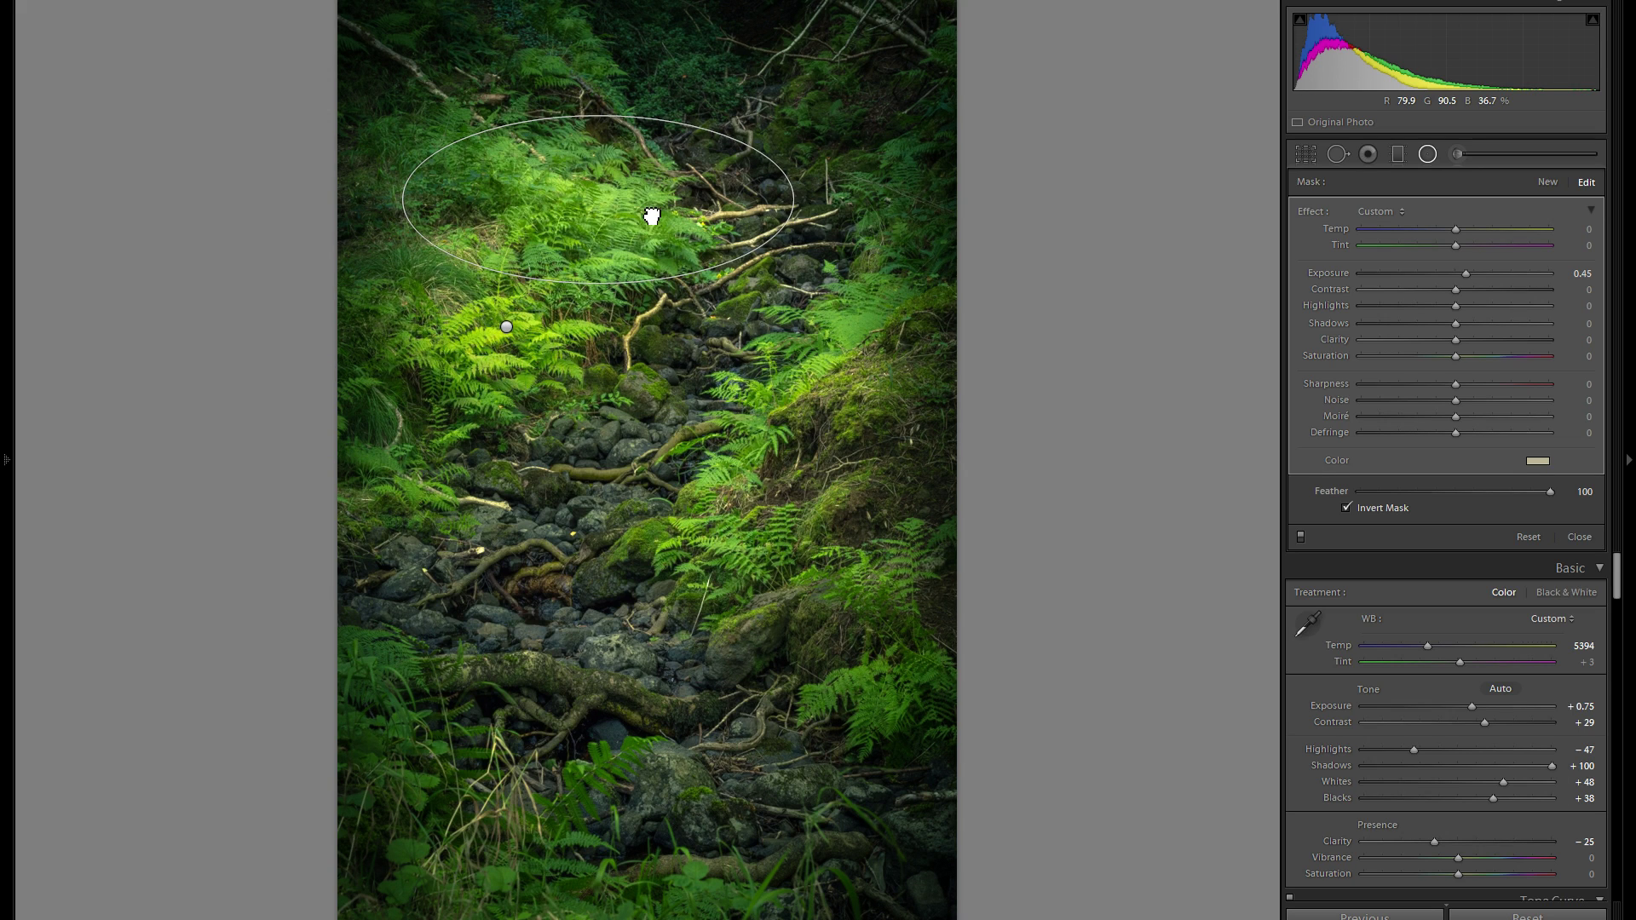
right_click(661, 201)
key(Escape)
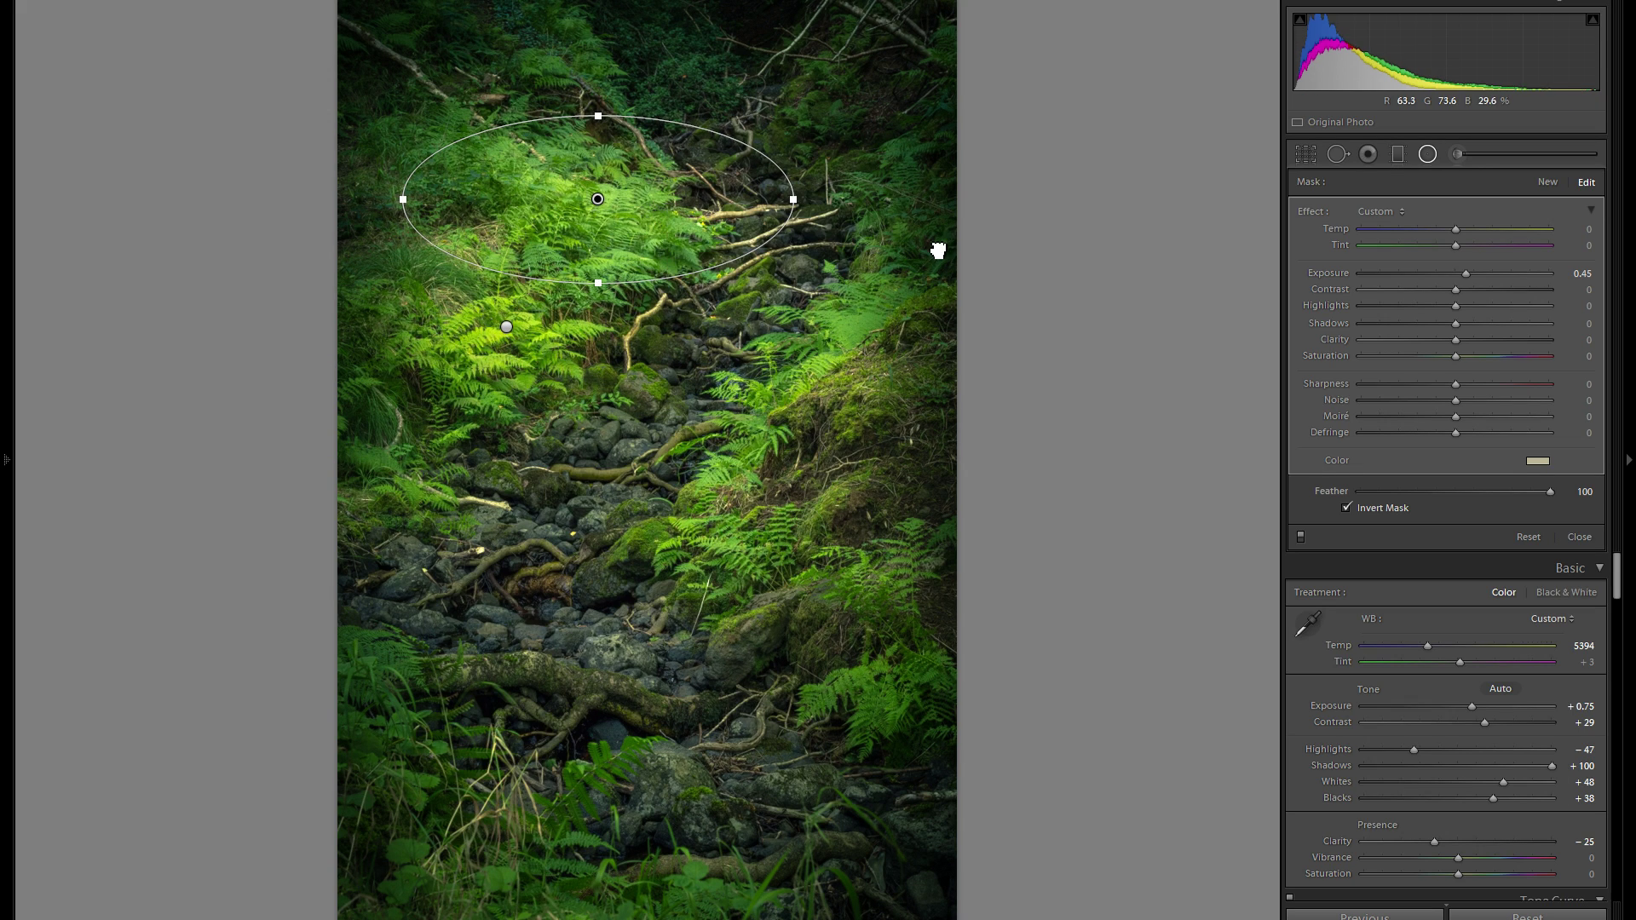
Duplicate the radial filter onto the dark ferns of the right bank and place a second copy lower, narrowed to a small circle
right_click(937, 249)
key(Escape)
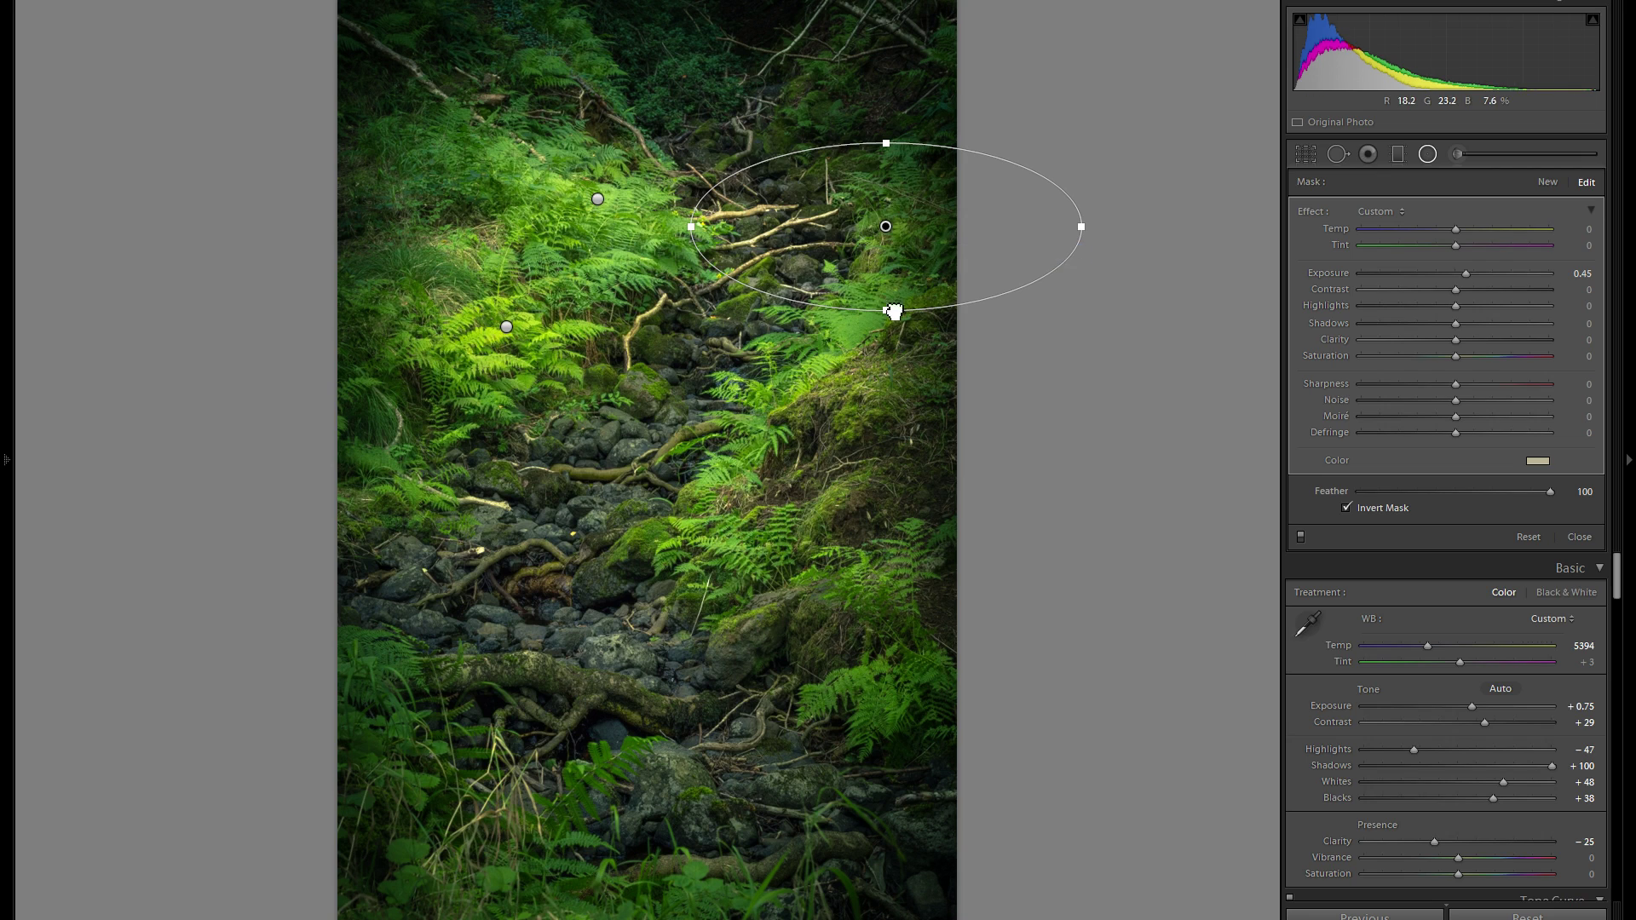
drag(892, 311, 849, 401)
drag(1039, 314, 938, 318)
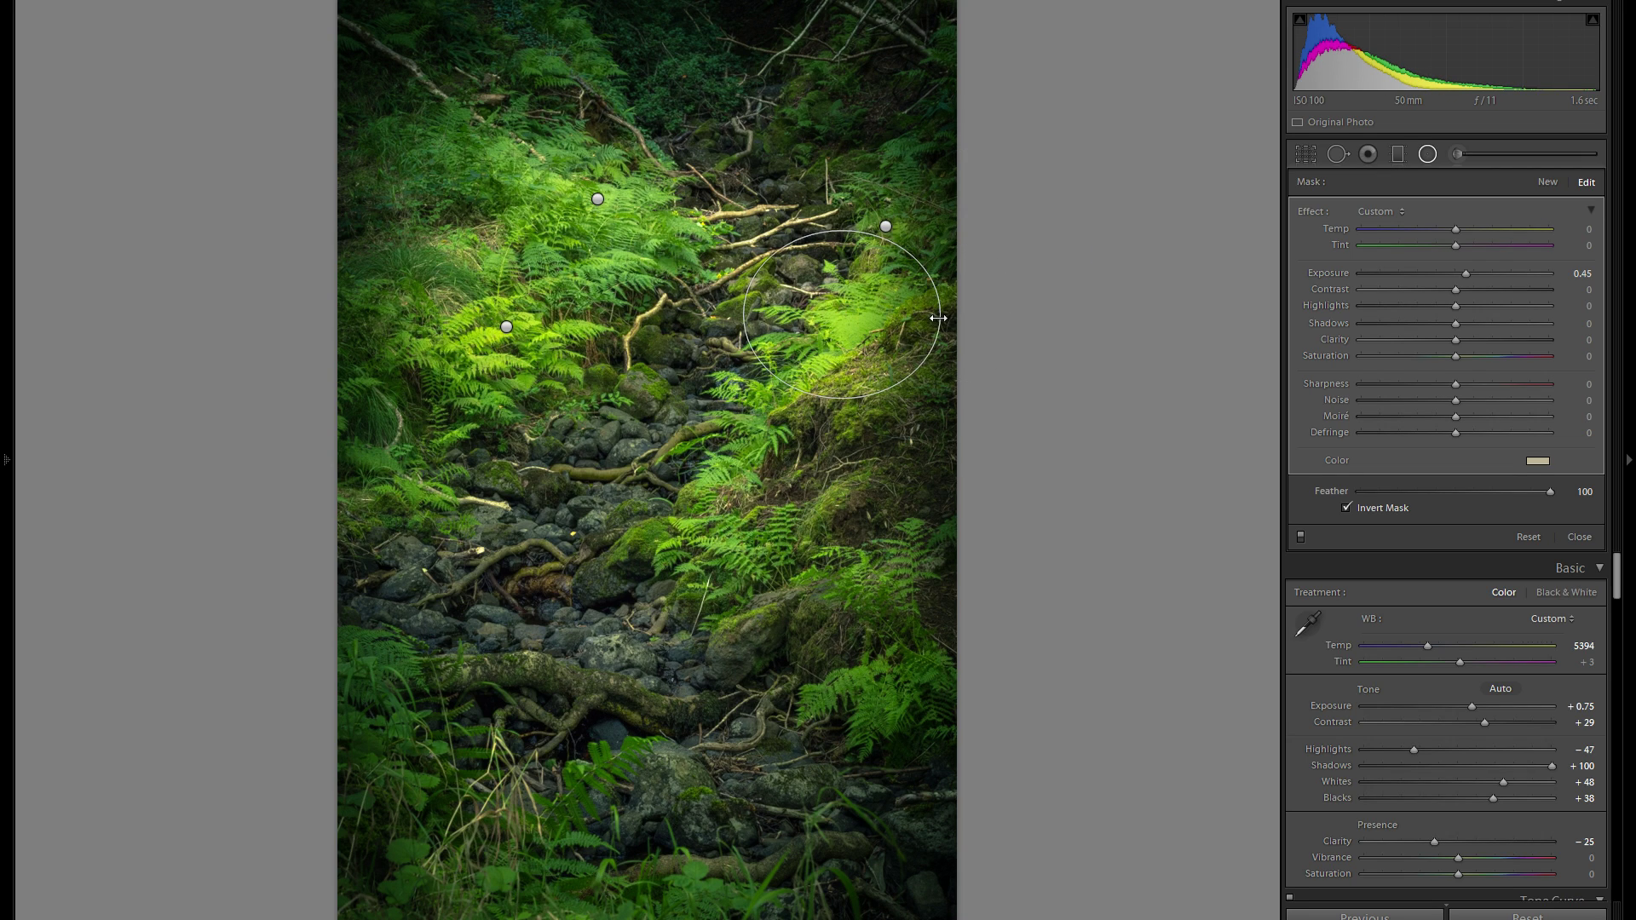
Copy the circular radial filter down the right bank onto the middle ferns, the ferns just below and the lowest fern clump
right_click(899, 315)
click(916, 322)
drag(841, 383, 782, 493)
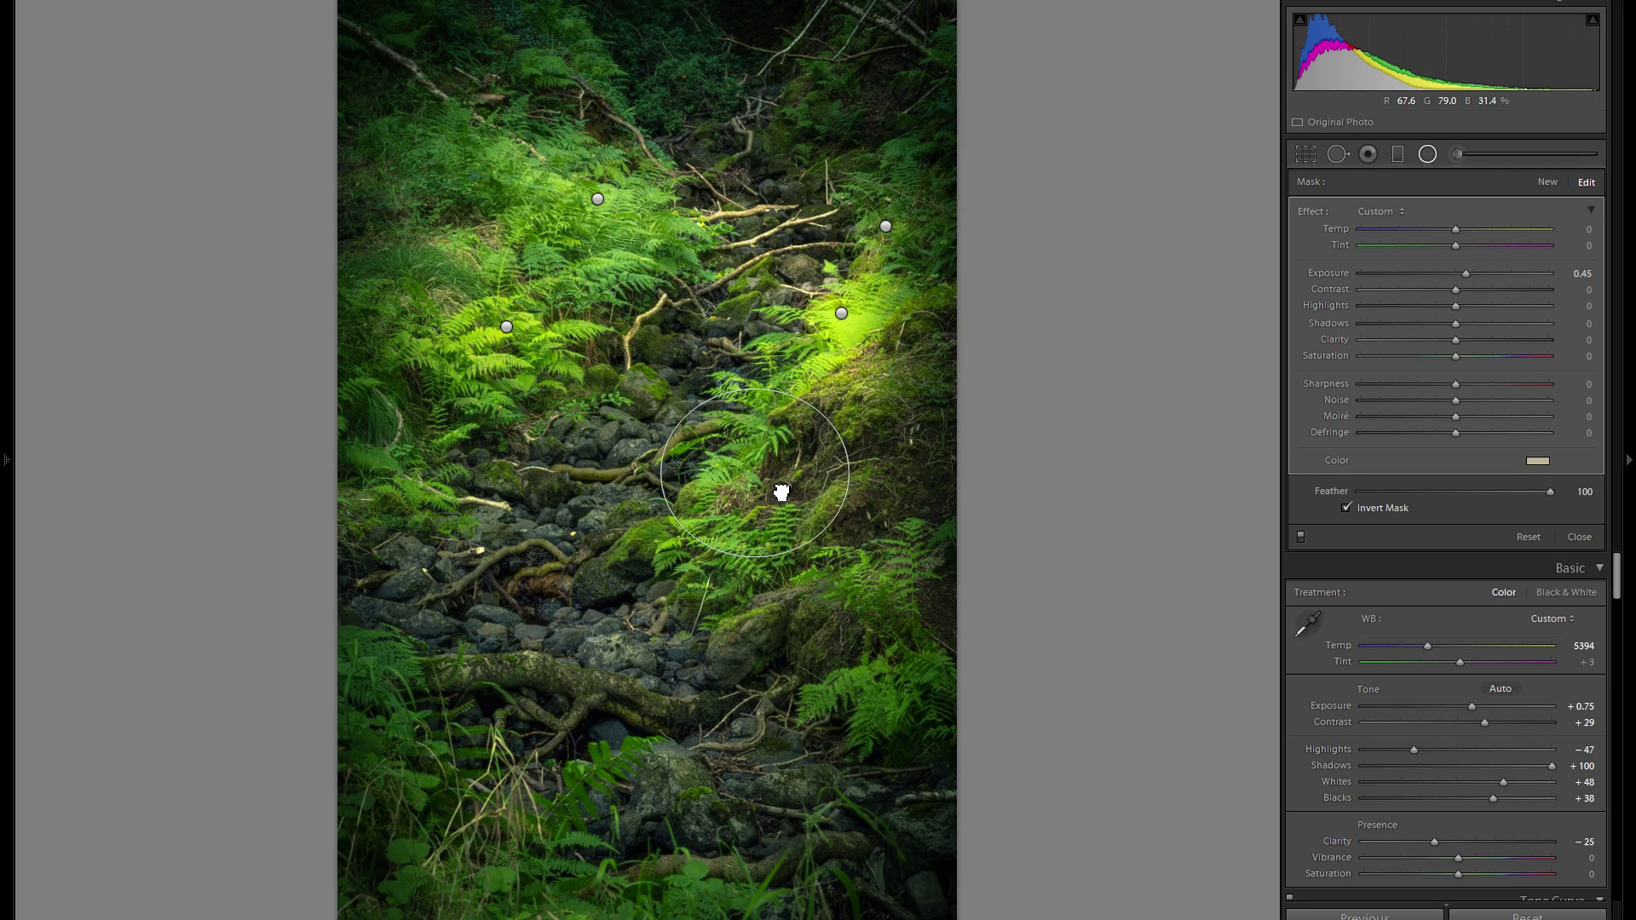
right_click(777, 483)
click(785, 501)
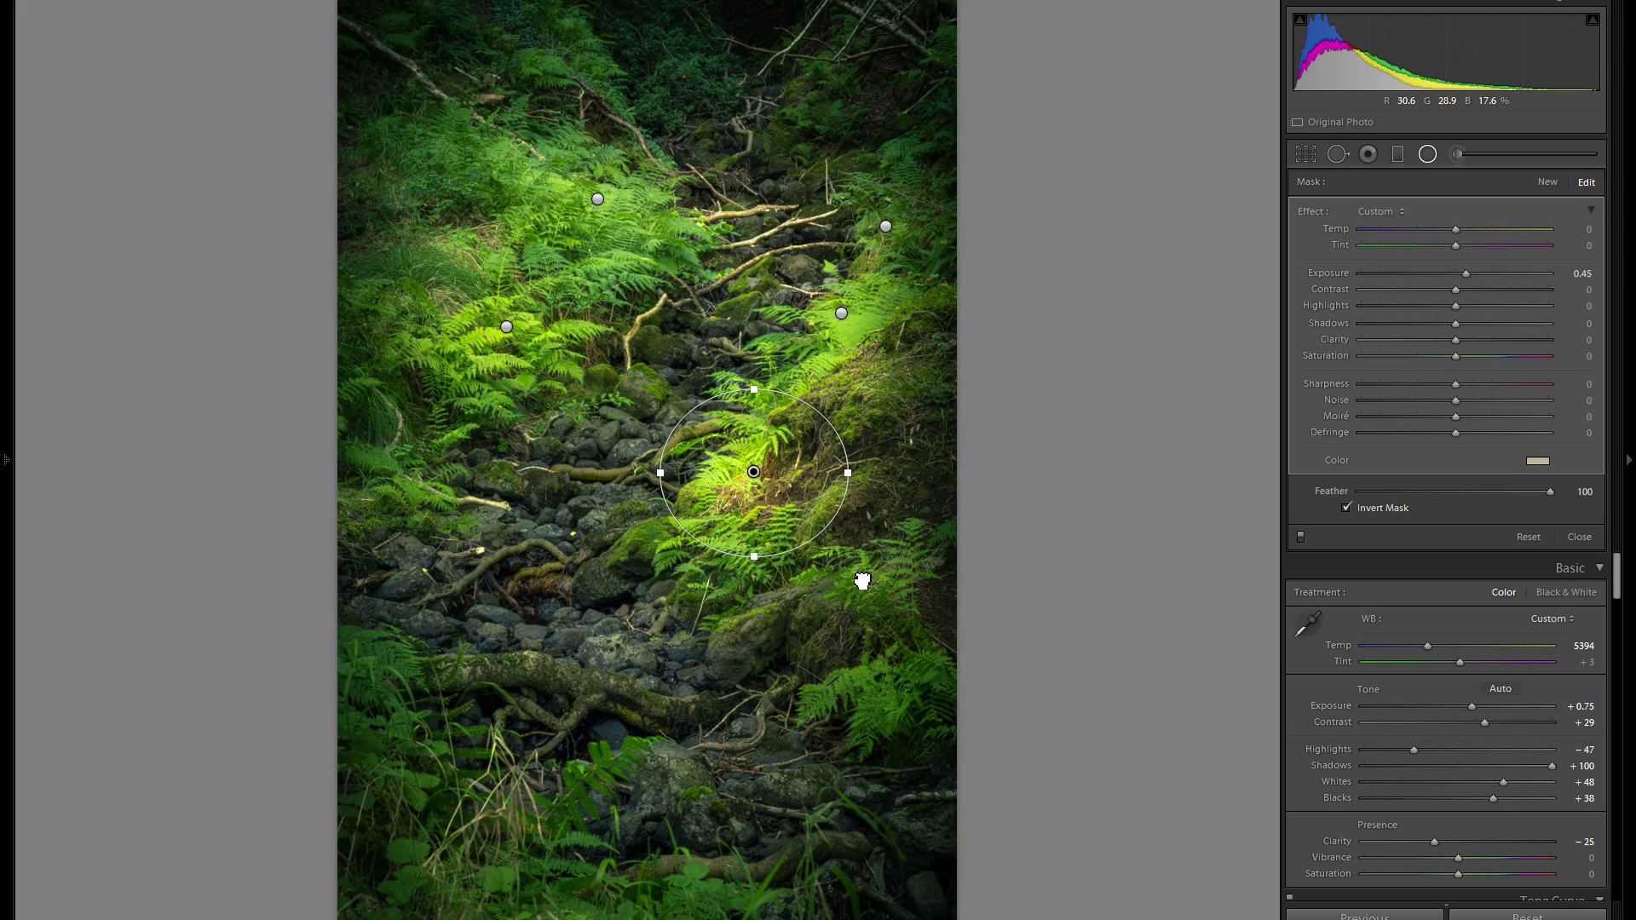
drag(862, 480, 843, 464)
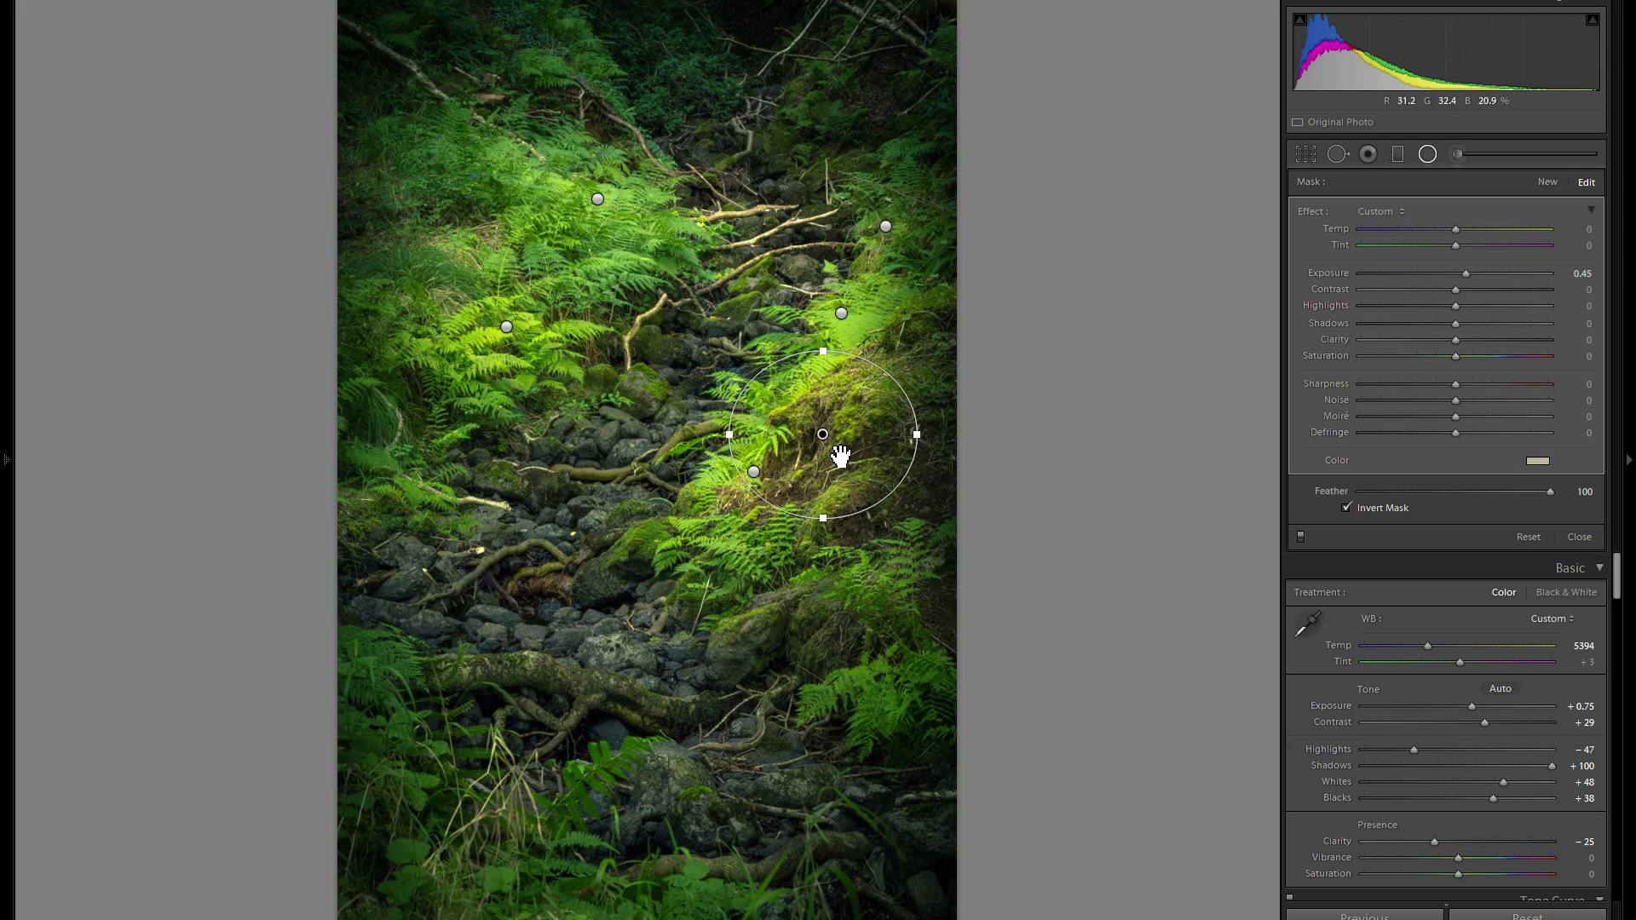
drag(851, 460, 928, 657)
right_click(775, 573)
click(814, 579)
Duplicate the circular radial filter onto the central foreground leaves and the ferns at the photo's lower left
right_click(928, 657)
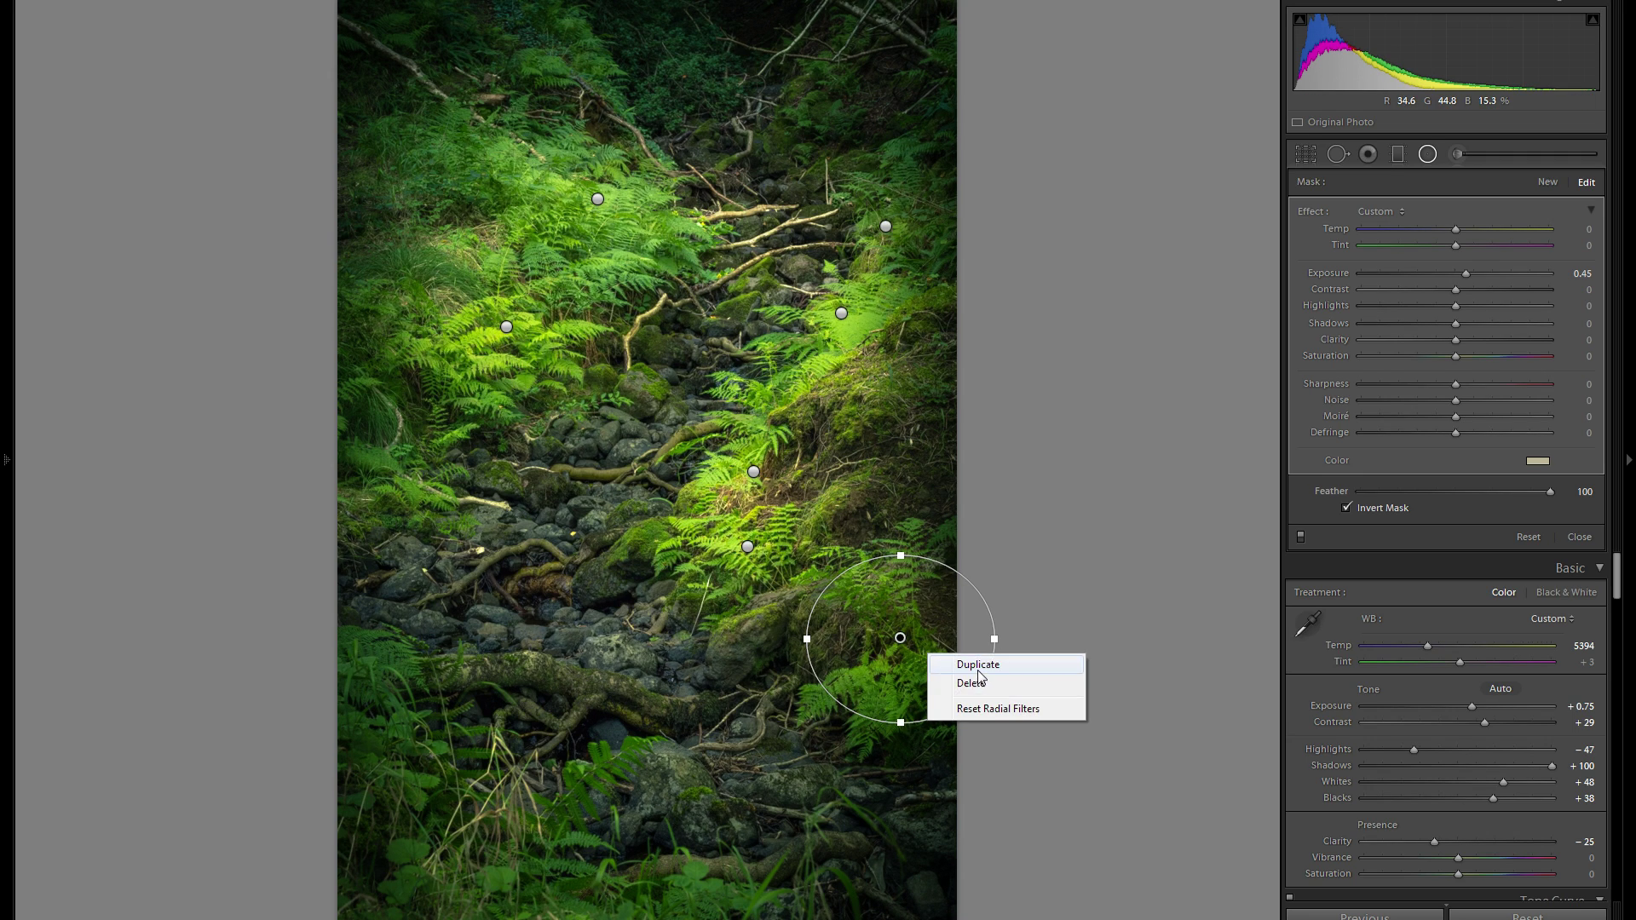
click(978, 672)
drag(906, 701, 412, 693)
right_click(613, 812)
click(666, 810)
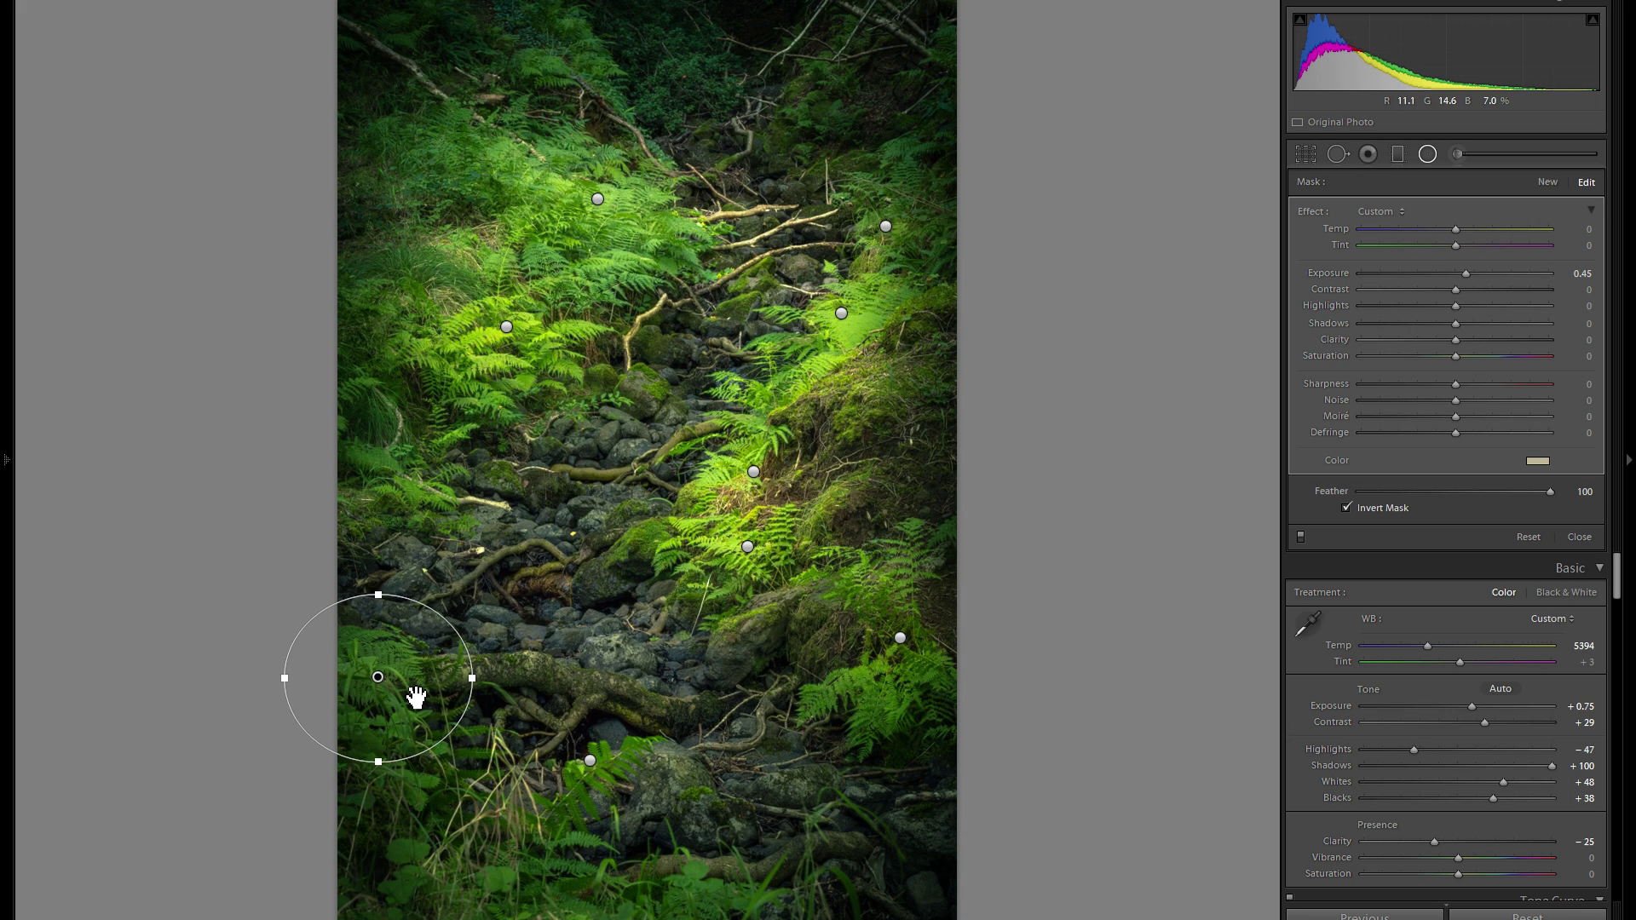
Place copies of the circular radial filter up the left bank's ferns and one on the dark foliage behind the stream
right_click(420, 687)
click(451, 692)
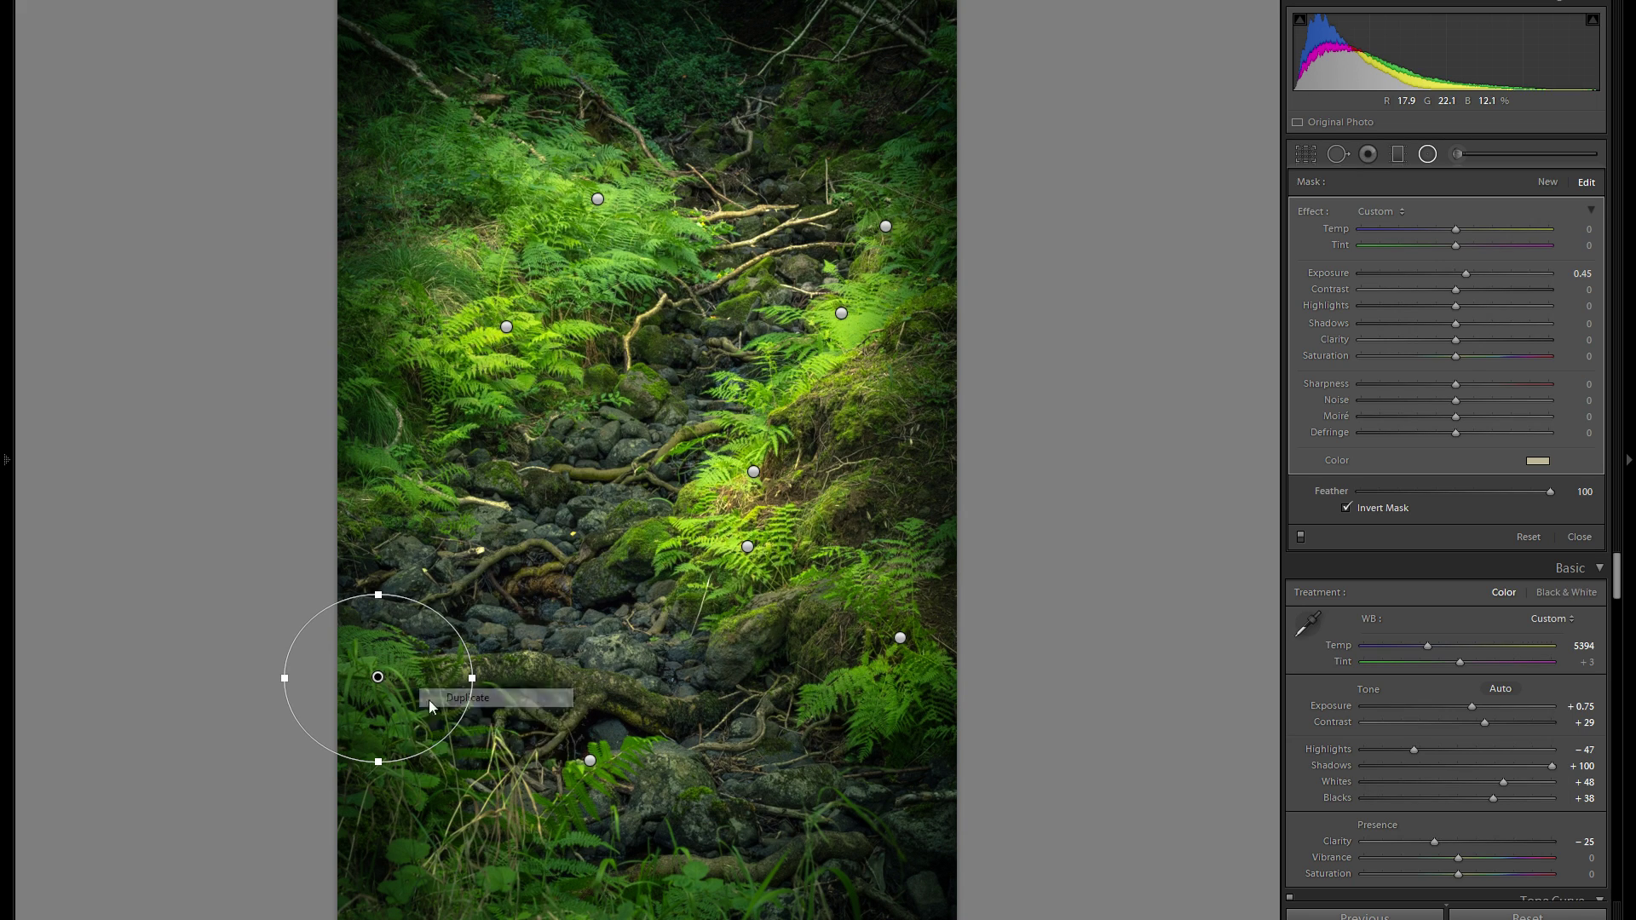
drag(449, 522, 449, 500)
right_click(446, 495)
click(467, 505)
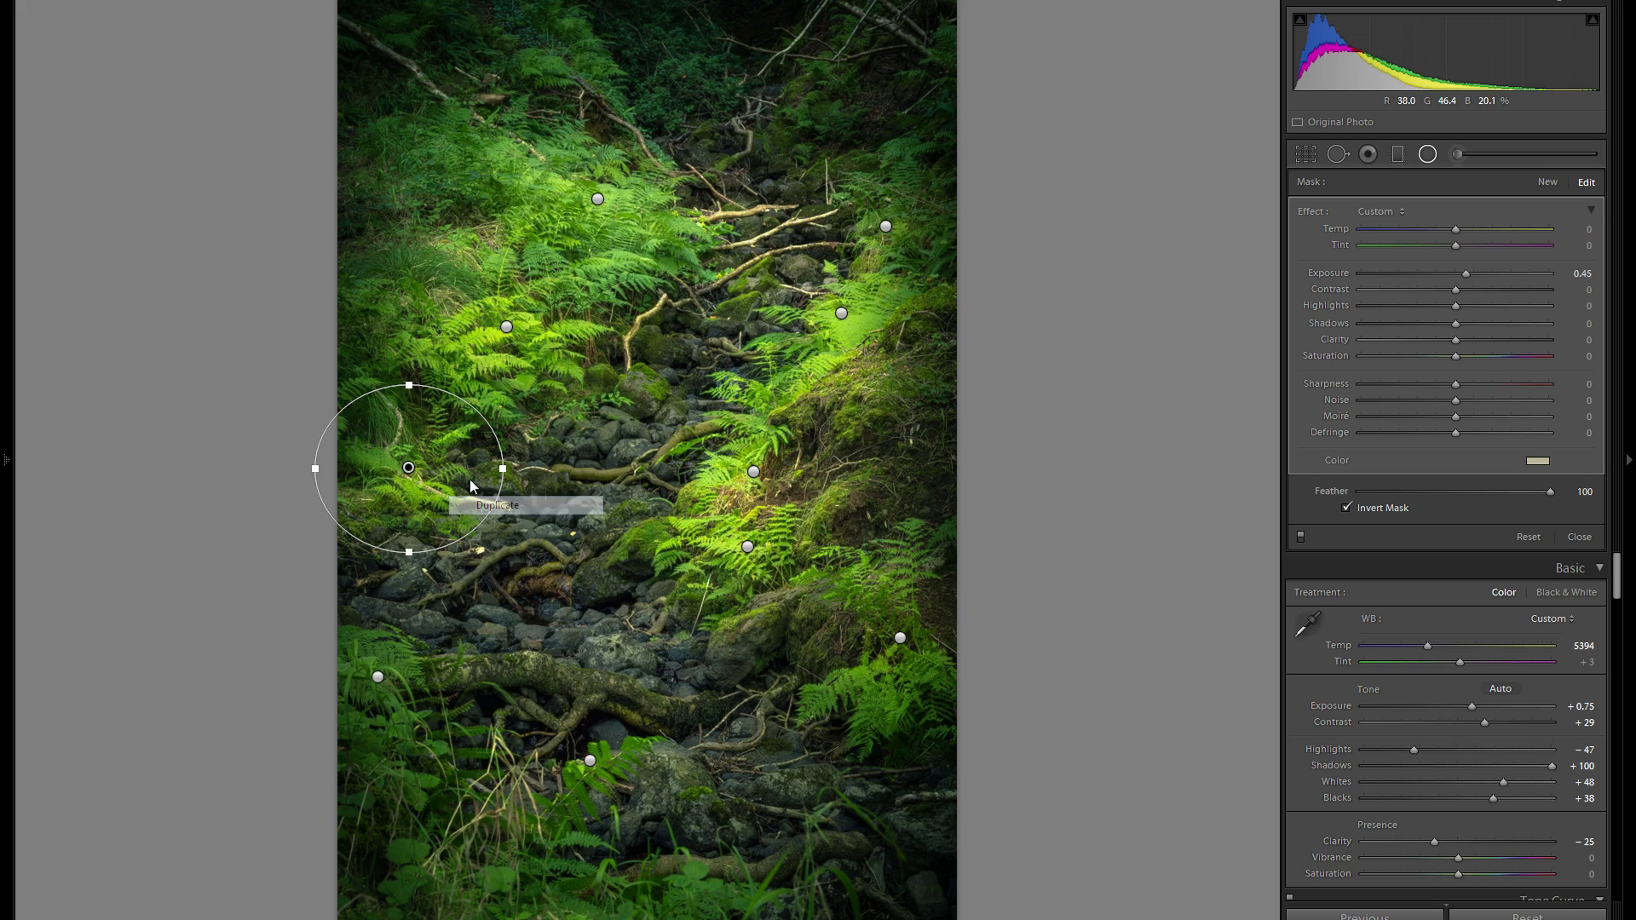
drag(471, 486, 703, 93)
right_click(448, 331)
click(482, 339)
right_click(479, 166)
click(520, 170)
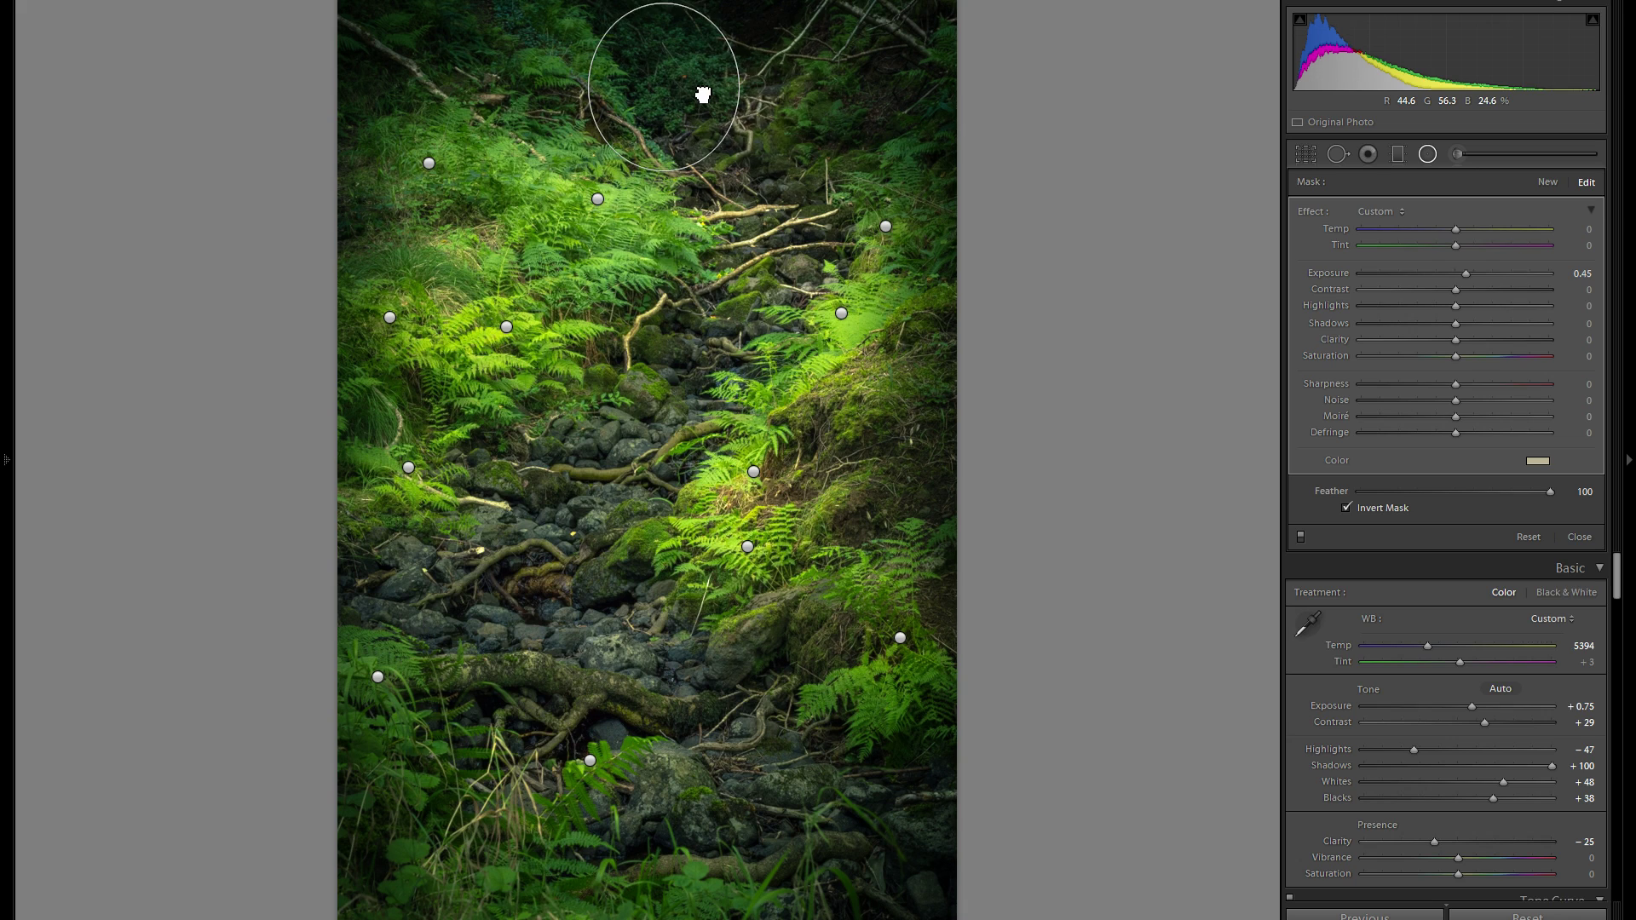
Duplicate the circular radial filter onto the head of the stream and the dark upper part of the right bank
right_click(703, 92)
click(809, 96)
drag(837, 117, 926, 166)
right_click(833, 115)
click(856, 117)
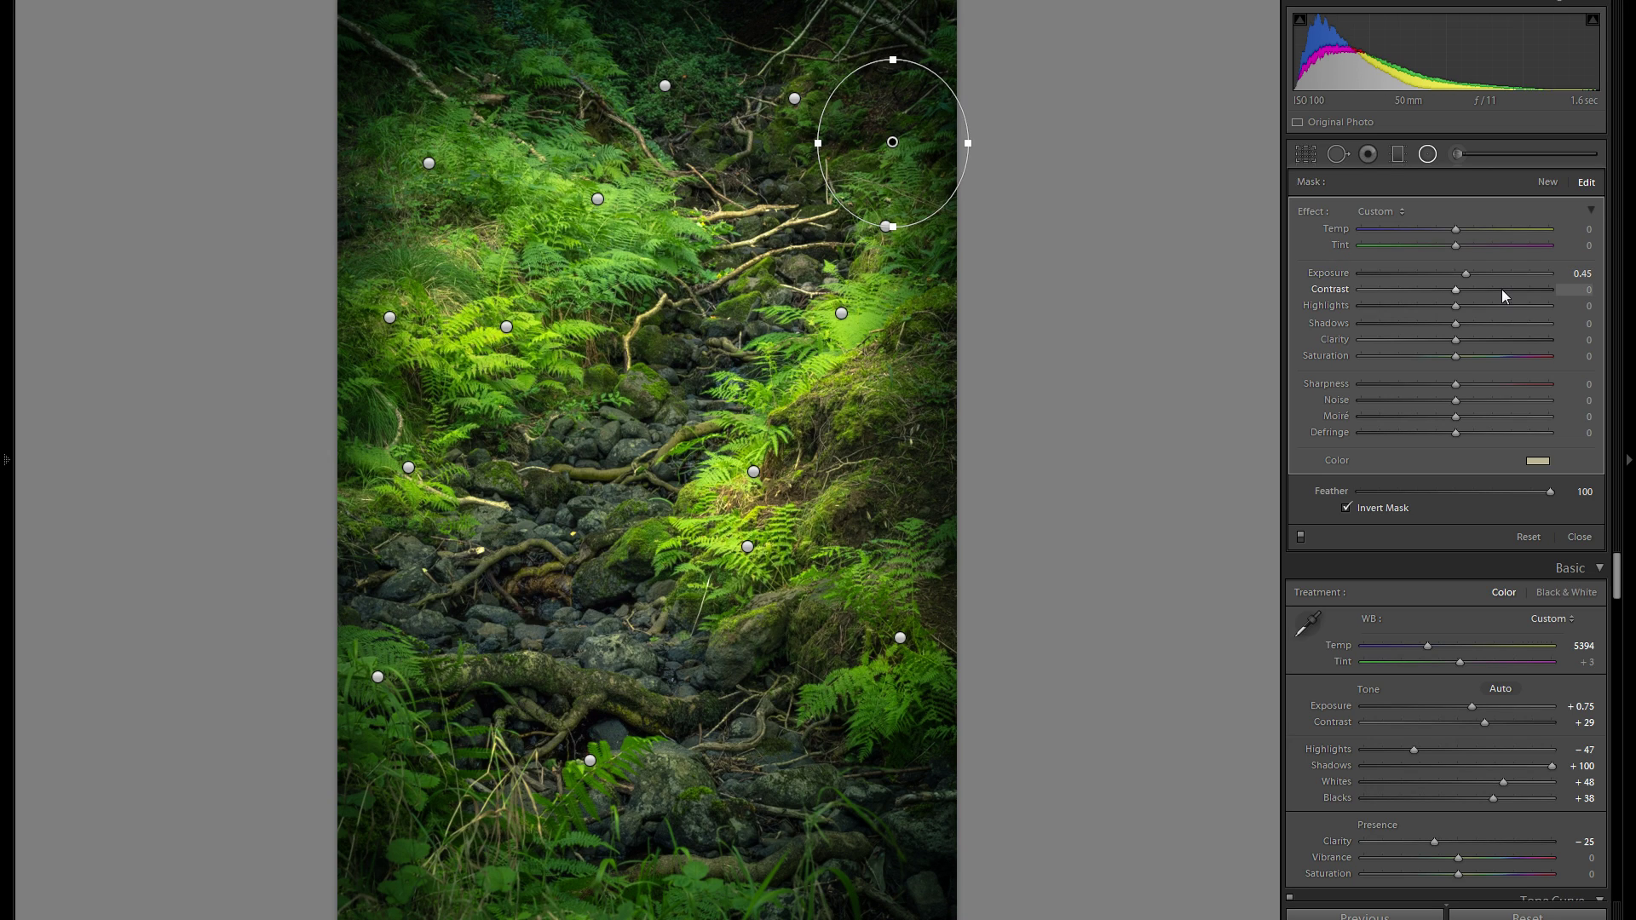
Toggle the radial filters off and on to compare the photo with and without the added light
click(1303, 538)
click(1303, 538)
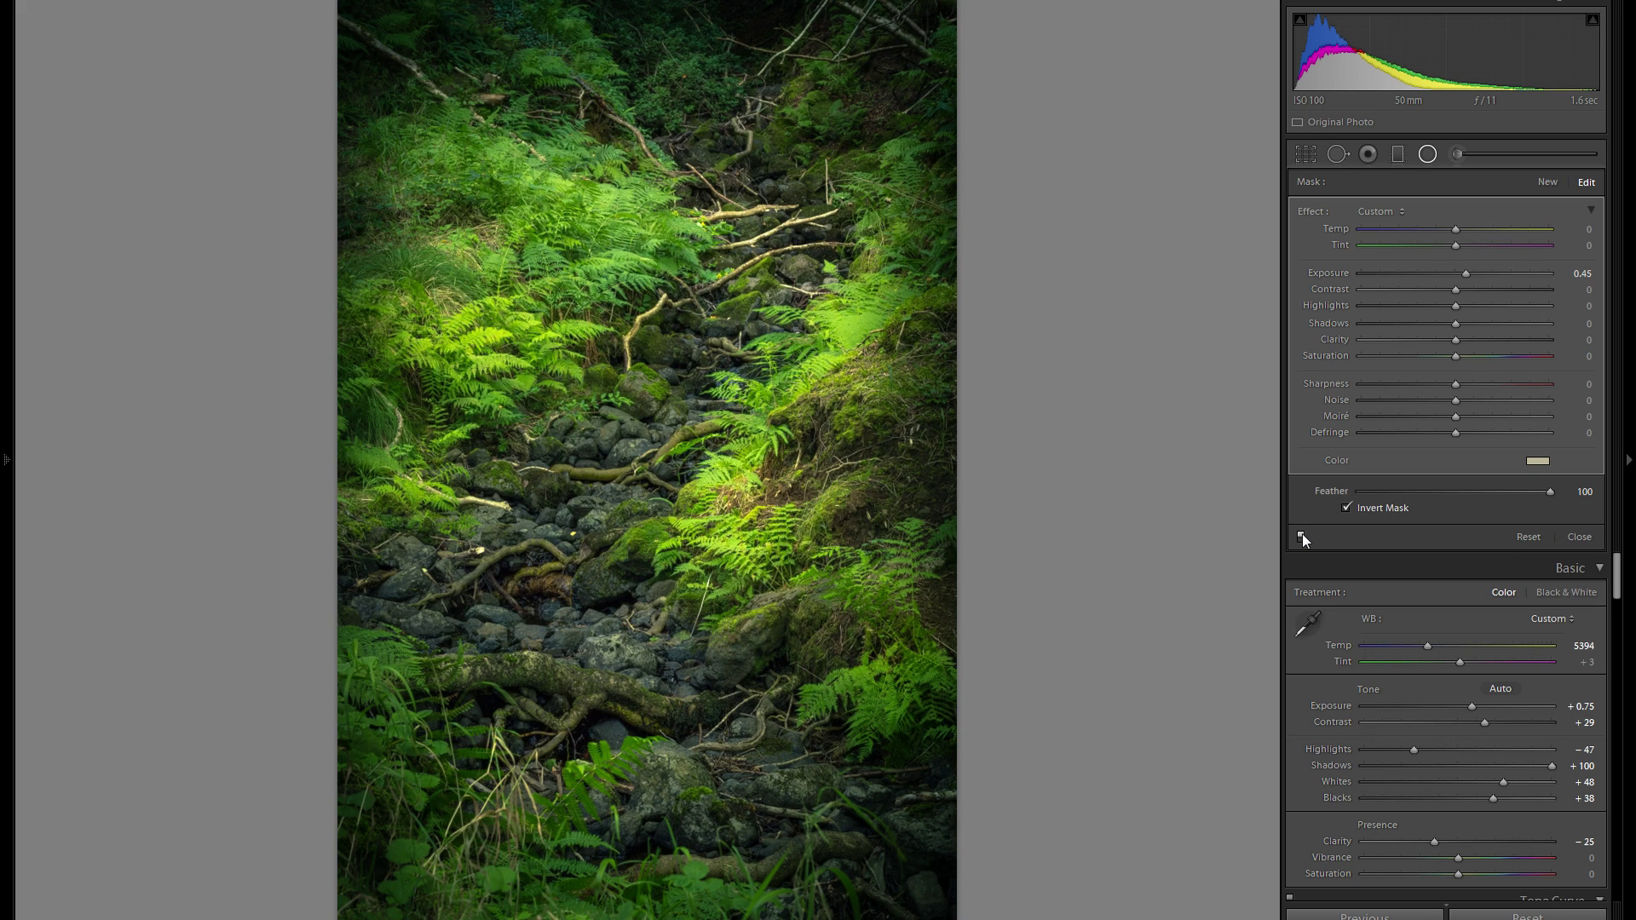
click(1301, 536)
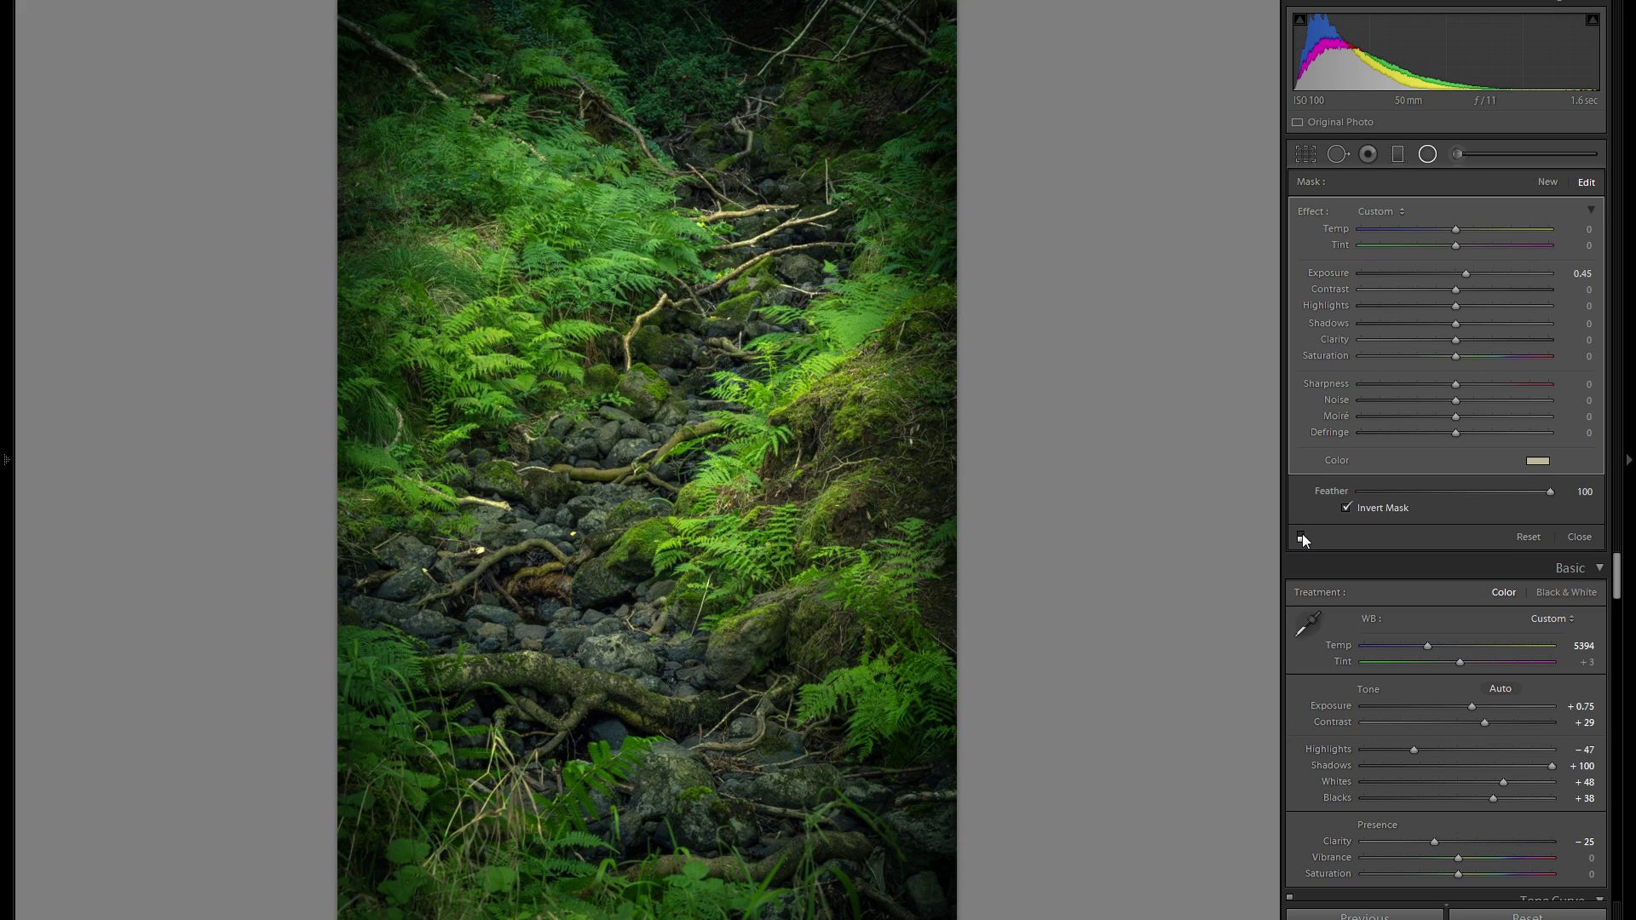
click(1301, 536)
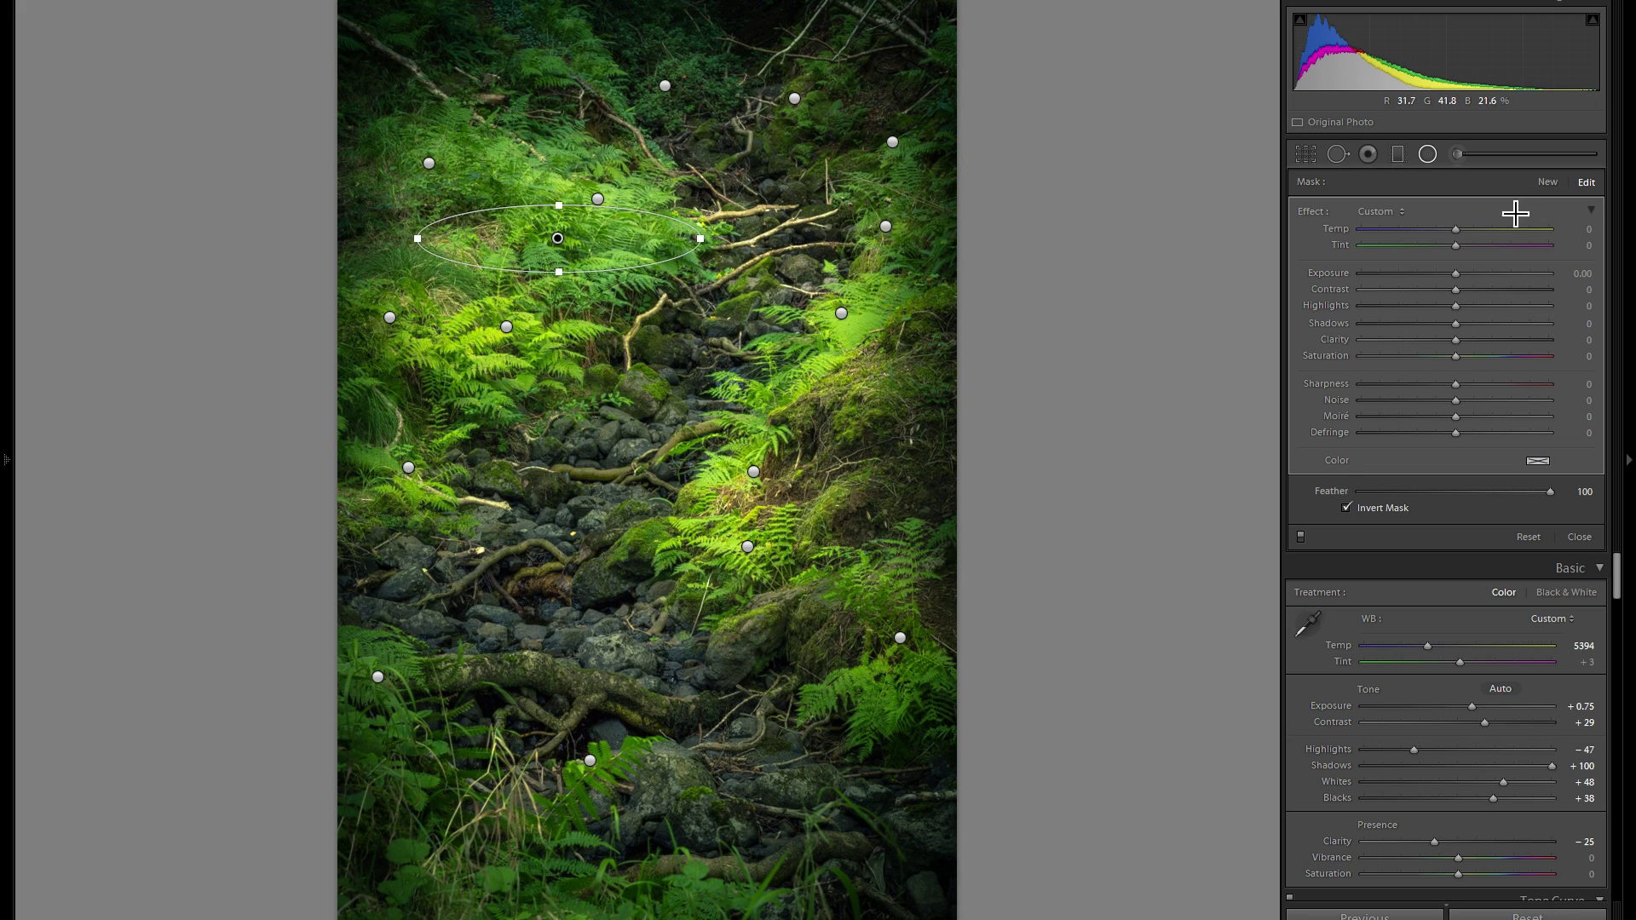
Add a flat elliptical radial filter over the left bank's ferns with Exposure 0.45 and a pale yellow color, hue 53 and saturation 26
drag(1455, 273, 1463, 277)
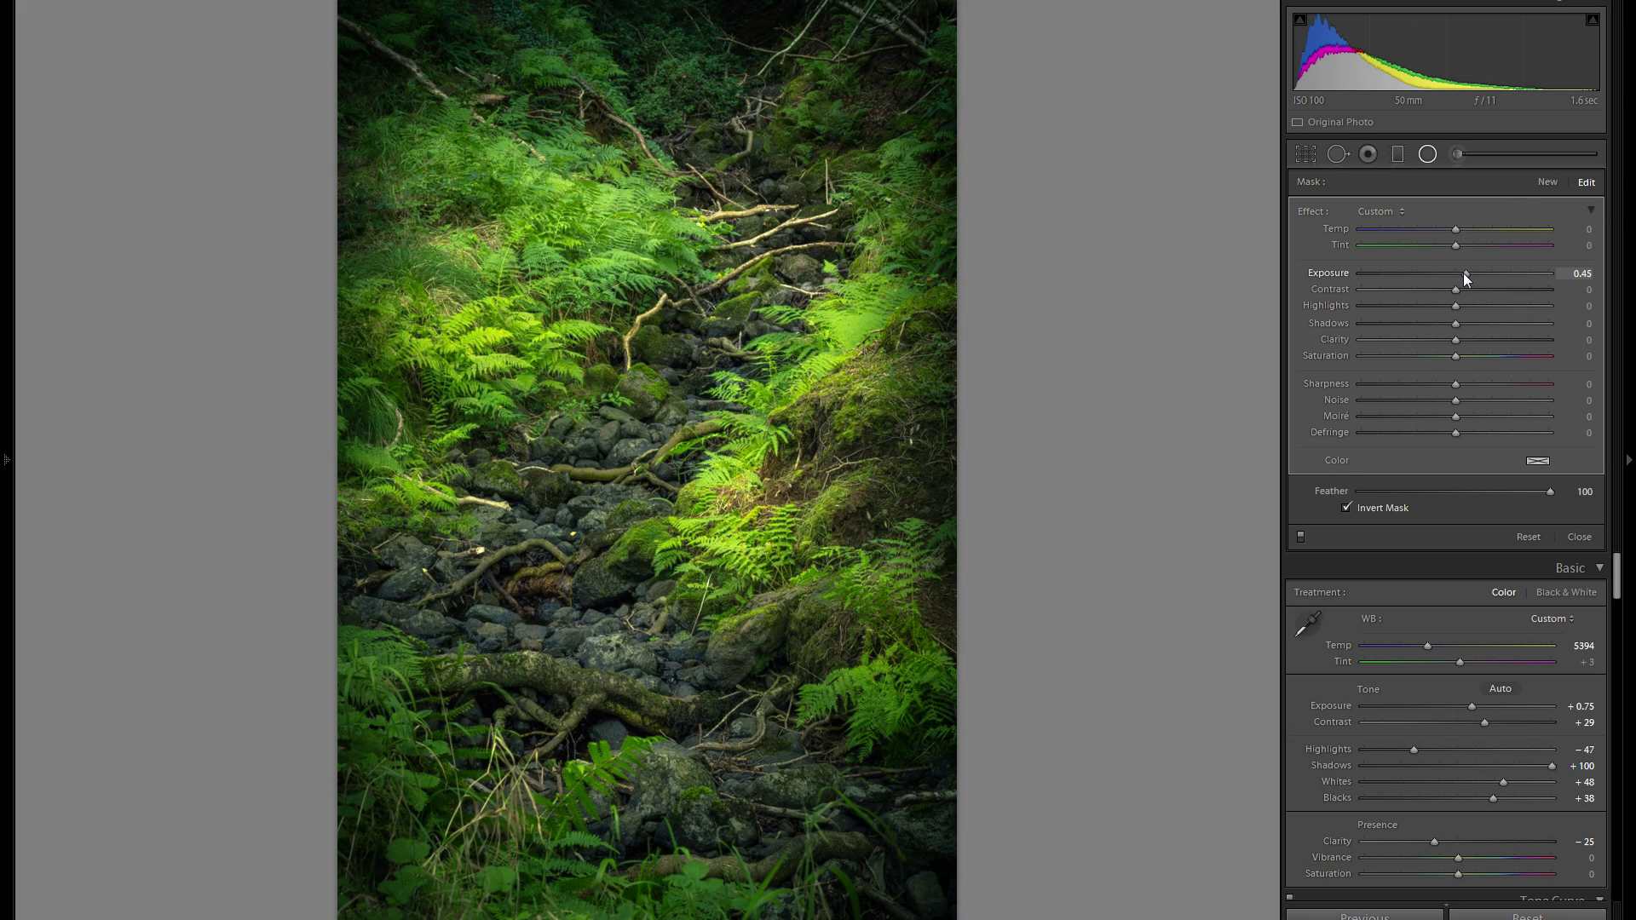
click(1533, 471)
click(1344, 517)
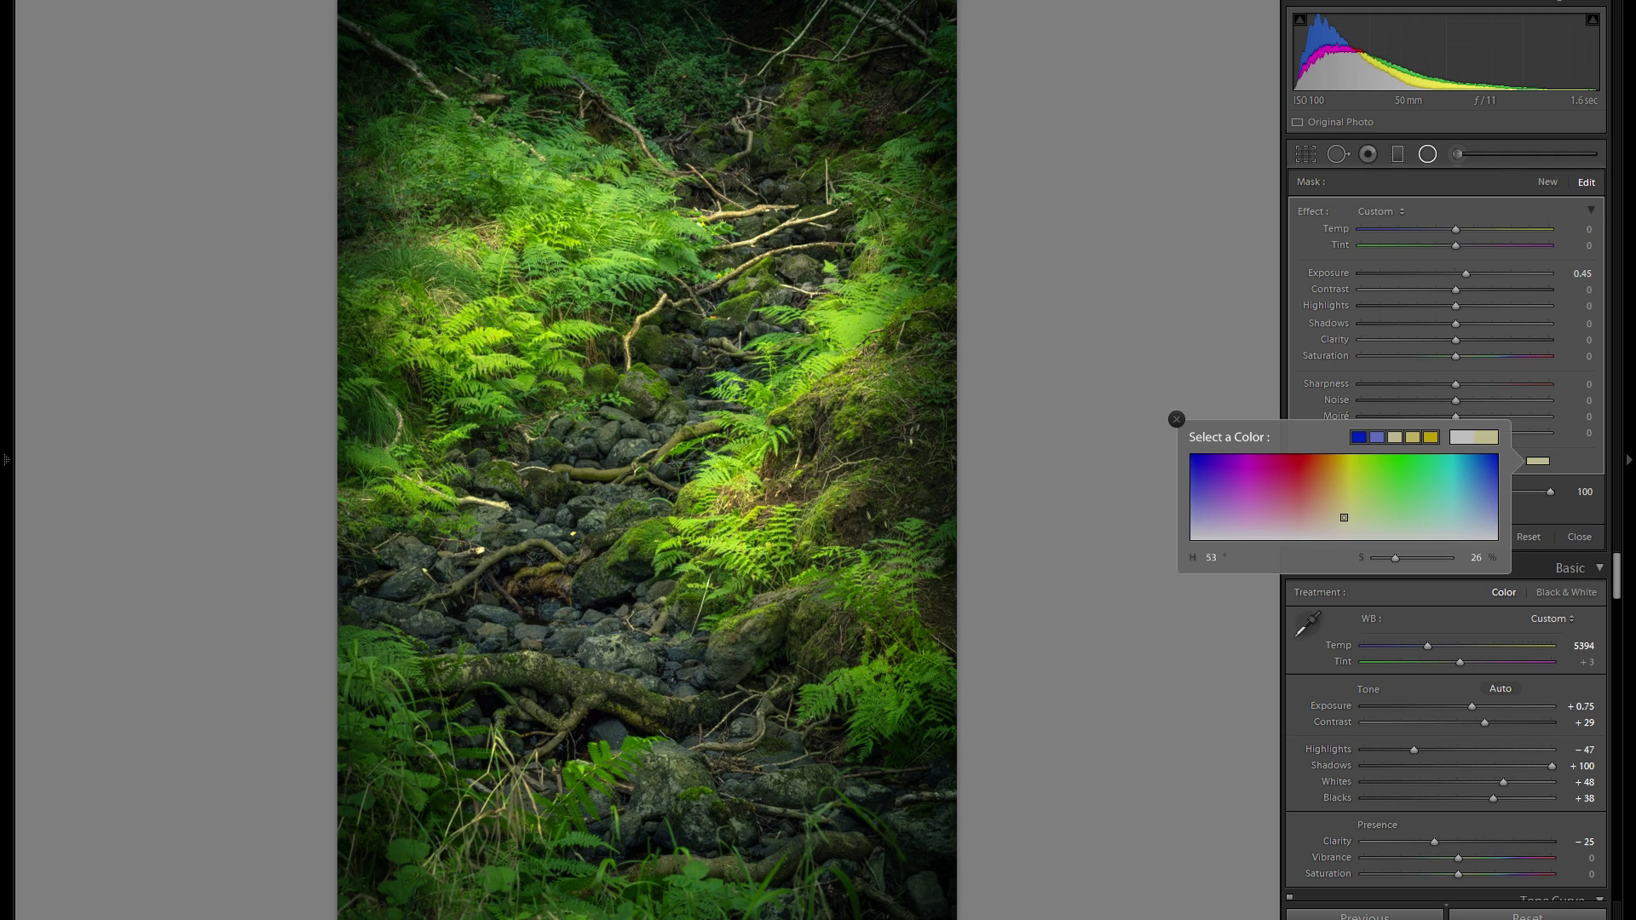
Duplicate the flat elliptical filter onto the ferns beside the stream and onto two spots along the left bank's outer edge
click(631, 290)
right_click(631, 290)
click(634, 290)
drag(562, 288, 440, 274)
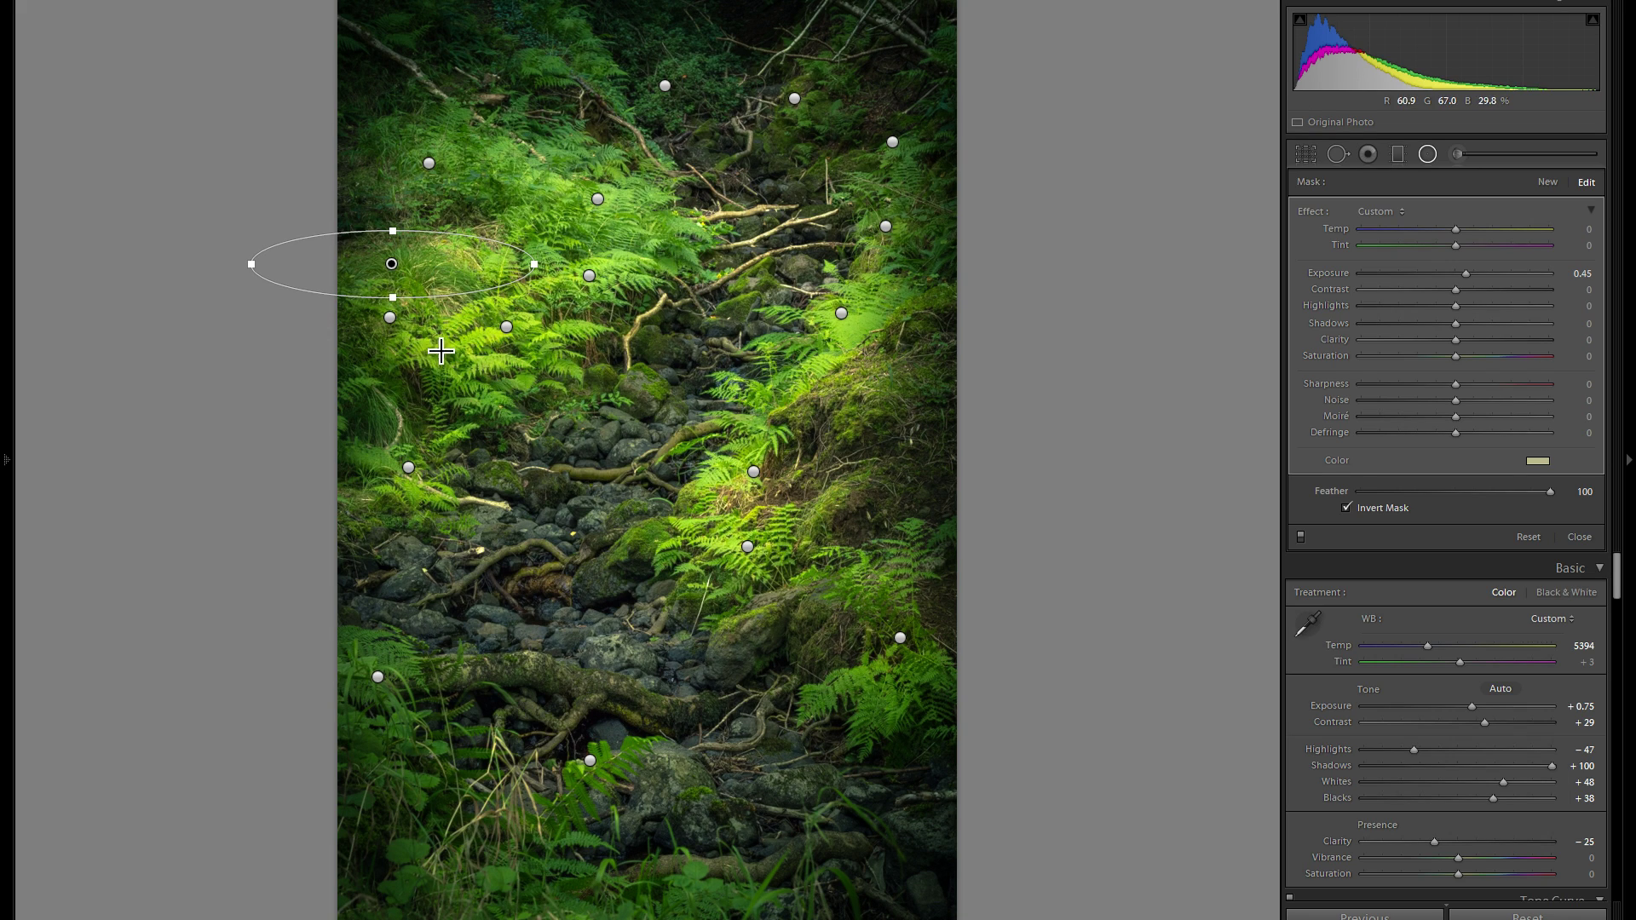
right_click(434, 271)
key(Escape)
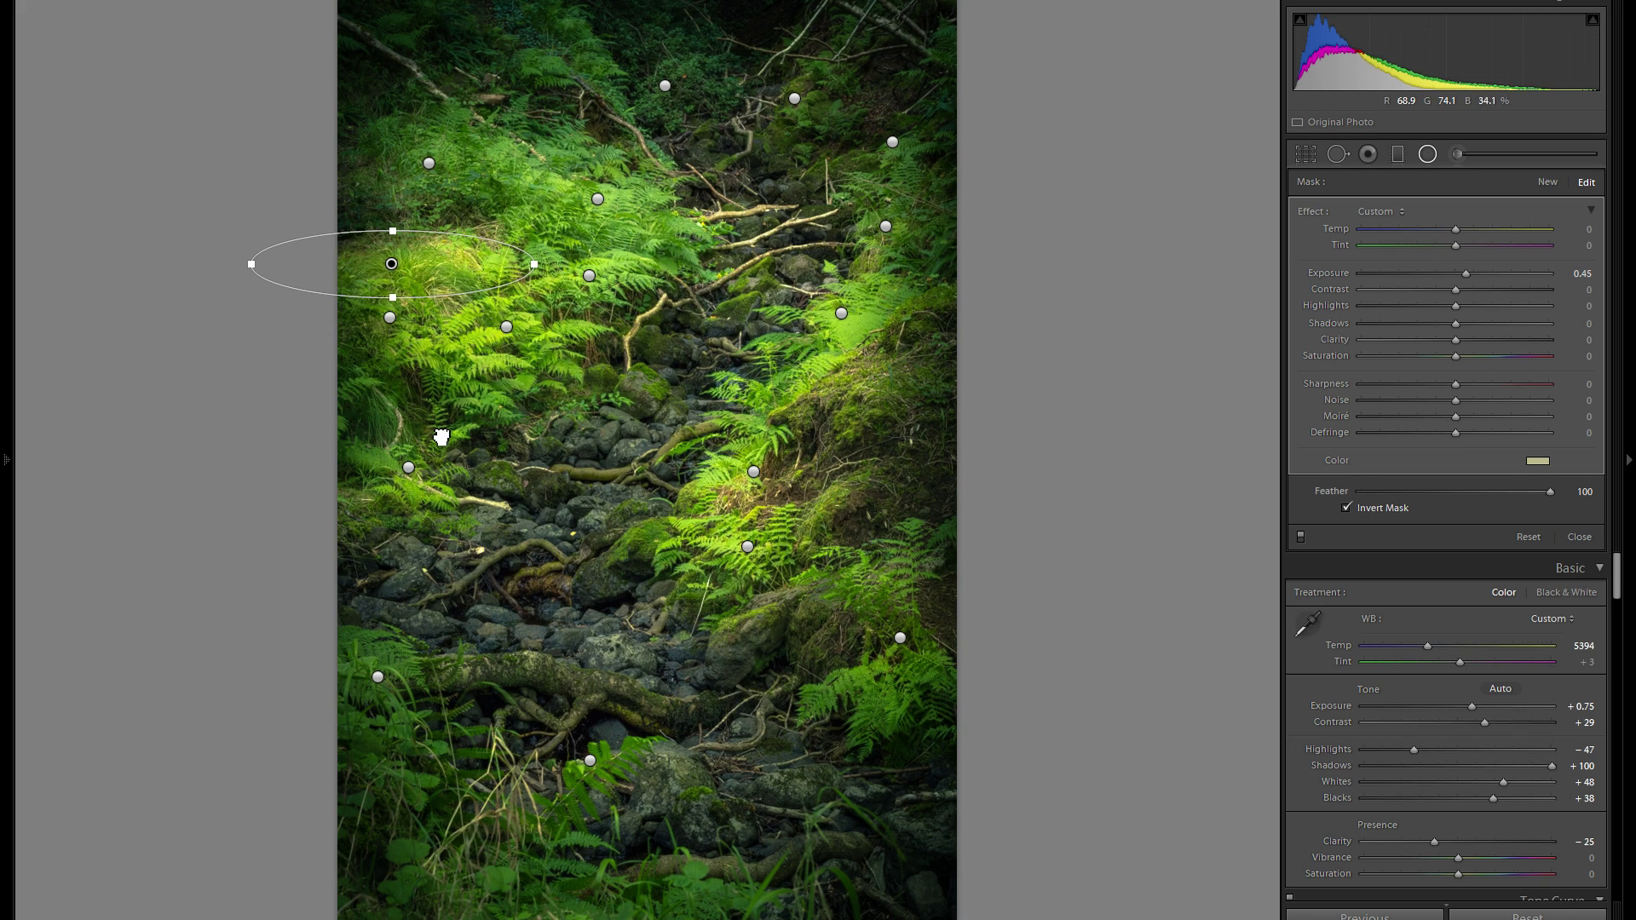
drag(371, 410, 514, 444)
mouse_move(443, 460)
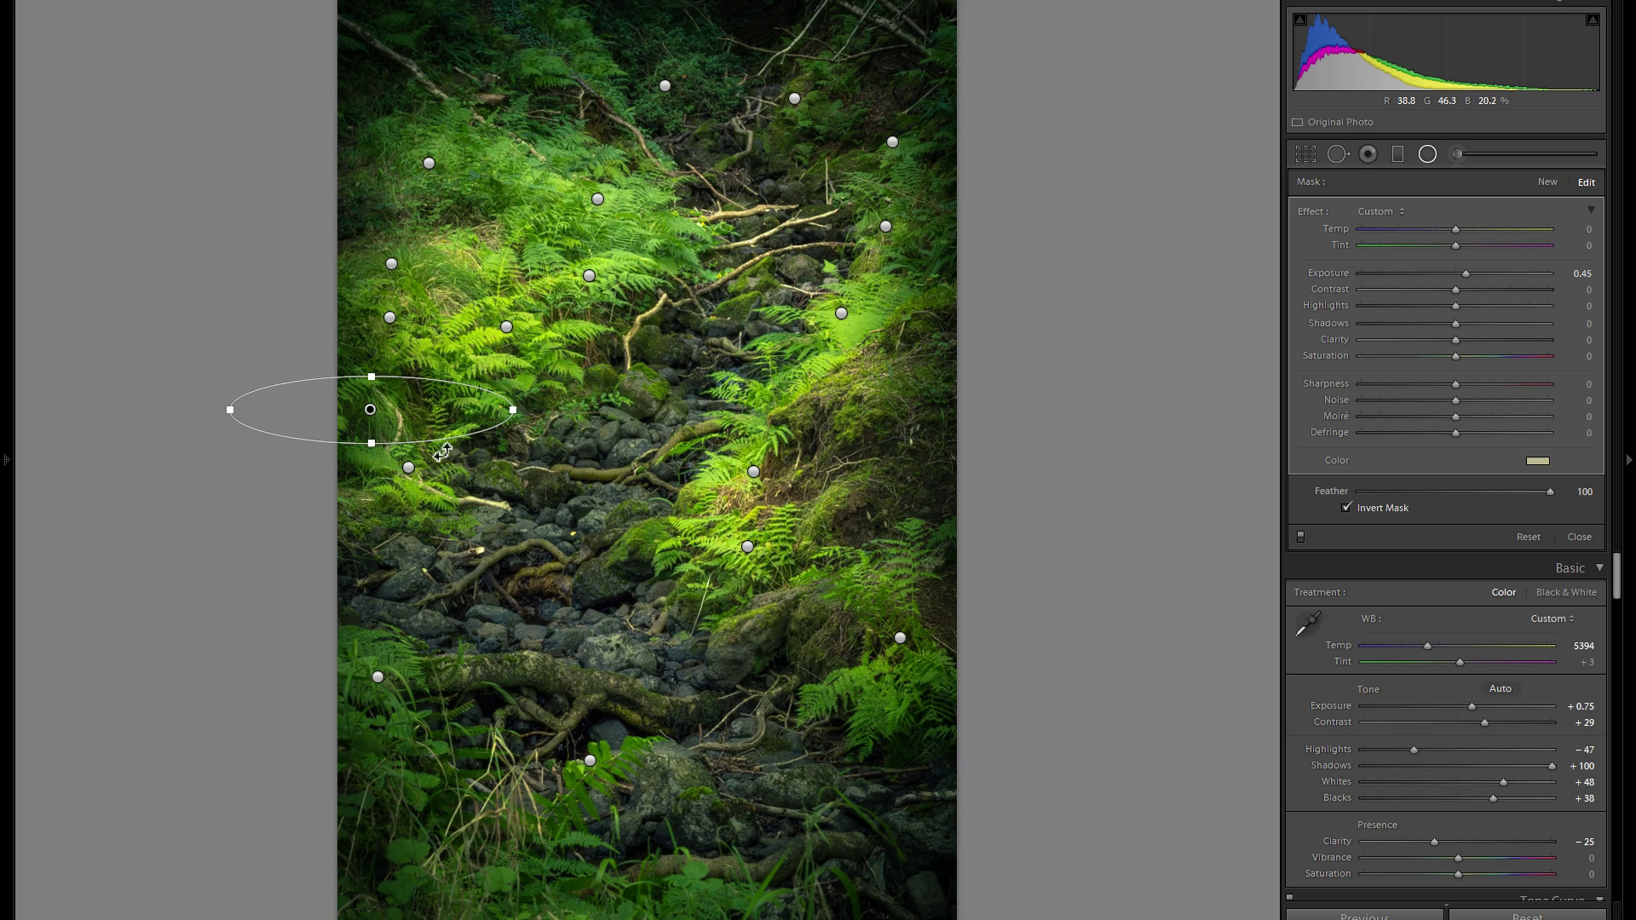
Set the Exposure of the circular radial filter over the lower-left foreground ferns to 0.74
click(408, 469)
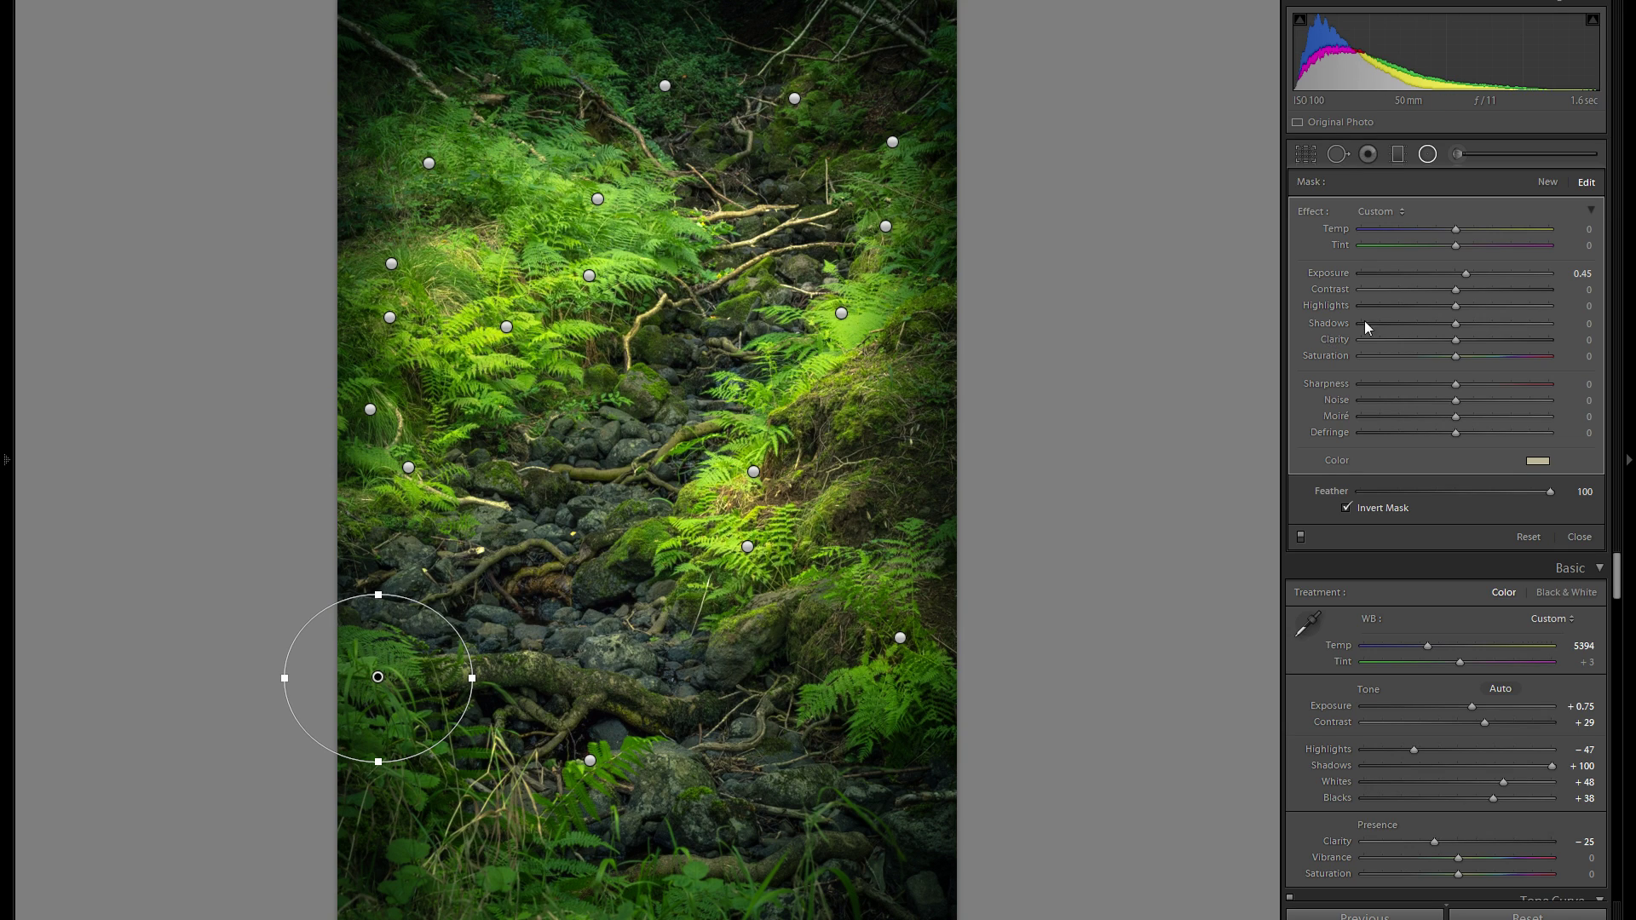
drag(1467, 273, 1473, 274)
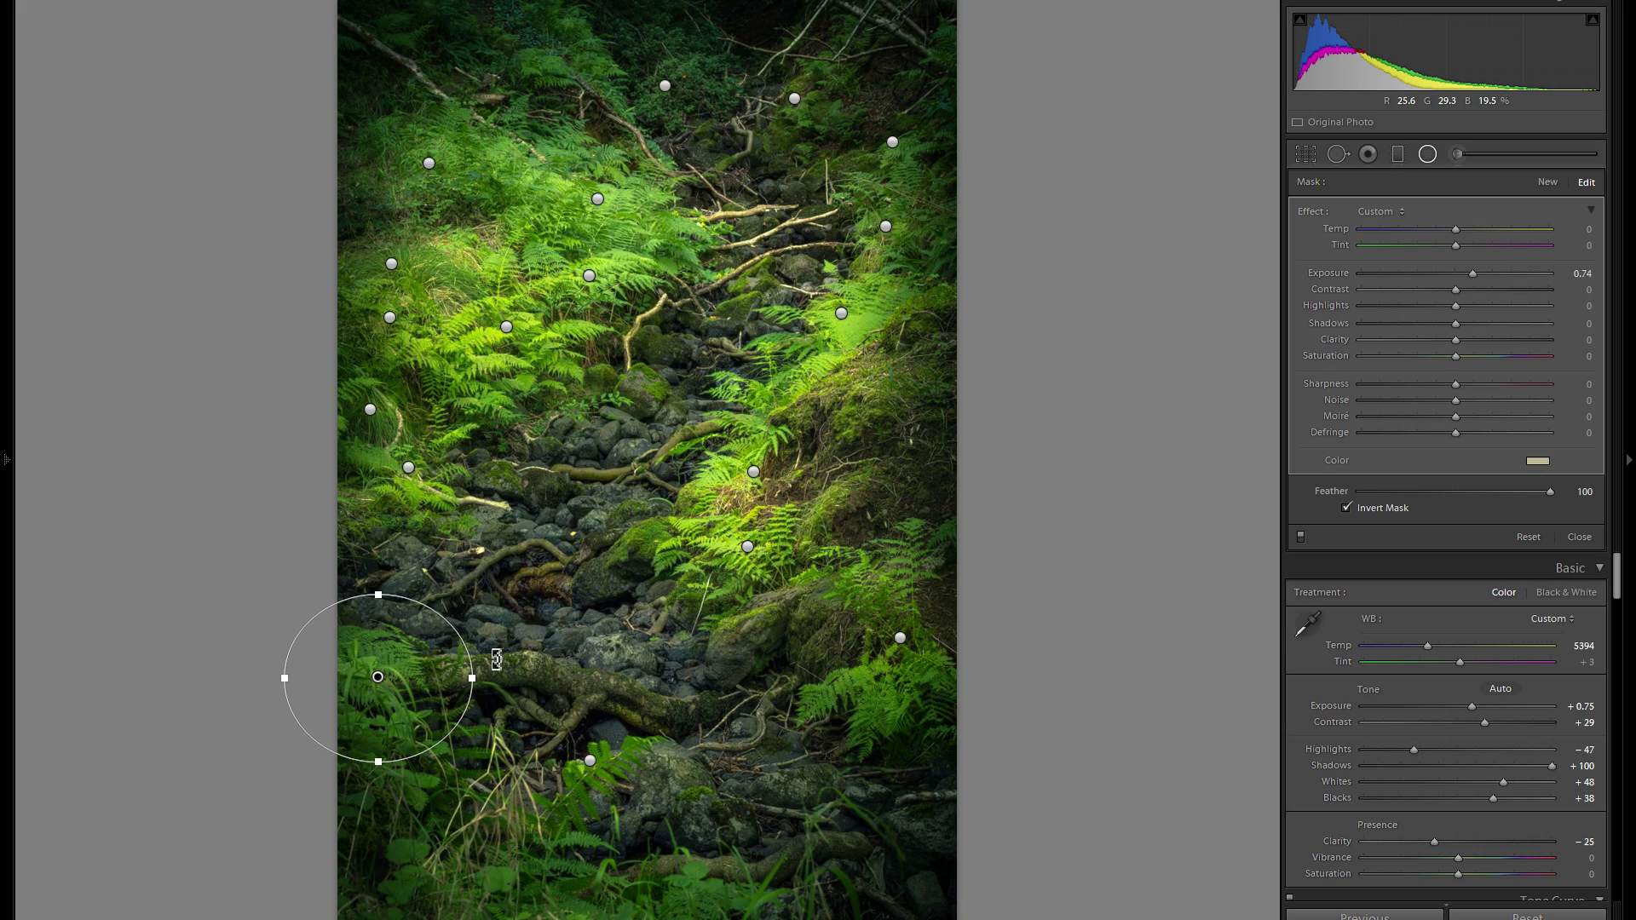
Duplicate the circular filter from the right bank's bright ferns onto the upper right bank and the top of the left bank
click(747, 546)
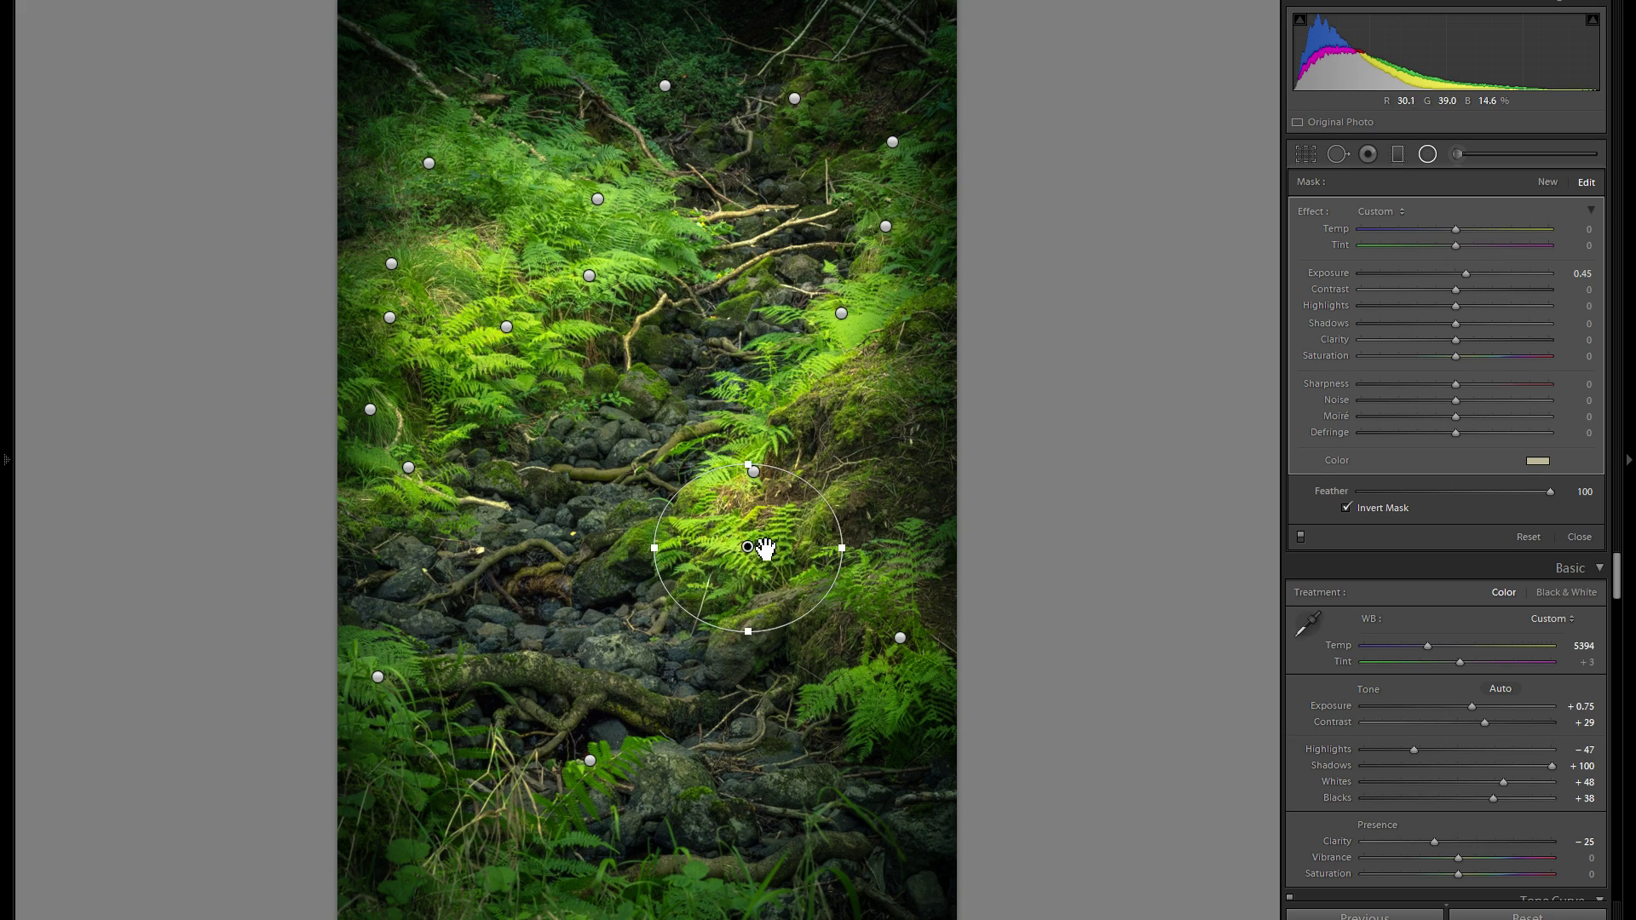
right_click(785, 511)
click(814, 522)
drag(786, 560, 865, 179)
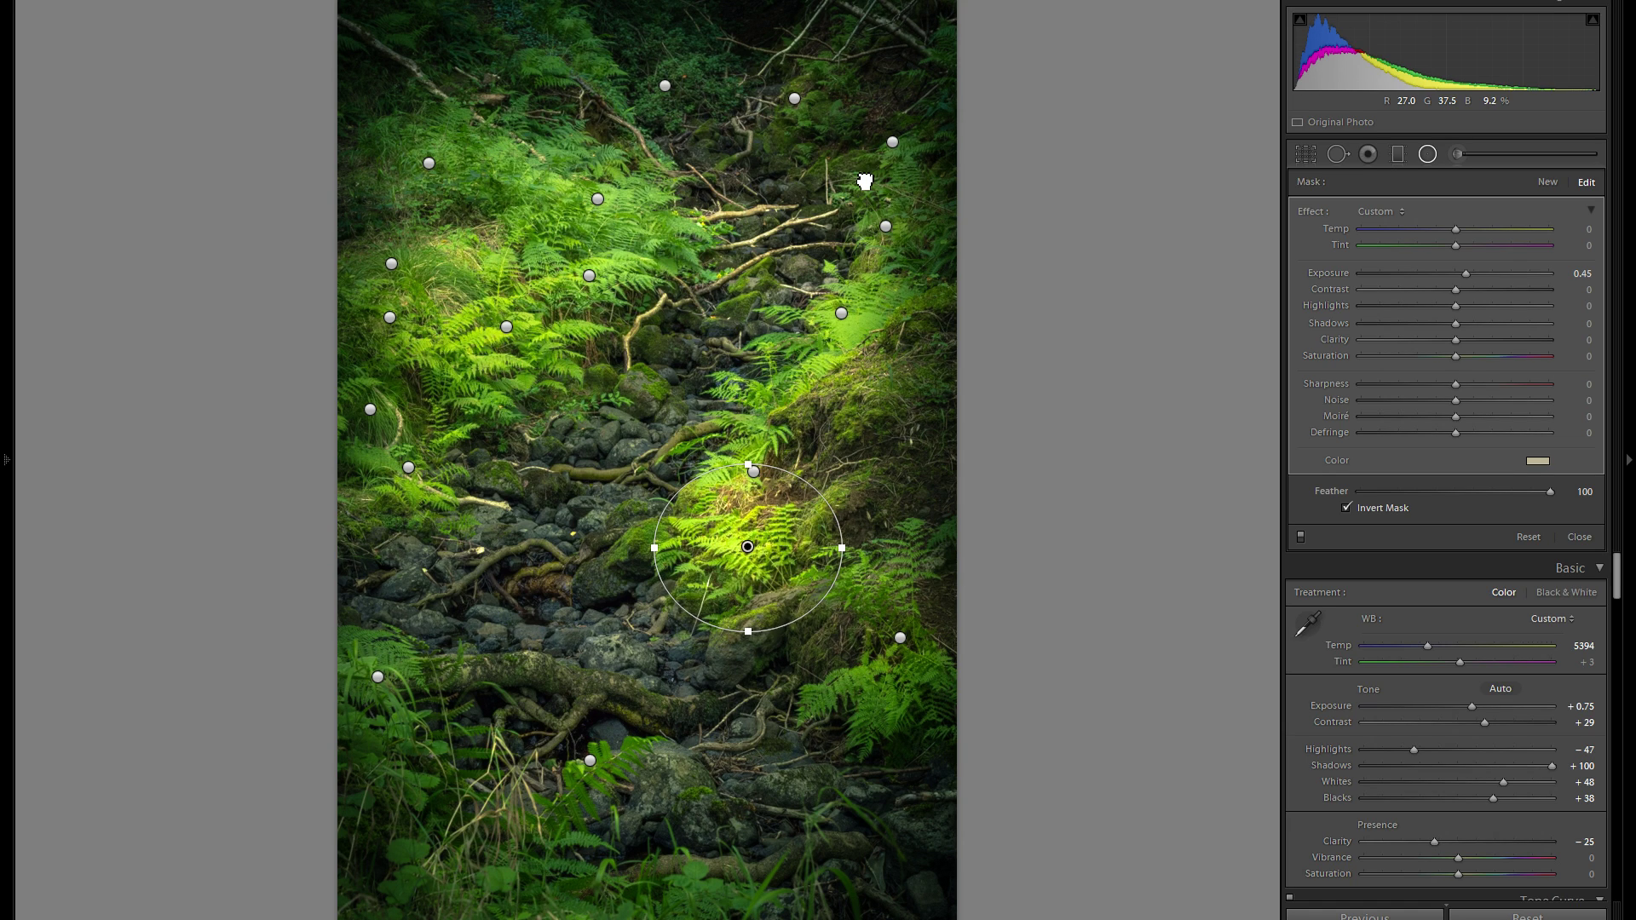
right_click(865, 180)
click(886, 179)
drag(846, 187, 579, 126)
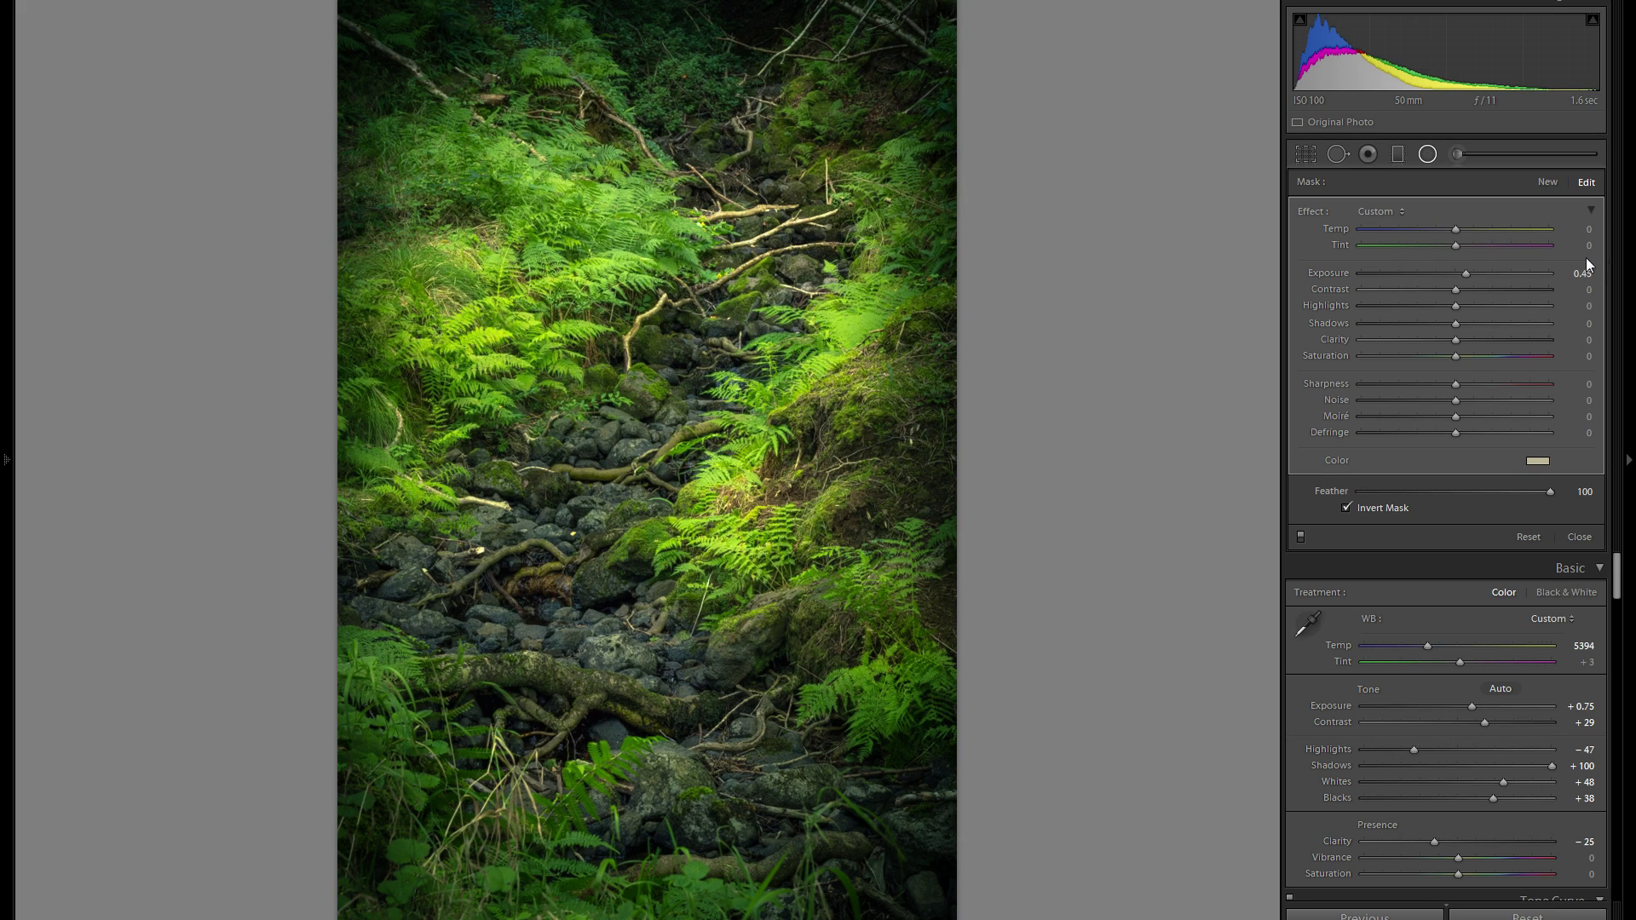
Switch the radial filters off and back on to check their overall lighting effect
click(1299, 539)
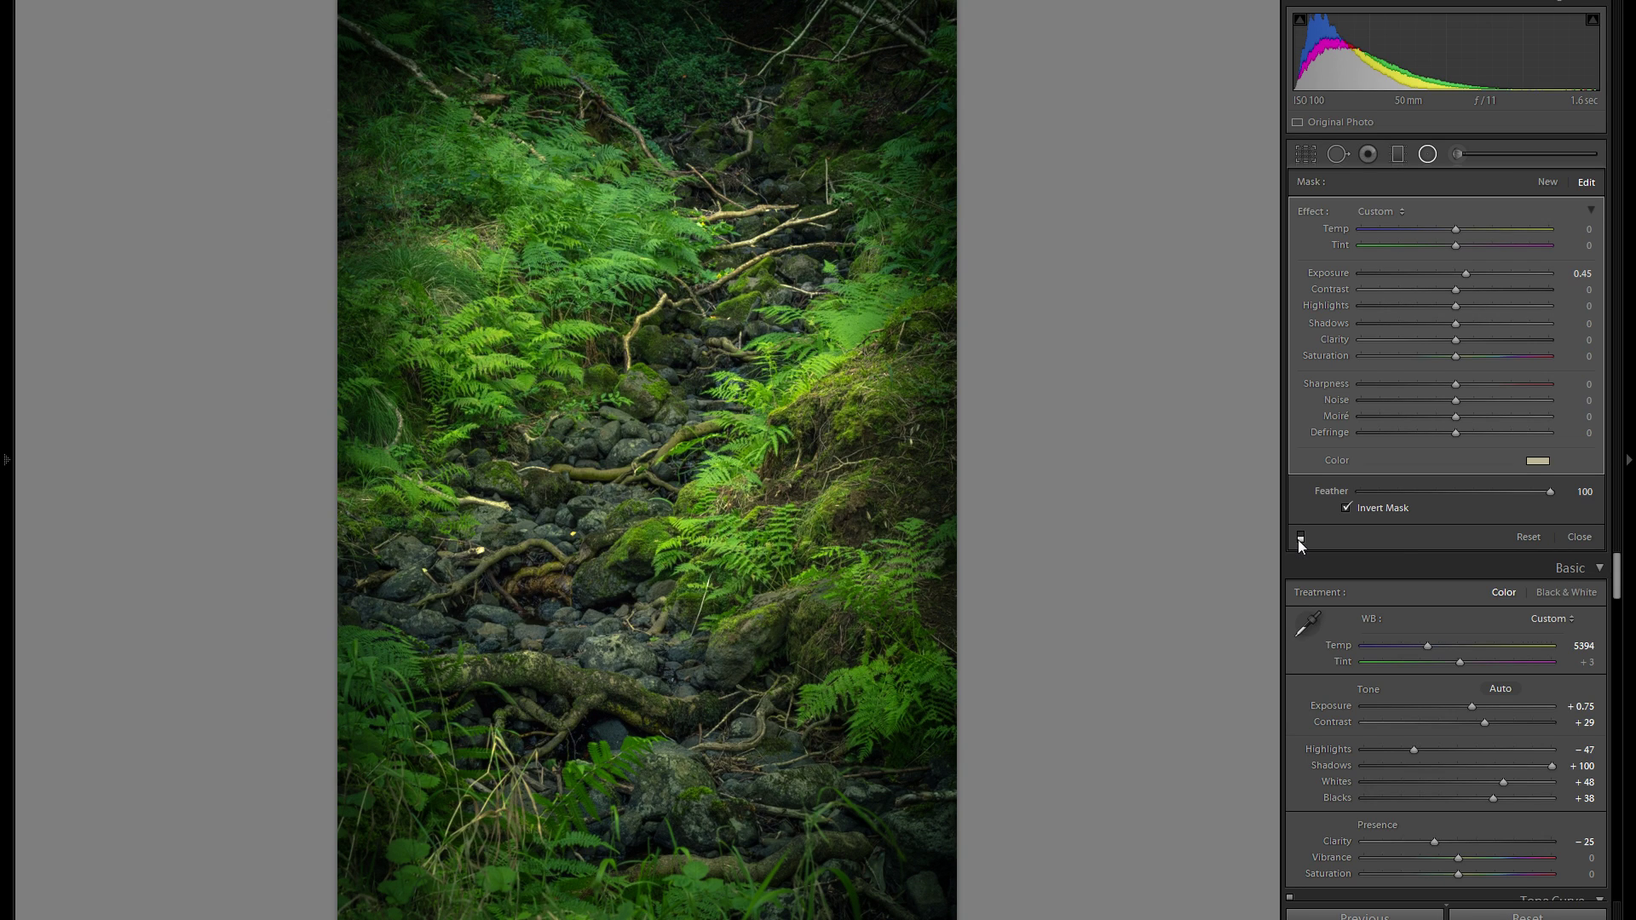
click(1300, 537)
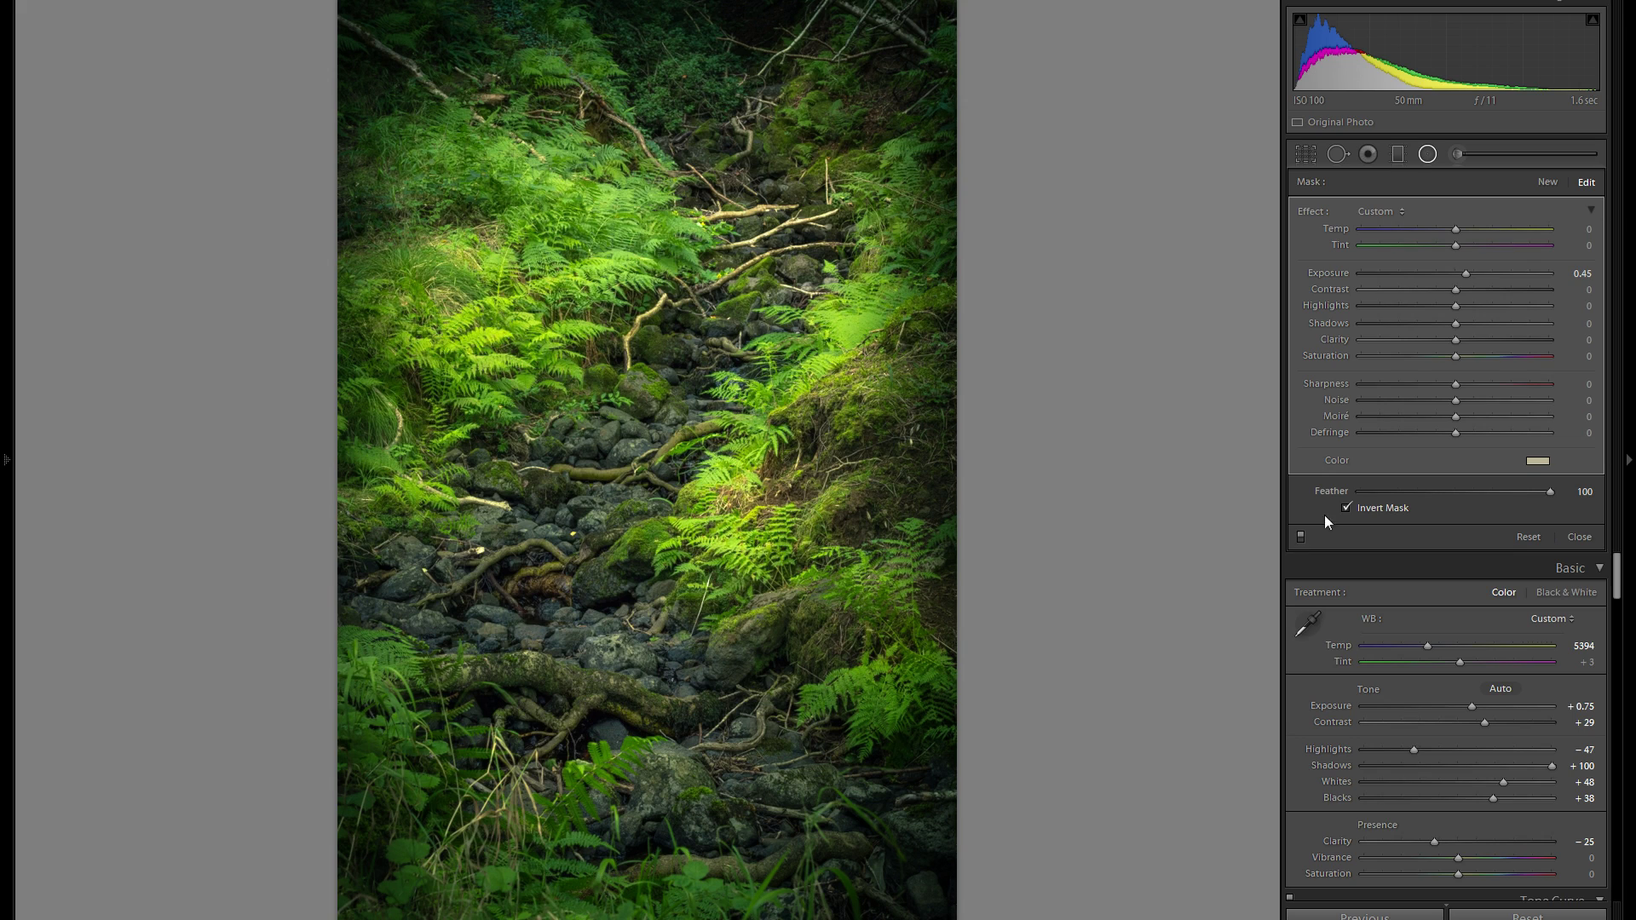
Add a new darkening radial filter on the upper left bank's ferns and set its Exposure to -0.49
click(1556, 182)
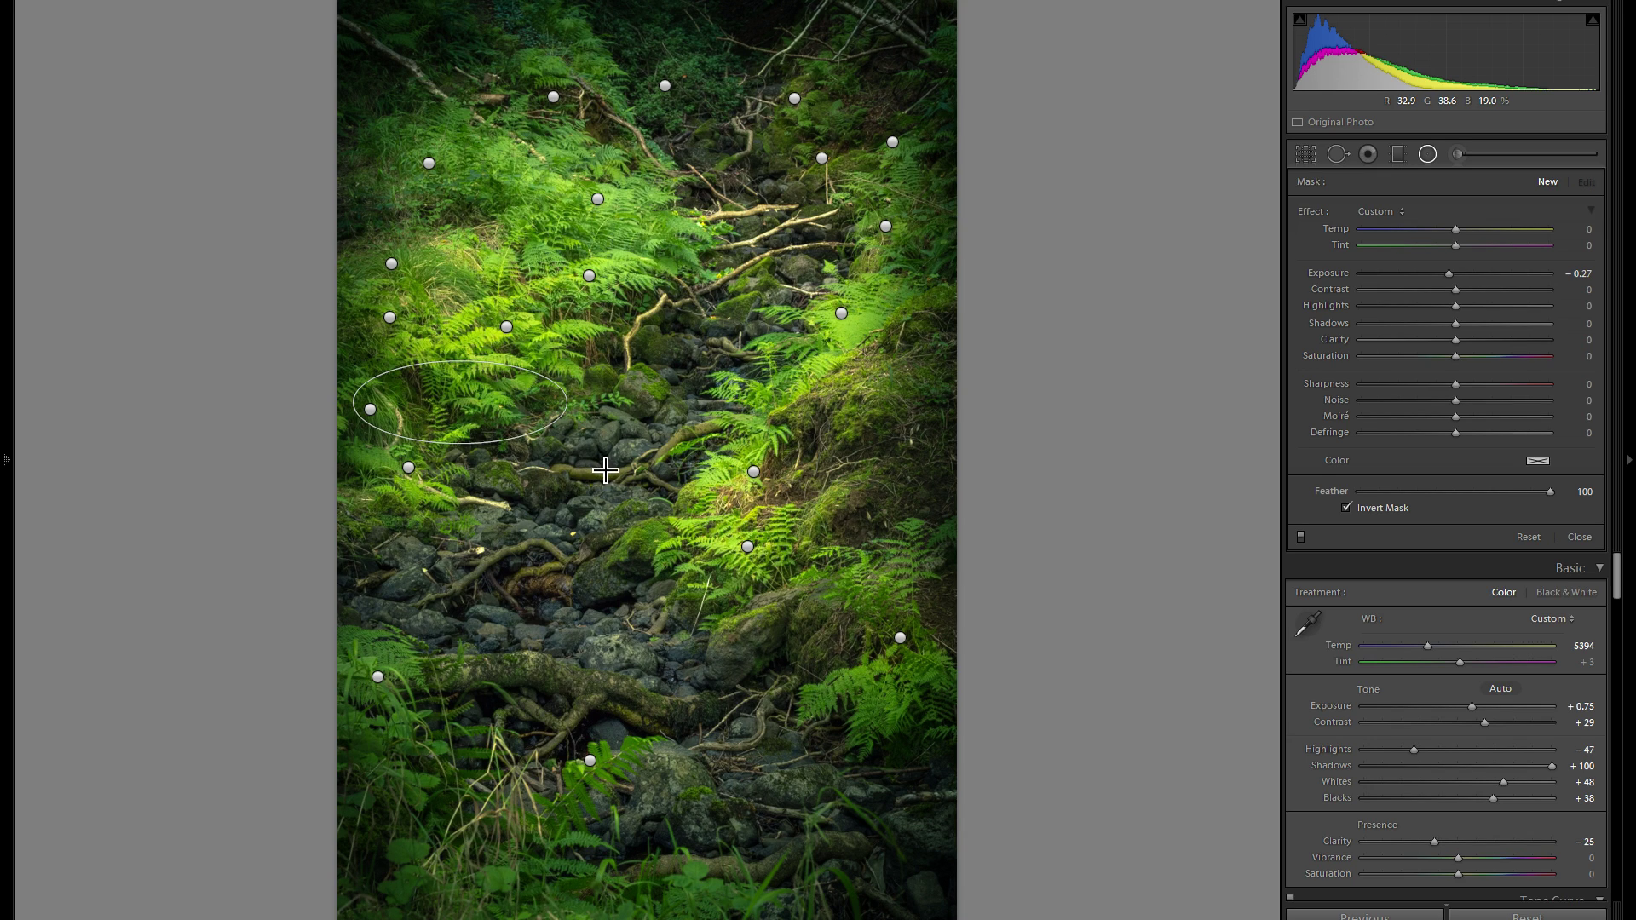
click(484, 405)
drag(484, 406, 586, 176)
right_click(496, 223)
key(Escape)
drag(1449, 273, 1440, 273)
Duplicate the darkening filter onto the ferns slightly higher up the left bank and onto the upper right bank
right_click(540, 182)
click(558, 186)
drag(554, 180, 834, 163)
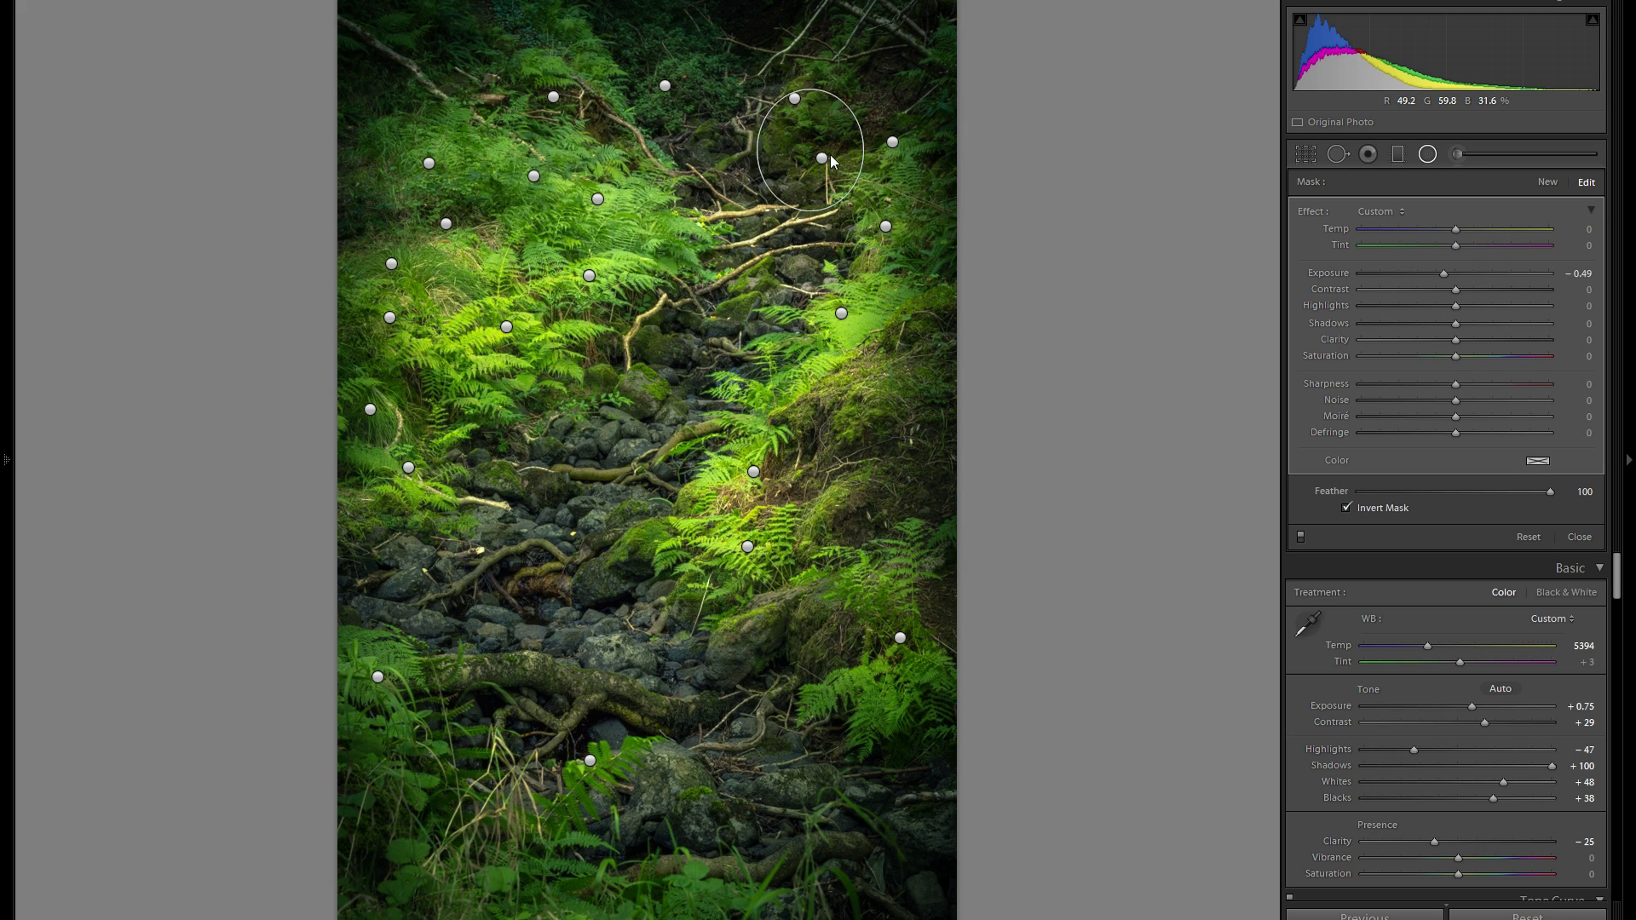
right_click(831, 161)
click(828, 160)
Place three more copies of the darkening filter on the shaded moss and earth midway down the right bank
right_click(839, 156)
click(872, 155)
drag(831, 147, 842, 403)
right_click(836, 393)
click(861, 405)
drag(825, 460, 941, 513)
right_click(831, 488)
click(855, 499)
Duplicate the darkening filter onto the mossy rock at the right bank's foot, the mid-stream stones and the foreground boulders
right_click(942, 515)
click(949, 505)
drag(869, 596, 697, 846)
right_click(773, 669)
click(782, 673)
right_click(613, 597)
click(649, 610)
right_click(695, 846)
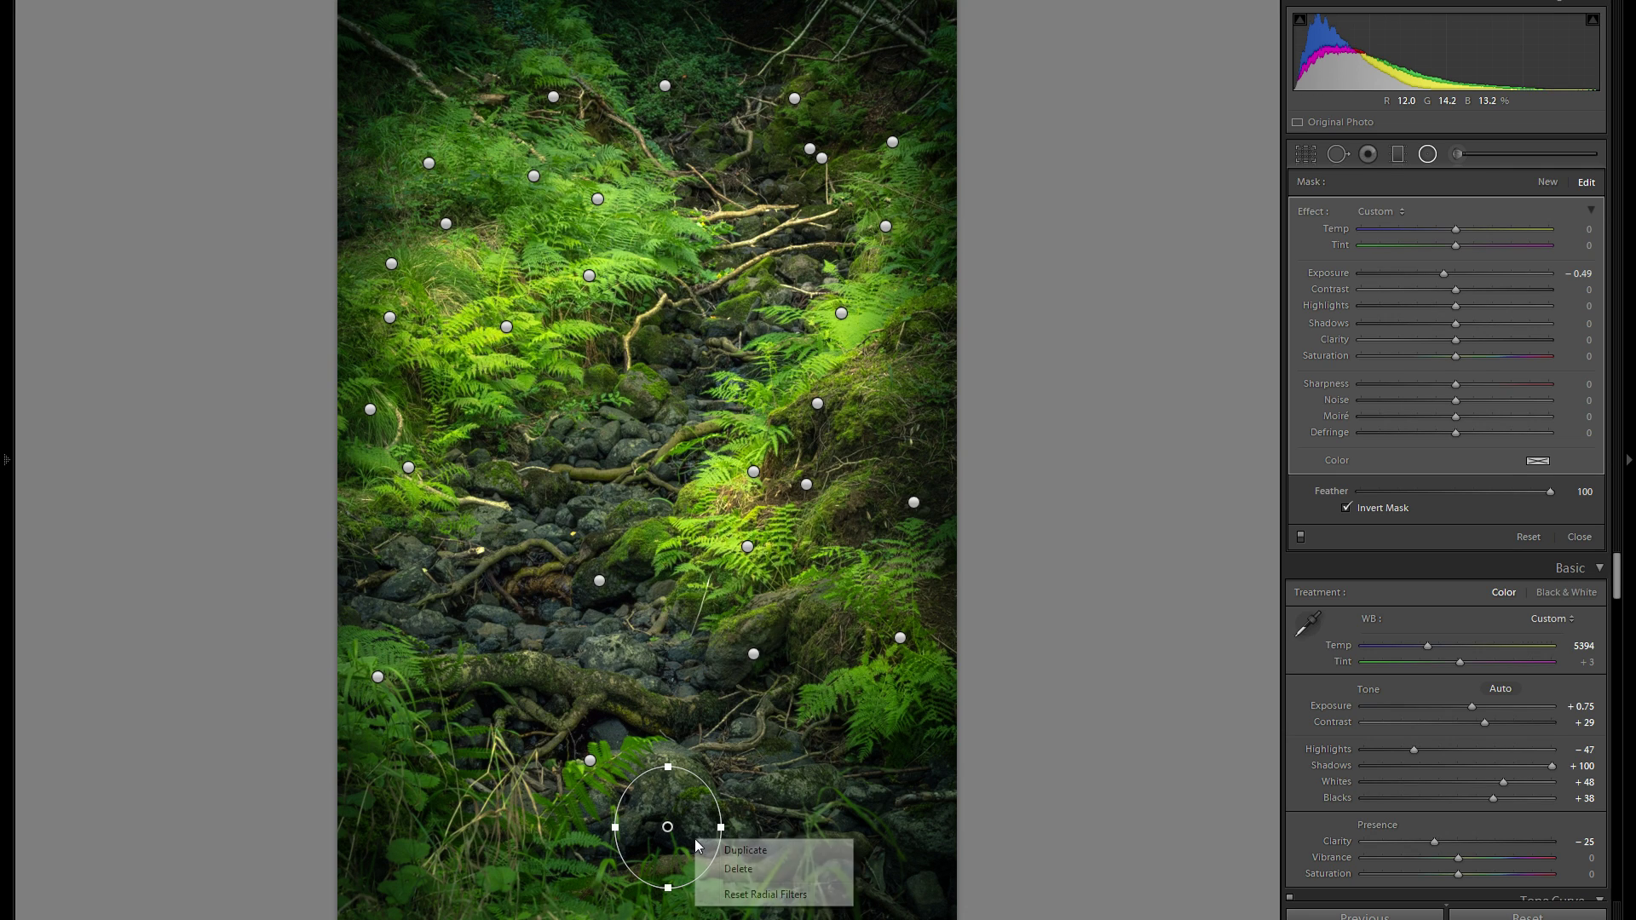
Duplicate the darkening filter onto the large mossy root across the stream and the rocks at the photo's left edge
key(Escape)
key(Escape)
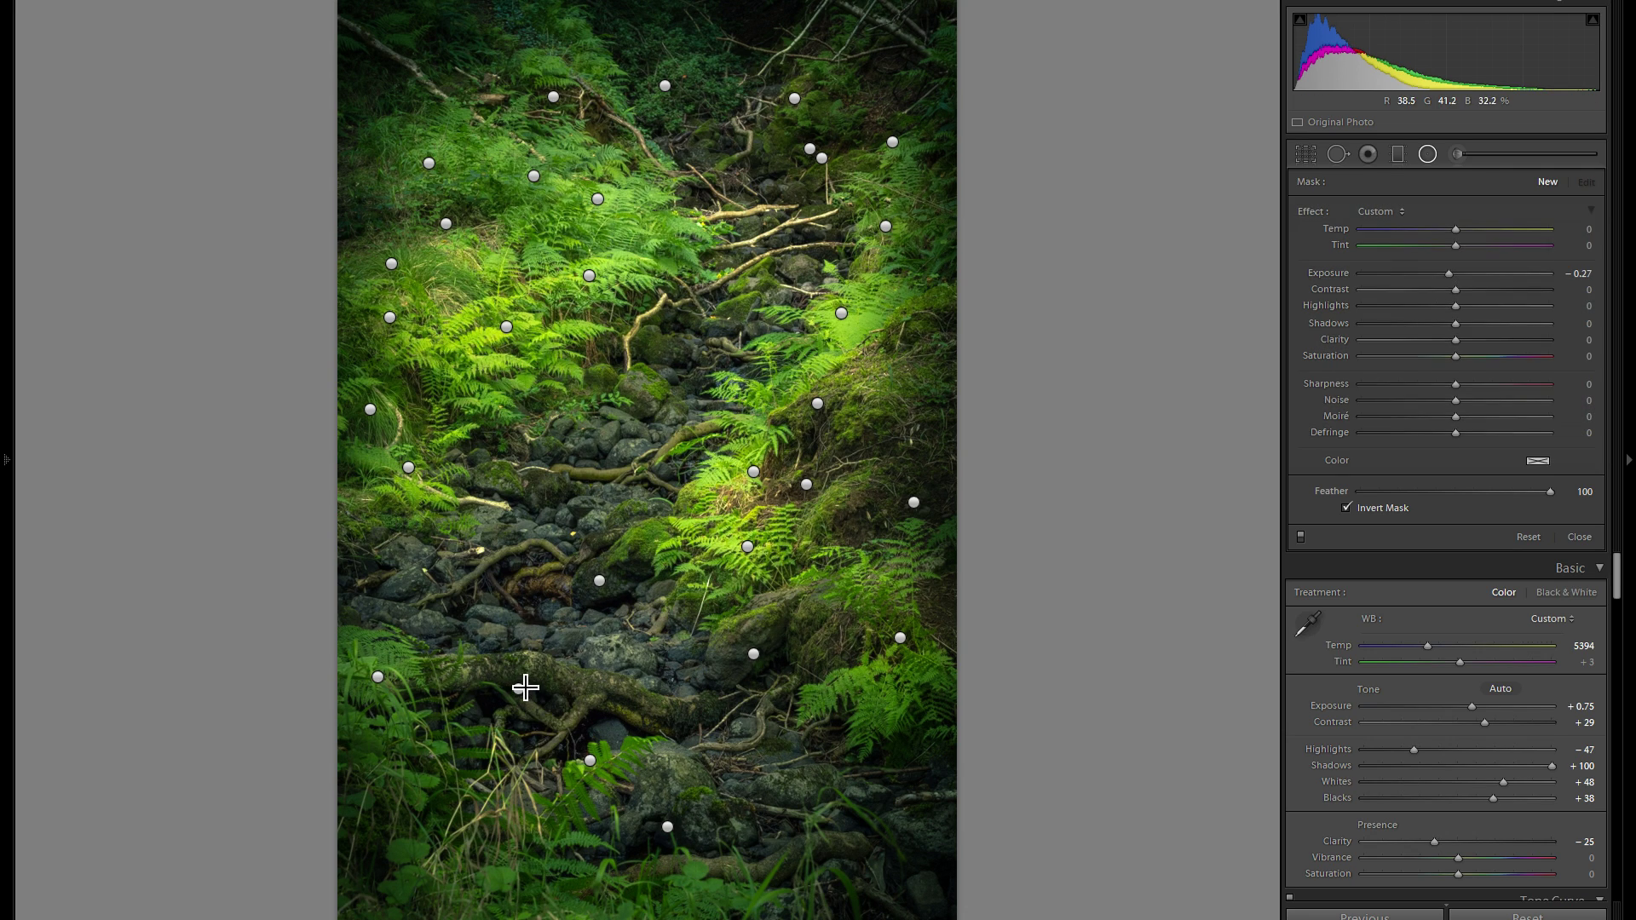
right_click(521, 693)
key(Escape)
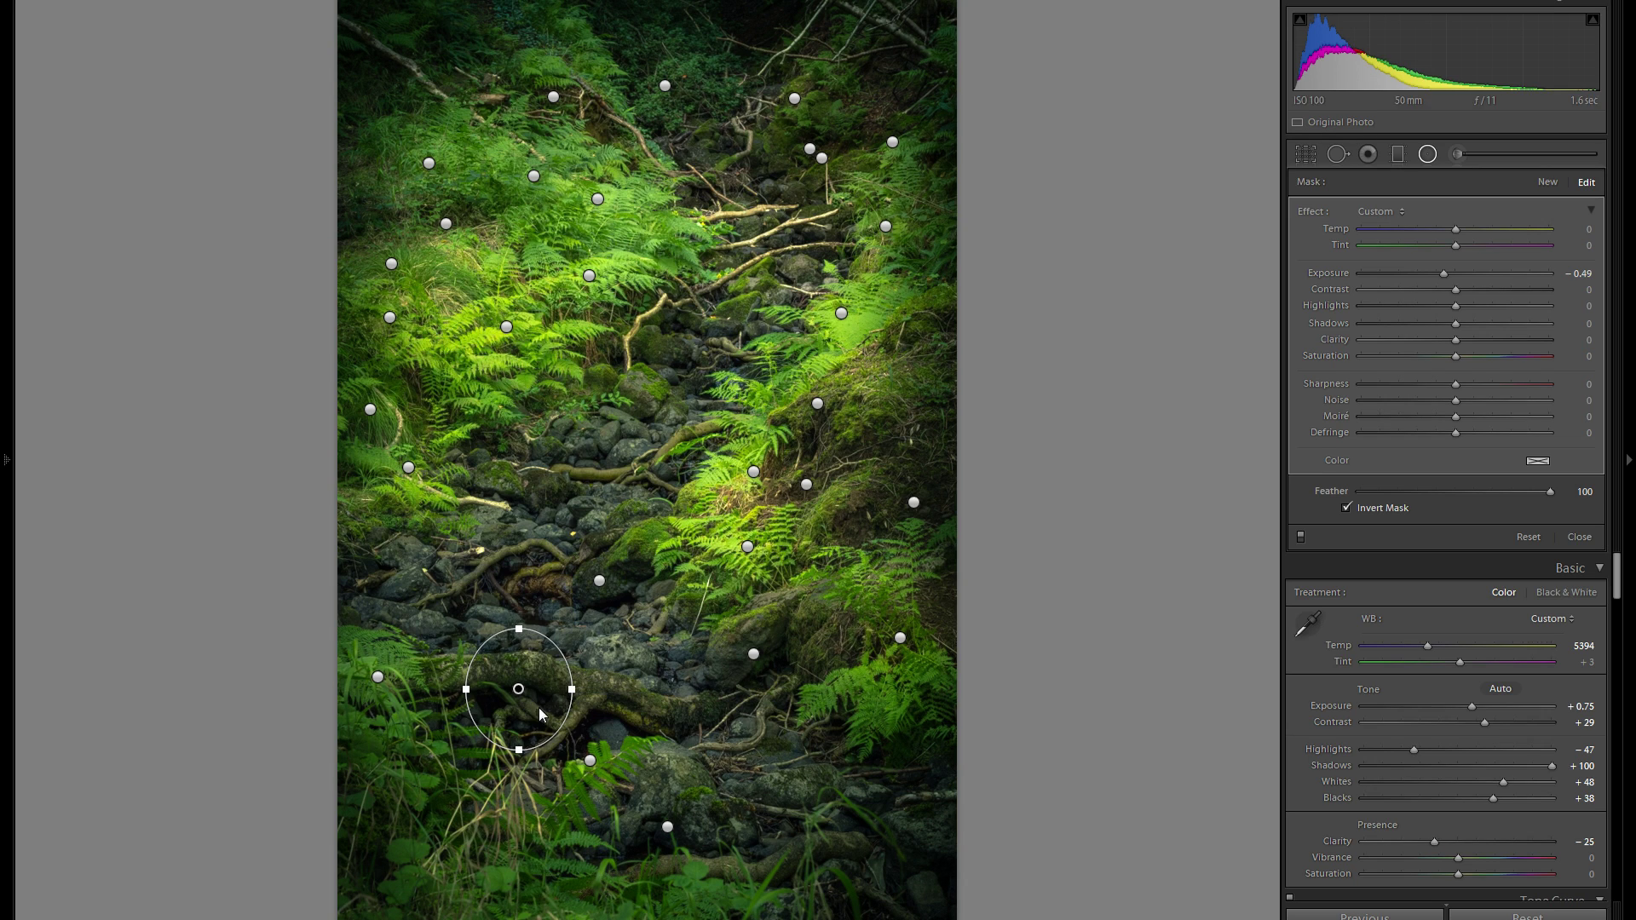
drag(338, 603, 392, 613)
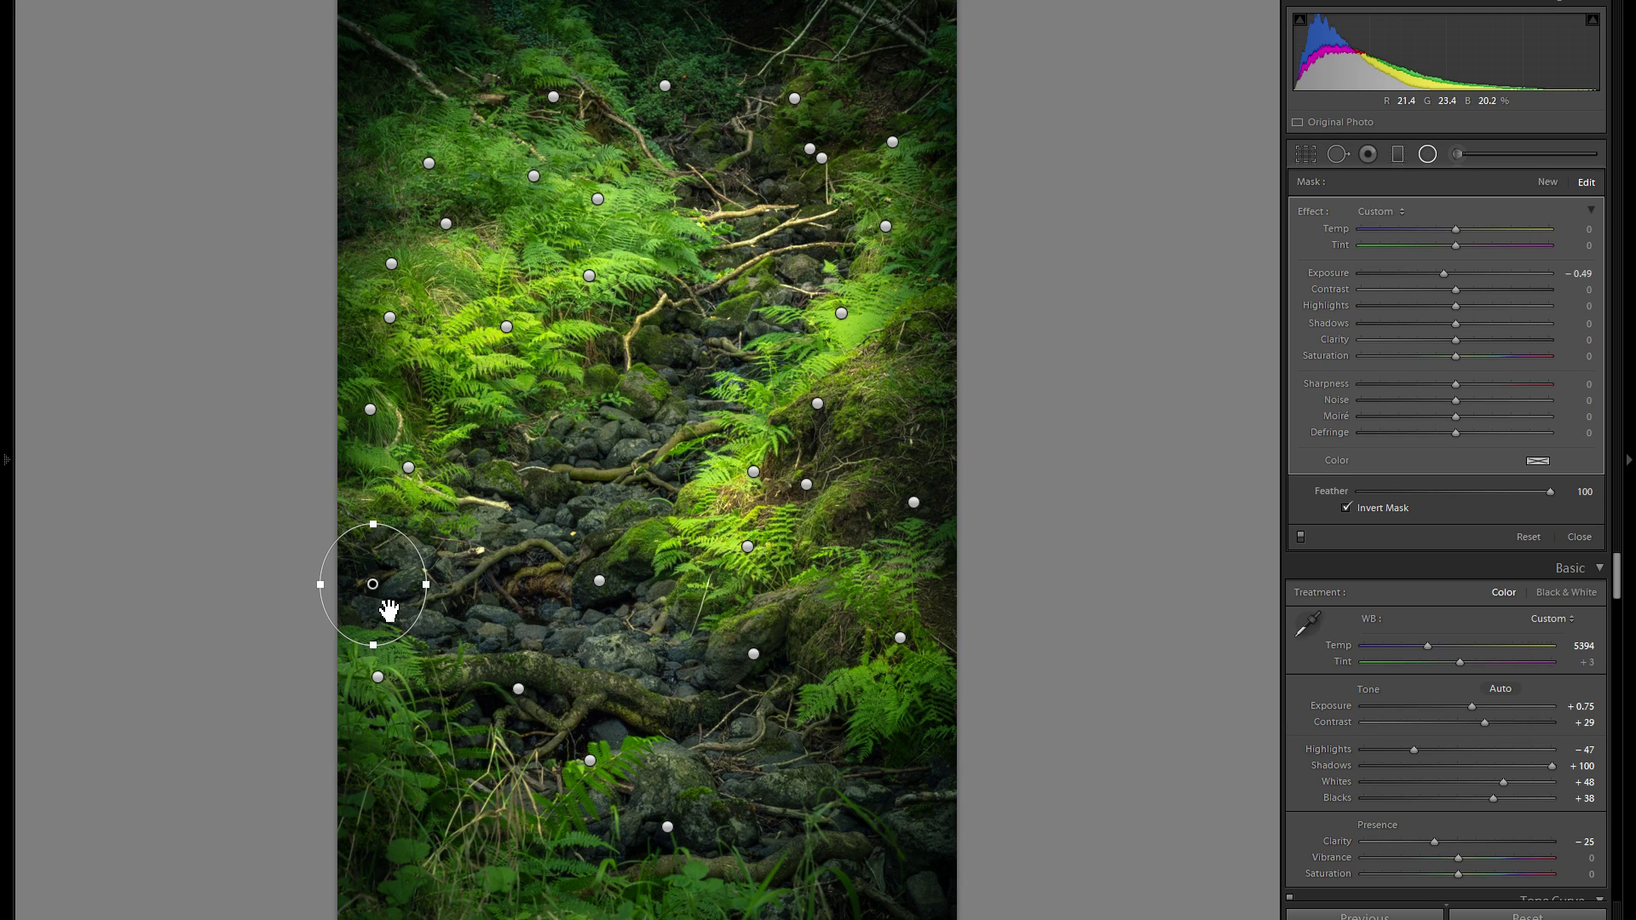
drag(380, 571, 419, 619)
click(396, 610)
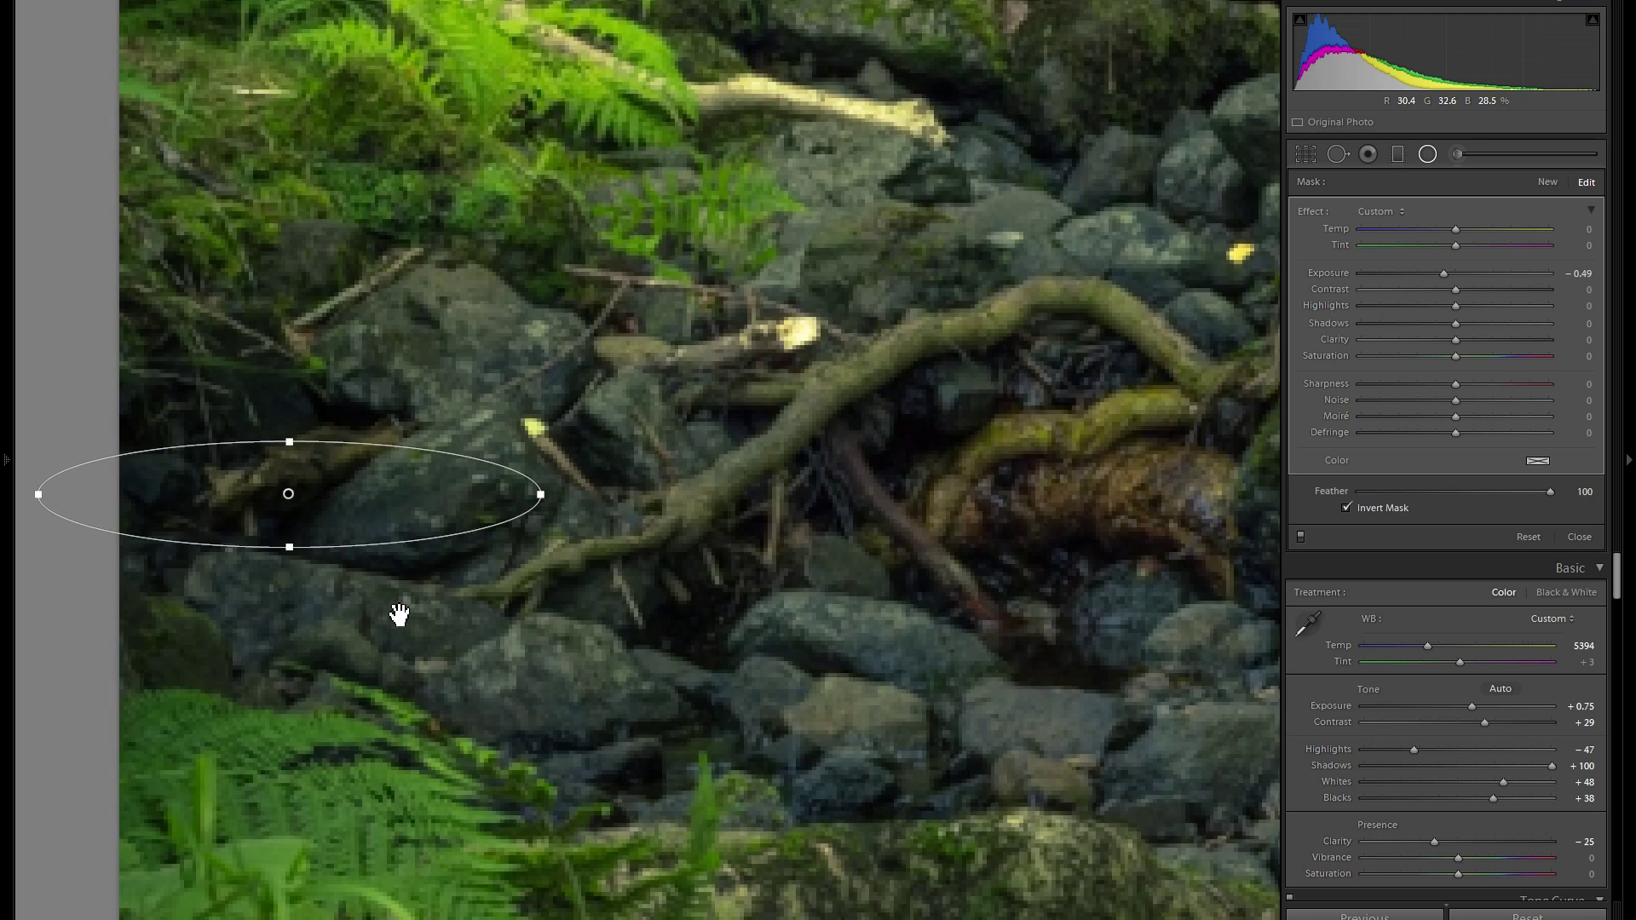
click(345, 598)
key(ctrl+z)
key(ctrl+z)
Duplicate the darkening filter onto the left-edge plants above the rocks, the lower left-bank ferns, the streamside ferns and the upper left bank
right_click(384, 476)
key(Escape)
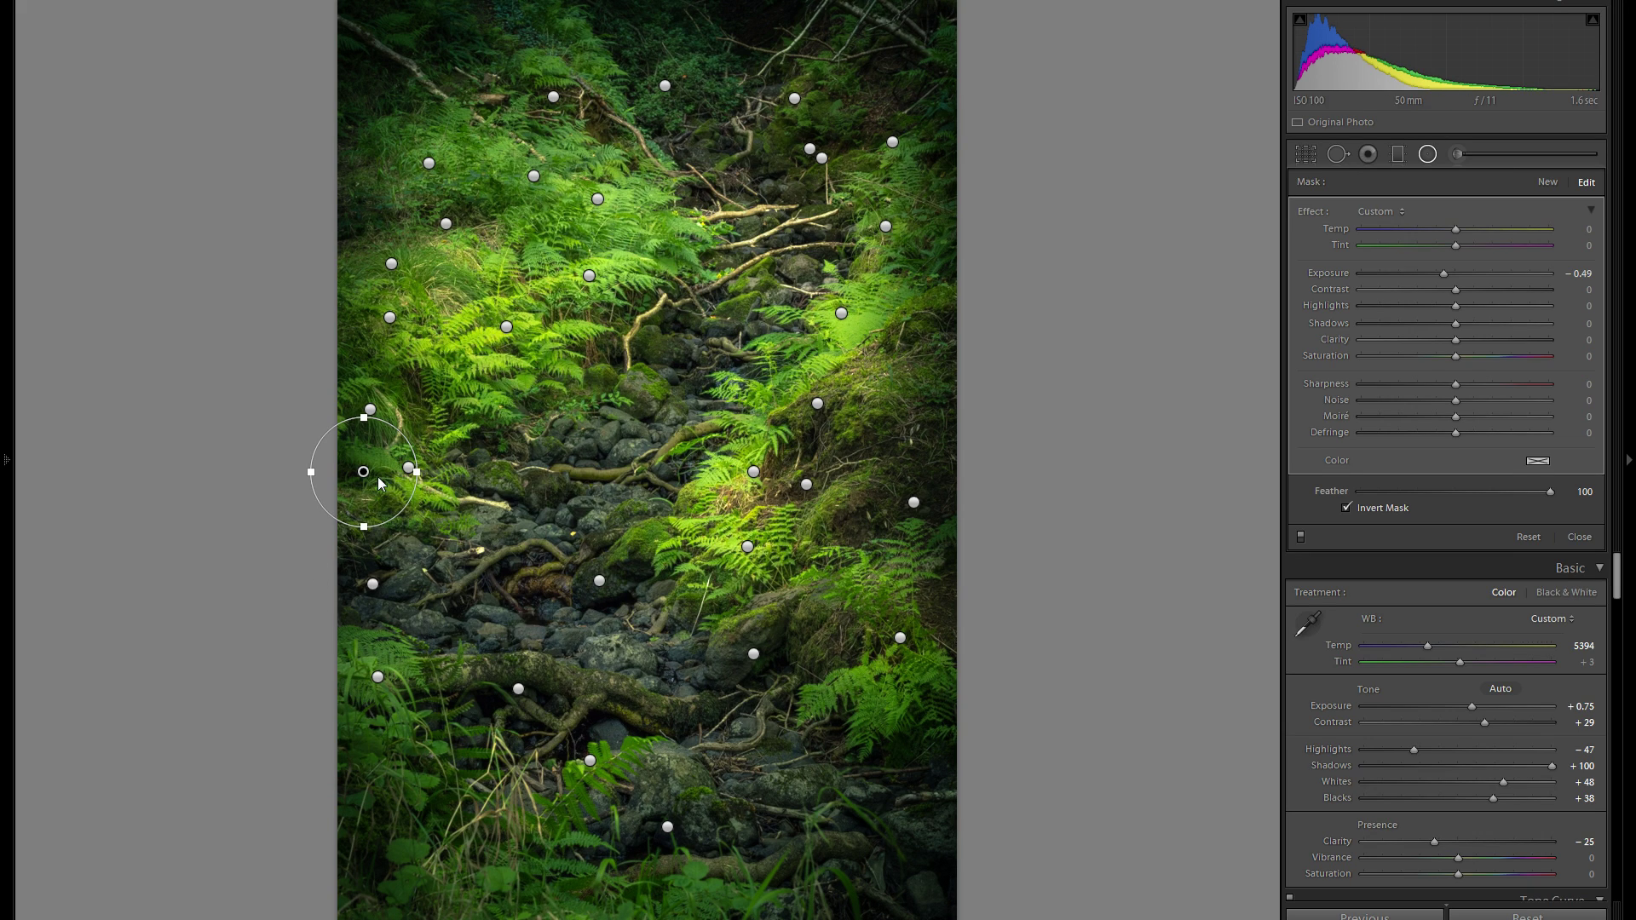
right_click(458, 395)
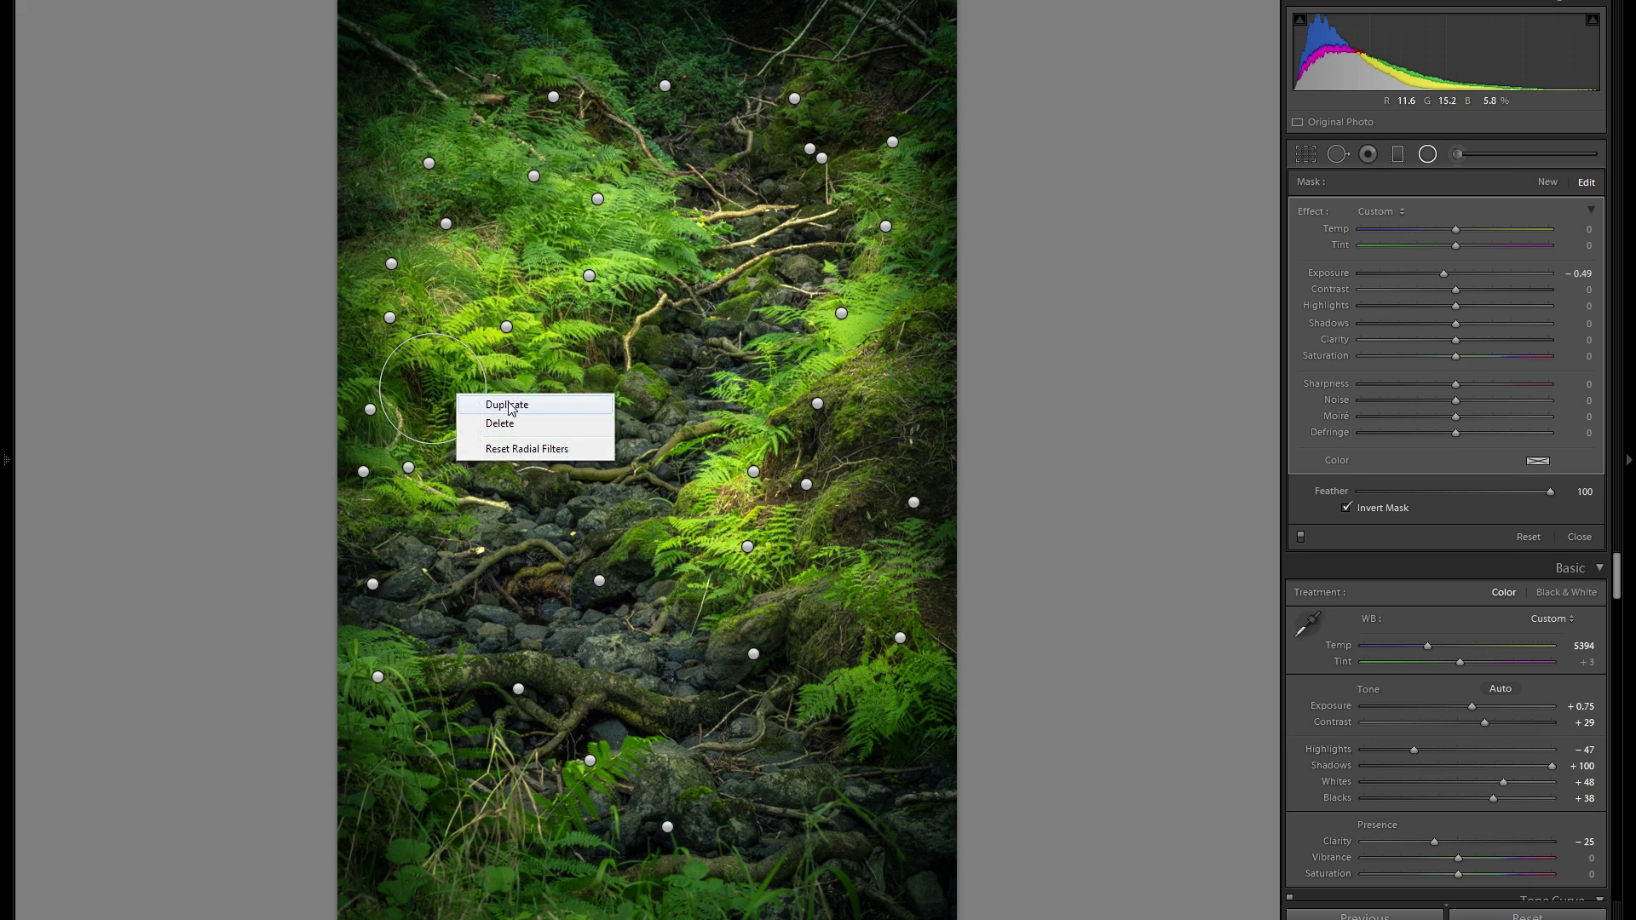
click(511, 406)
drag(455, 413, 611, 359)
right_click(616, 354)
key(Escape)
click(534, 177)
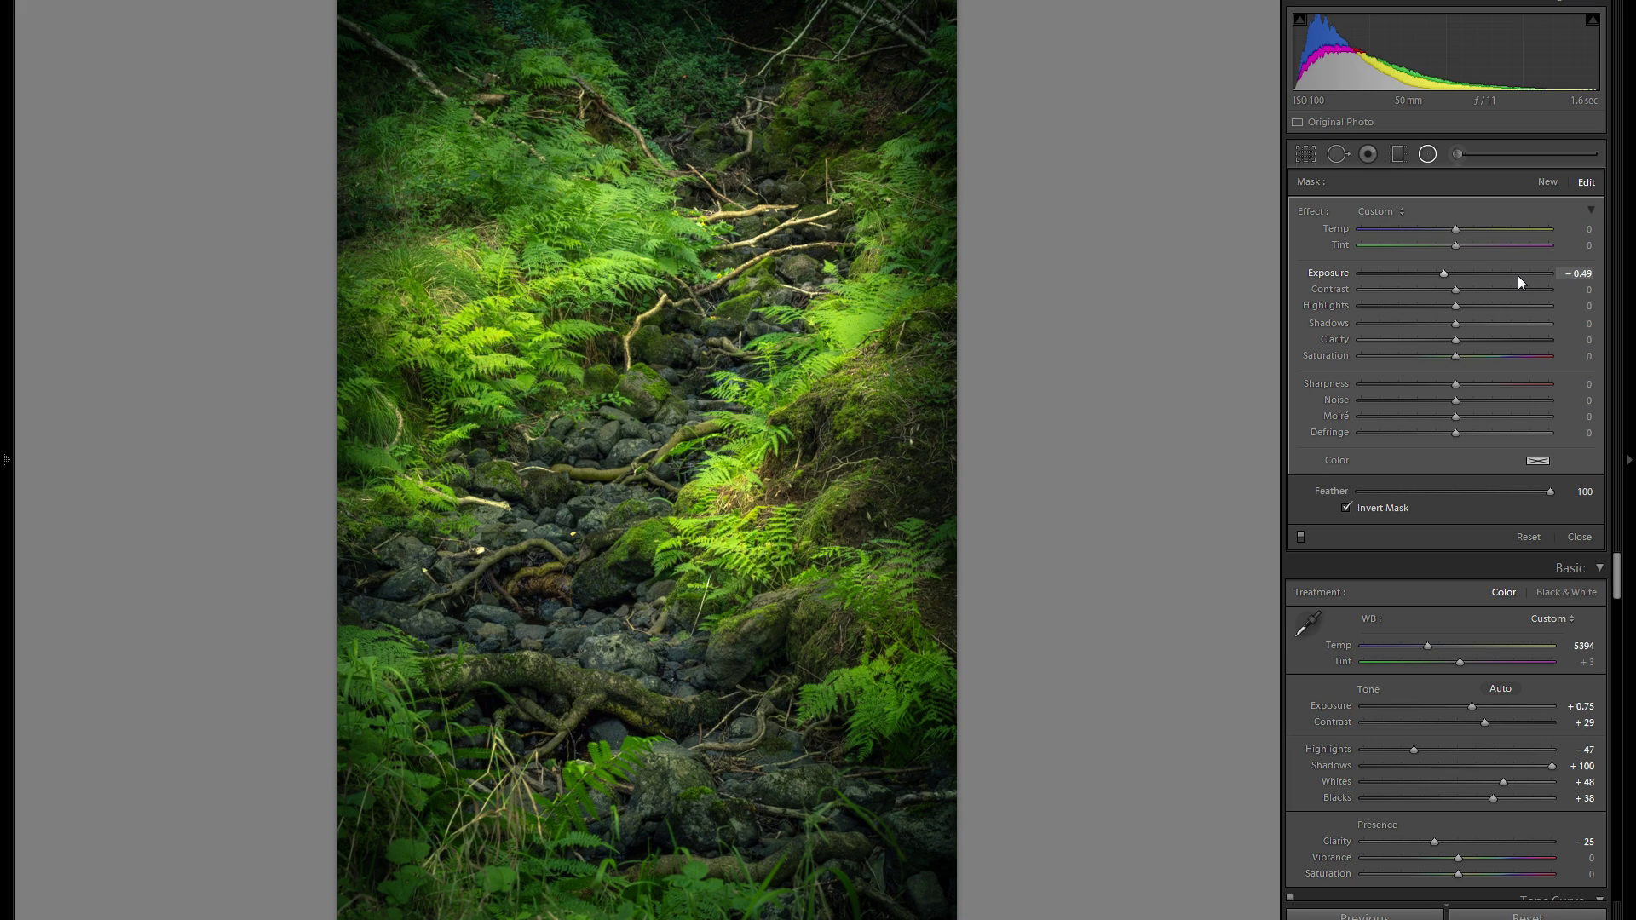
Compare the photo with all radial filters switched off and back on
click(1299, 539)
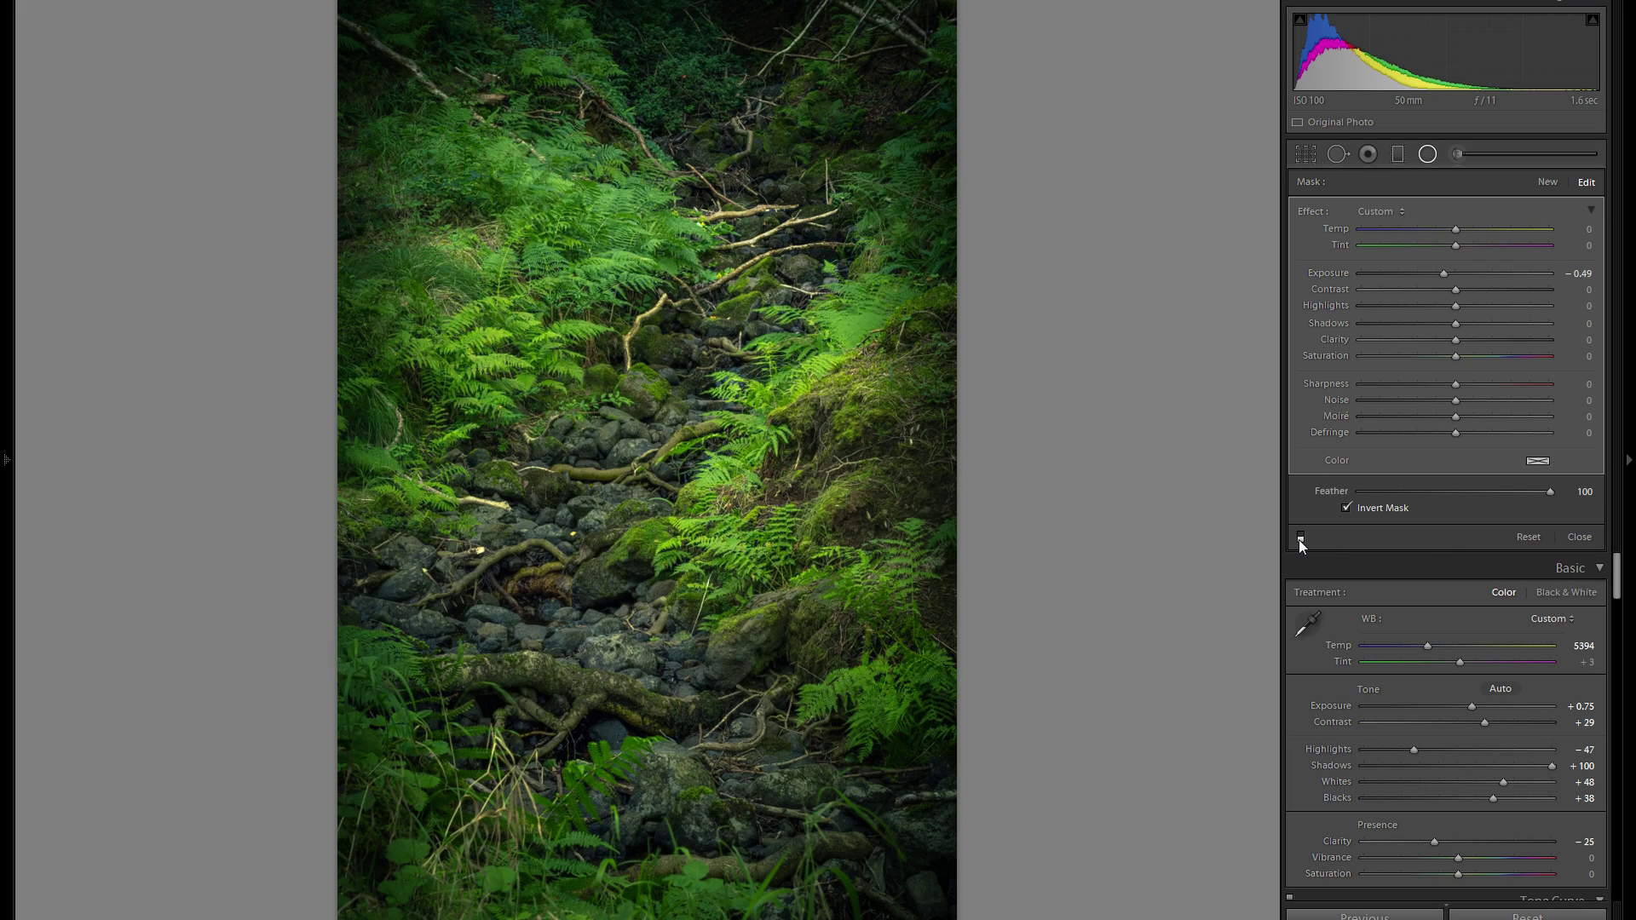
click(1299, 537)
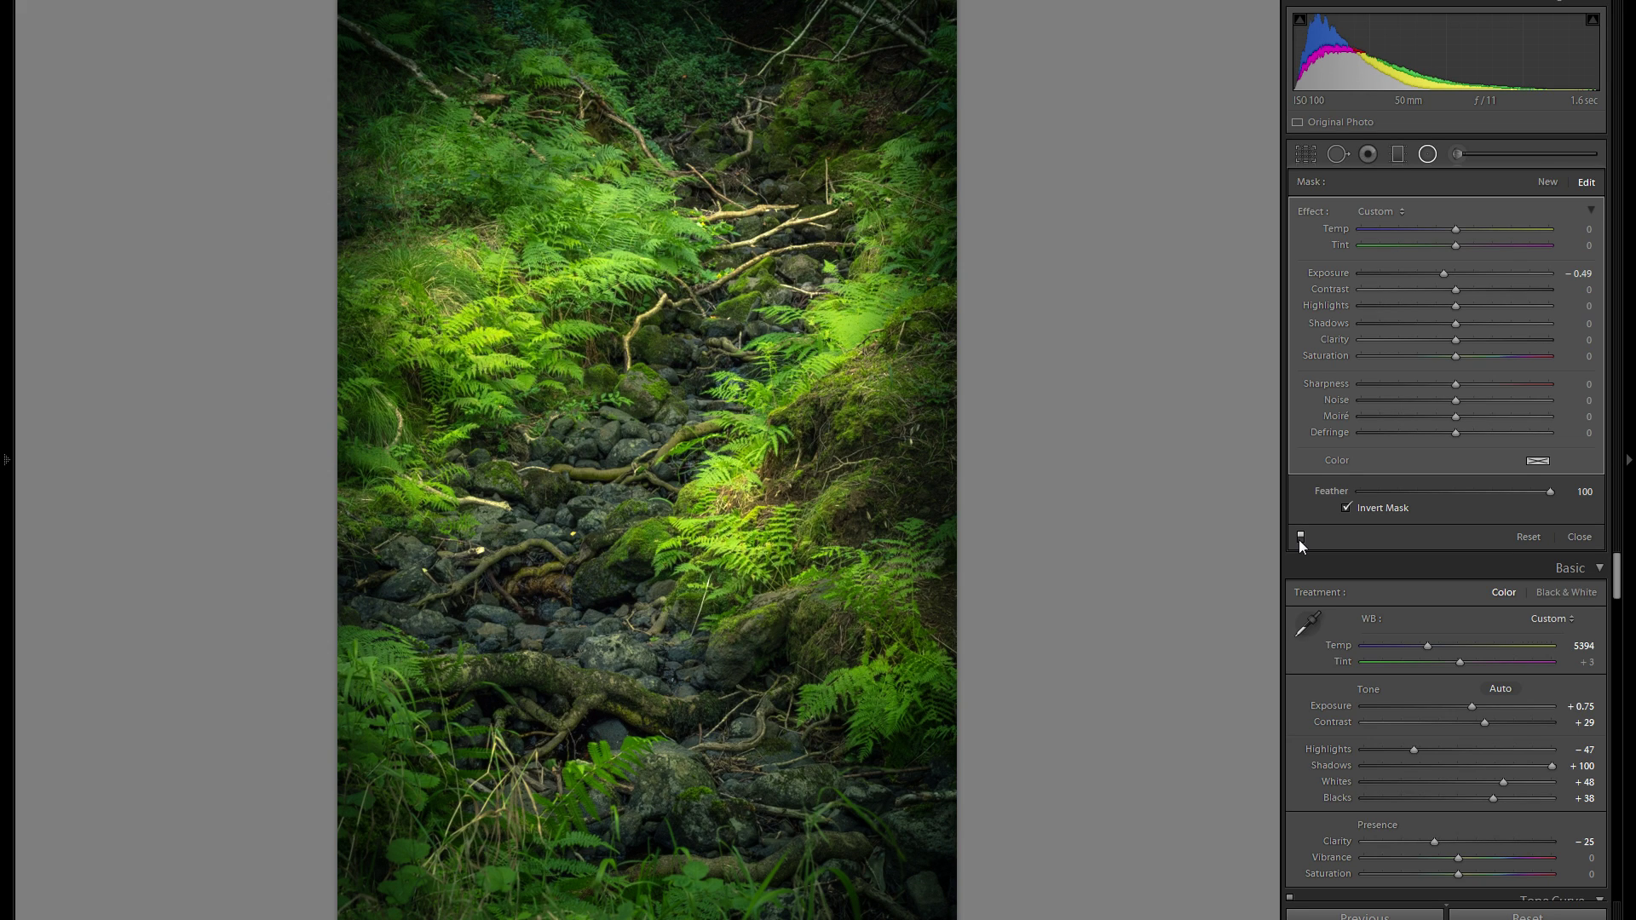
click(1299, 539)
click(1300, 538)
Add a small oval brightening radial filter with Exposure 0.31 over the thin roots among the mid-stream rocks
click(1544, 182)
drag(1450, 274, 1459, 275)
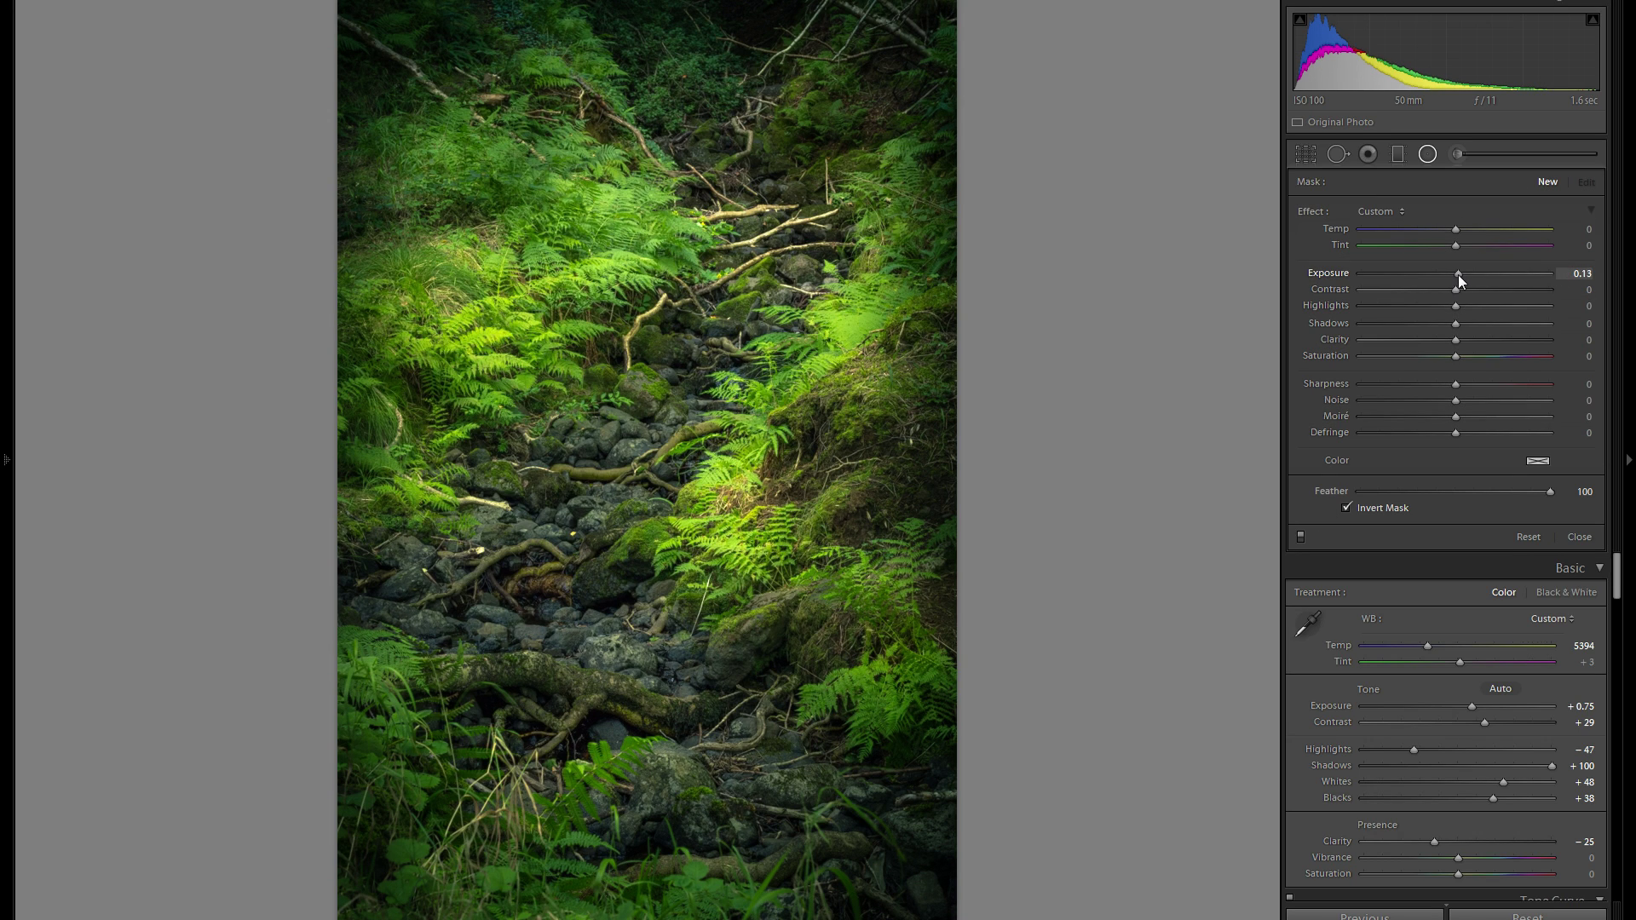
drag(511, 527, 582, 556)
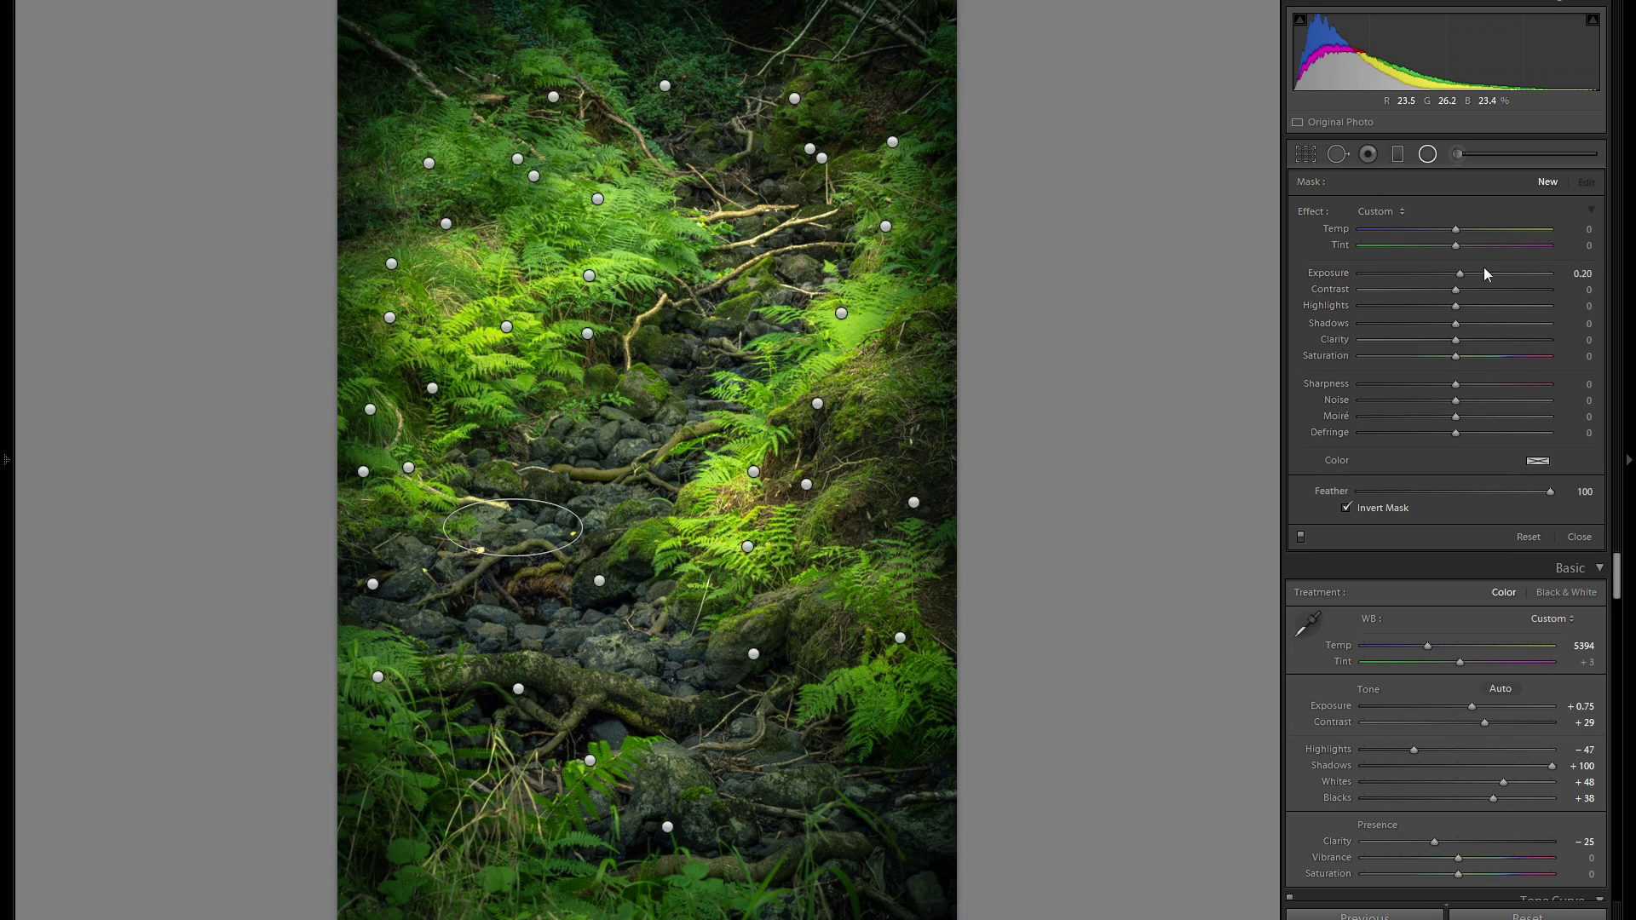
drag(1462, 279, 1465, 272)
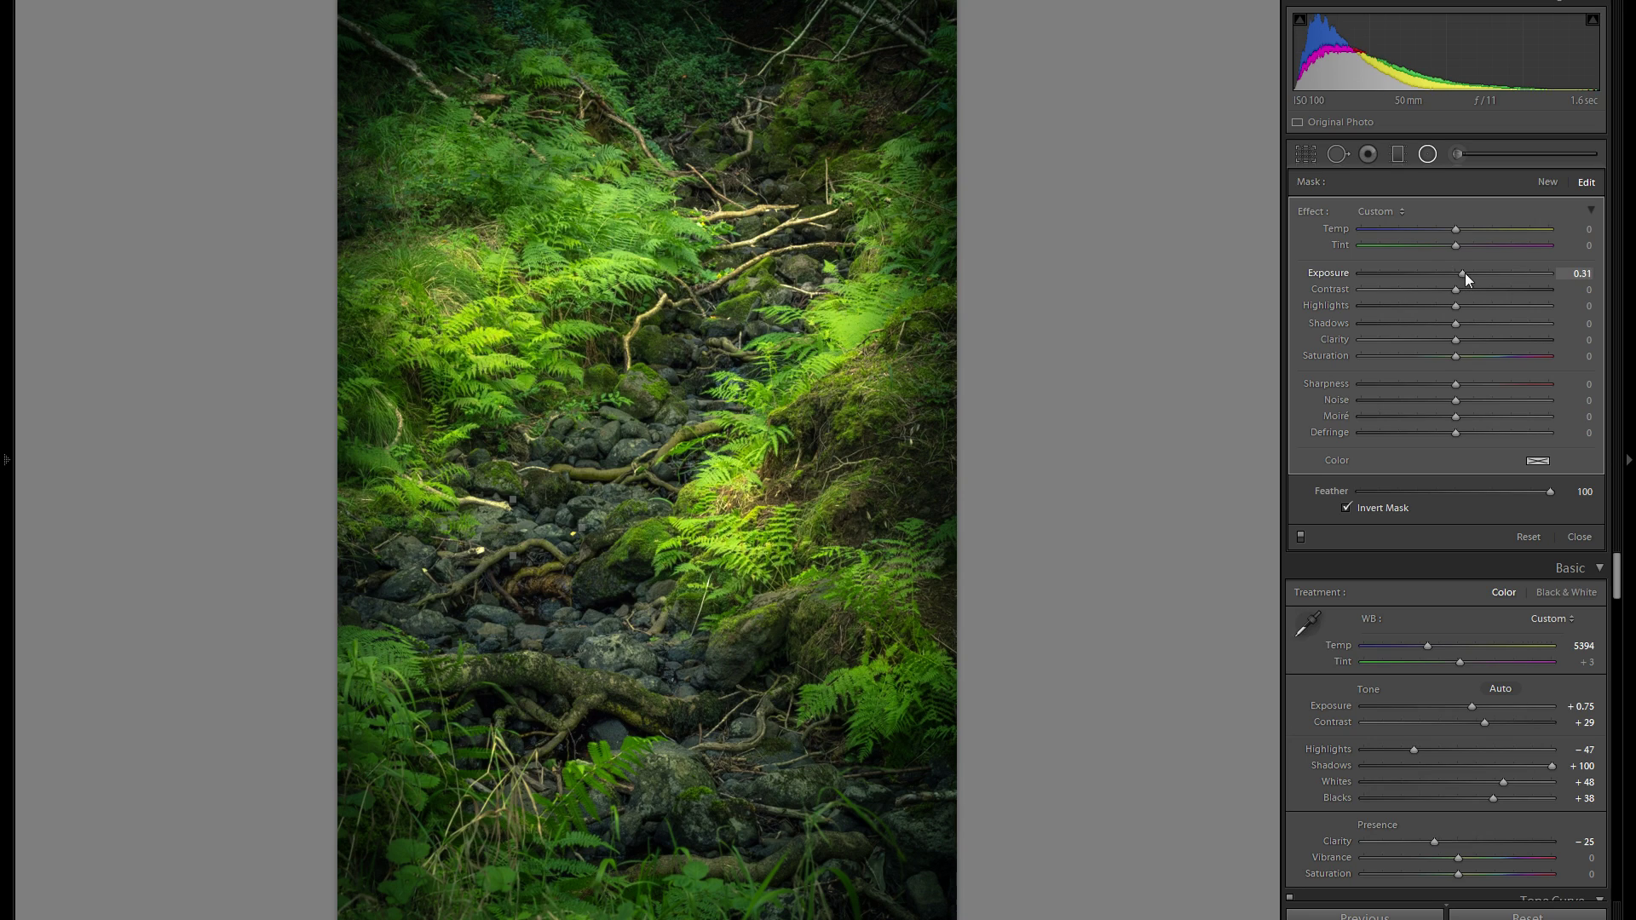
drag(560, 568, 560, 567)
Duplicate the brightening filter onto the stream stones below the mossy boulder and onto the stones farther upstream
right_click(535, 554)
click(572, 569)
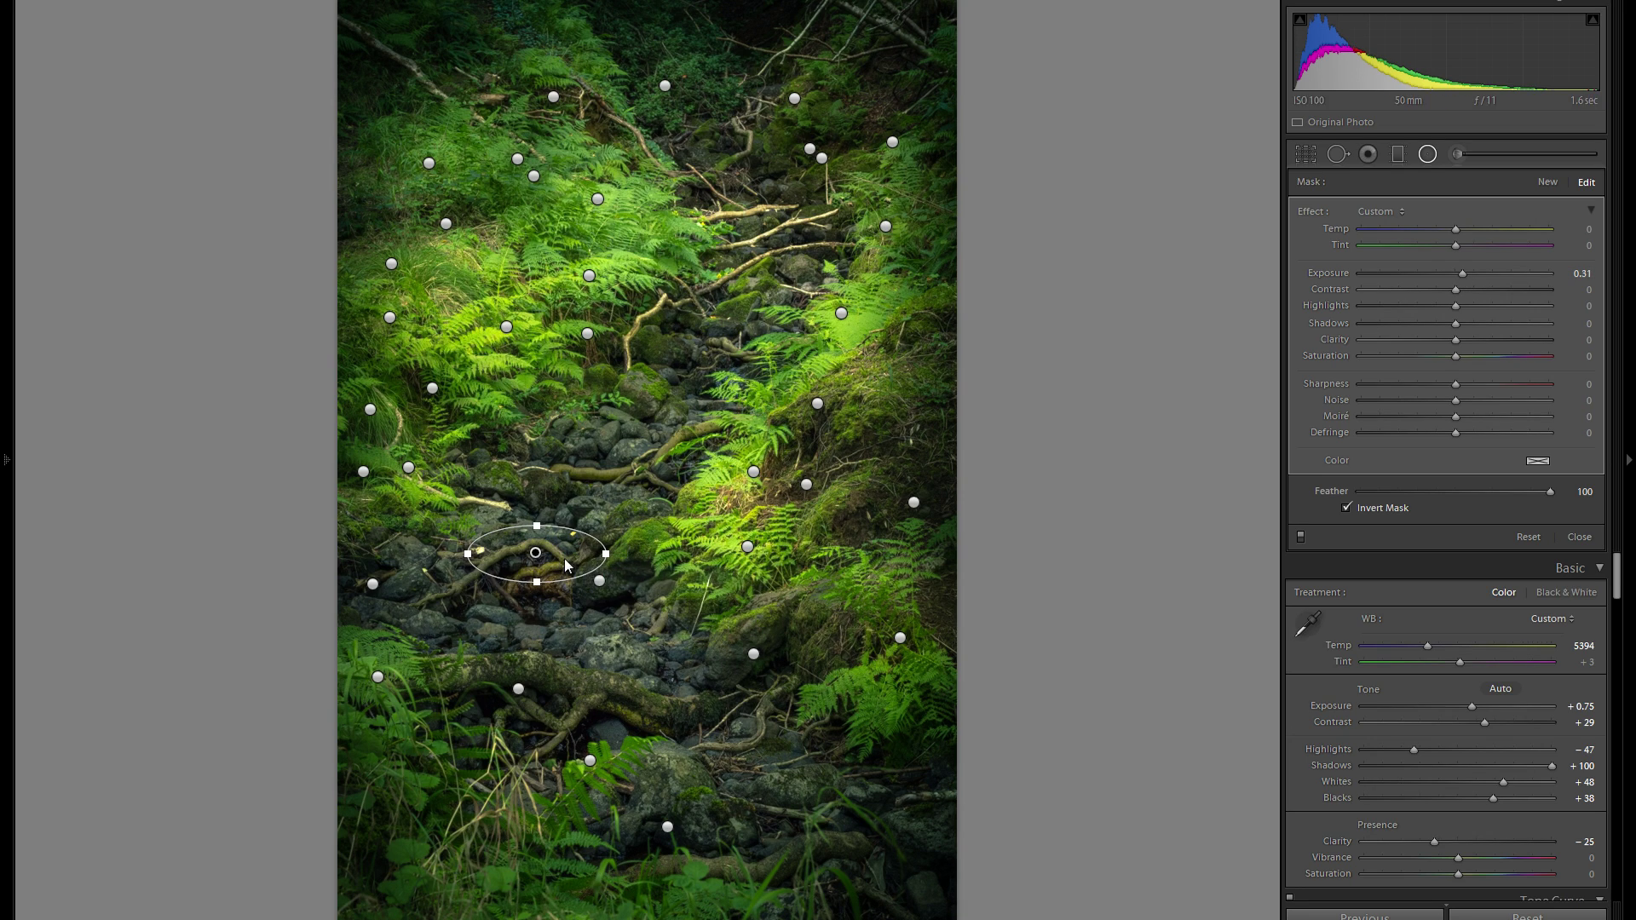
drag(692, 411, 465, 791)
right_click(667, 431)
click(688, 436)
Place brightening filter copies on the large mossy root, the foreground boulder and the foreground plants, and toggle the radial filters to check them
right_click(790, 341)
click(797, 352)
right_click(543, 673)
click(563, 679)
right_click(683, 771)
click(686, 775)
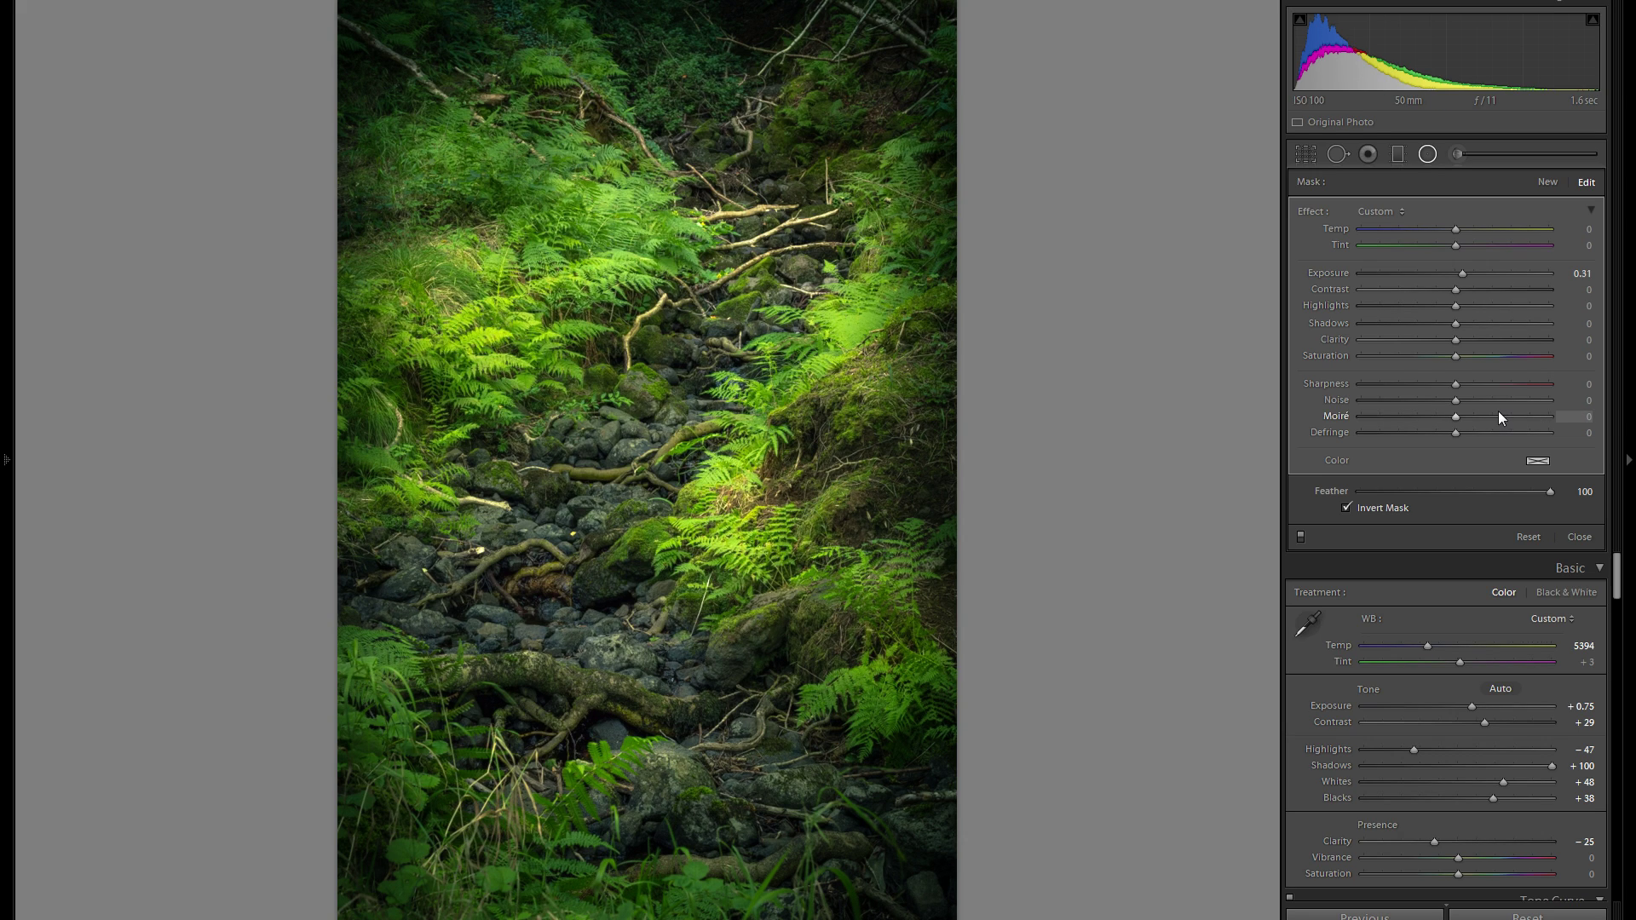
click(1300, 537)
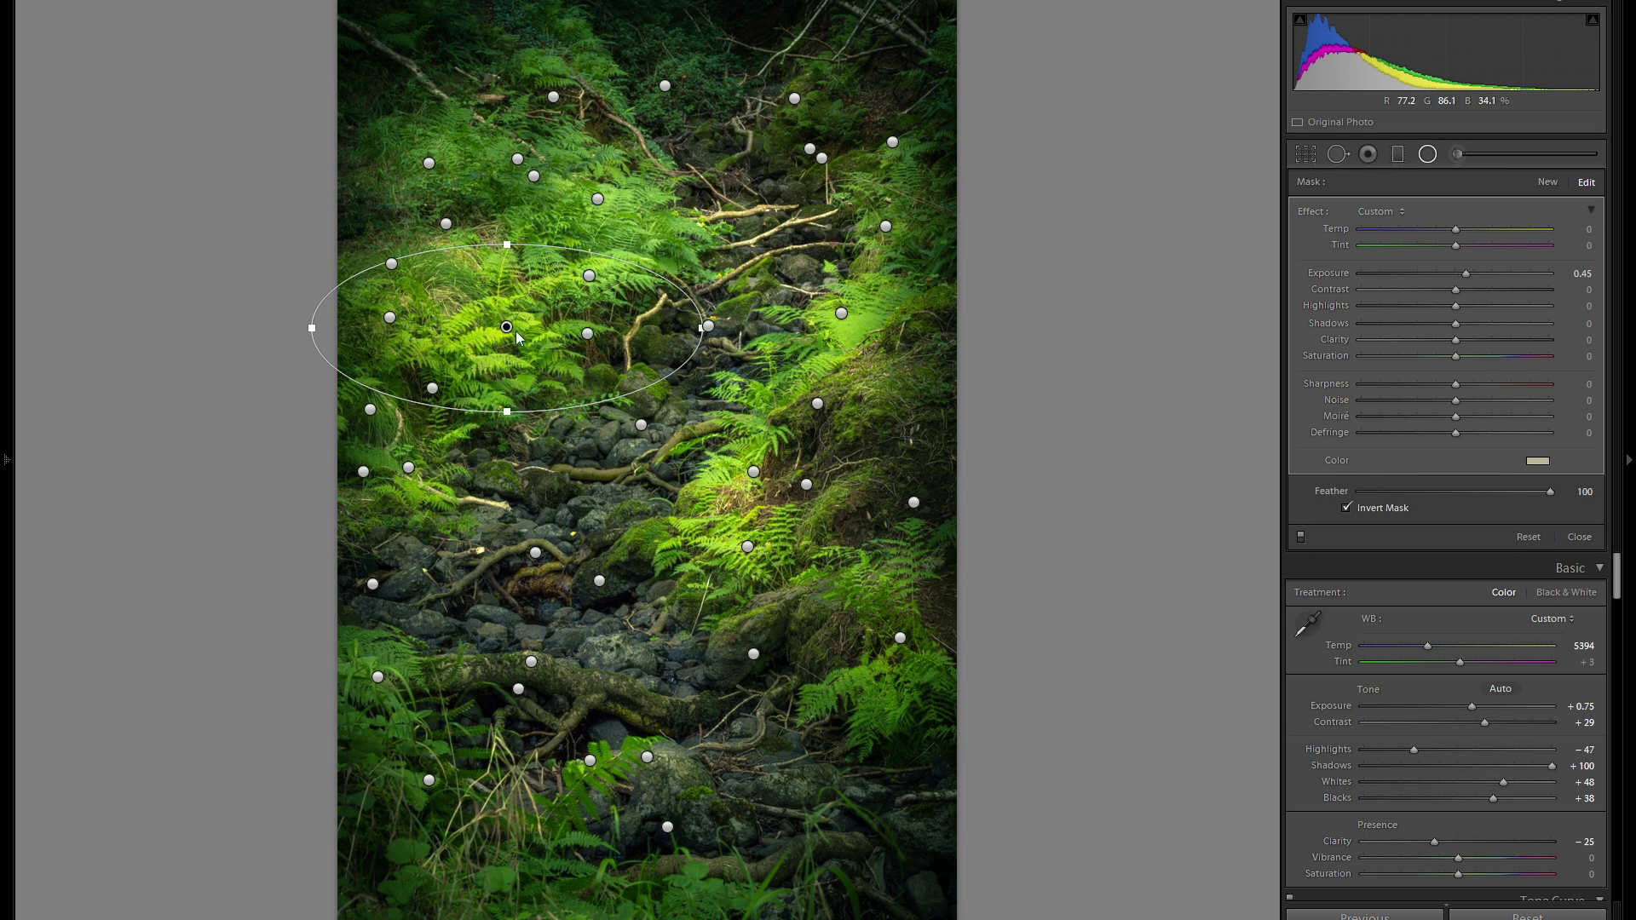
Set Exposure to 0.31 on the warm-tinted filters over the bright left-bank and right-bank ferns, and leave the radial filters
drag(1475, 274, 1479, 279)
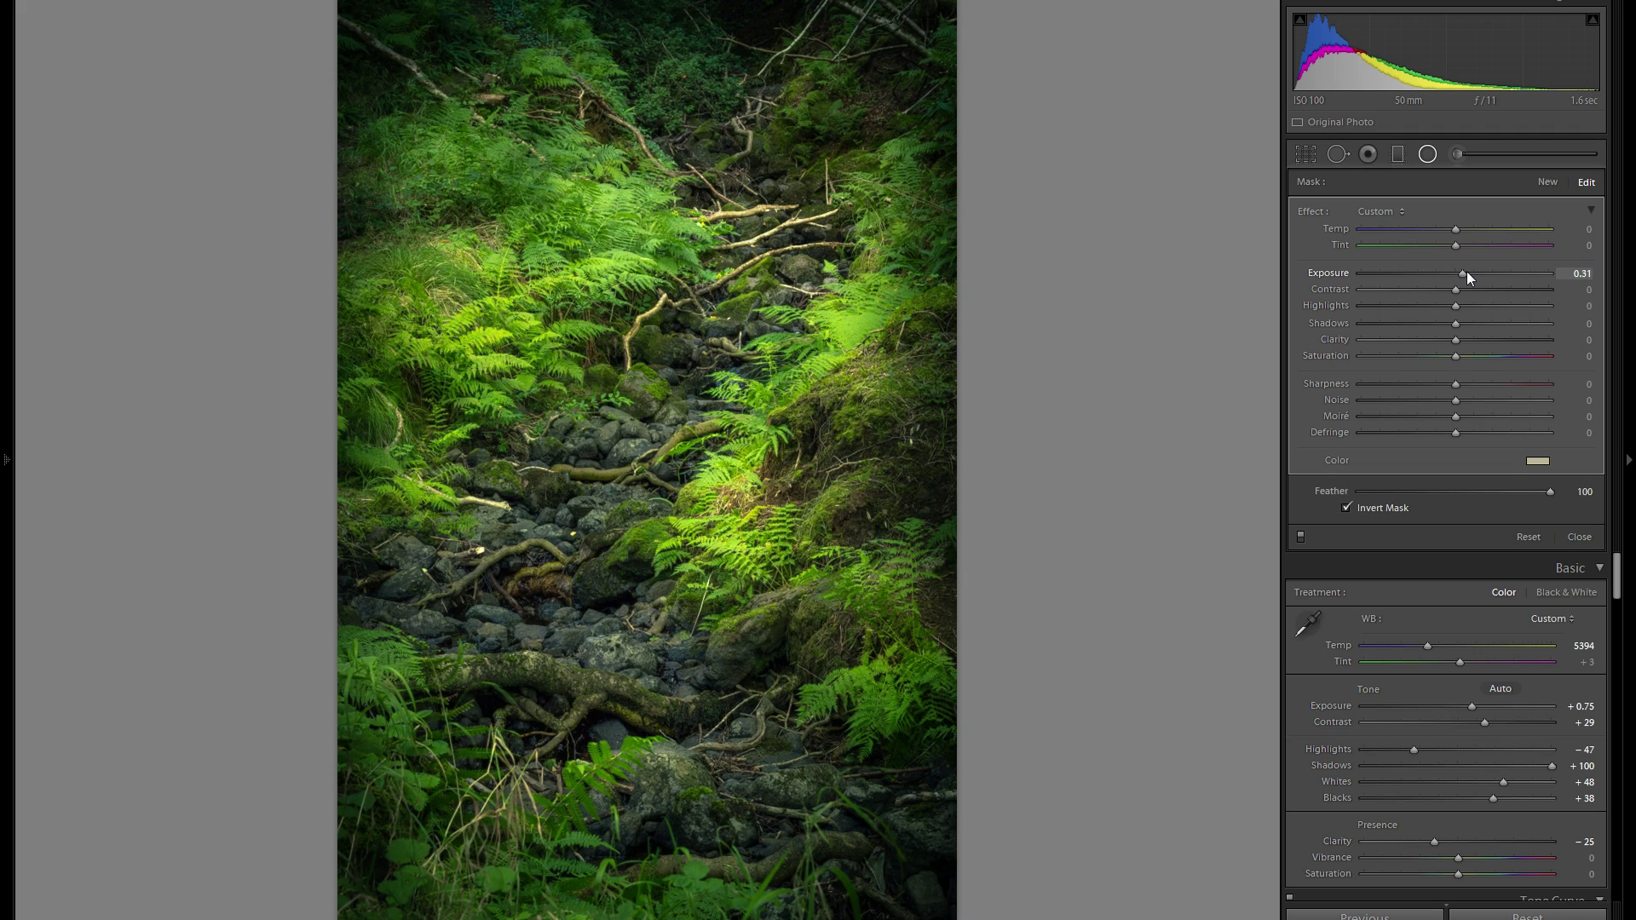
mouse_move(749, 539)
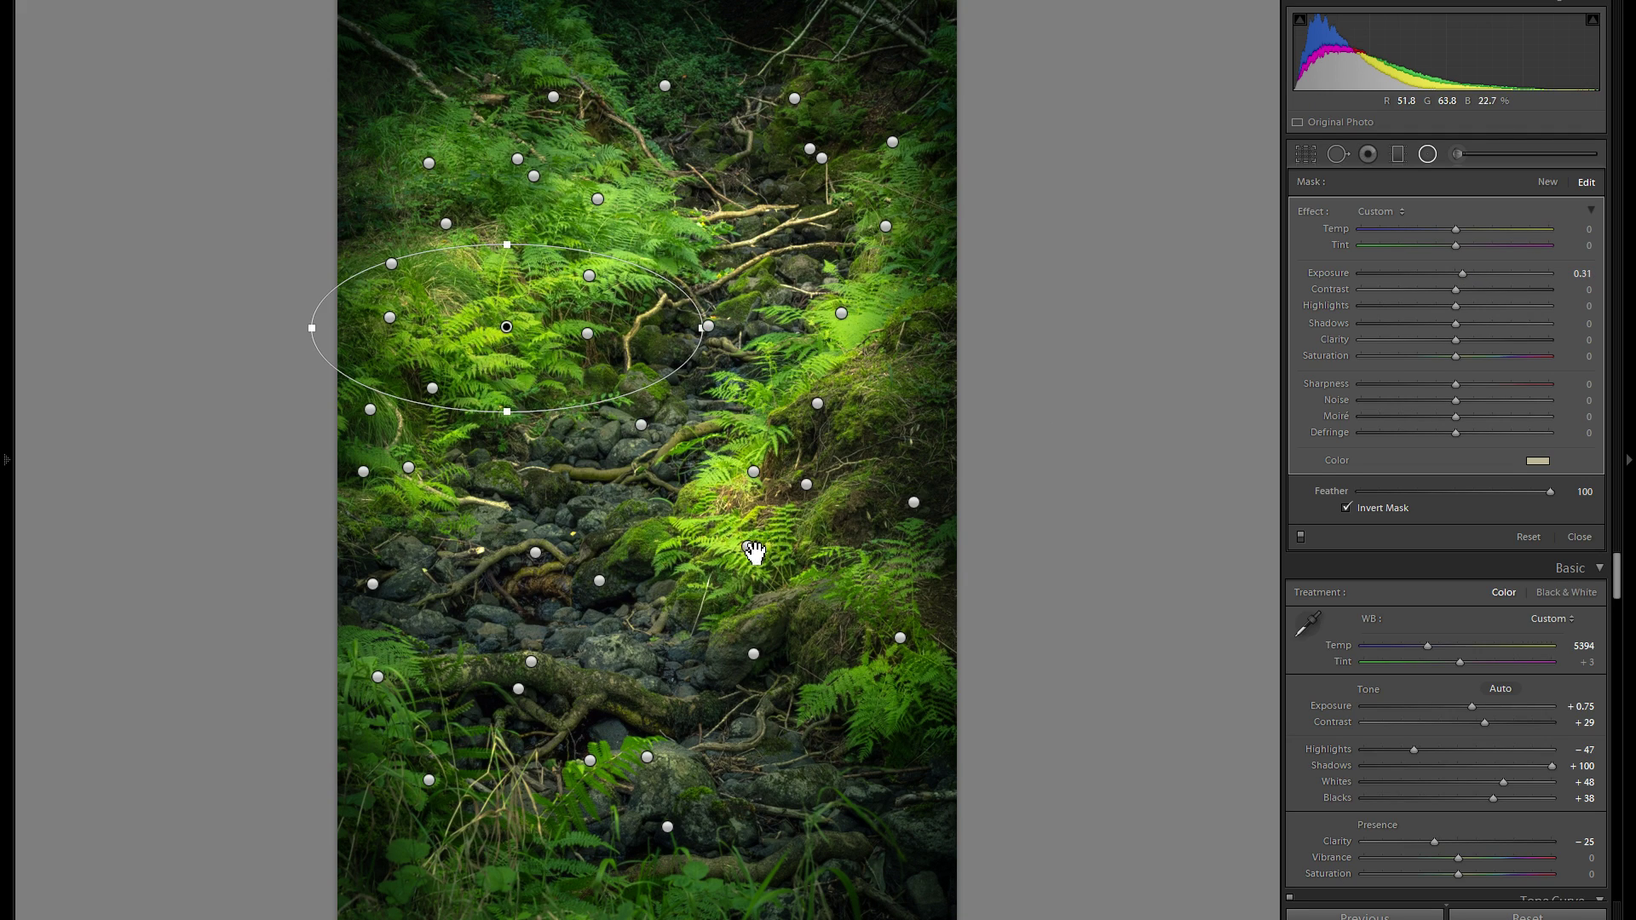
drag(1462, 274, 1467, 281)
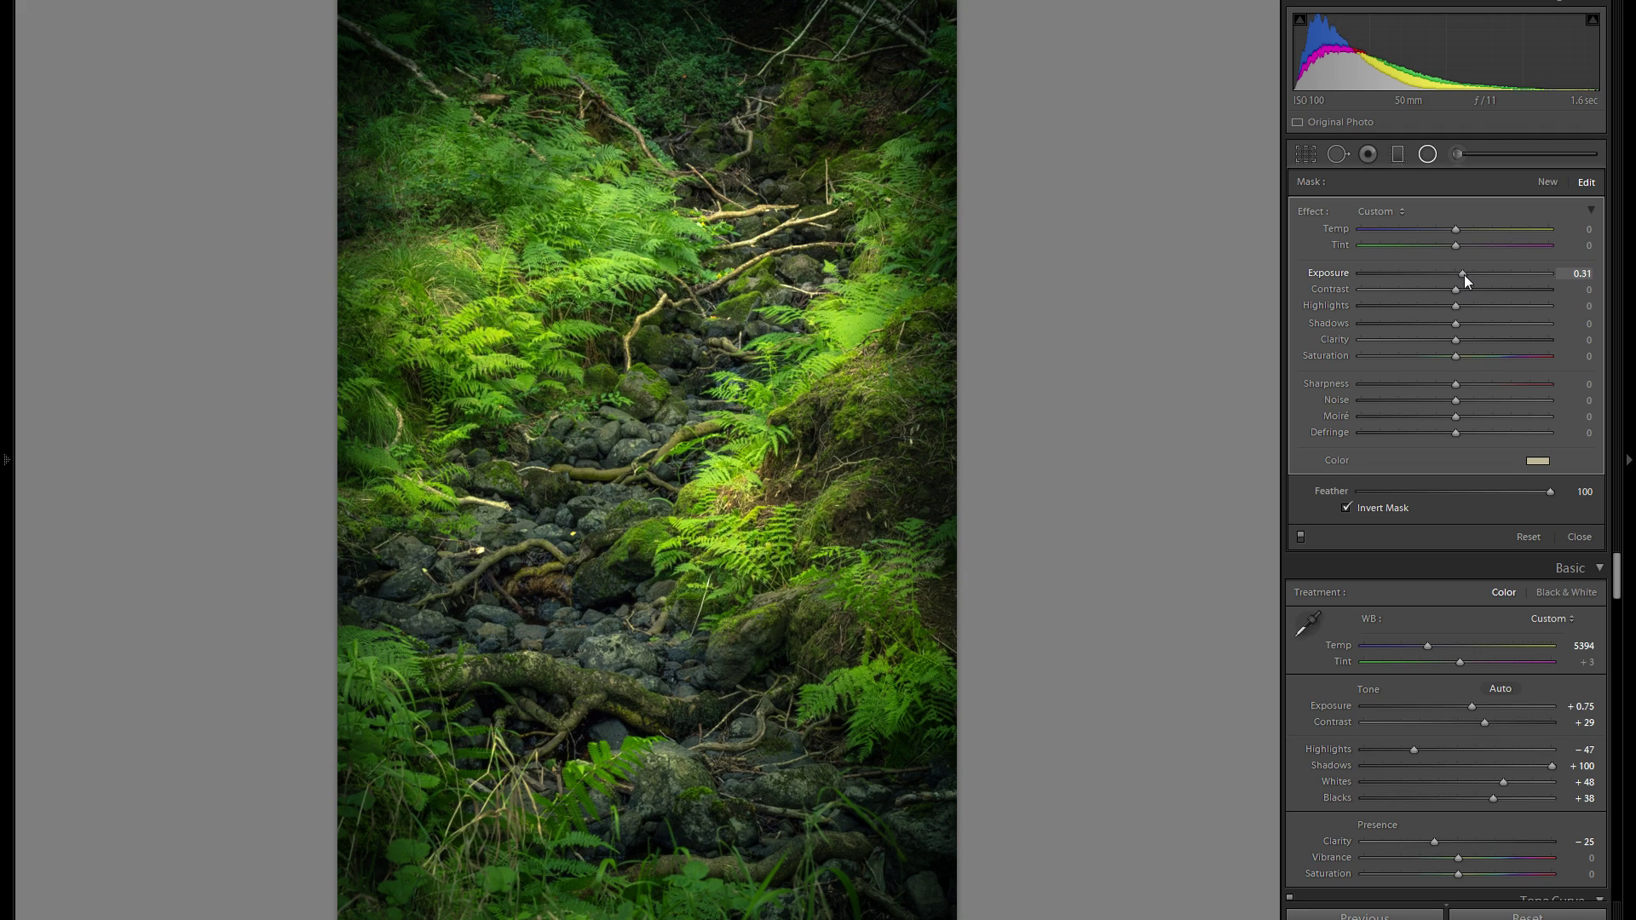
click(1428, 155)
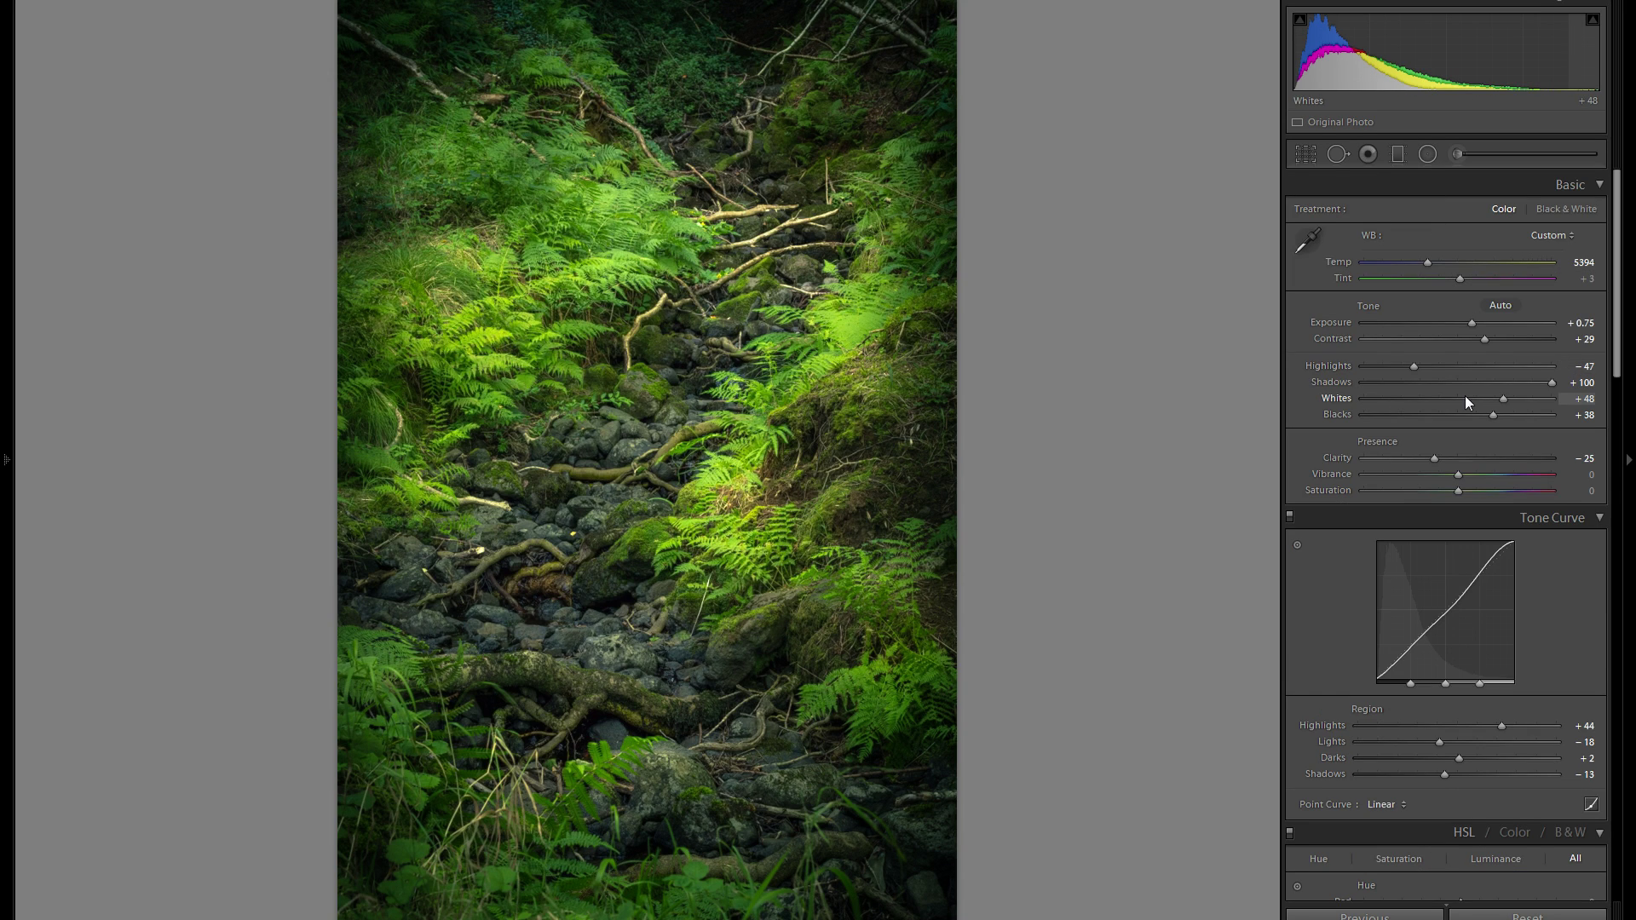
Try a graduated filter across the upper part of the photo with Exposure 0 and Temp 10
click(1398, 154)
drag(666, 154, 665, 356)
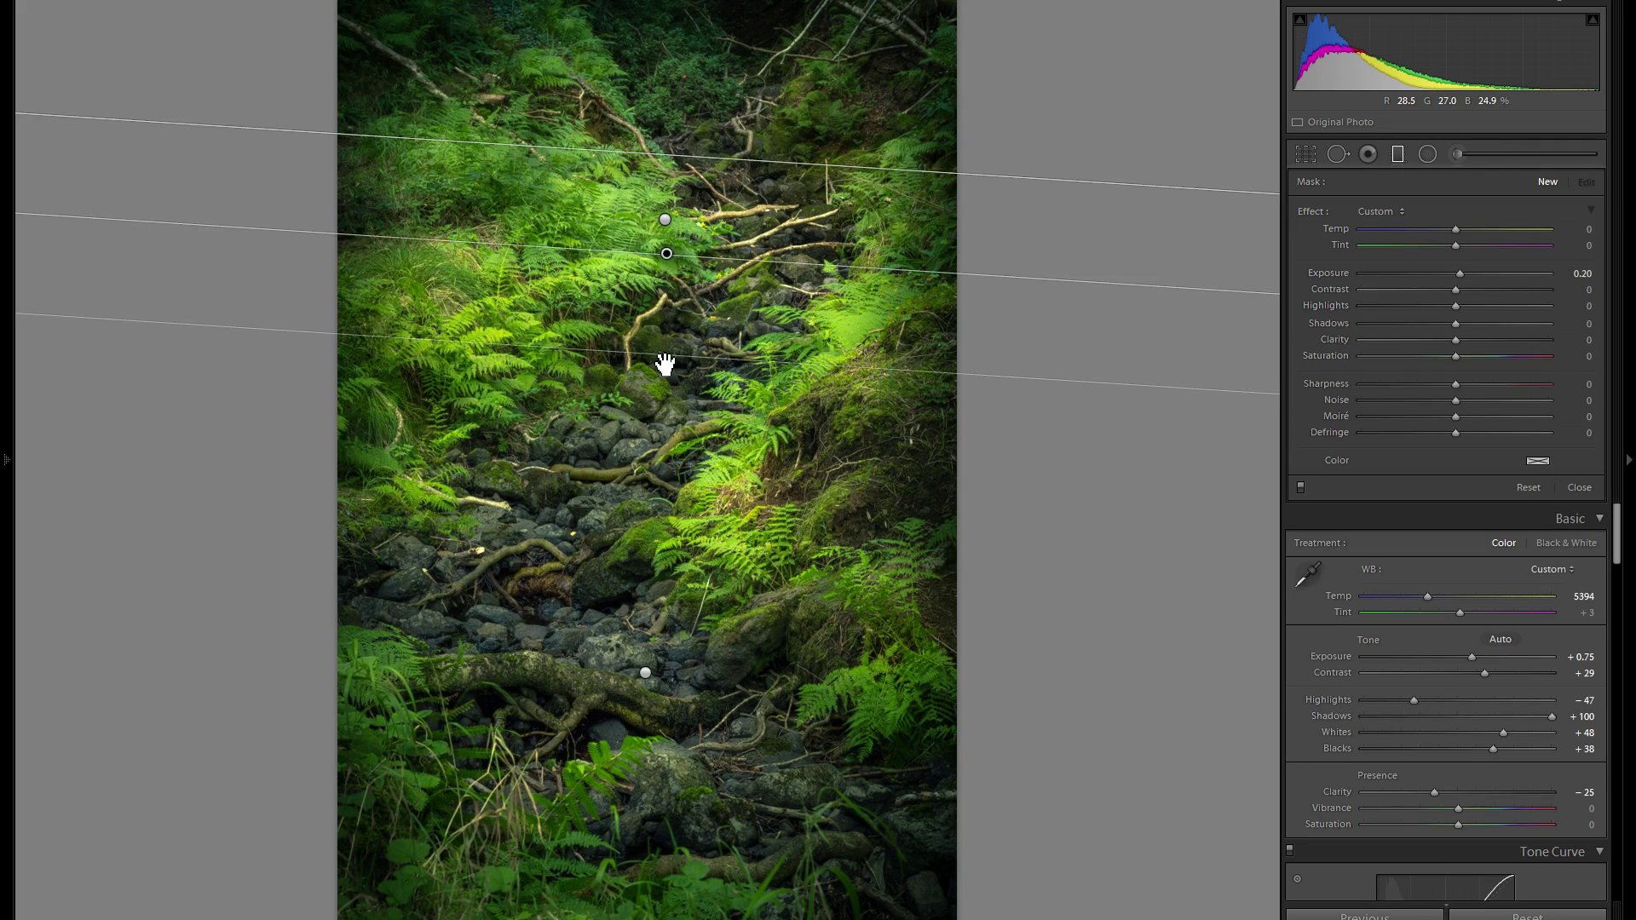
double_click(1338, 273)
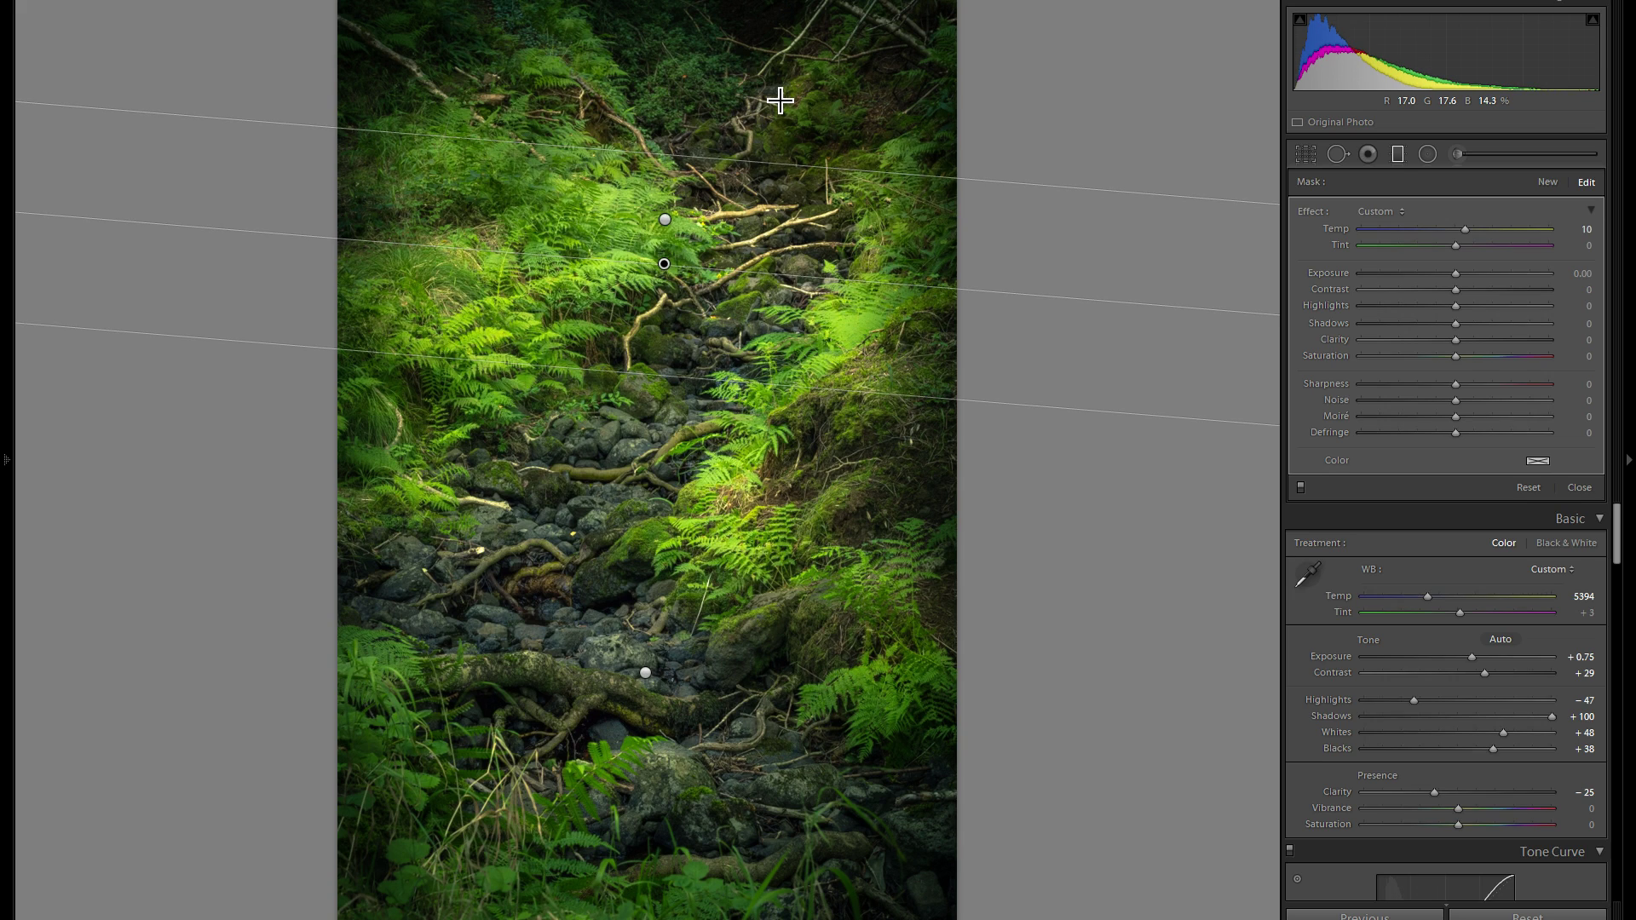
key(m)
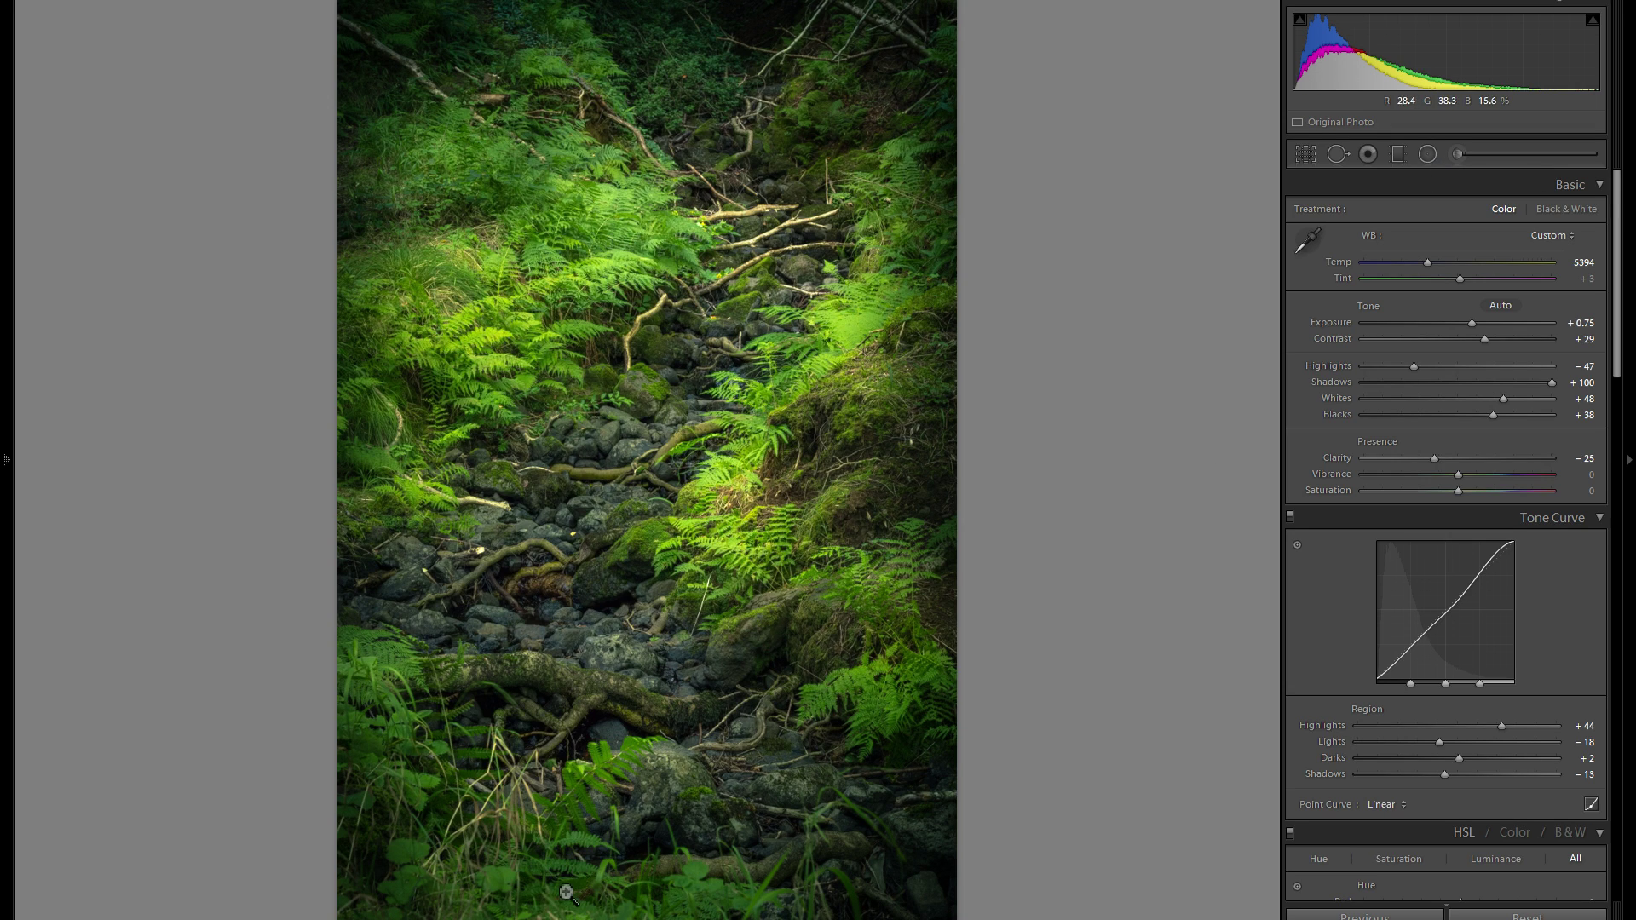
Add a radial filter over the plants at the photo's lower edge with Exposure 0.78 and a pale yellow tint of hue 55, saturation 21
click(1427, 155)
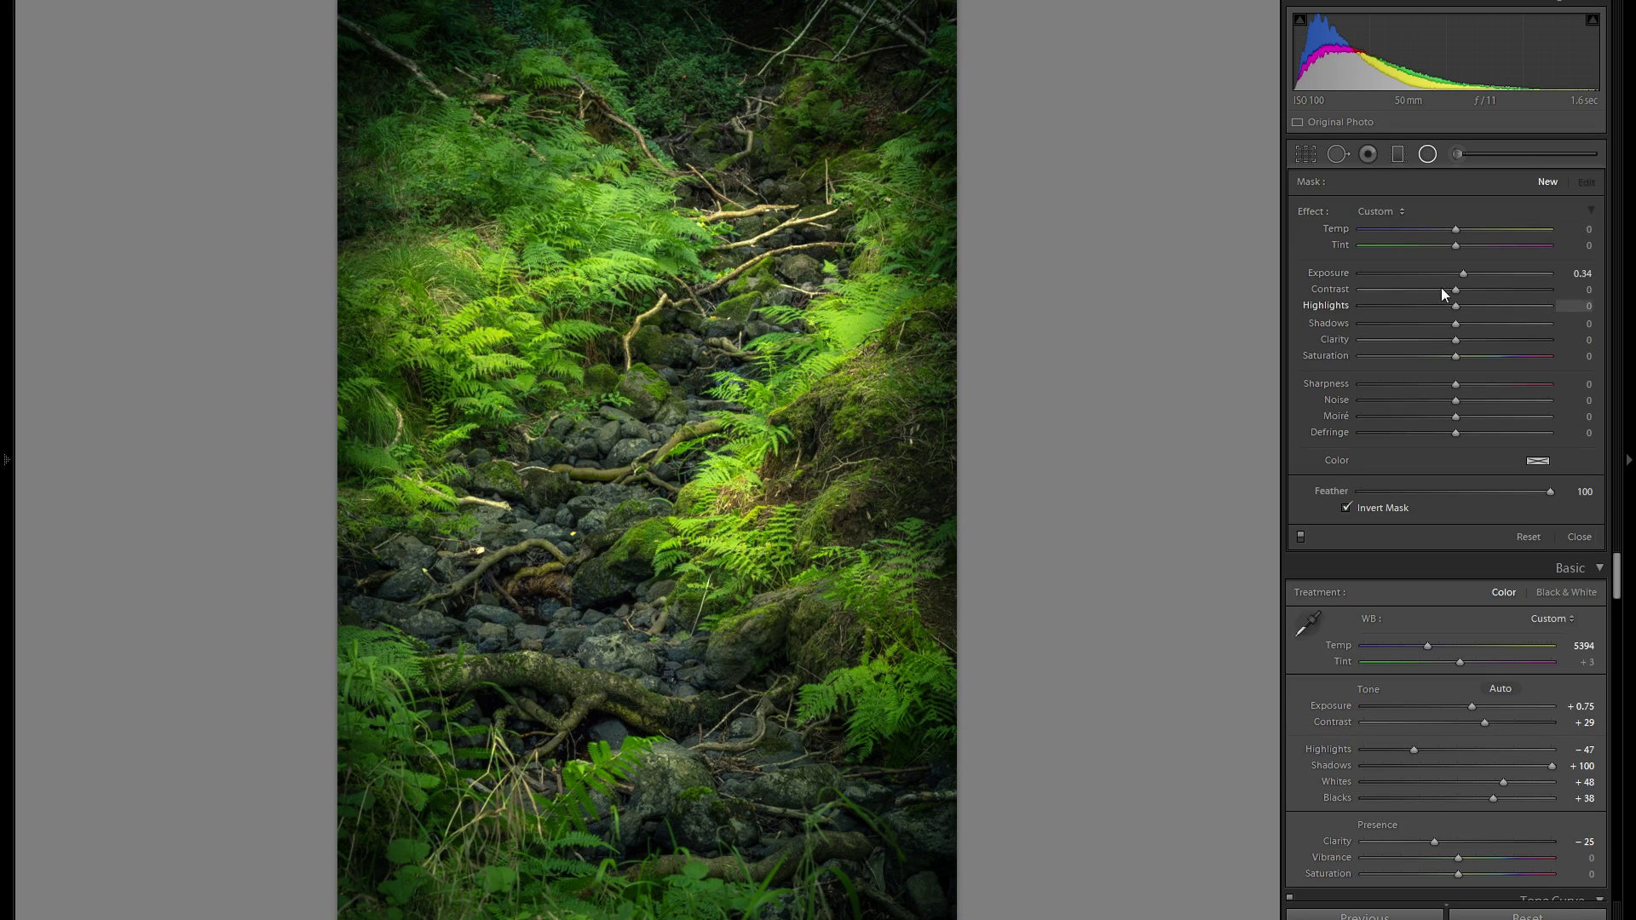
drag(649, 875, 857, 892)
drag(605, 869, 677, 890)
drag(1462, 274, 1472, 275)
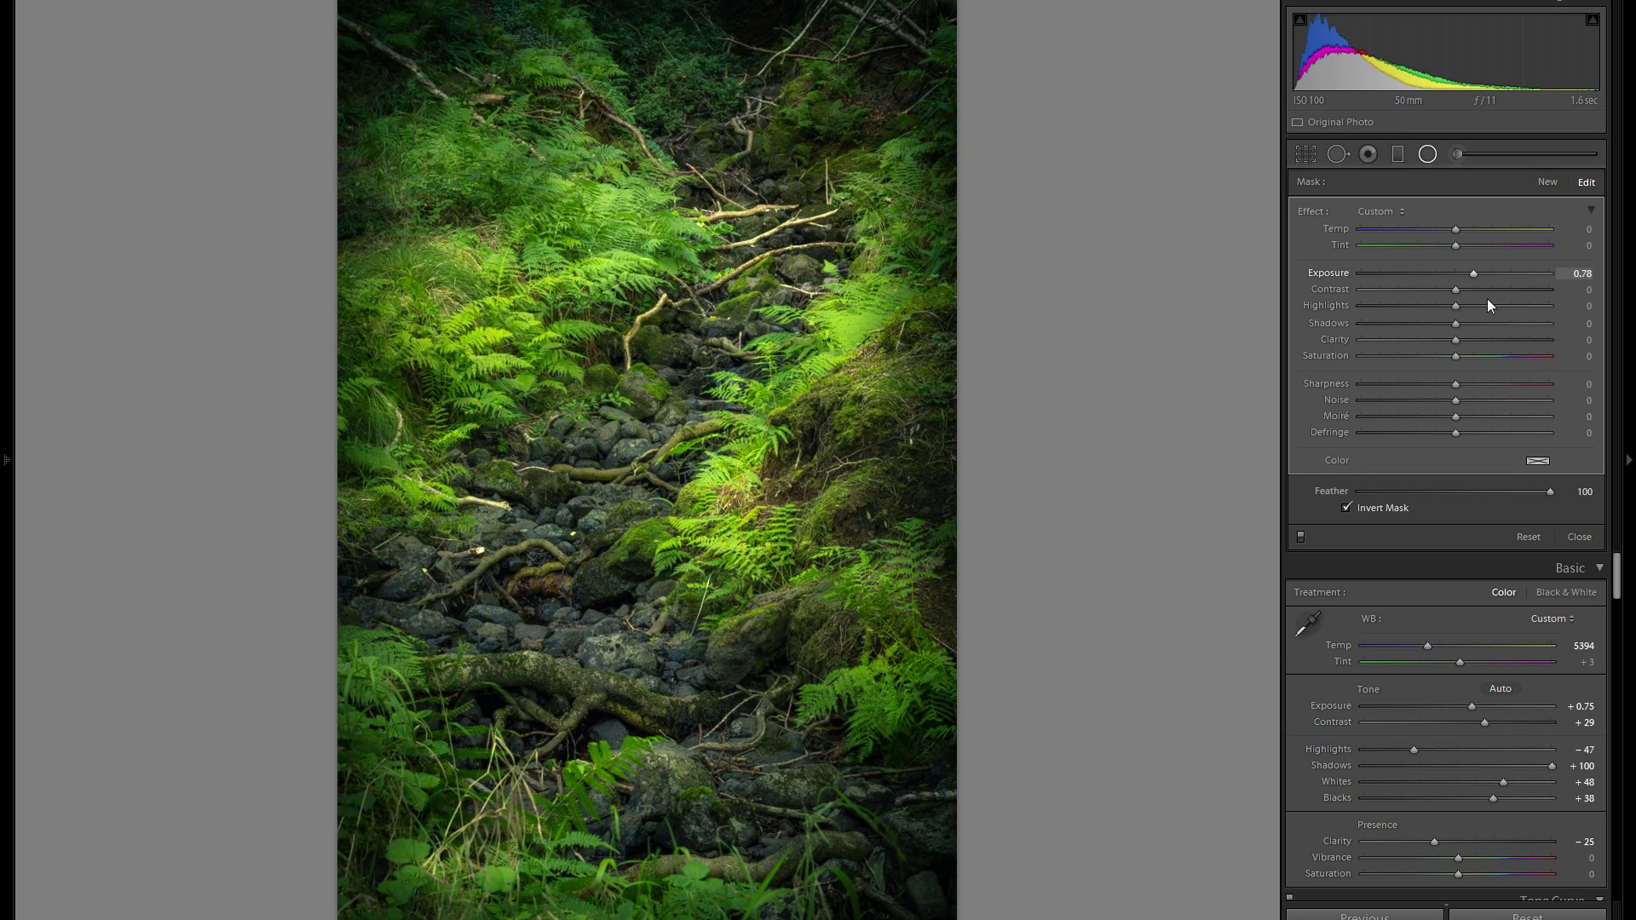
click(1542, 464)
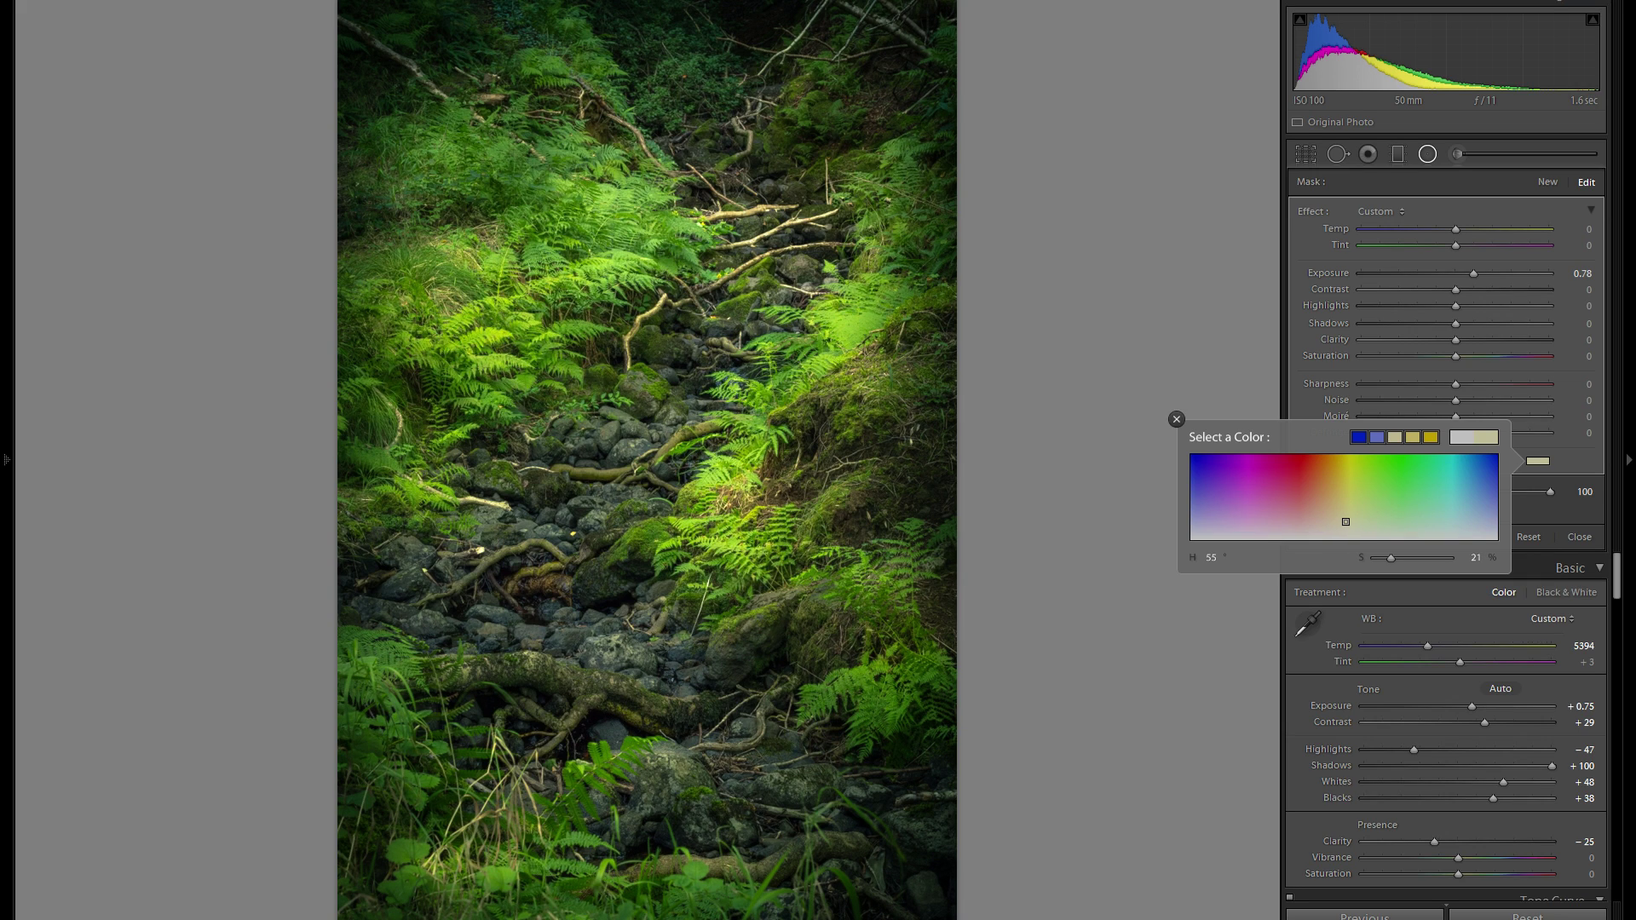
key(Return)
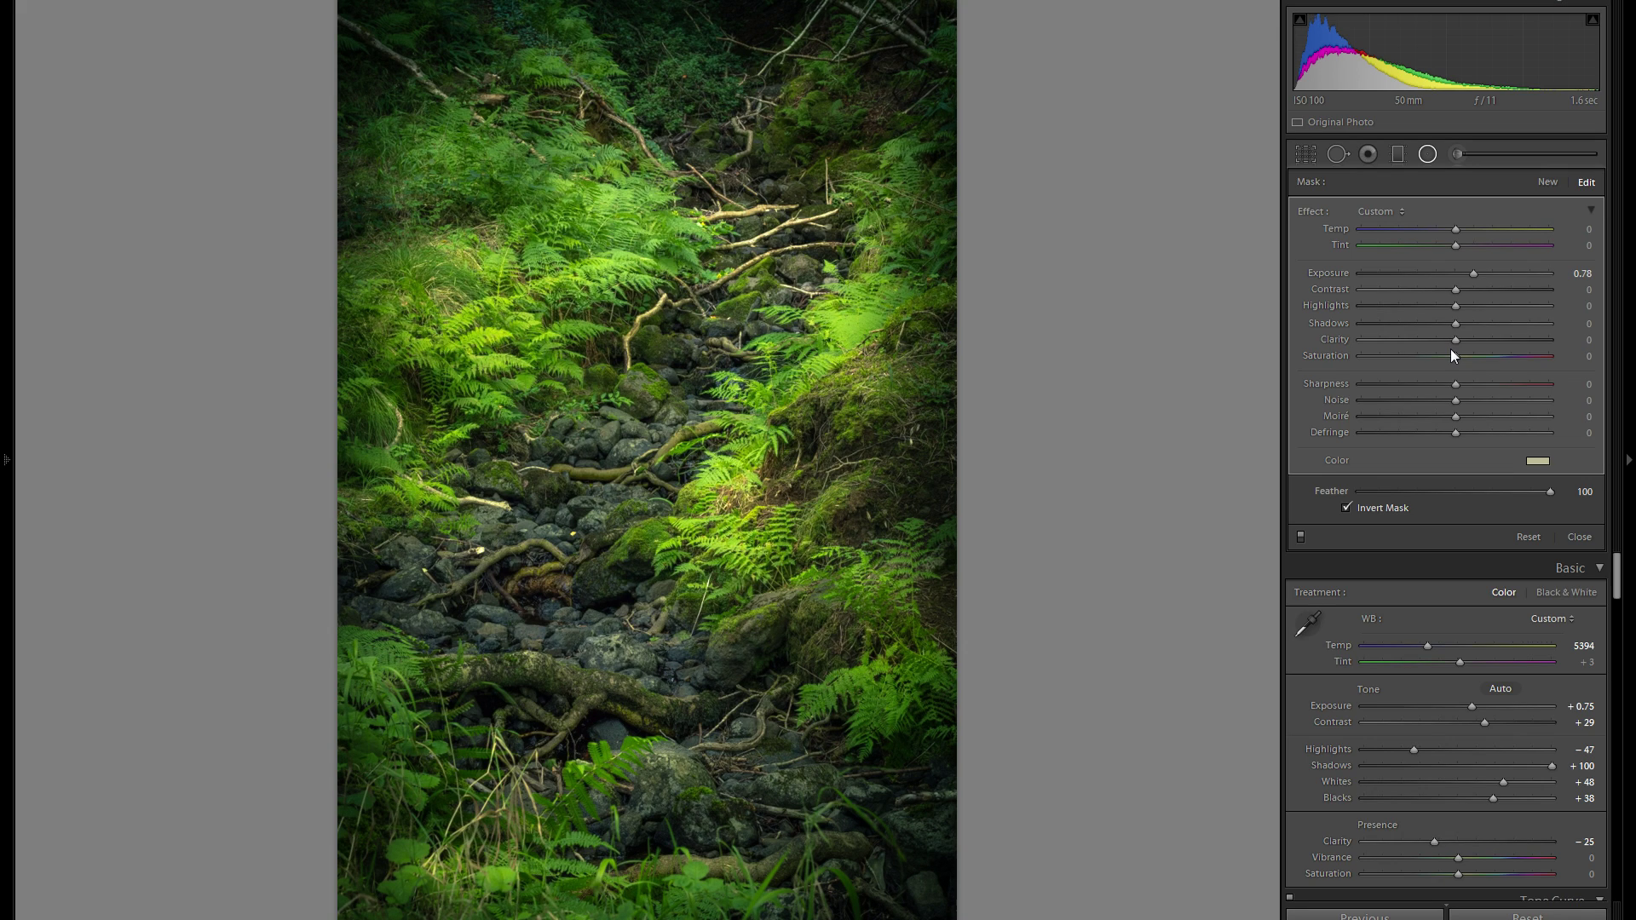
Paint a darkening adjustment brush stroke with Exposure −0.38 and size 17 along the photo's right edge
click(1458, 154)
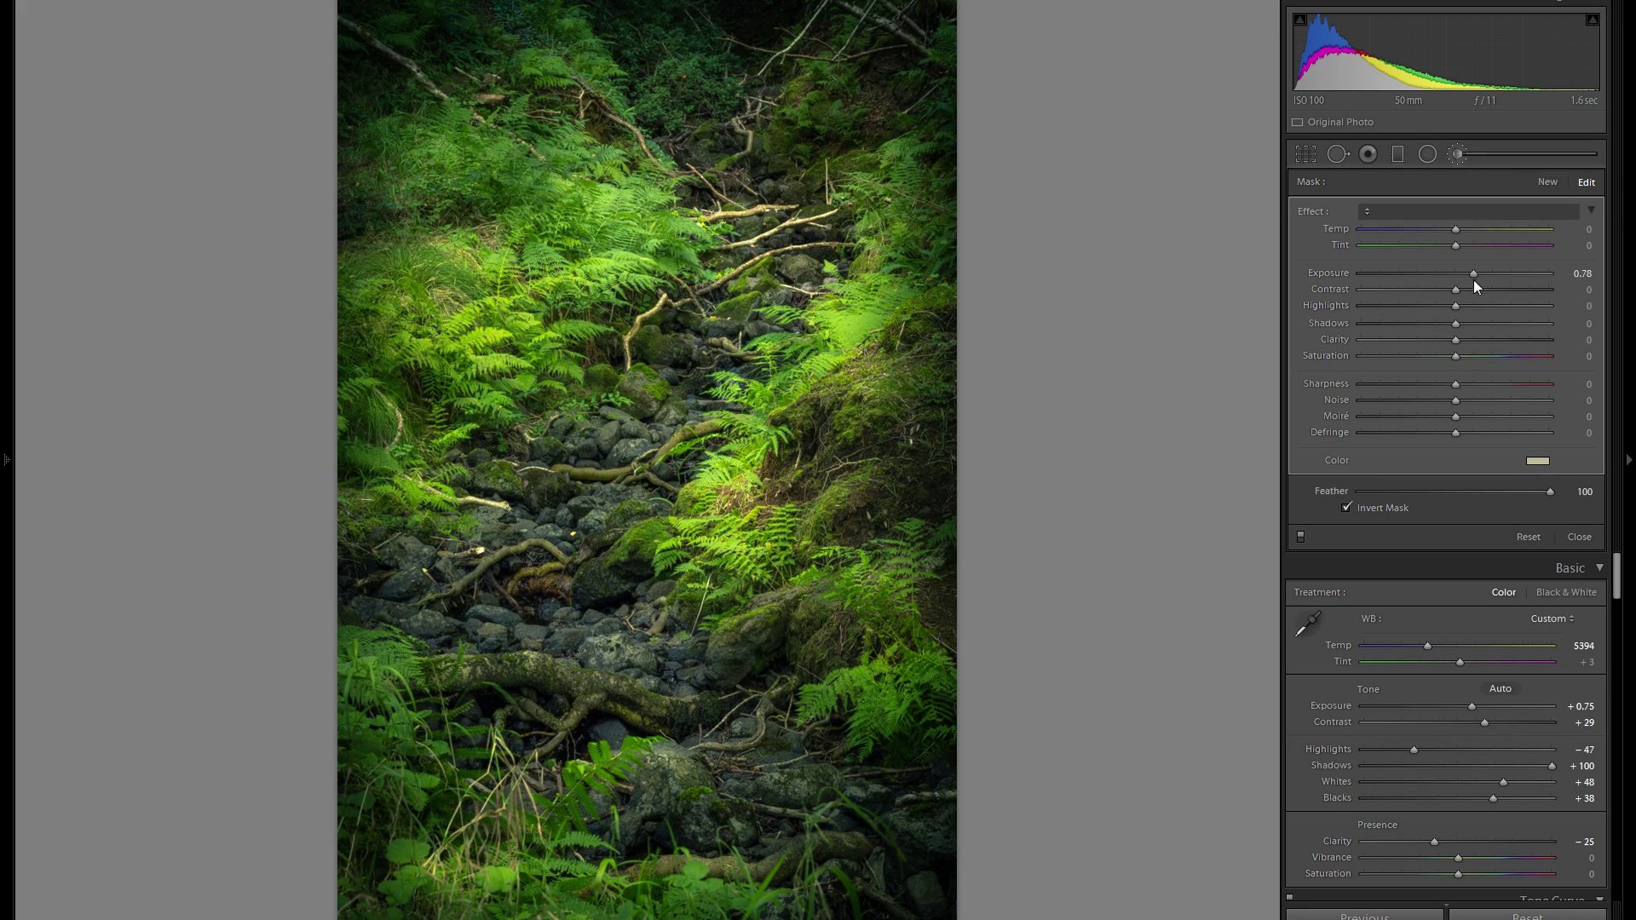
drag(1447, 275, 1445, 274)
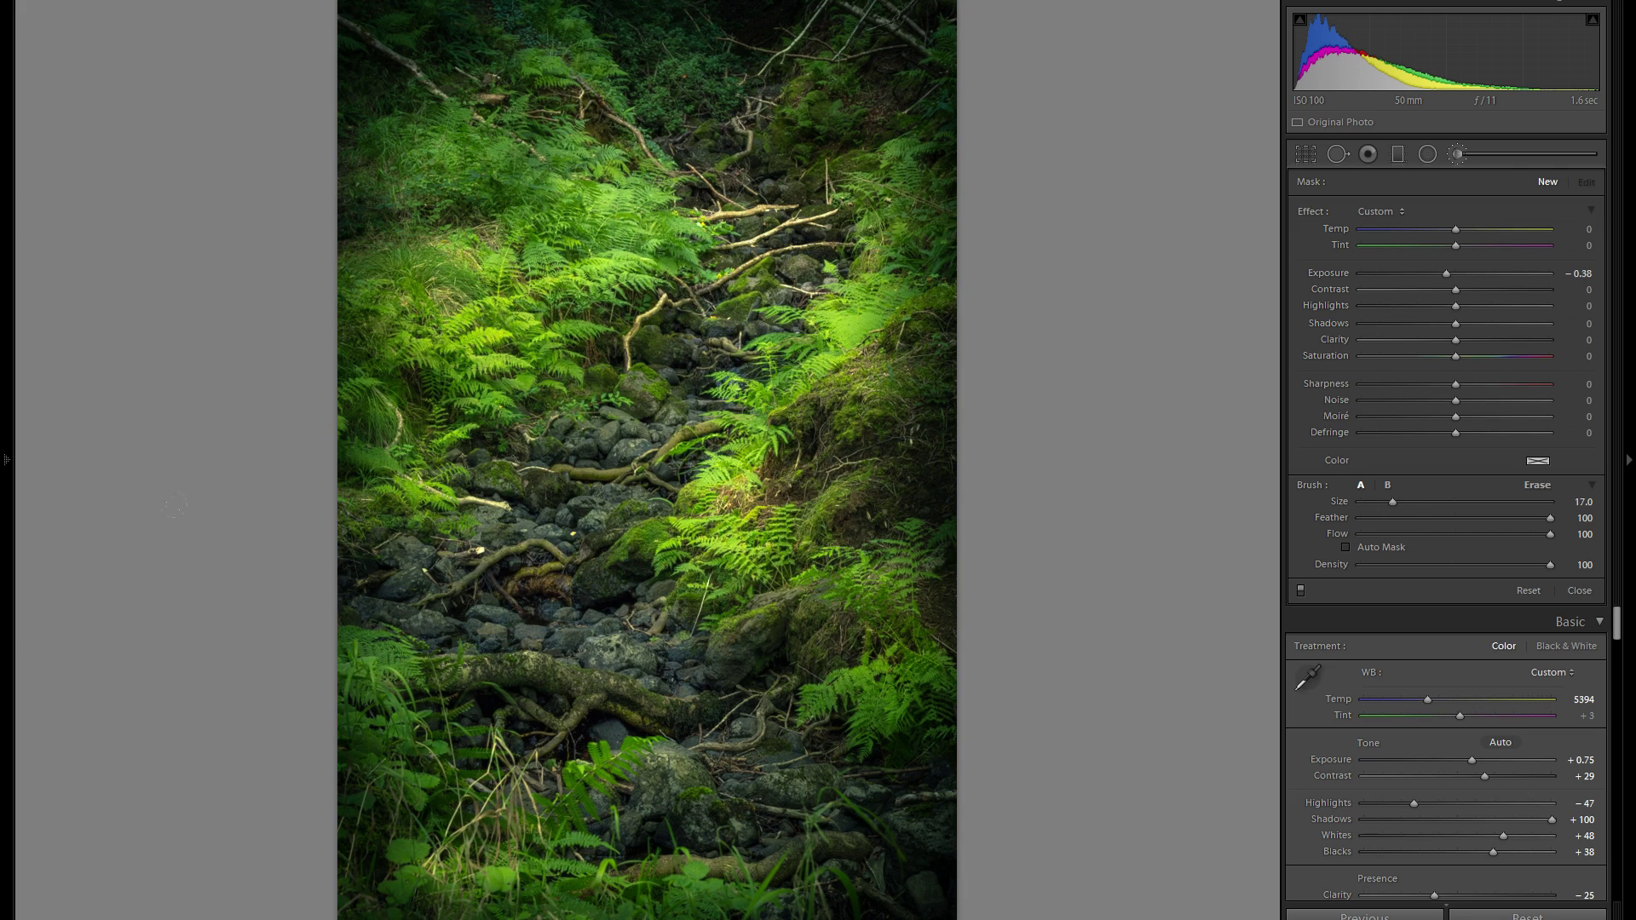
drag(947, 391, 971, 335)
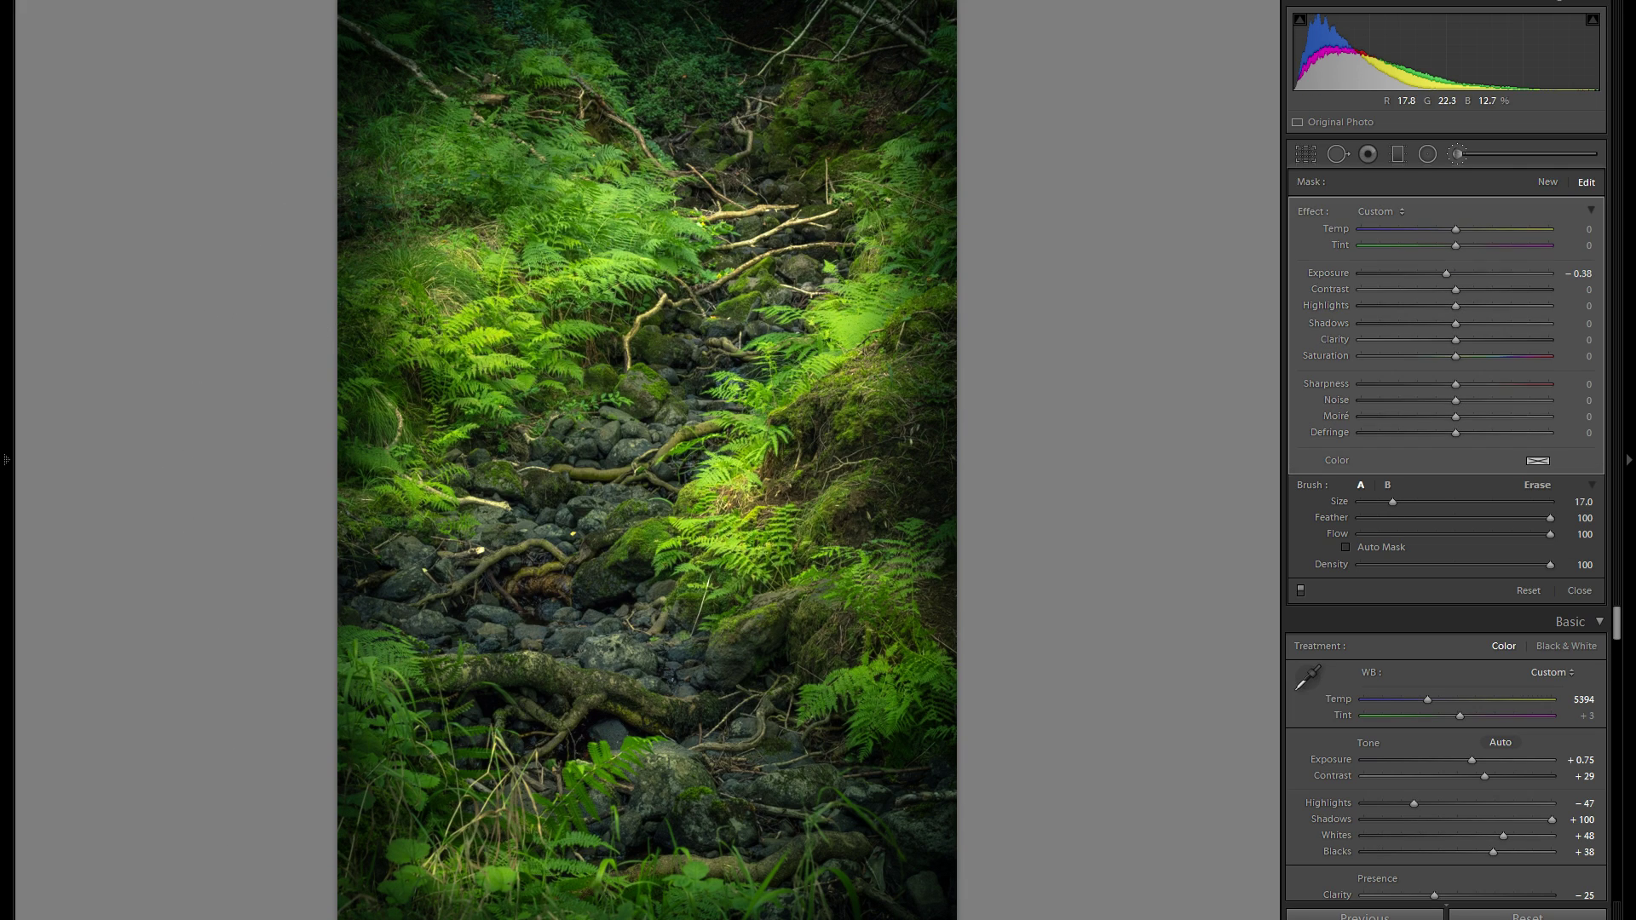
click(1461, 155)
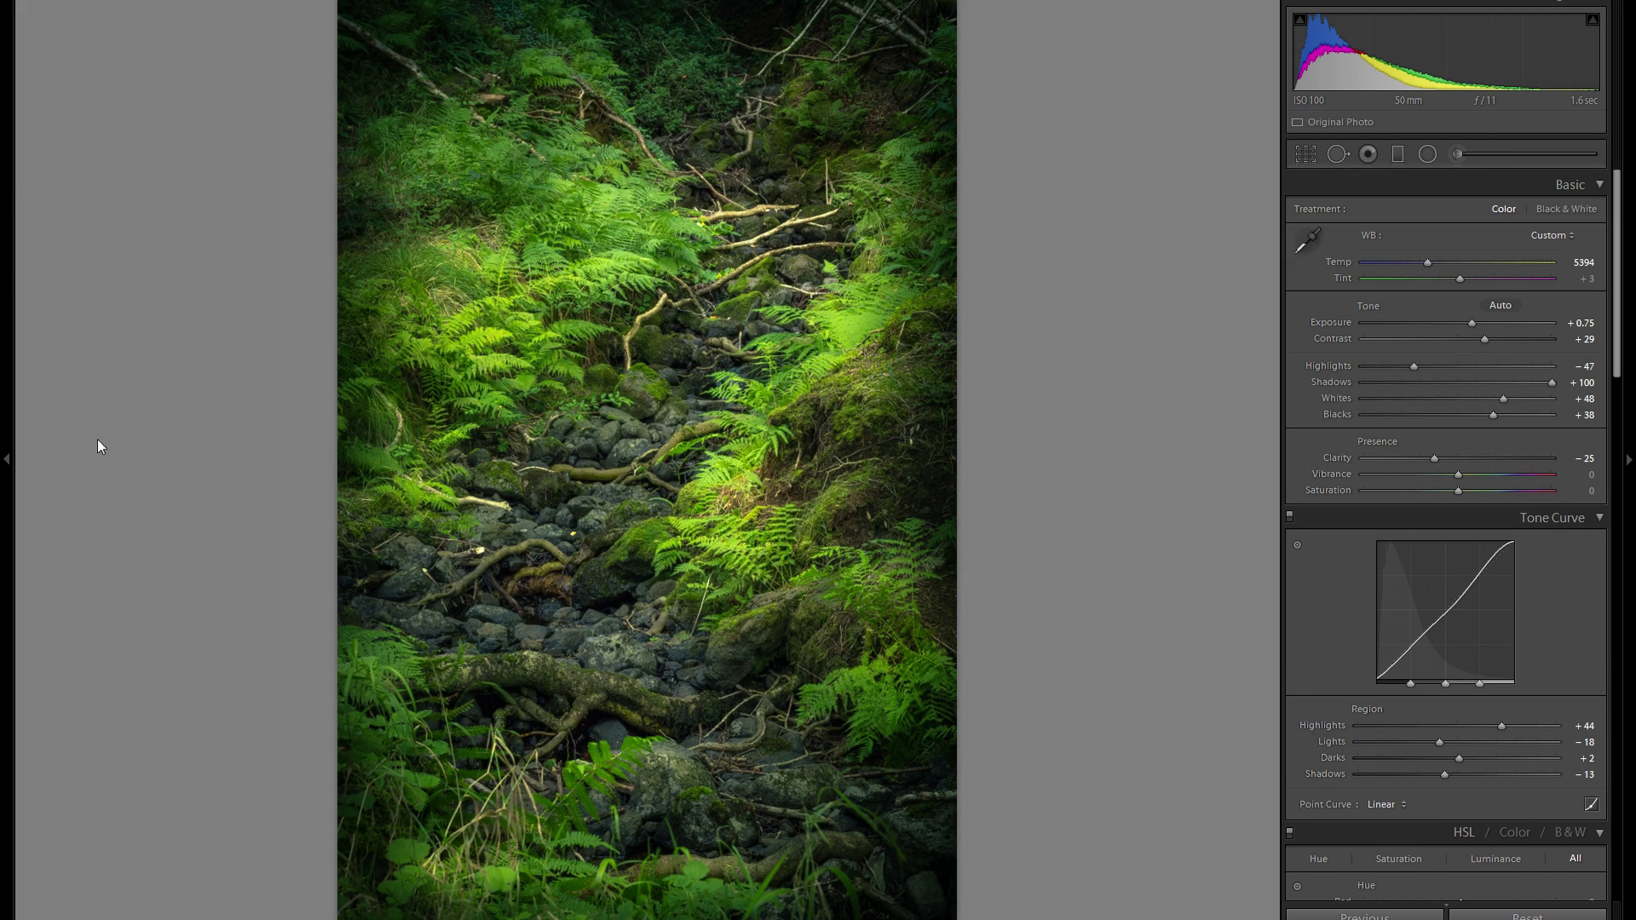
Compare the original virtual copy state in the edit history with the latest brush stroke state, and return to the latest edit
click(7, 459)
scroll(142, 553, down, 10)
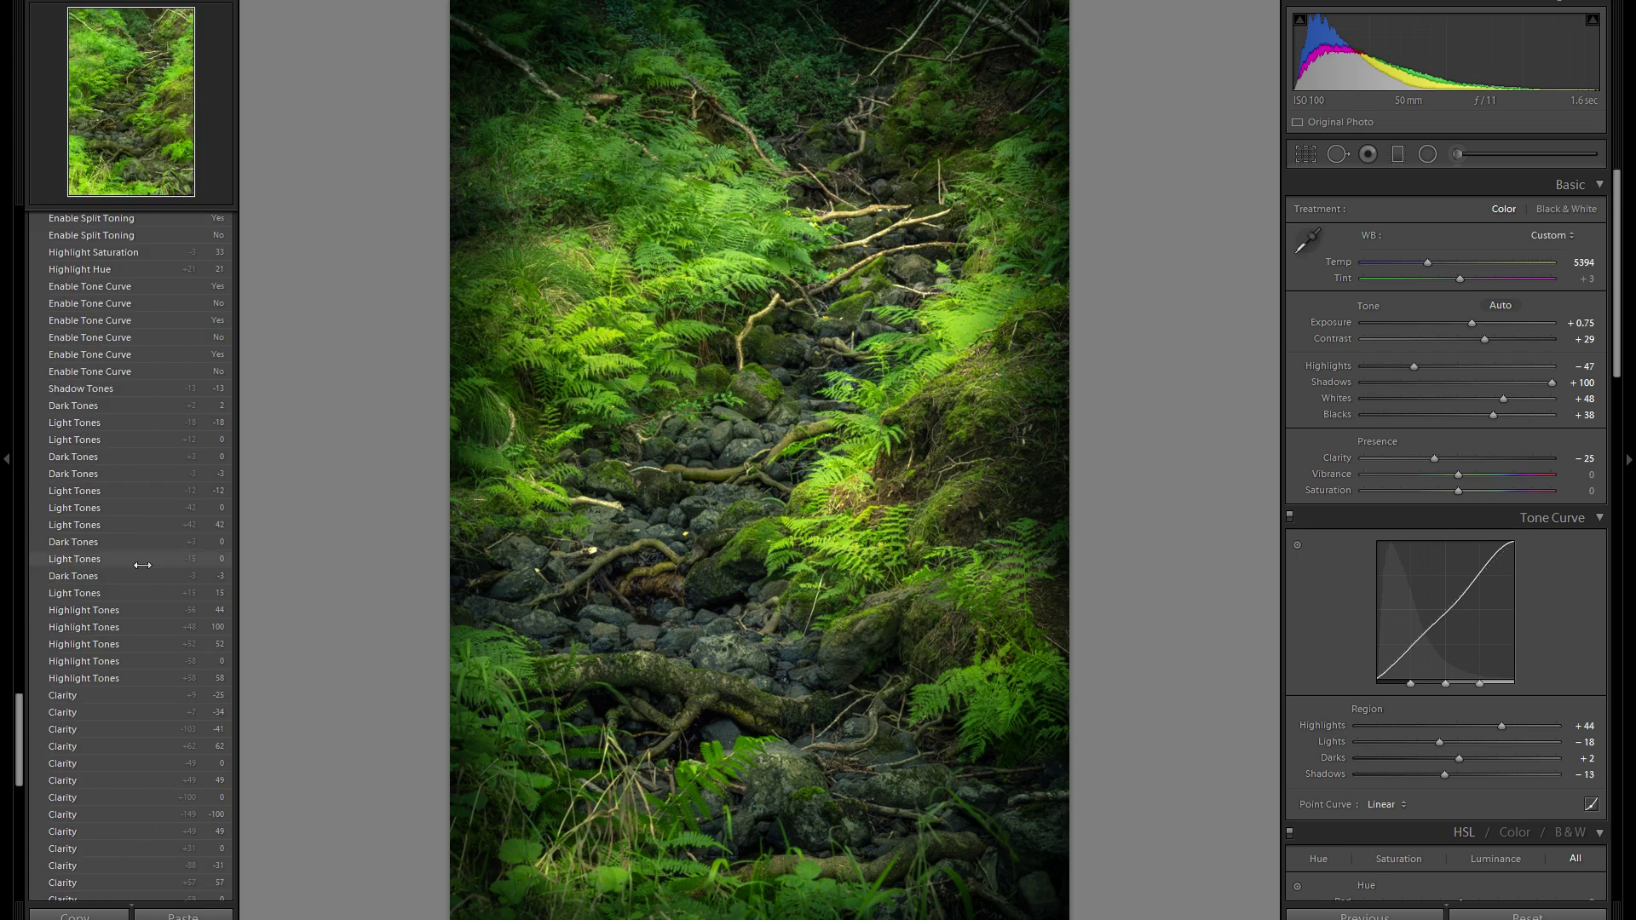
scroll(141, 558, down, 10)
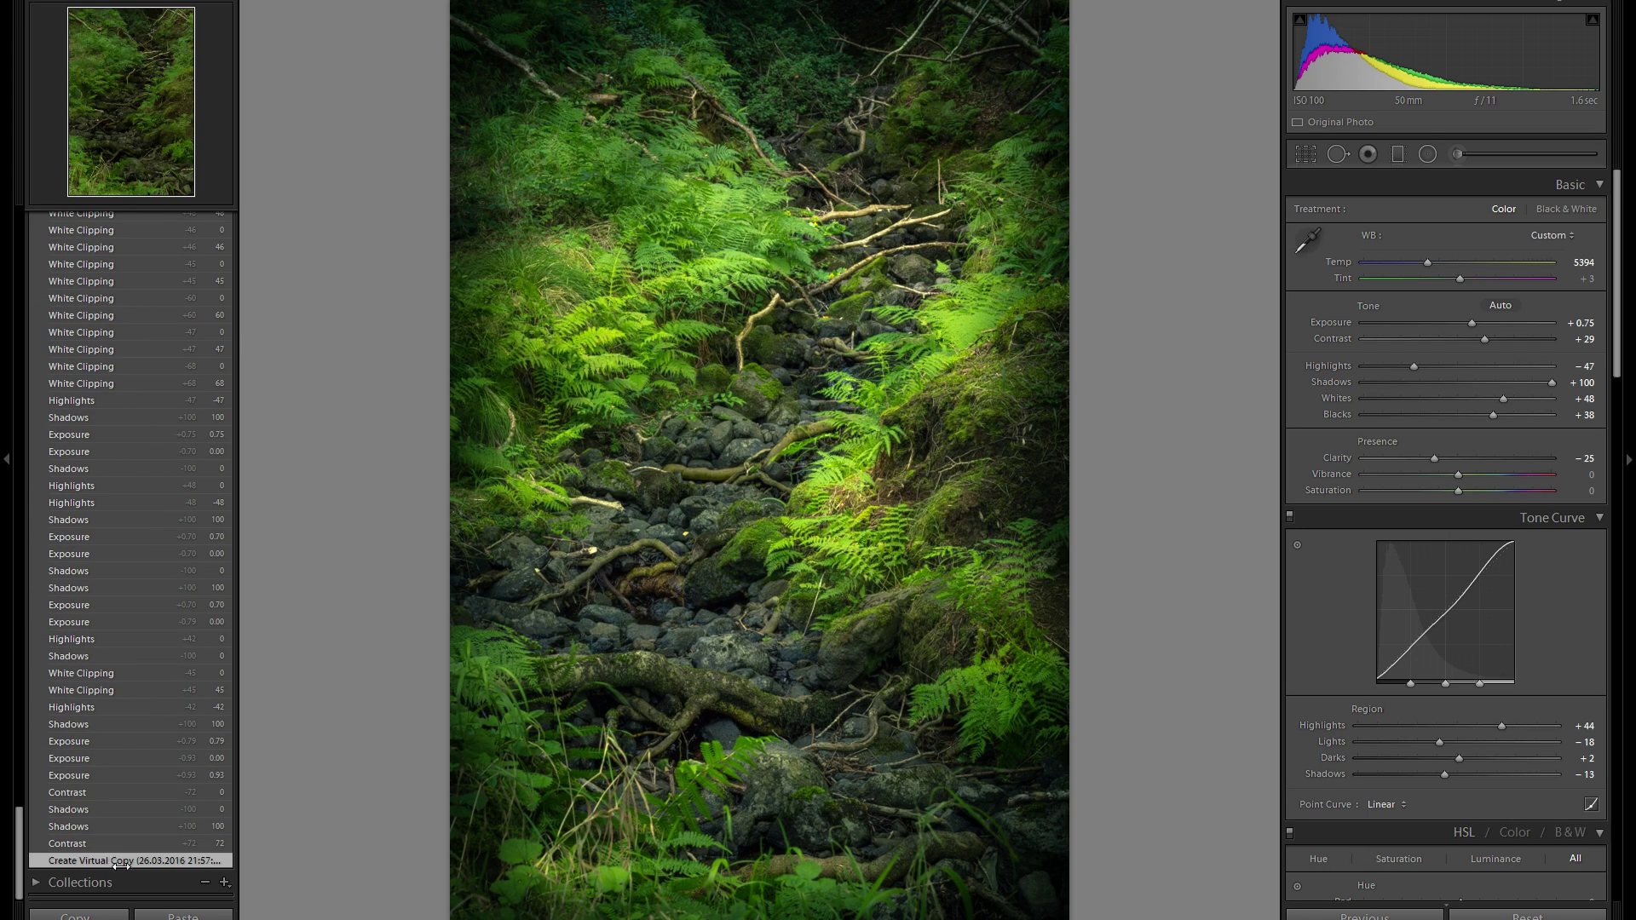
click(119, 861)
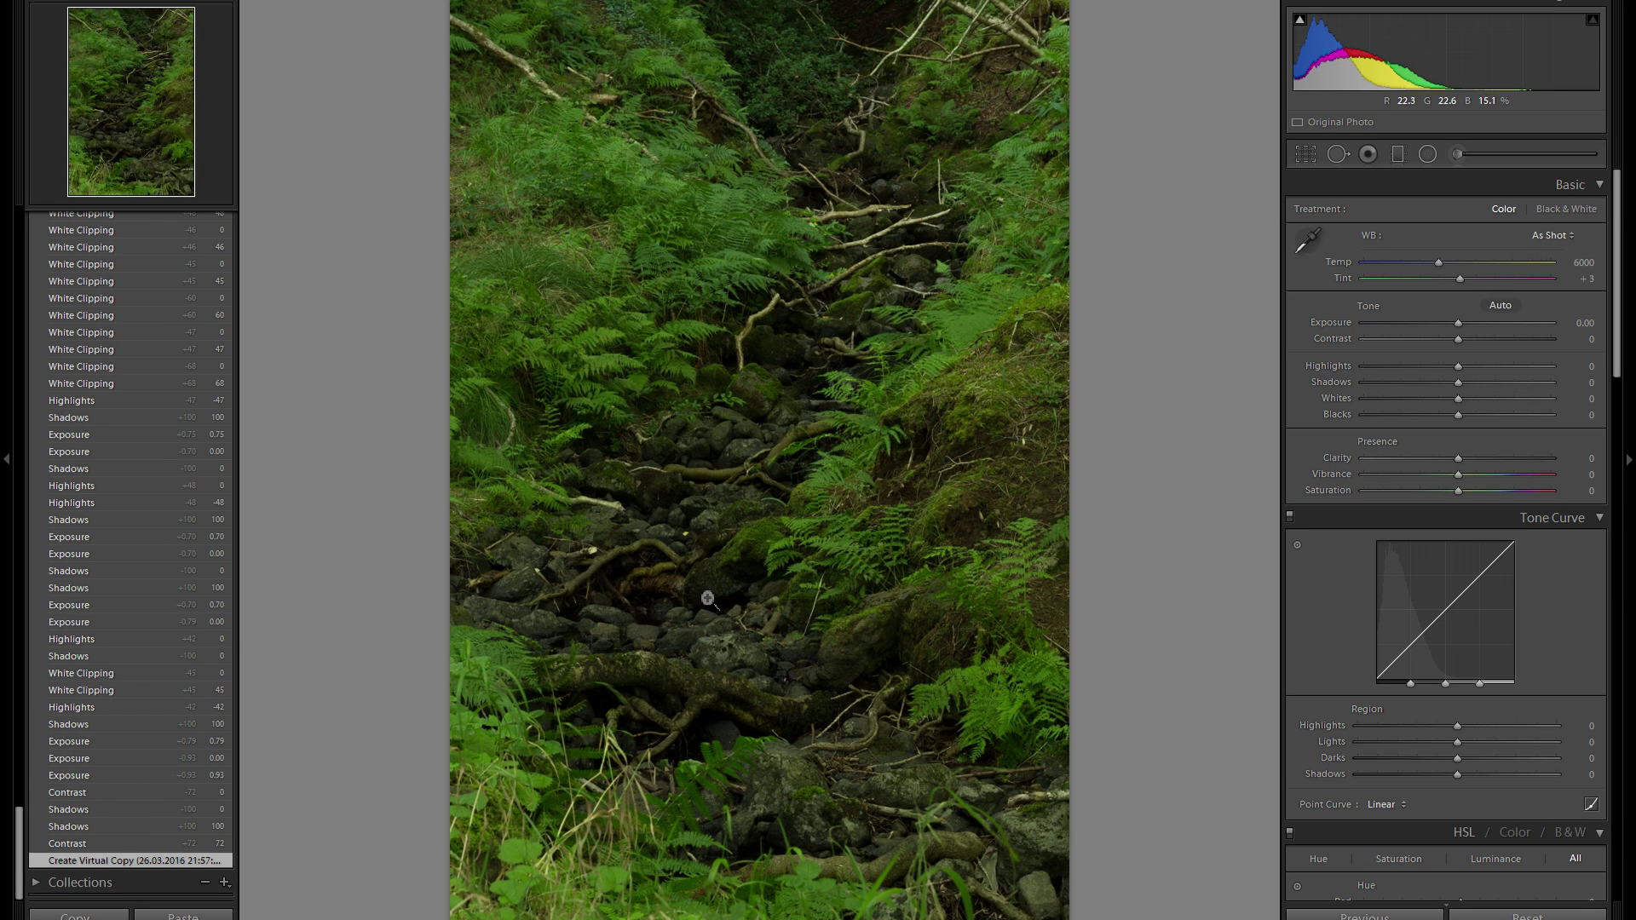
scroll(188, 443, up, 15)
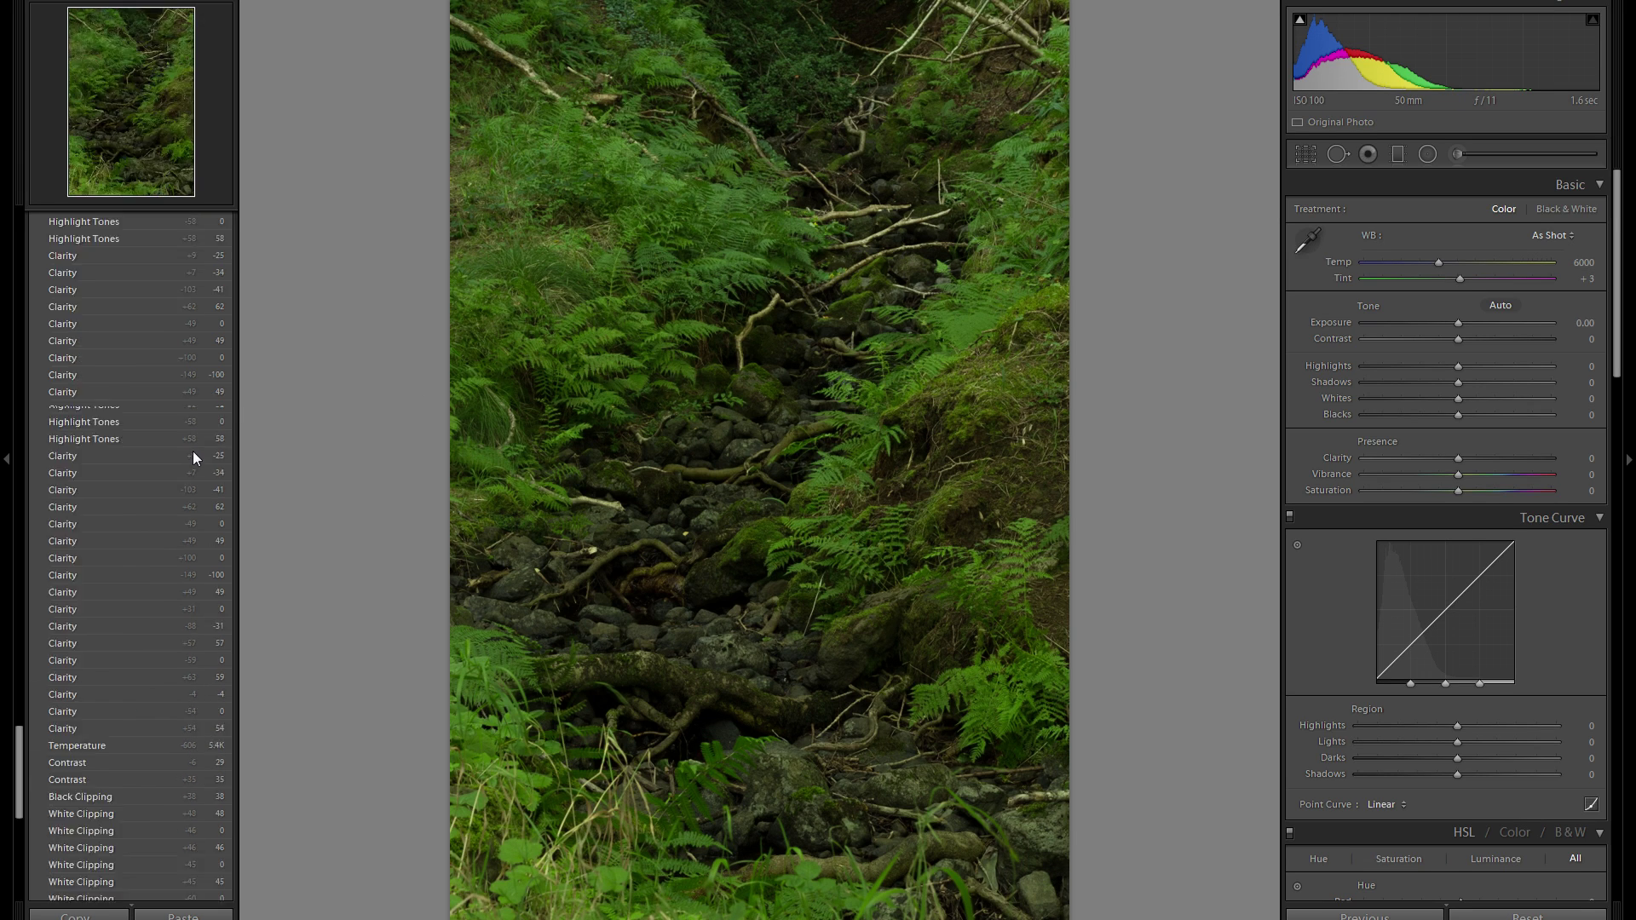
click(119, 295)
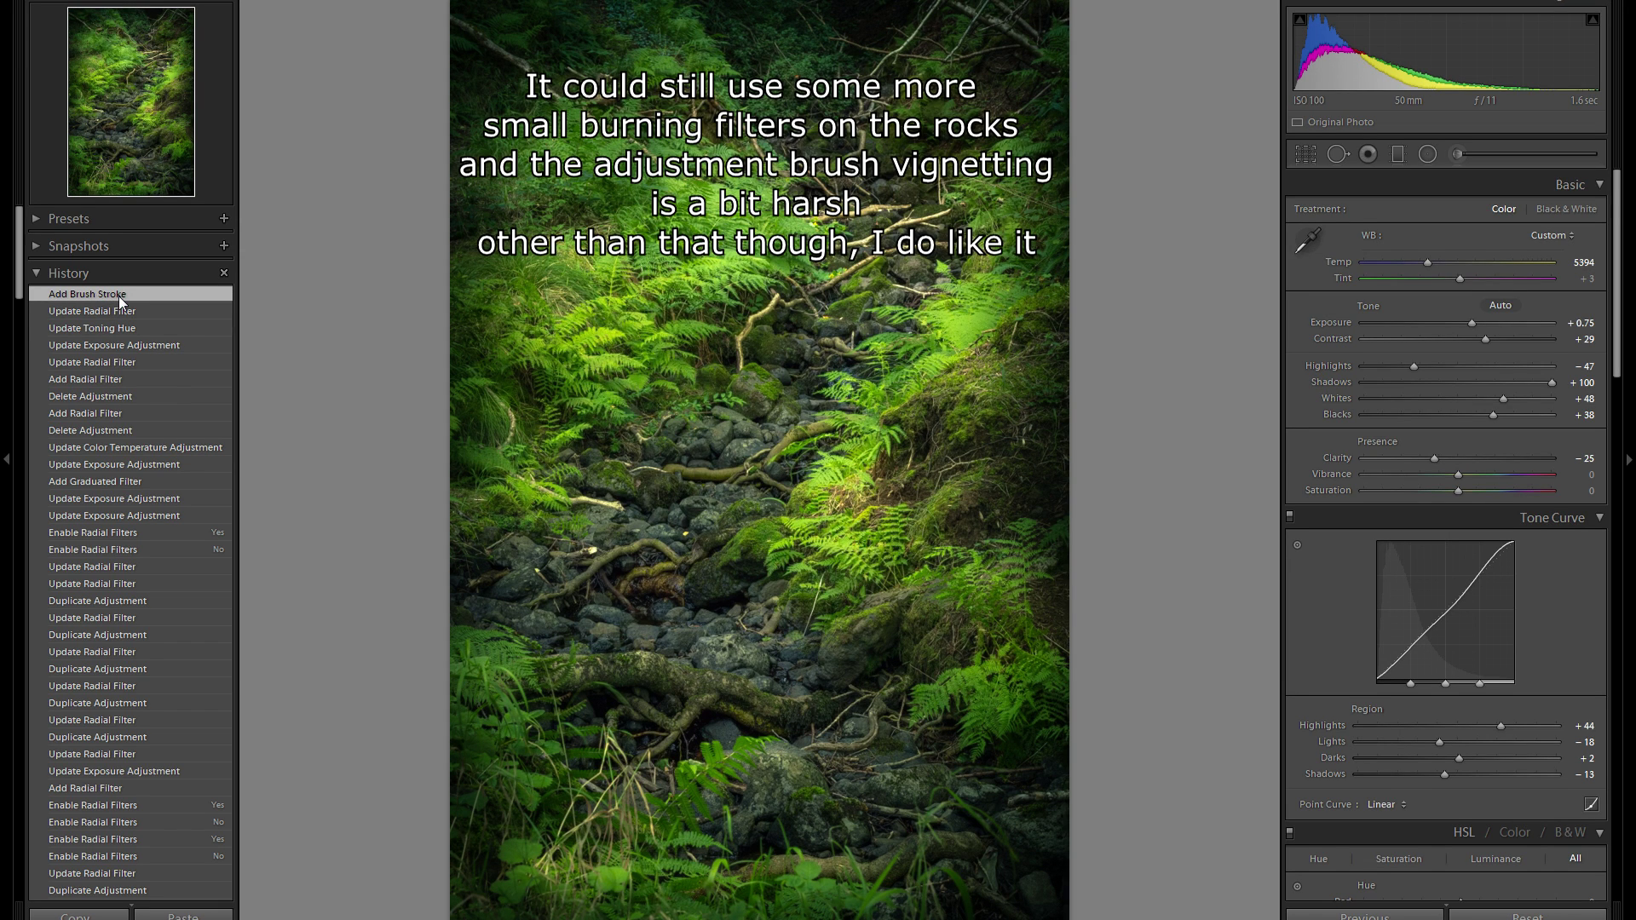
click(7, 307)
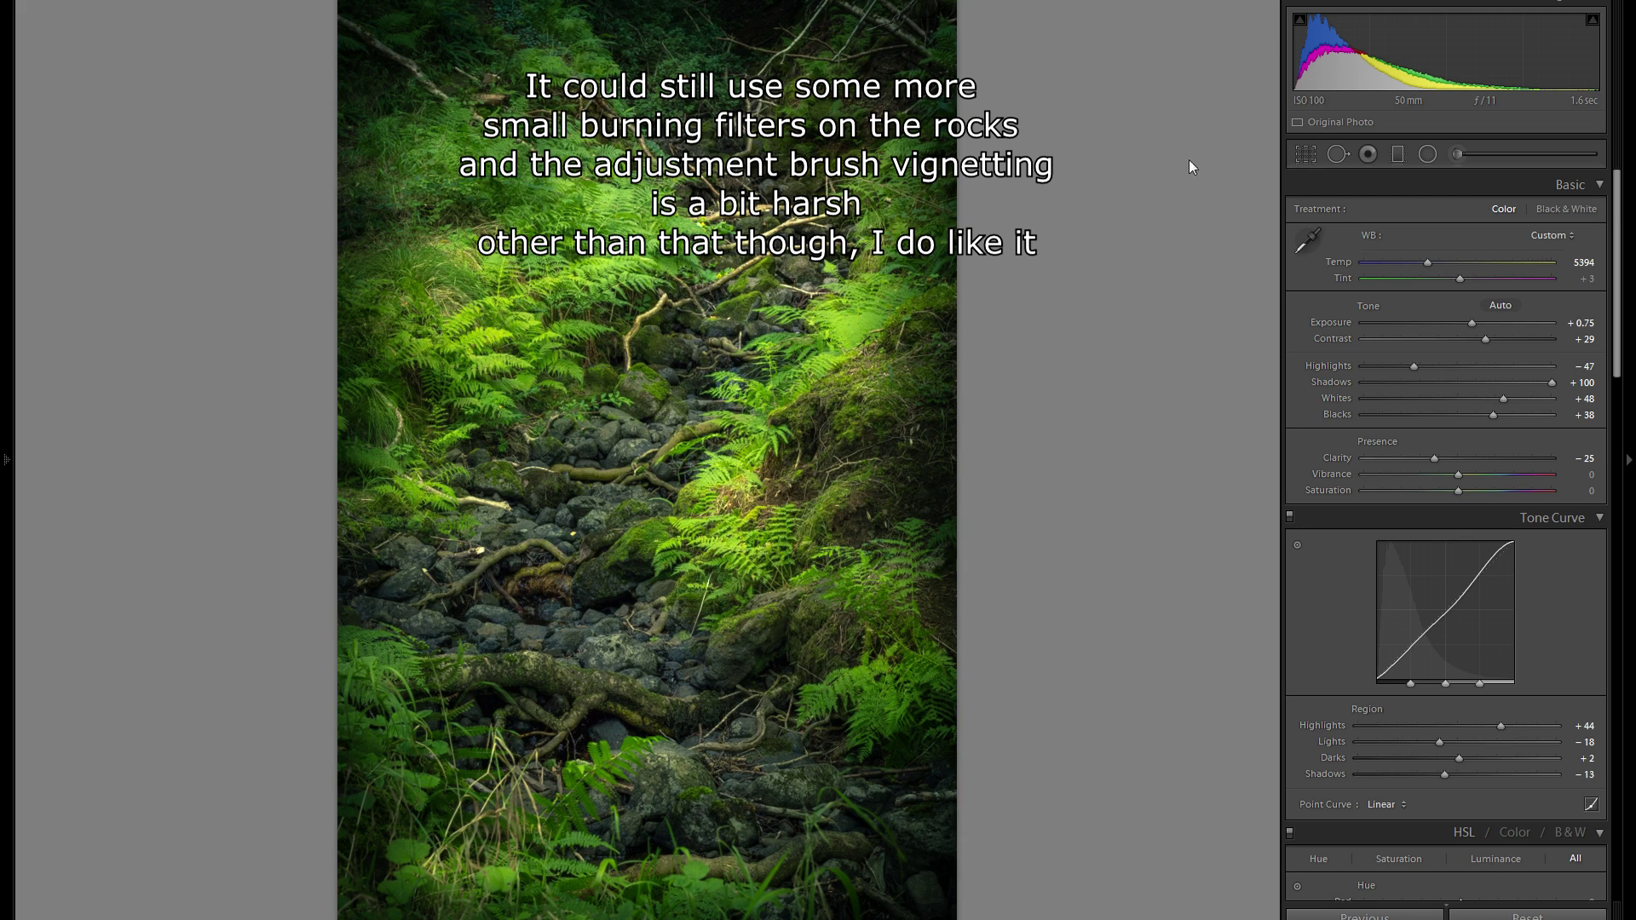
Set the photo's global Exposure to +0.39 and select the radial filter over the bright left-bank ferns
drag(1472, 325, 1466, 324)
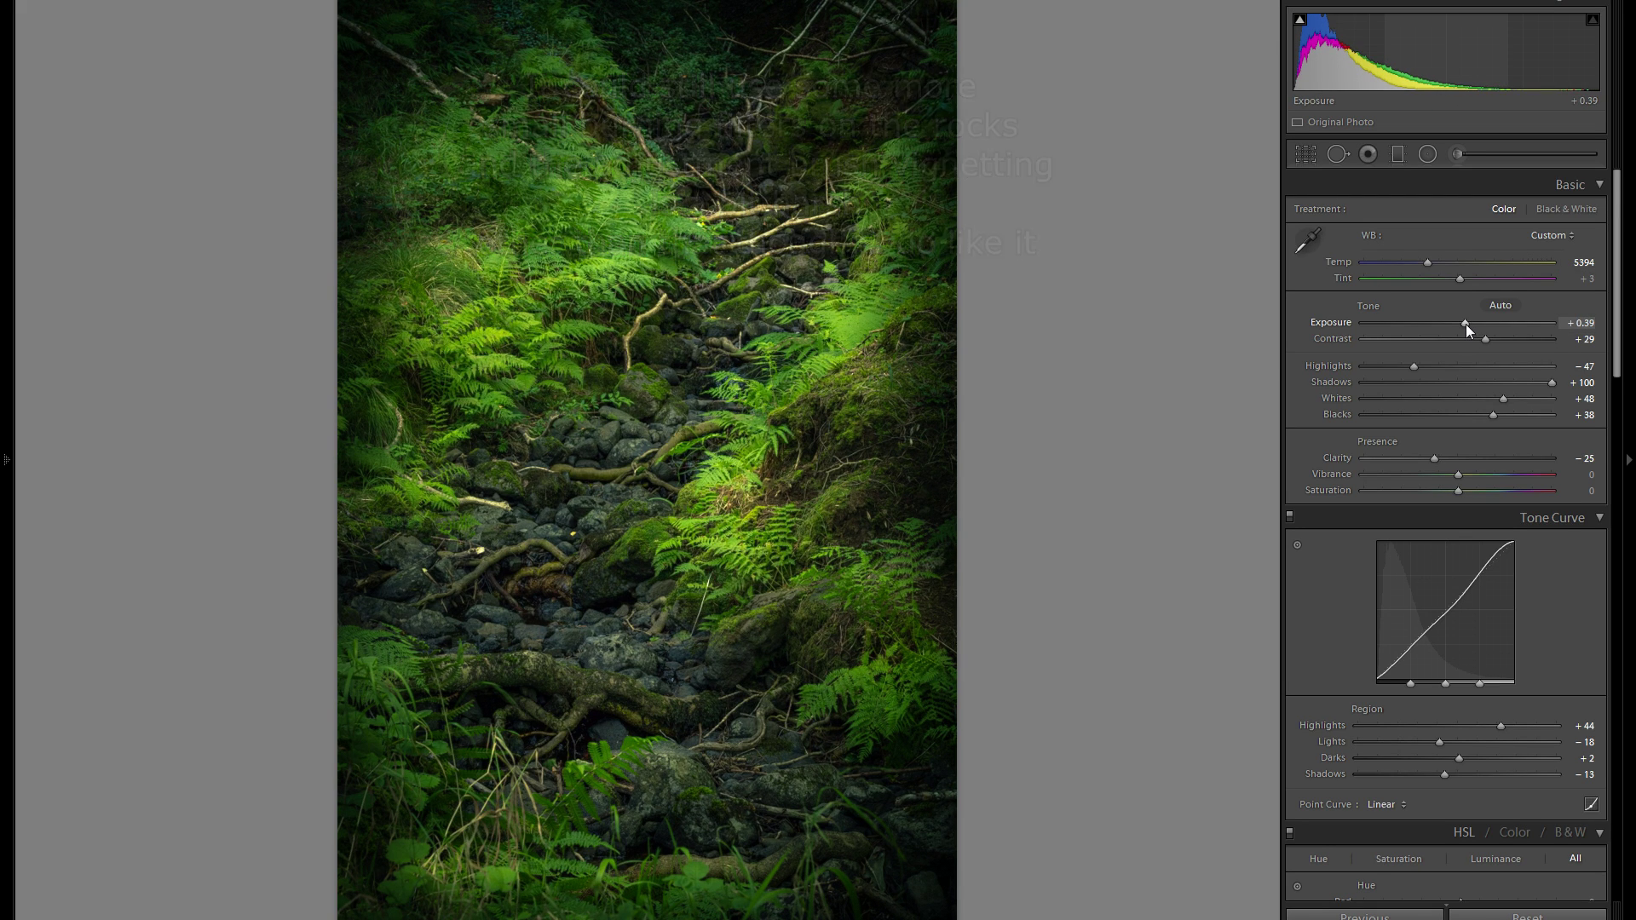
click(1434, 158)
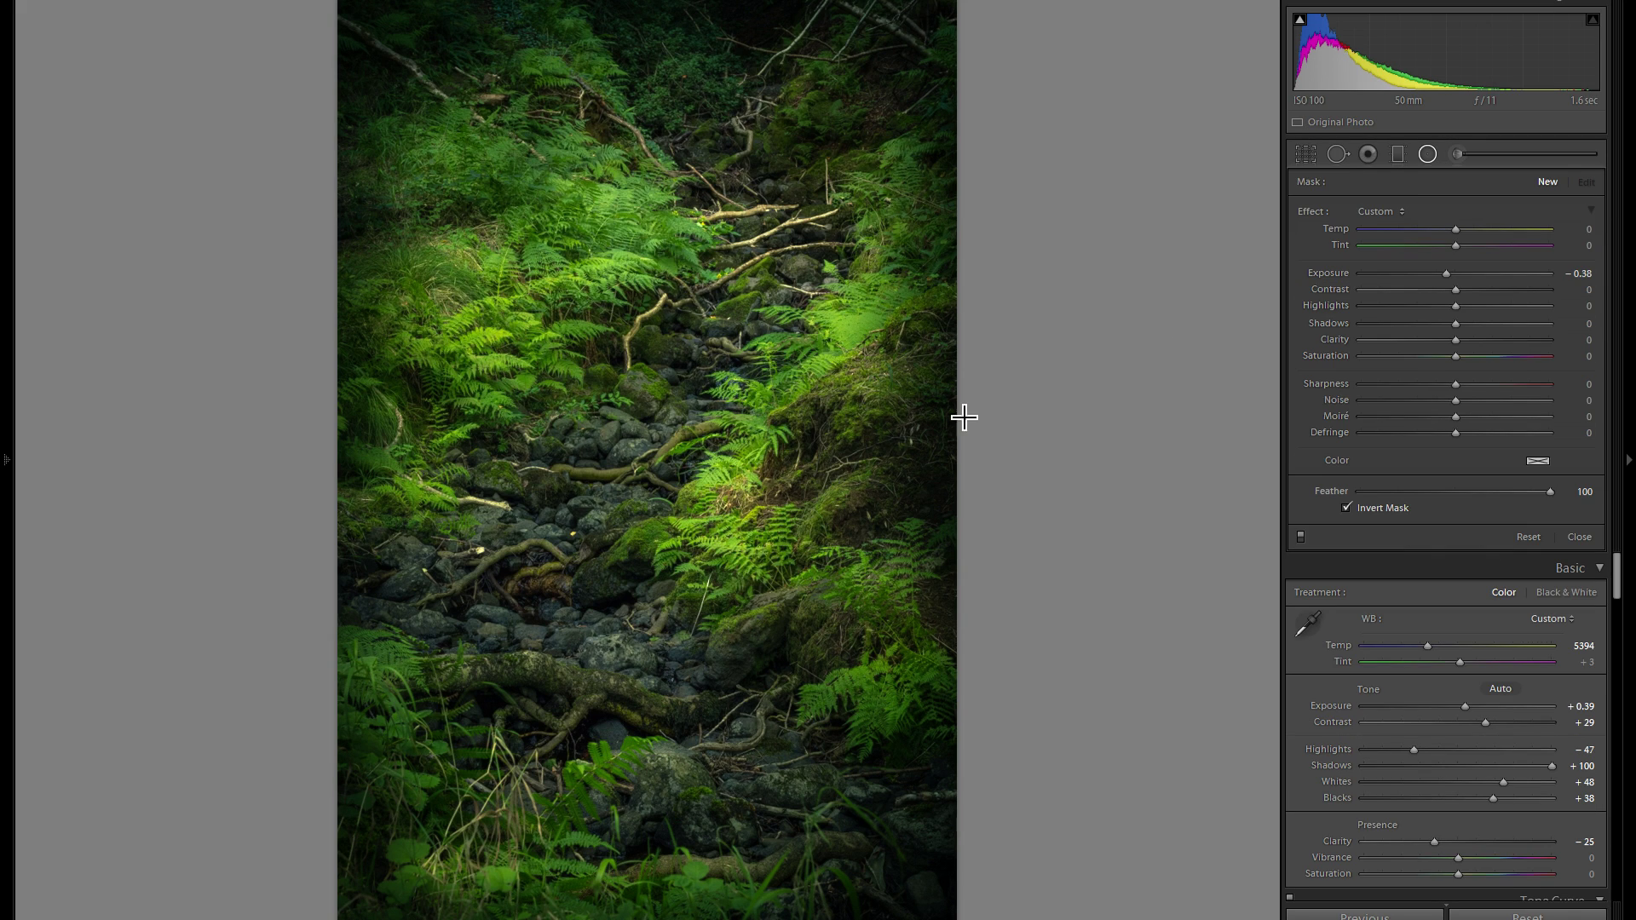
click(510, 329)
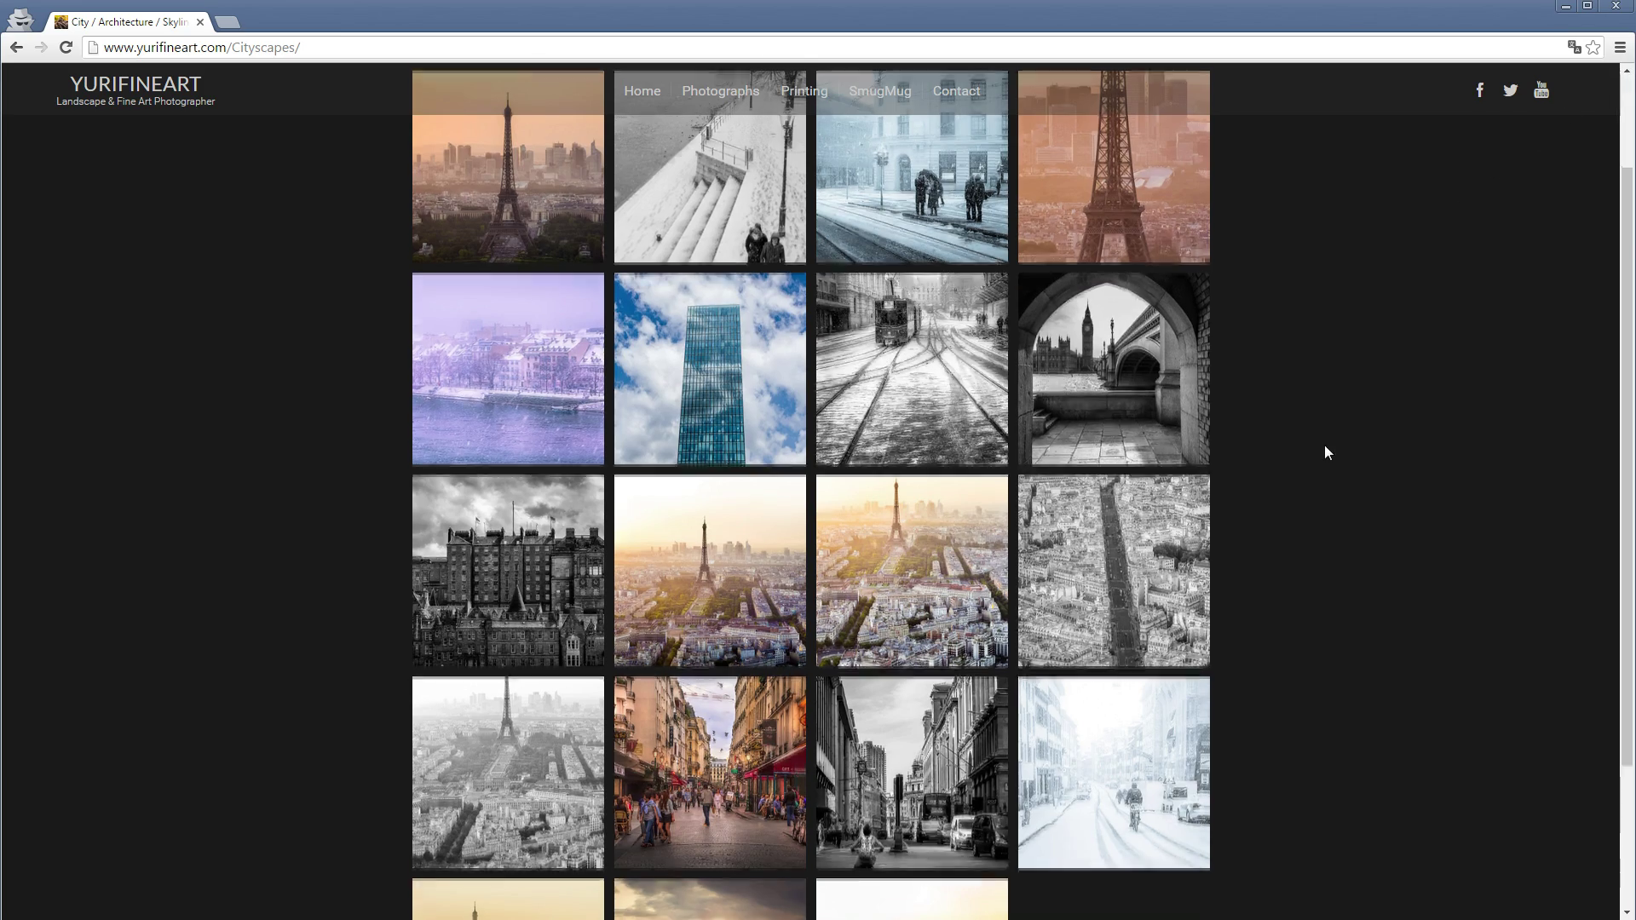
Browse the cityscape gallery, then open the Landscapes / Nature / Forest gallery and look through its photos
scroll(1322, 444, down, 3)
scroll(1270, 432, up, 4)
mouse_move(699, 94)
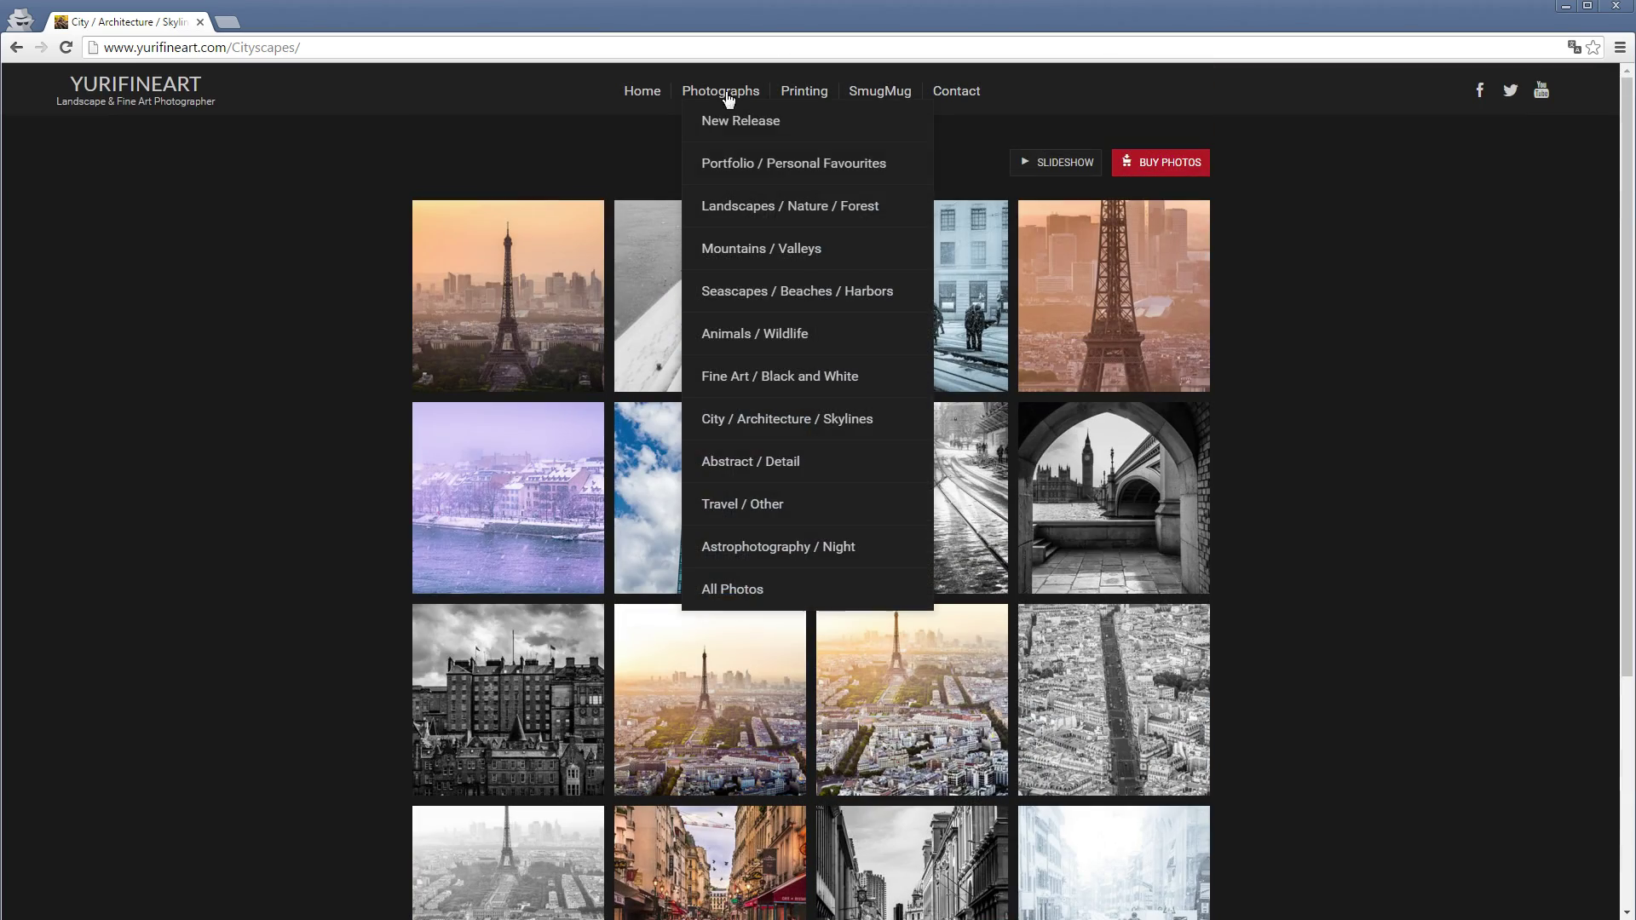
click(745, 212)
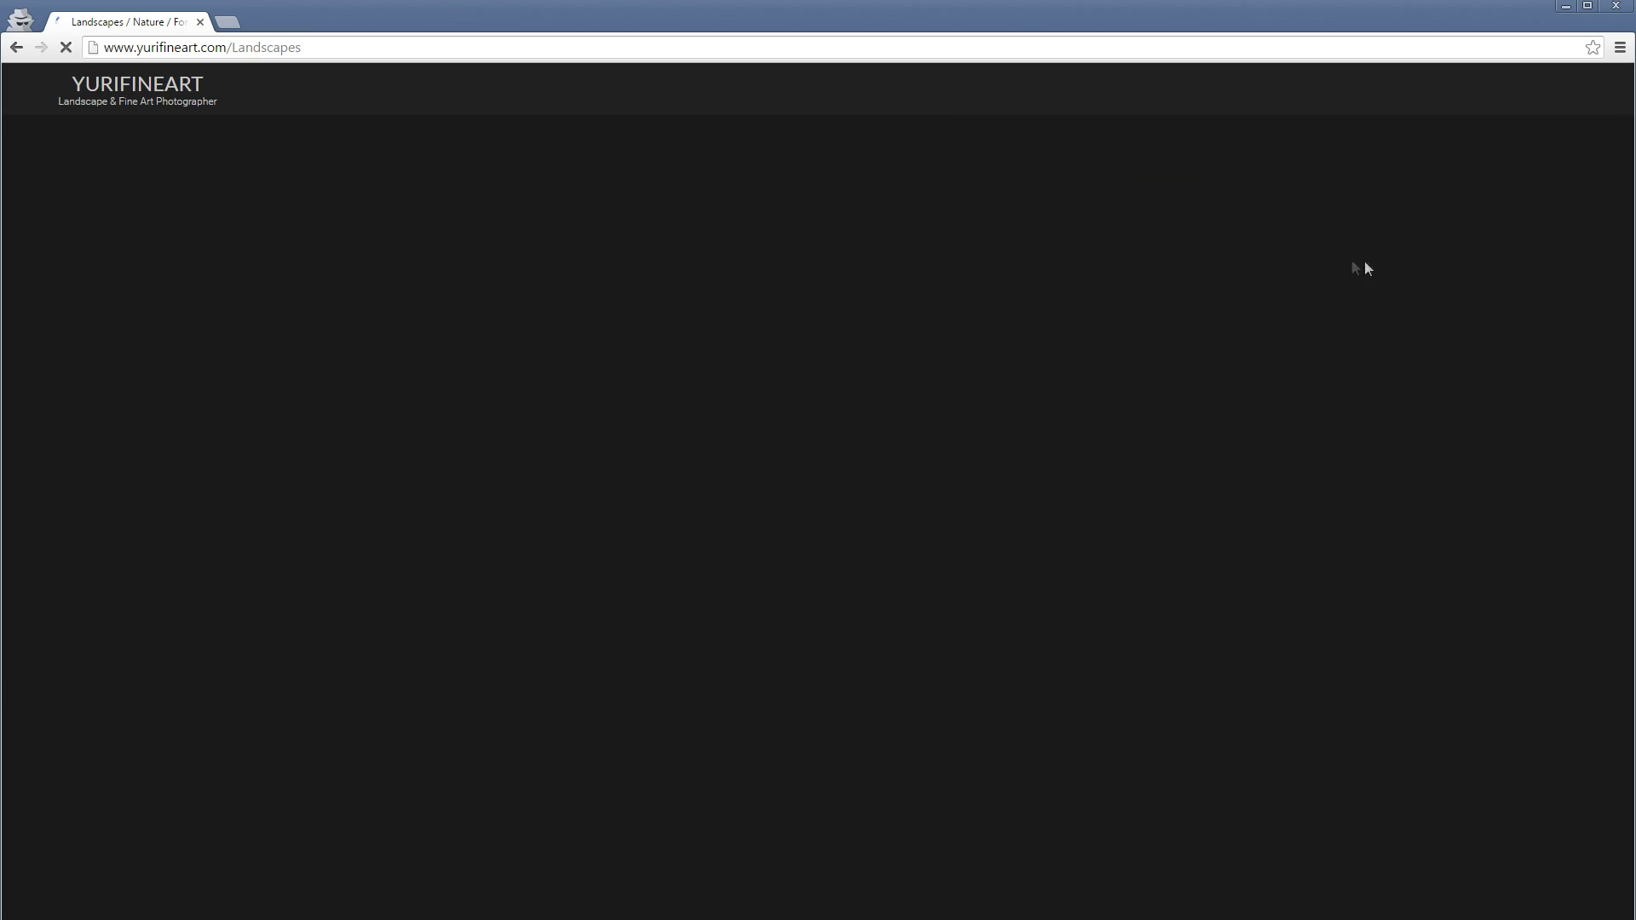
scroll(1489, 371, down, 6)
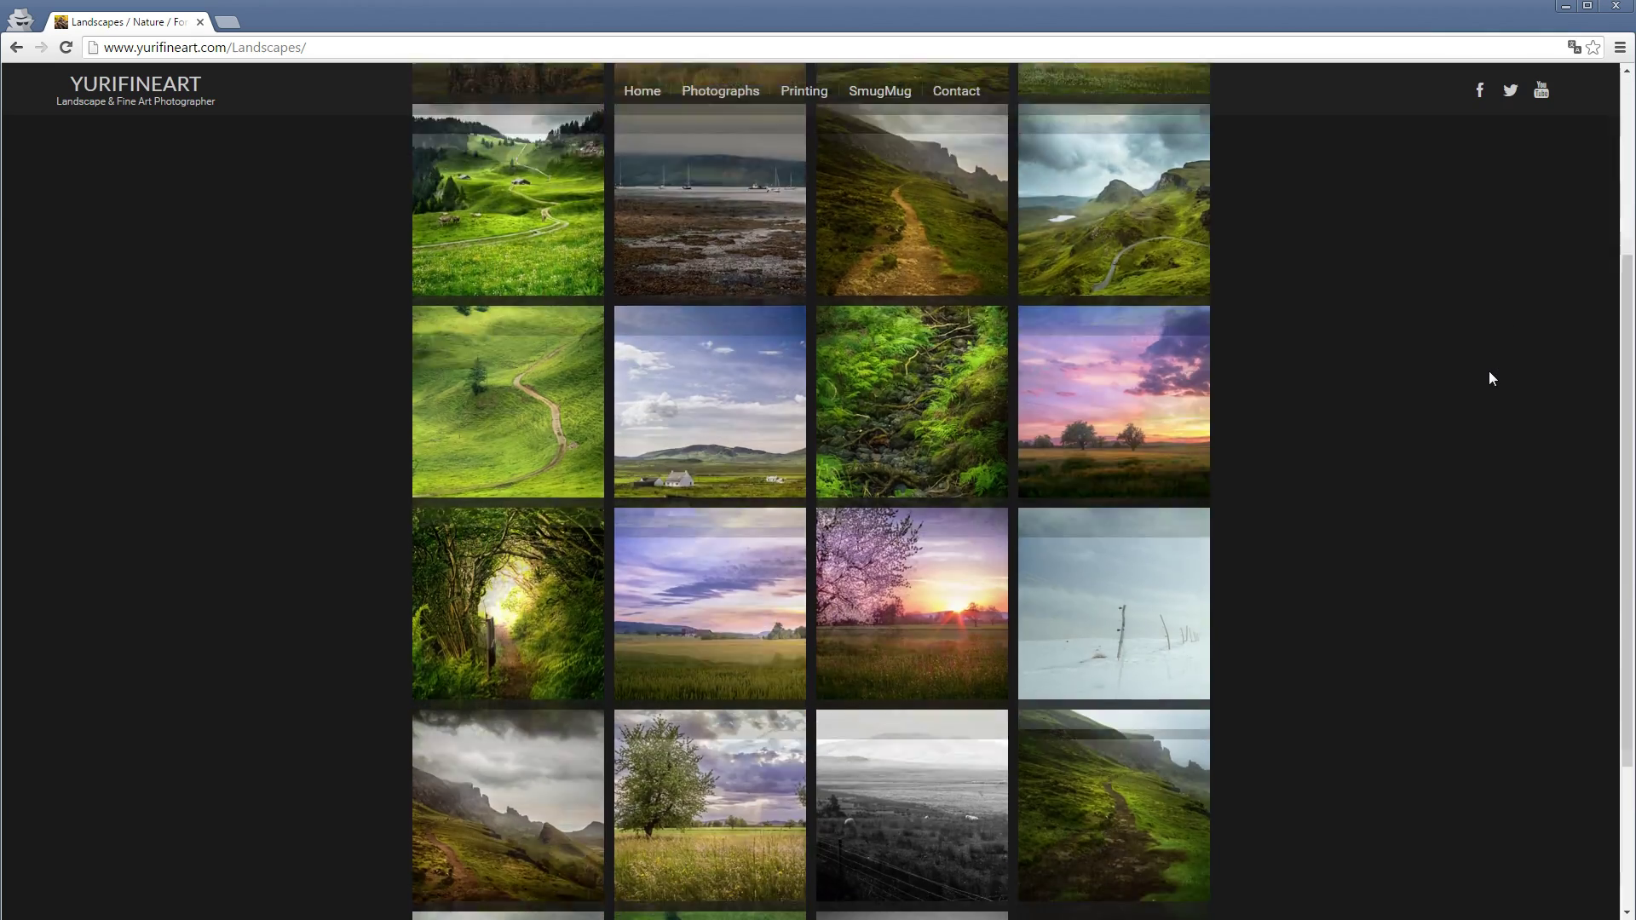
scroll(1484, 392, up, 6)
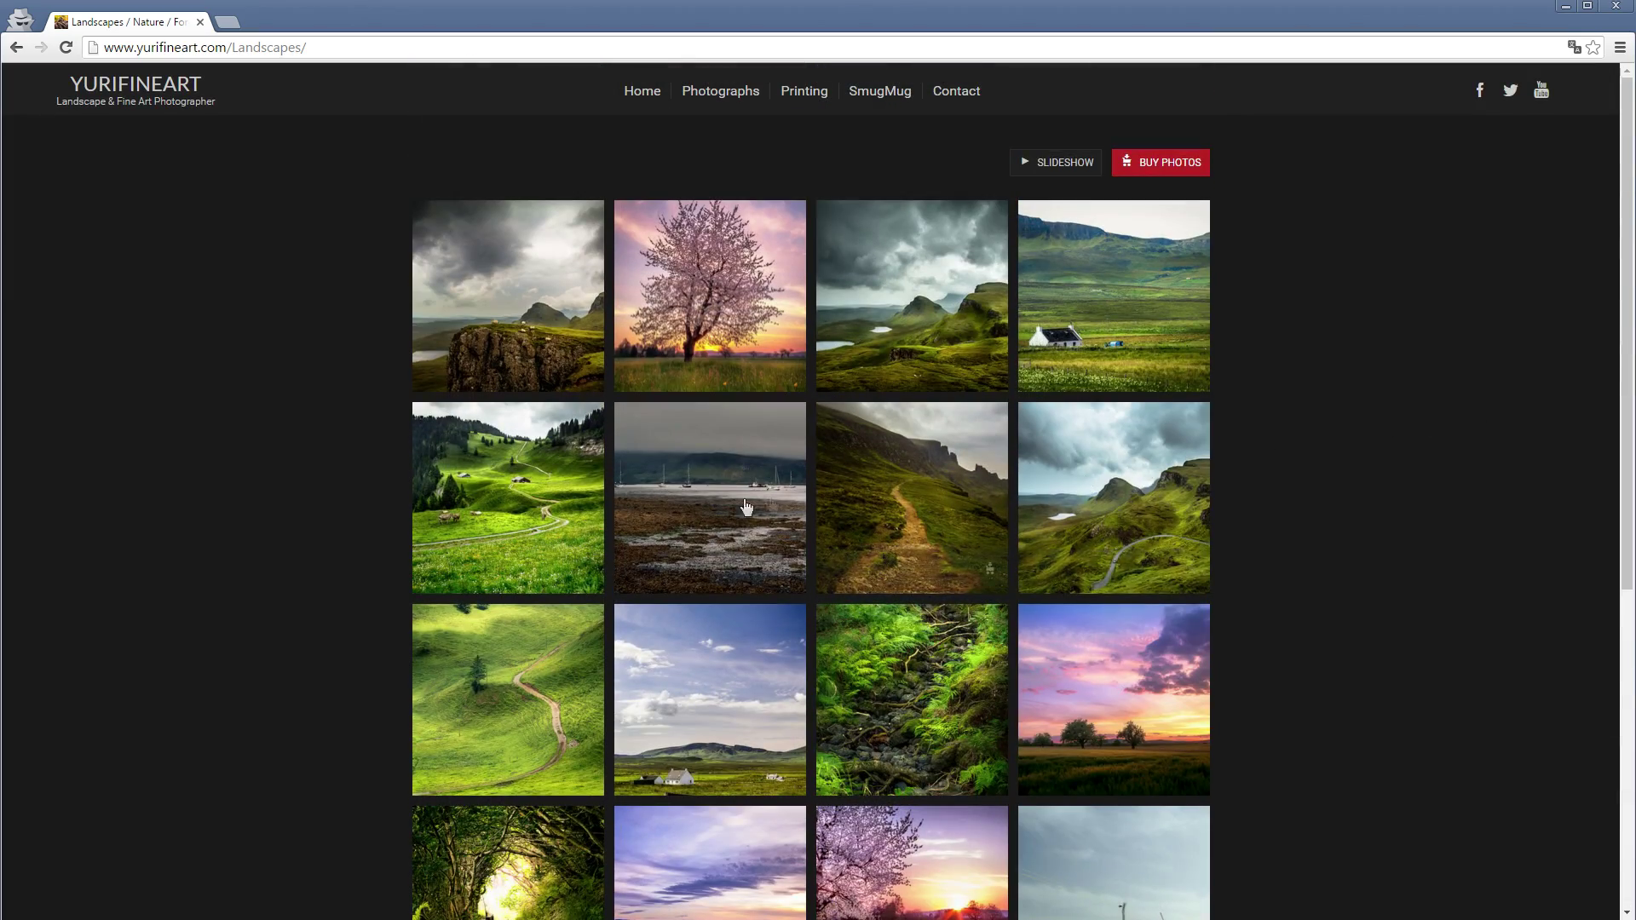
View the harbor panorama enlarged, advance through the following two landscape photos, and close the enlarged view
click(747, 508)
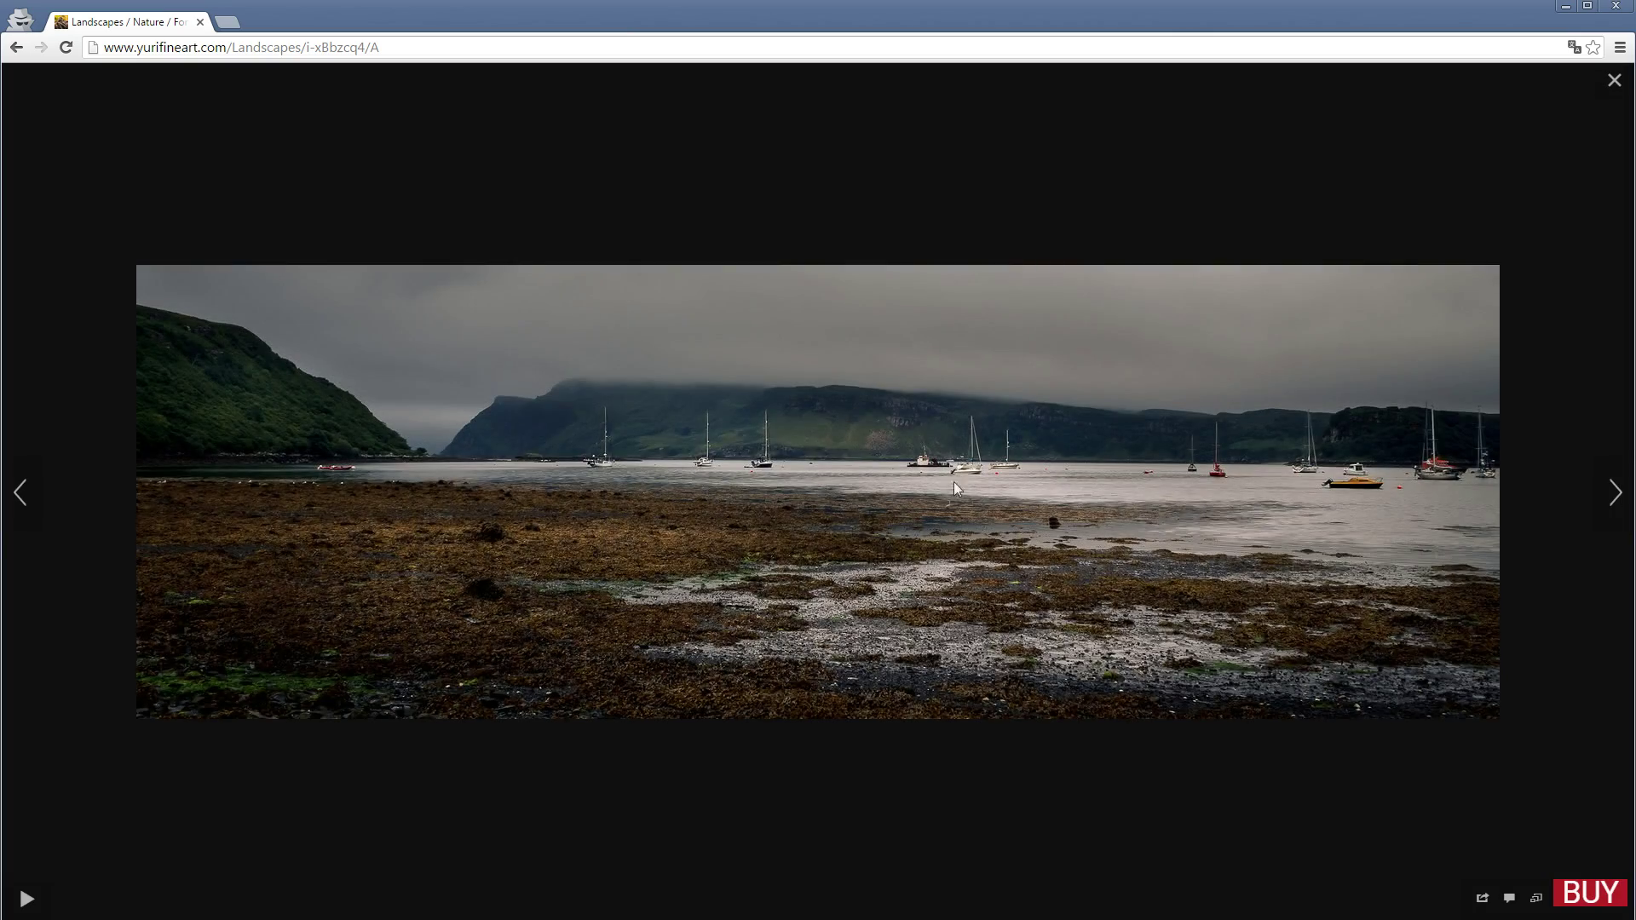
click(1605, 495)
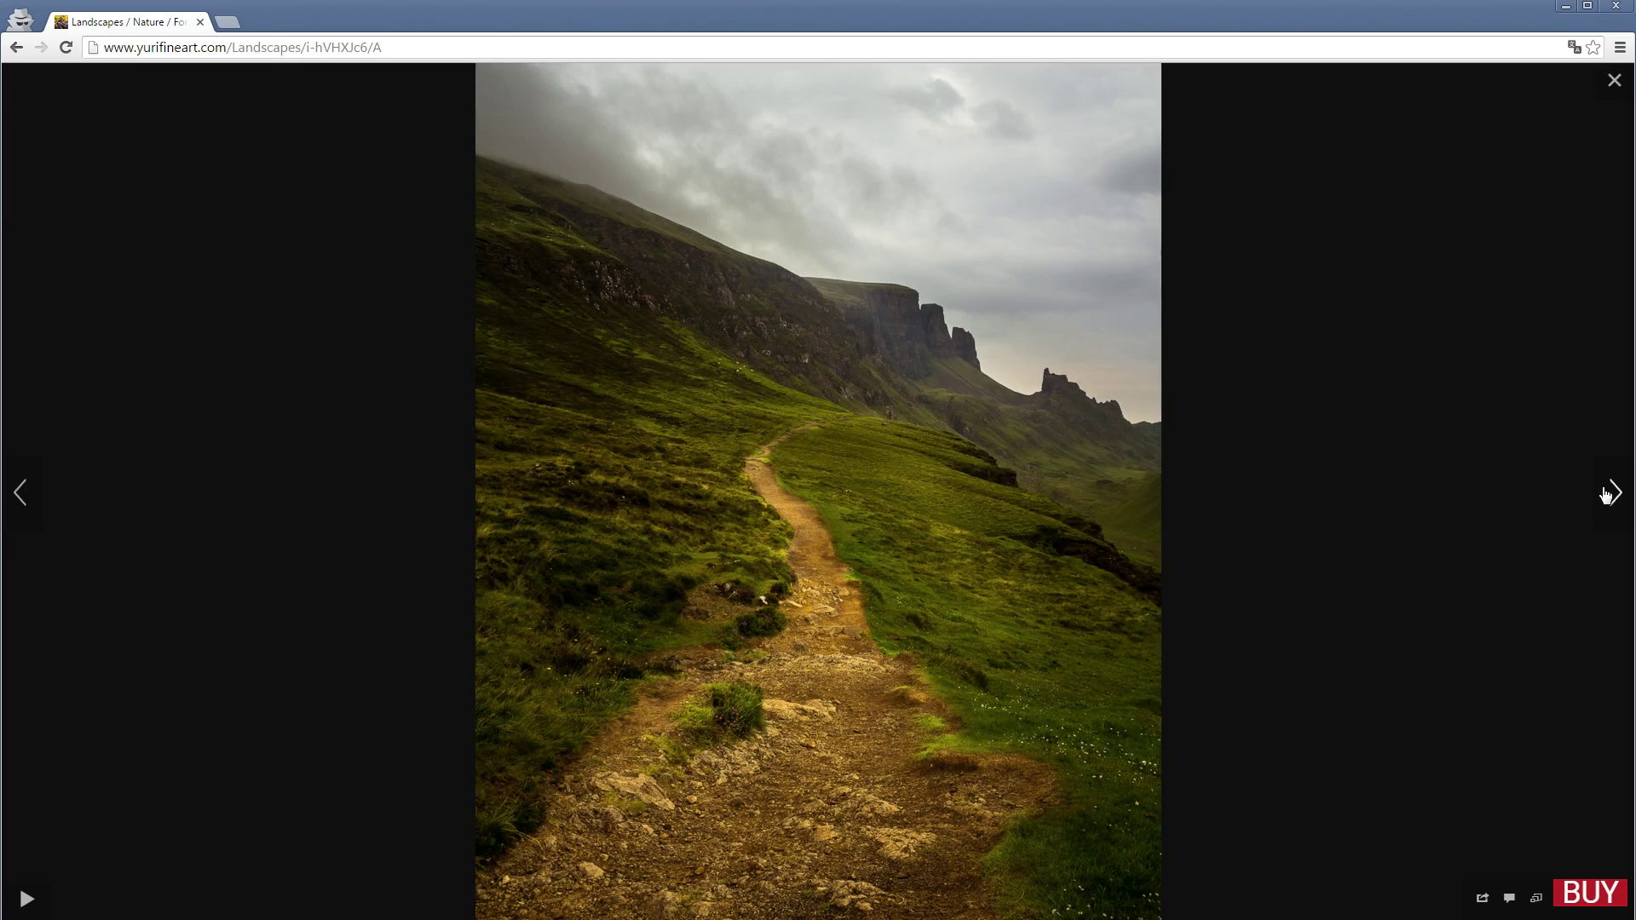
click(1606, 494)
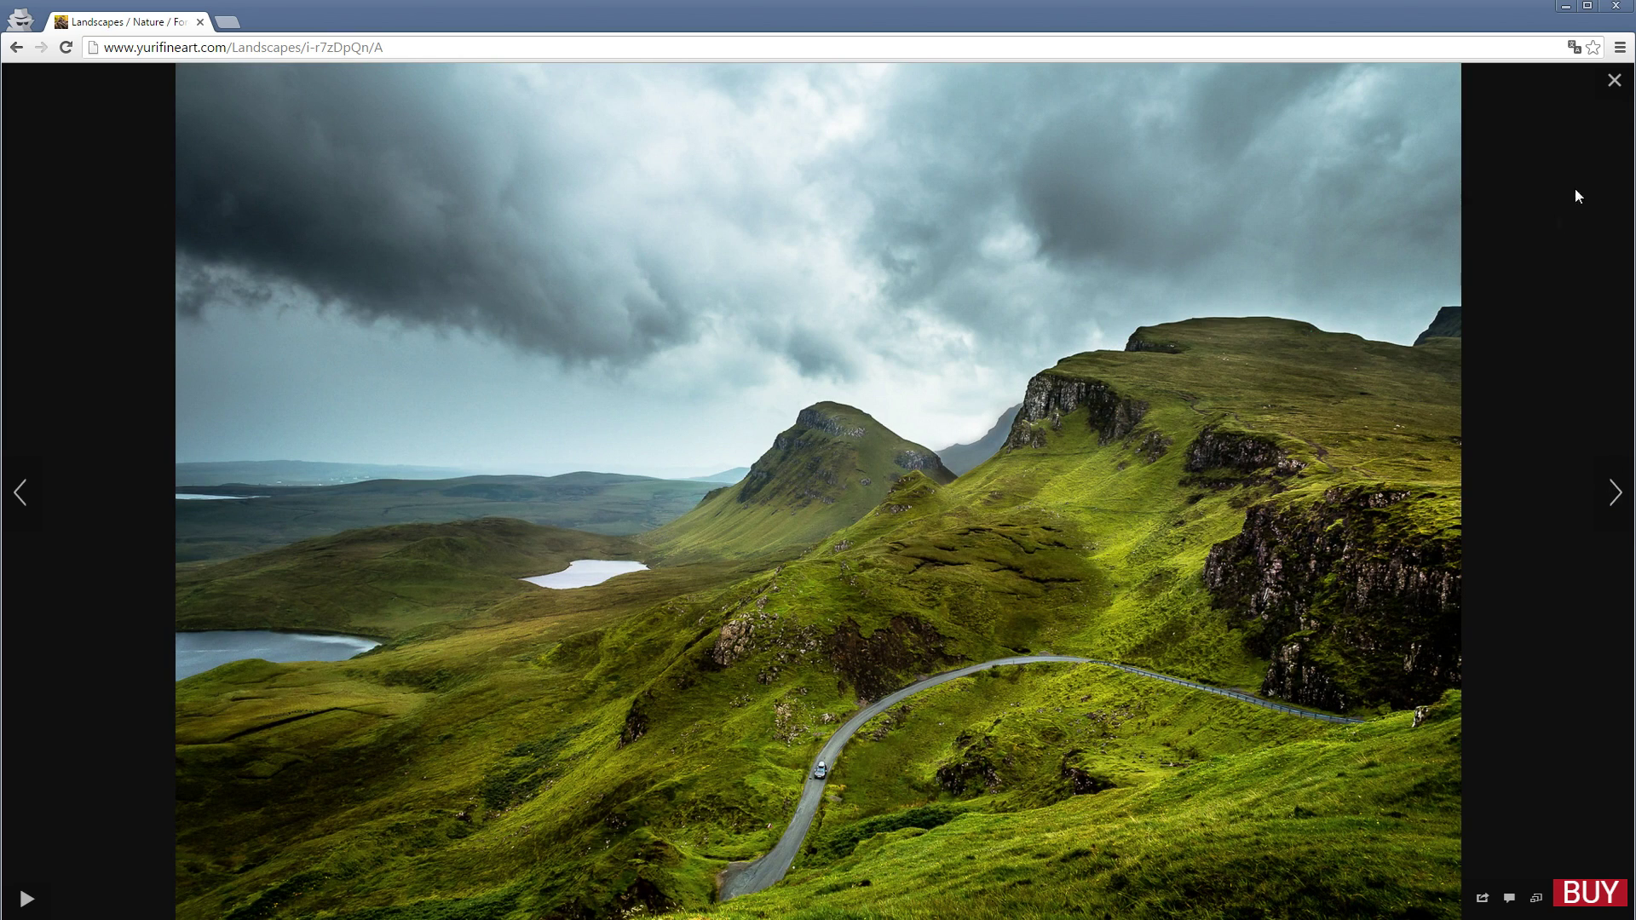
click(1614, 80)
Open the website's Printing page and look through its print quality, size and shipping information
scroll(1302, 345, up, 4)
click(789, 95)
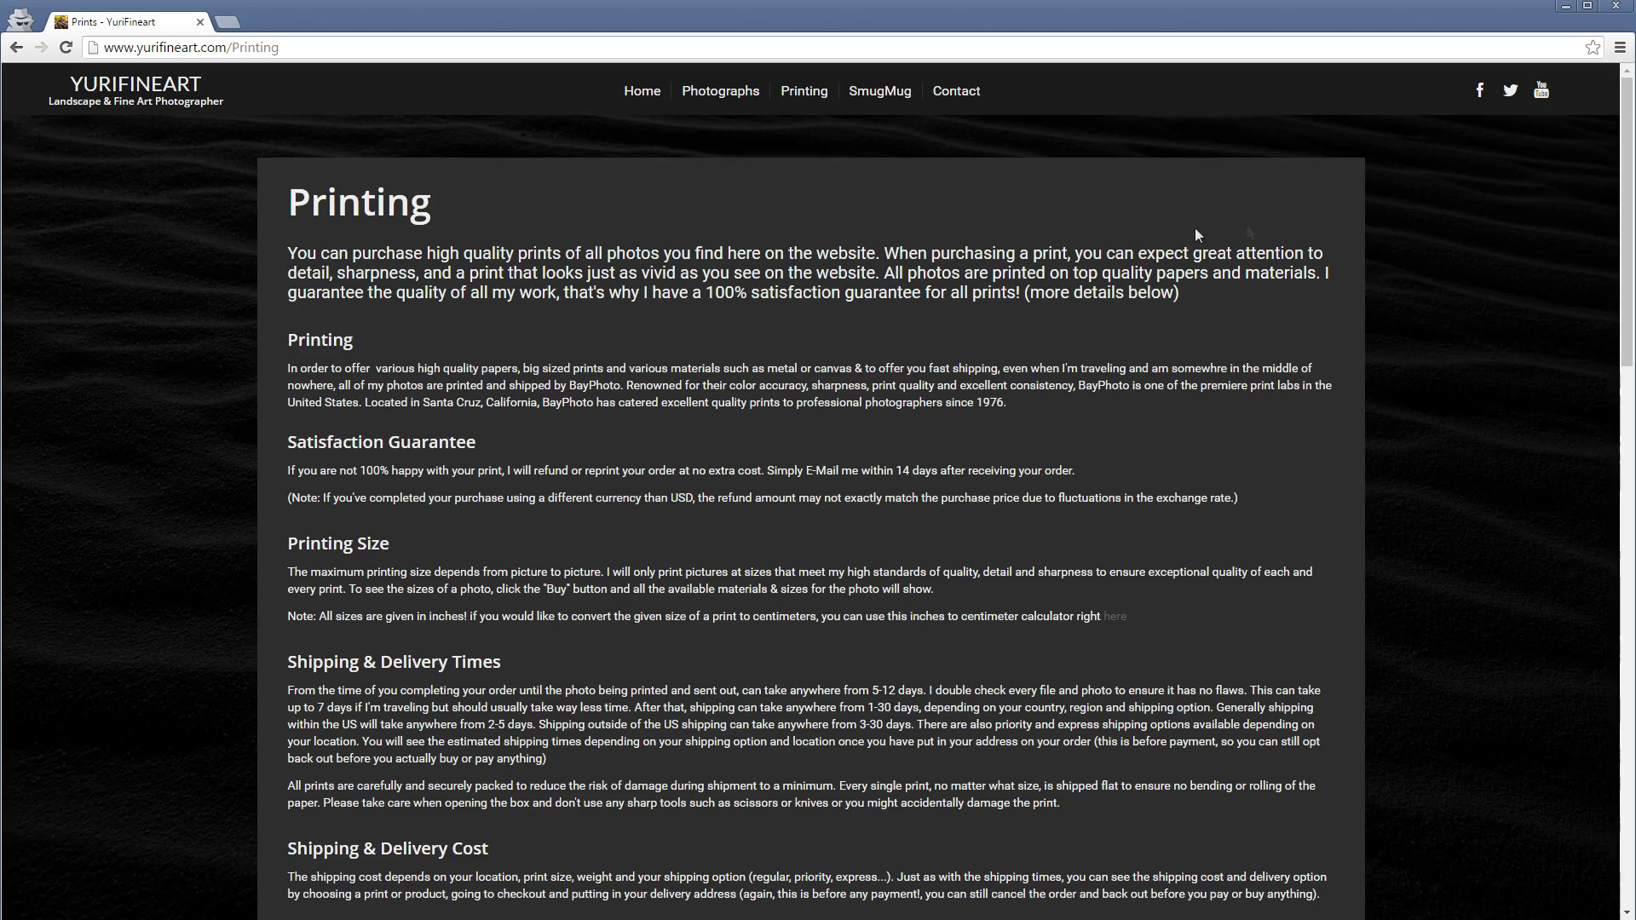
middle_click(1520, 163)
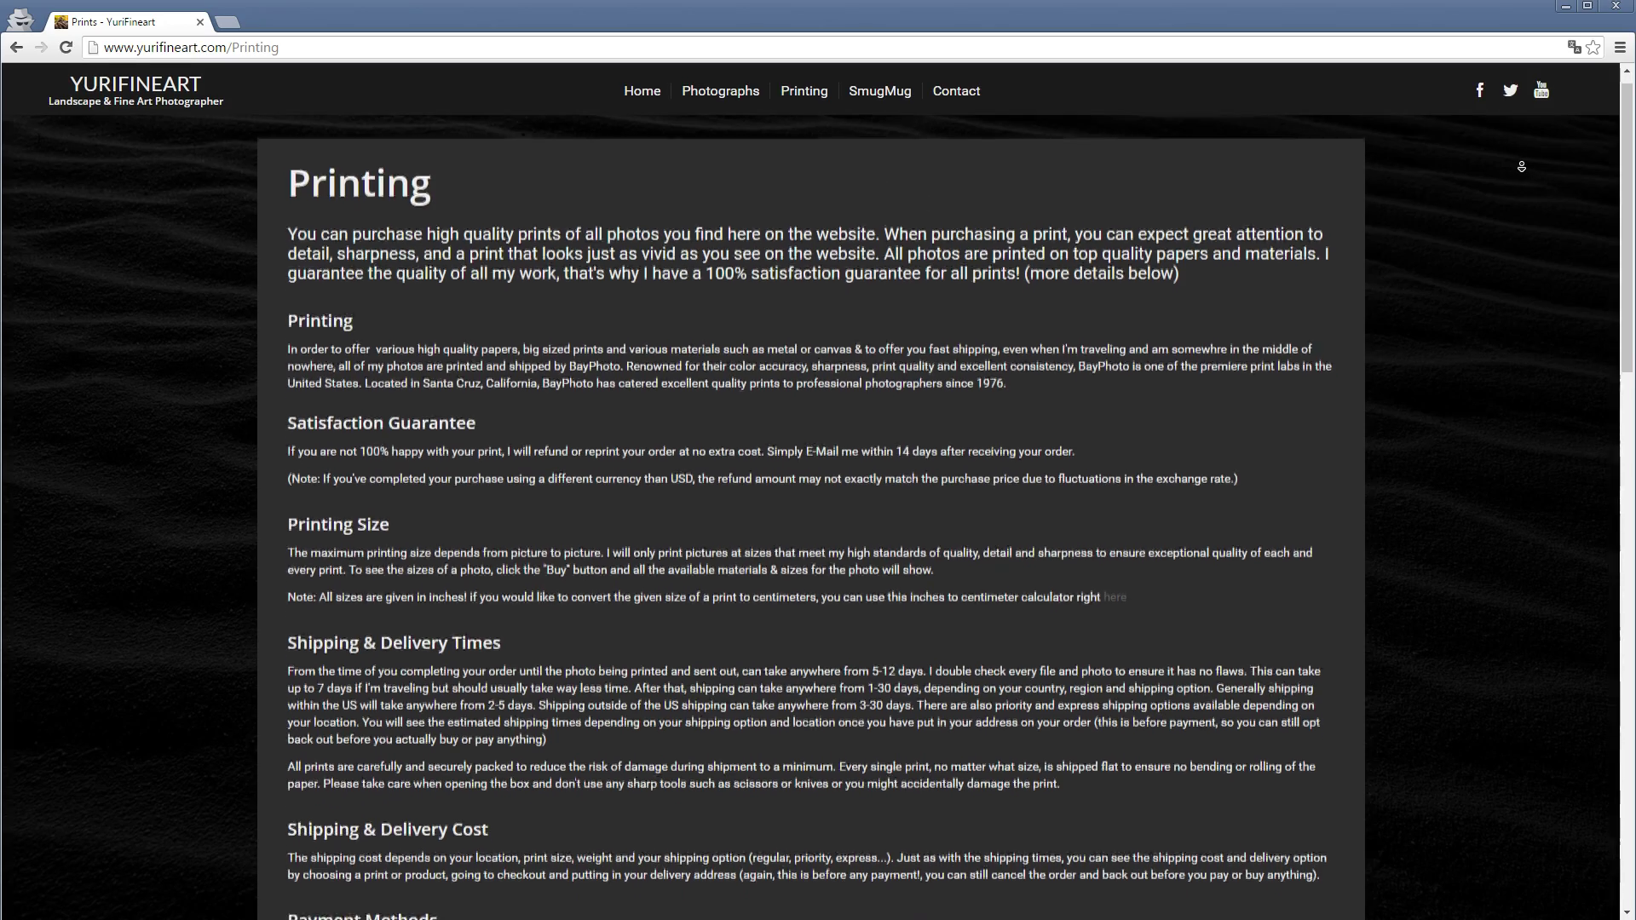